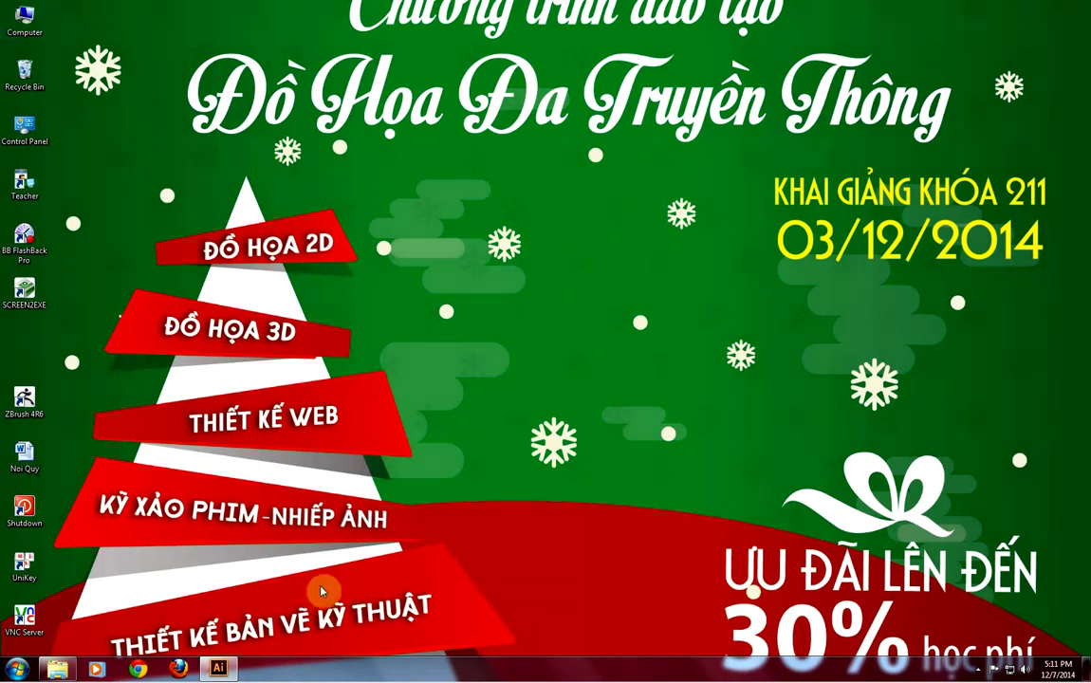
Step: Zoom the view so the Christmas card fills the Illustrator window
click(219, 669)
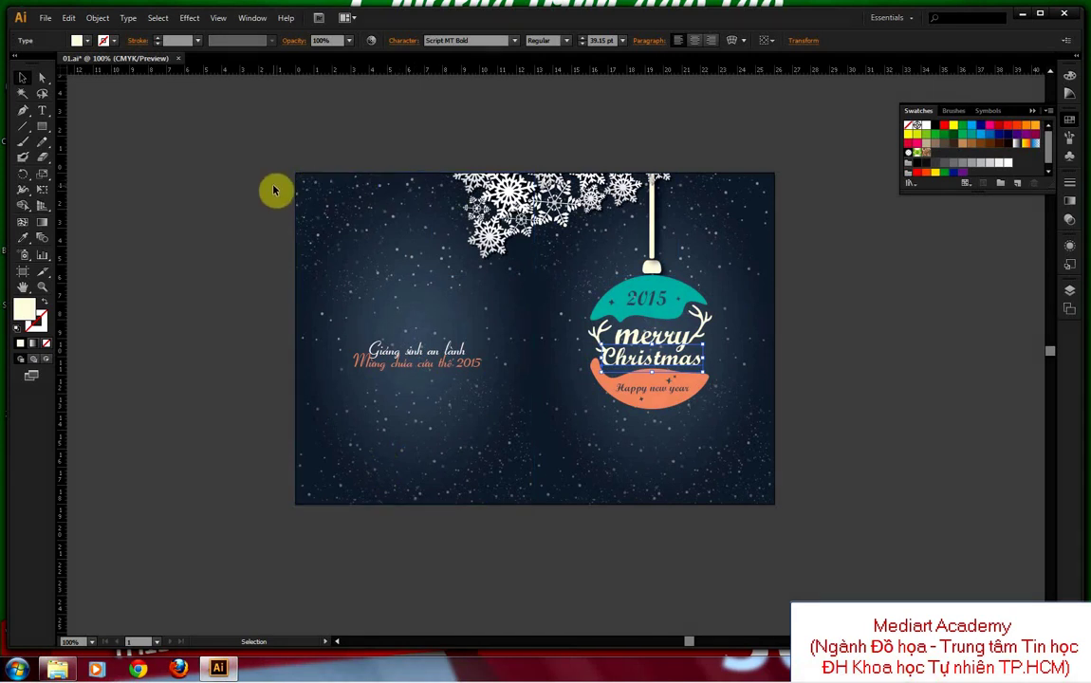
key(z)
mouse_move(293, 166)
mouse_down()
mouse_move(799, 513)
mouse_move(794, 522)
mouse_up()
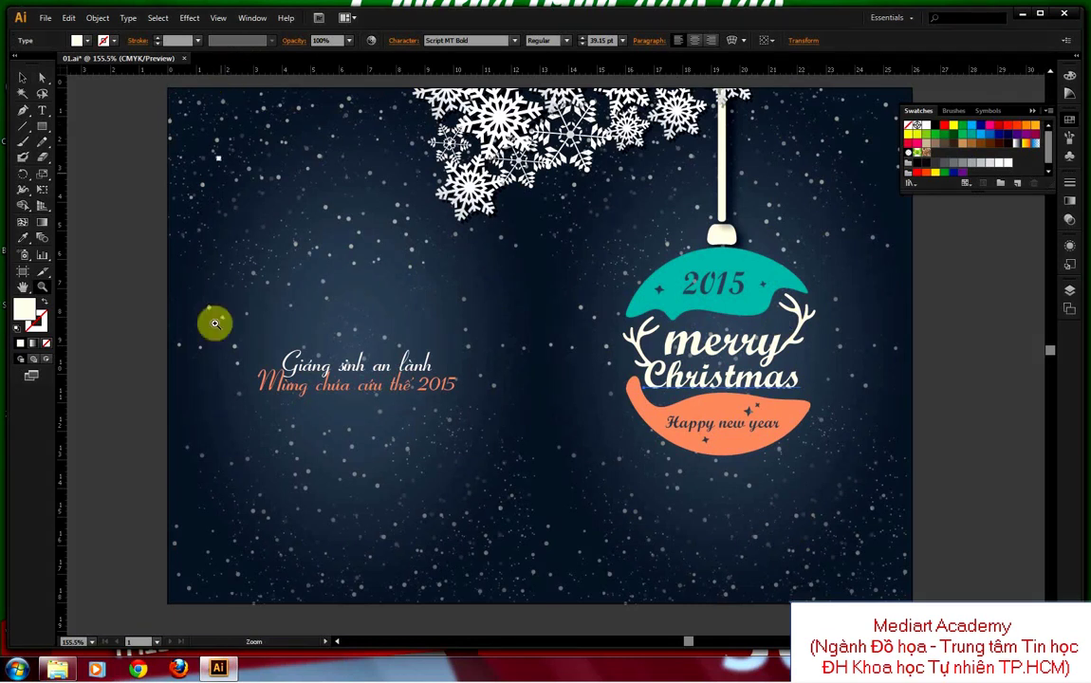
key(super)
click(38, 84)
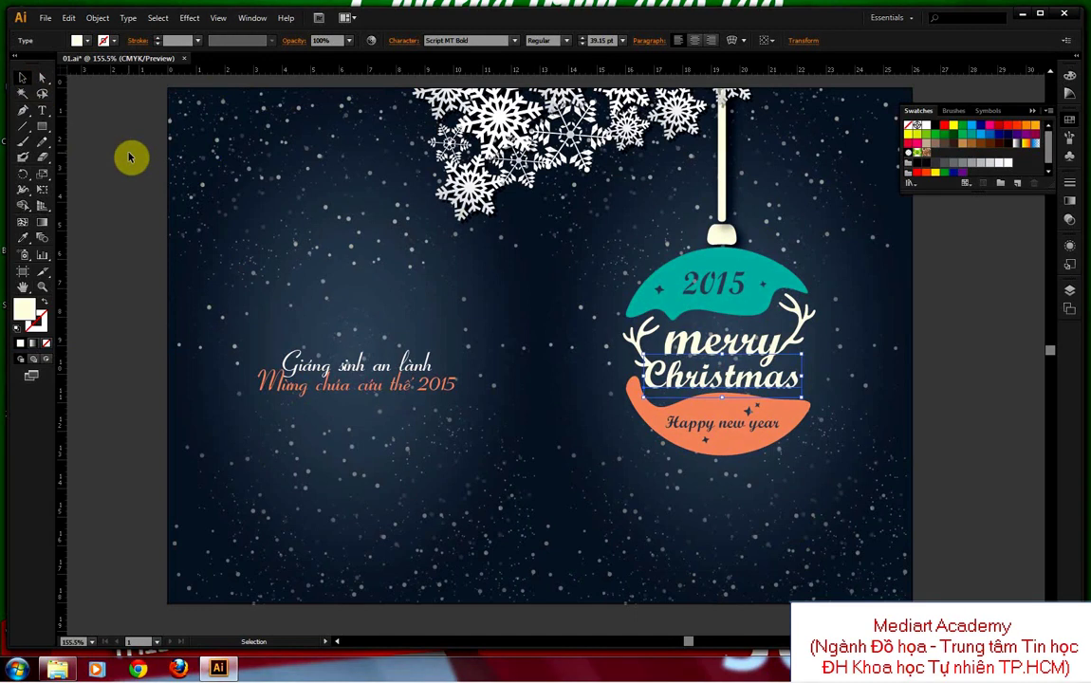
Step: Preview the thiep image from D:\Thiep, then return to the Illustrator document
key(super+d)
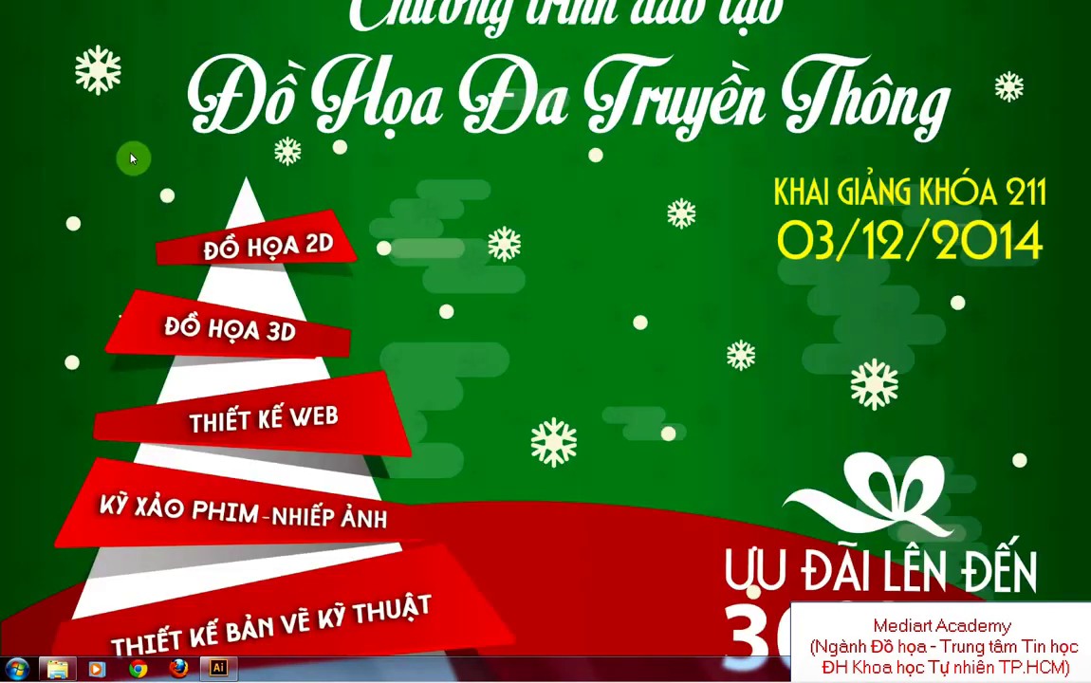
double_click(21, 31)
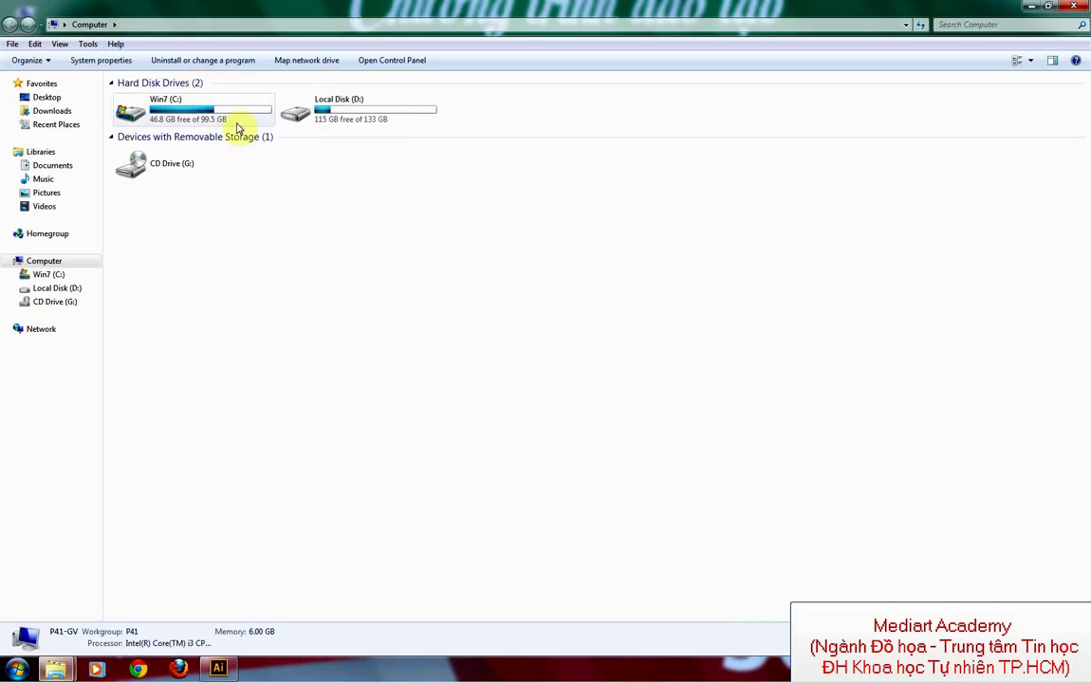
double_click(322, 125)
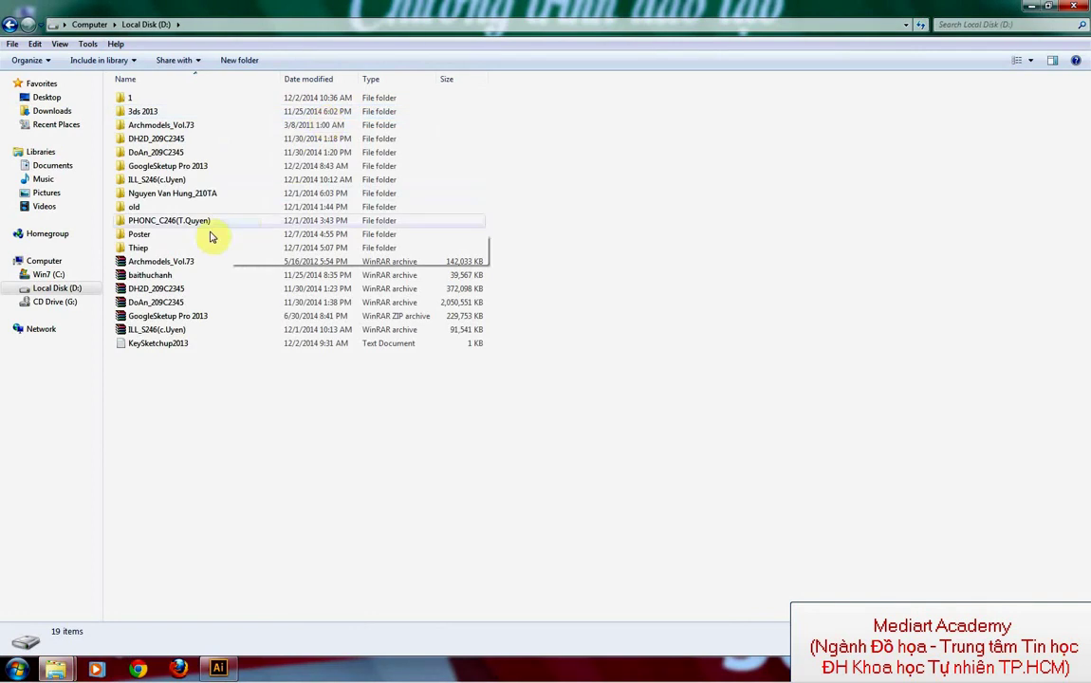
double_click(168, 246)
double_click(137, 112)
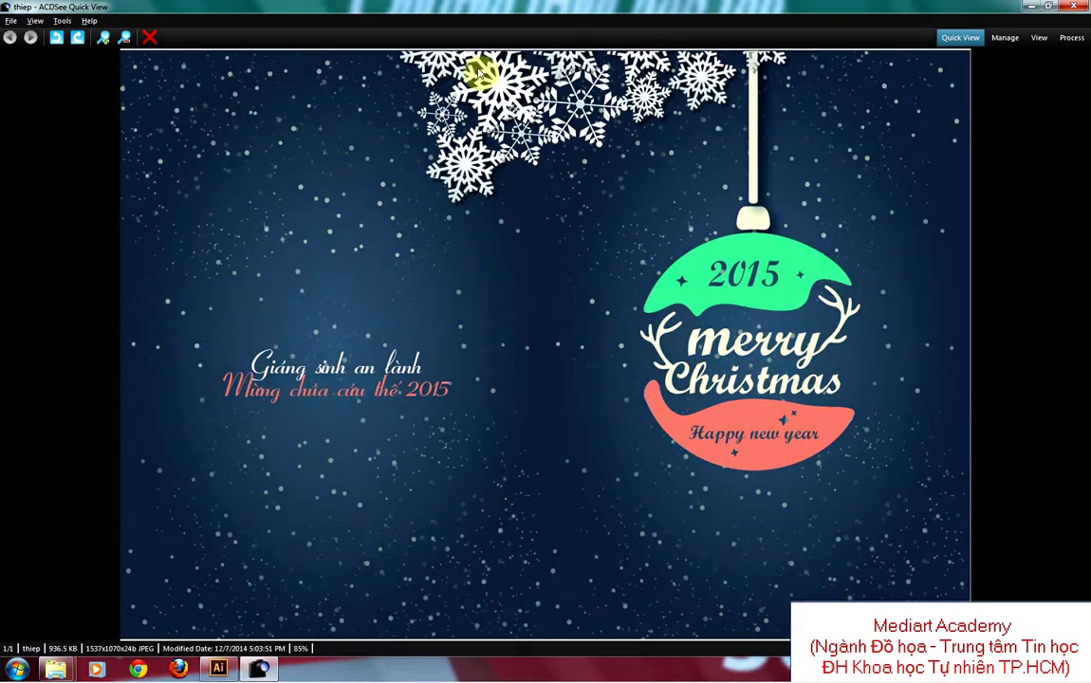
click(1081, 7)
mouse_move(219, 668)
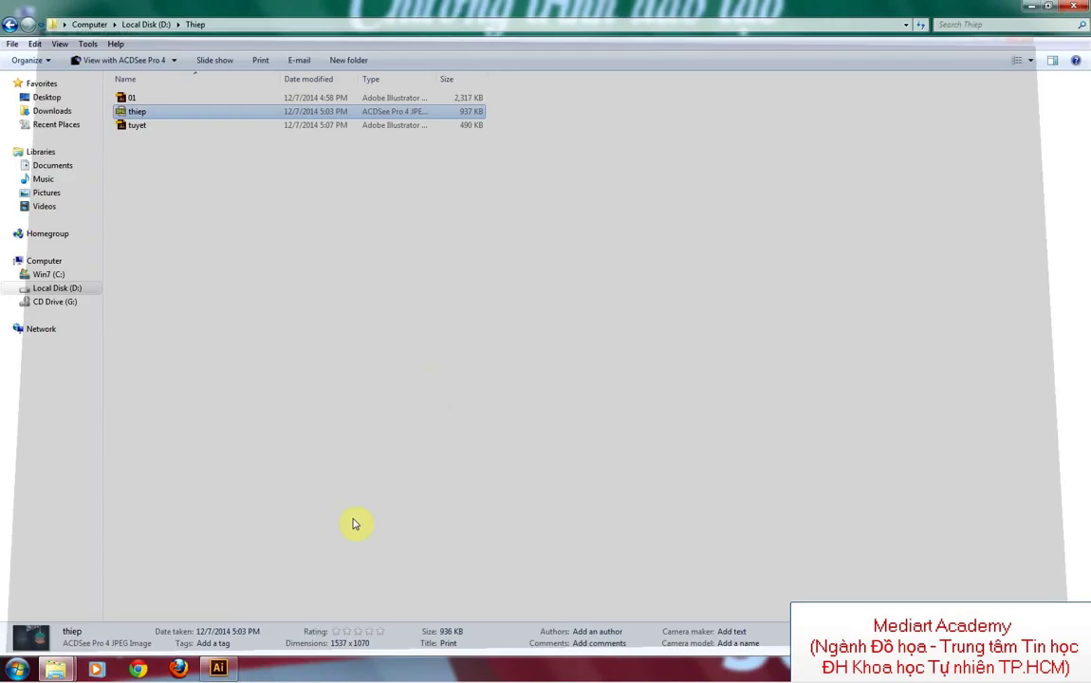
click(252, 651)
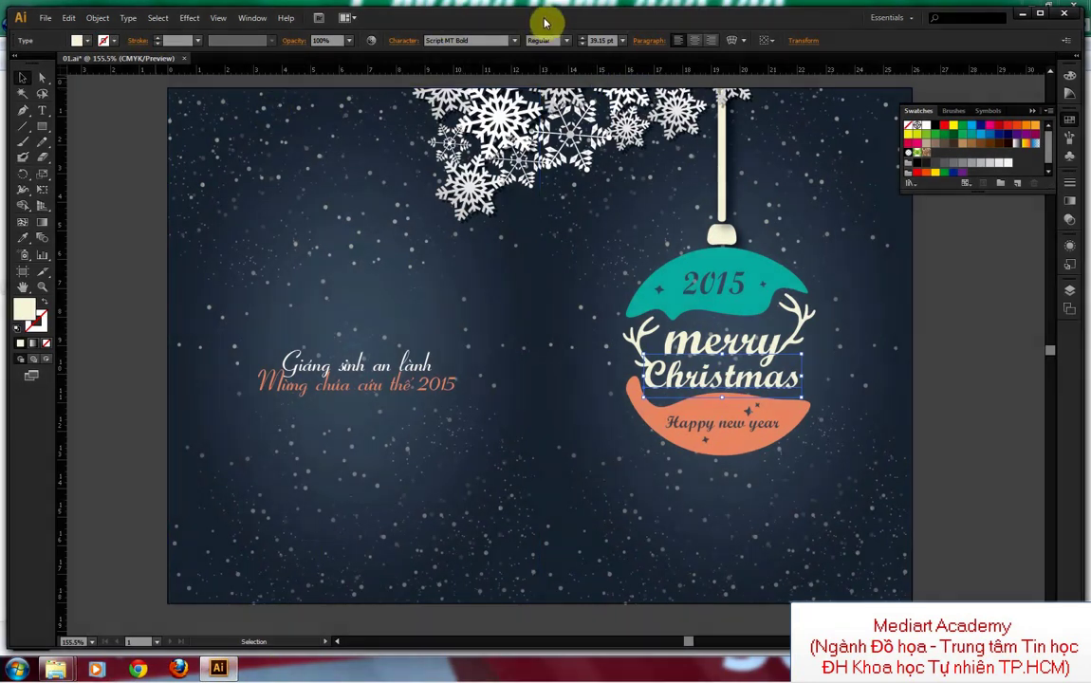
Step: Maximize Illustrator and create a new 26 × 18 cm document with centimetre units
double_click(546, 22)
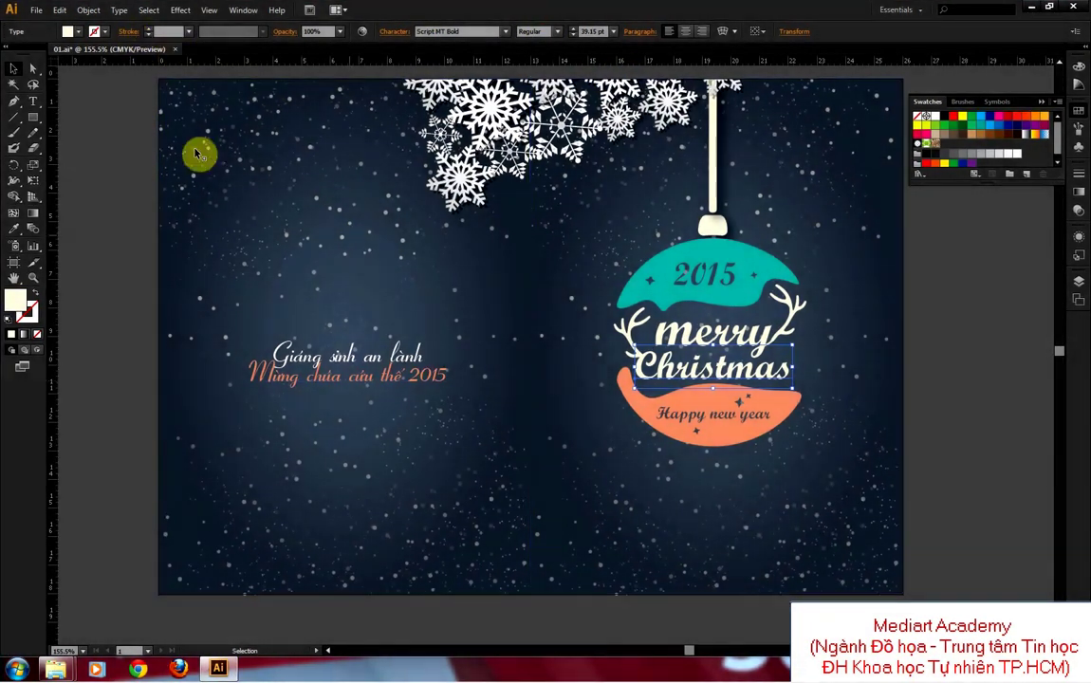
click(34, 10)
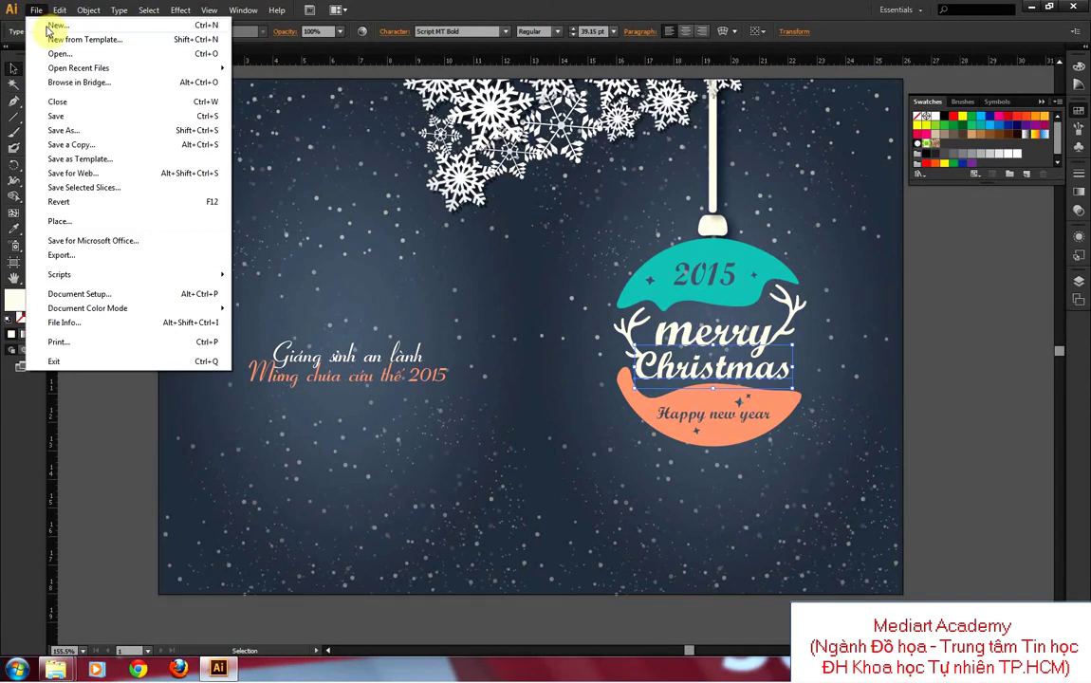
click(49, 25)
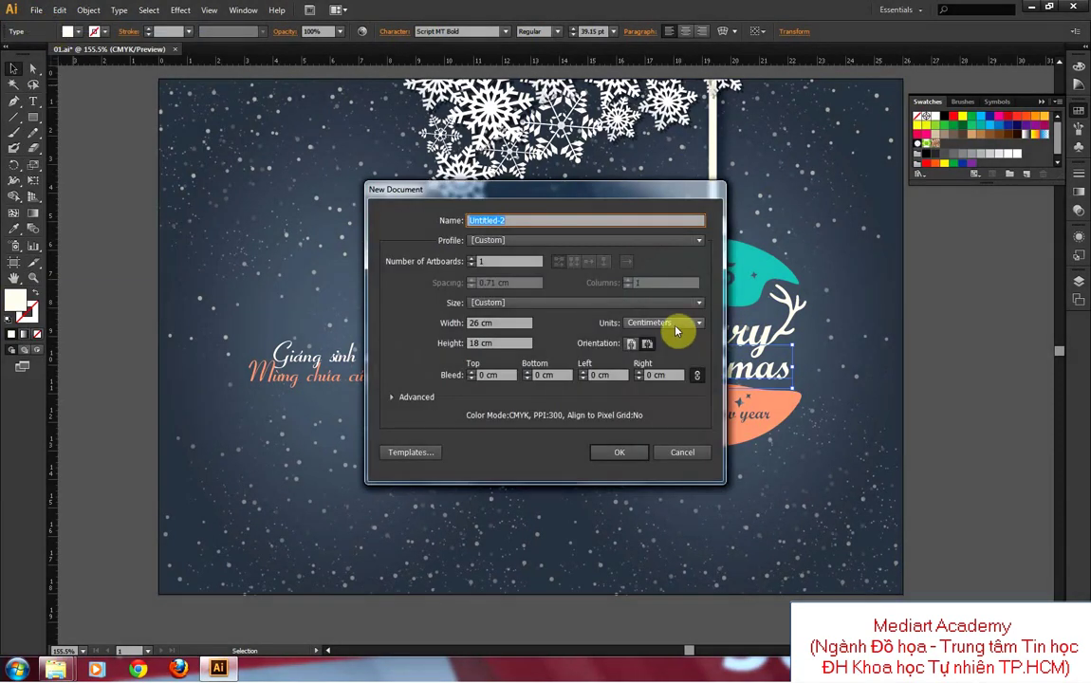
click(677, 324)
click(662, 370)
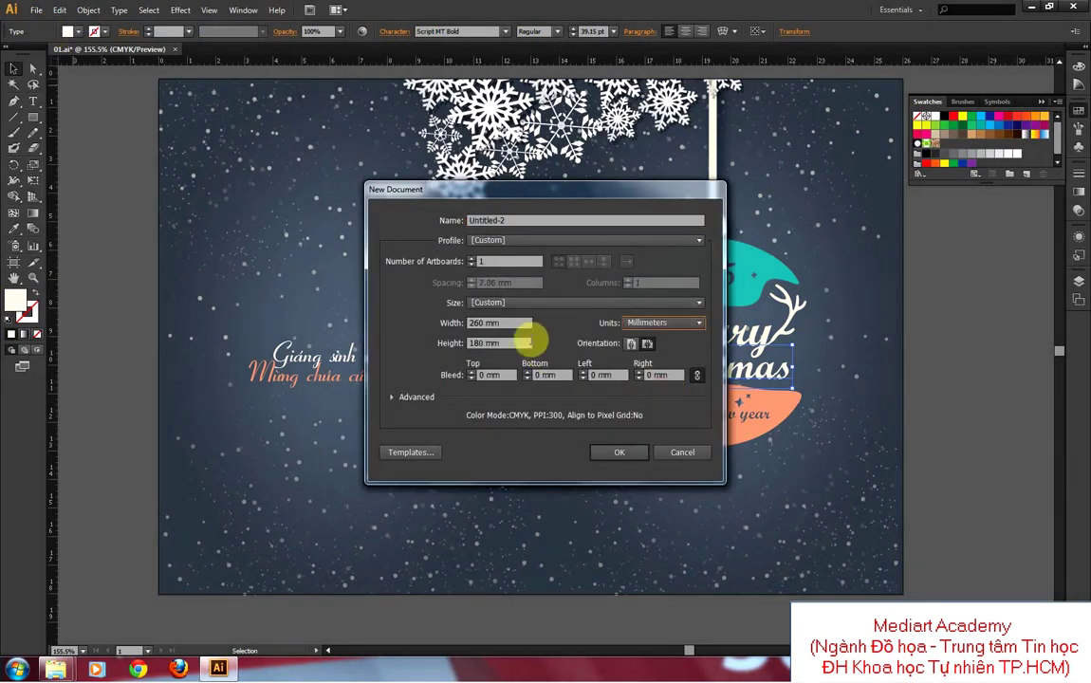
click(664, 324)
click(662, 383)
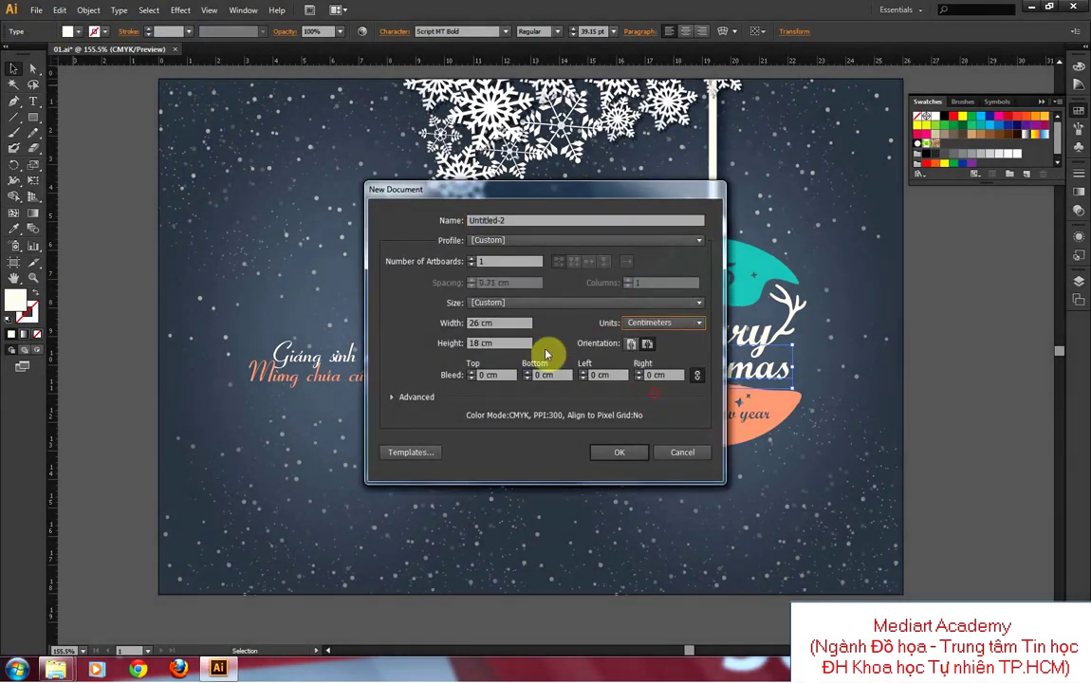
drag(498, 324, 469, 322)
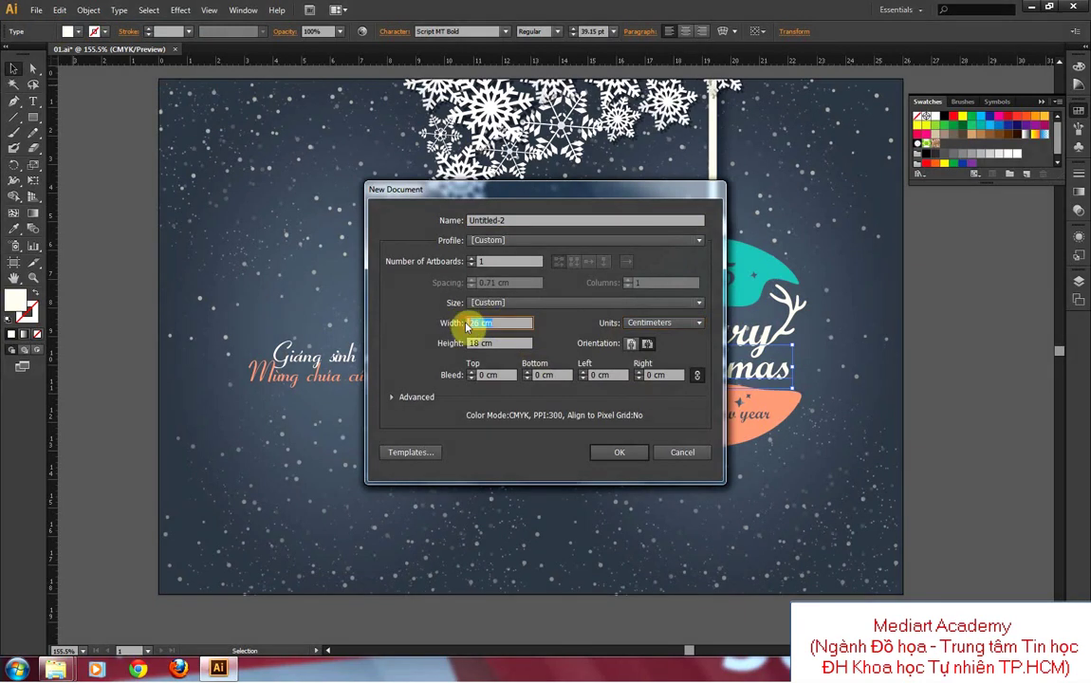
text(26)
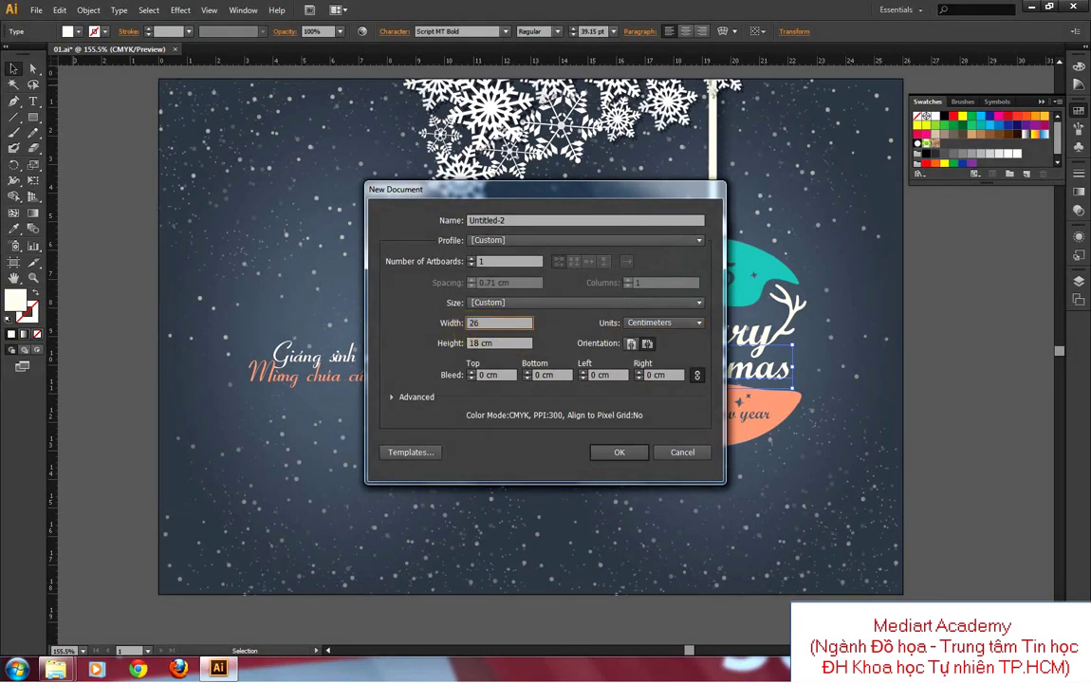
text(cm)
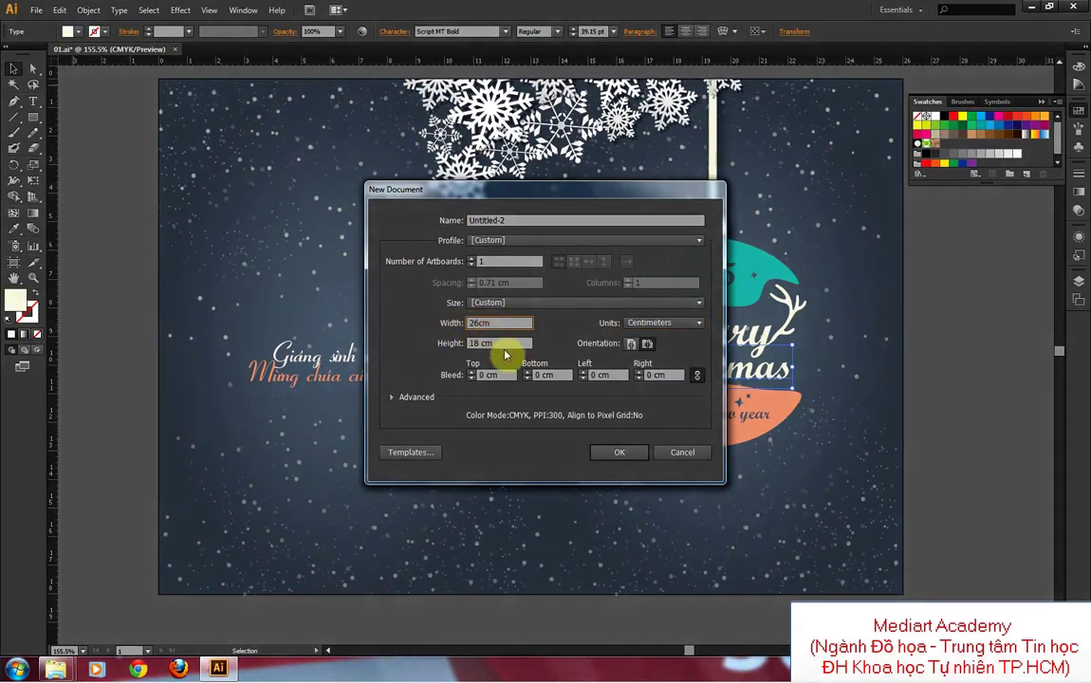
key(Tab)
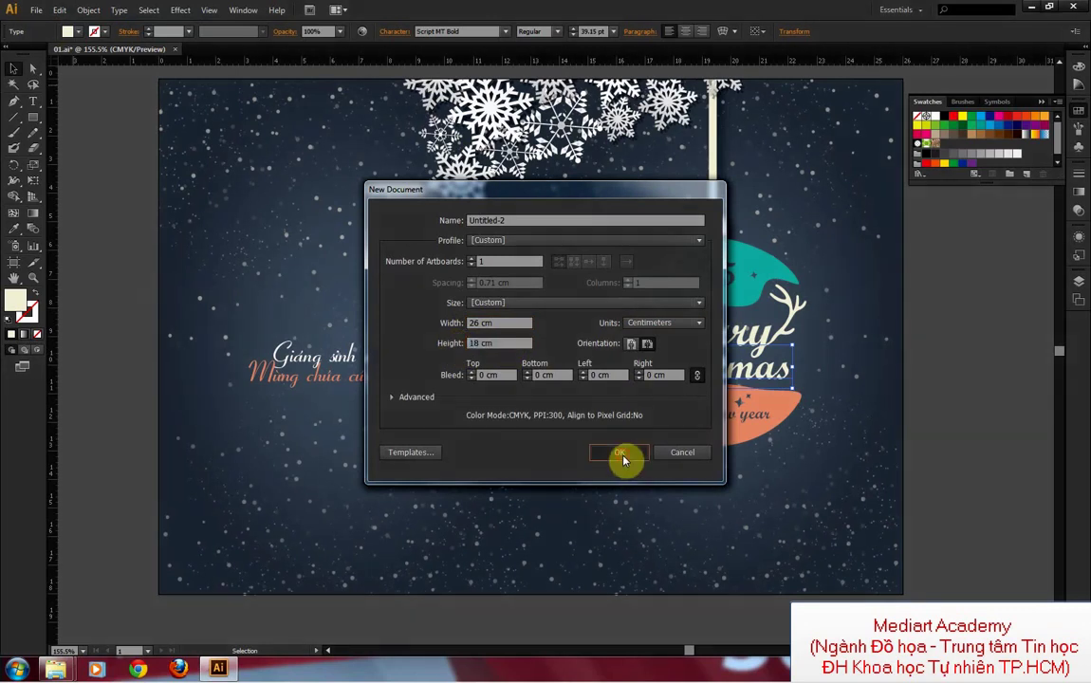
click(618, 453)
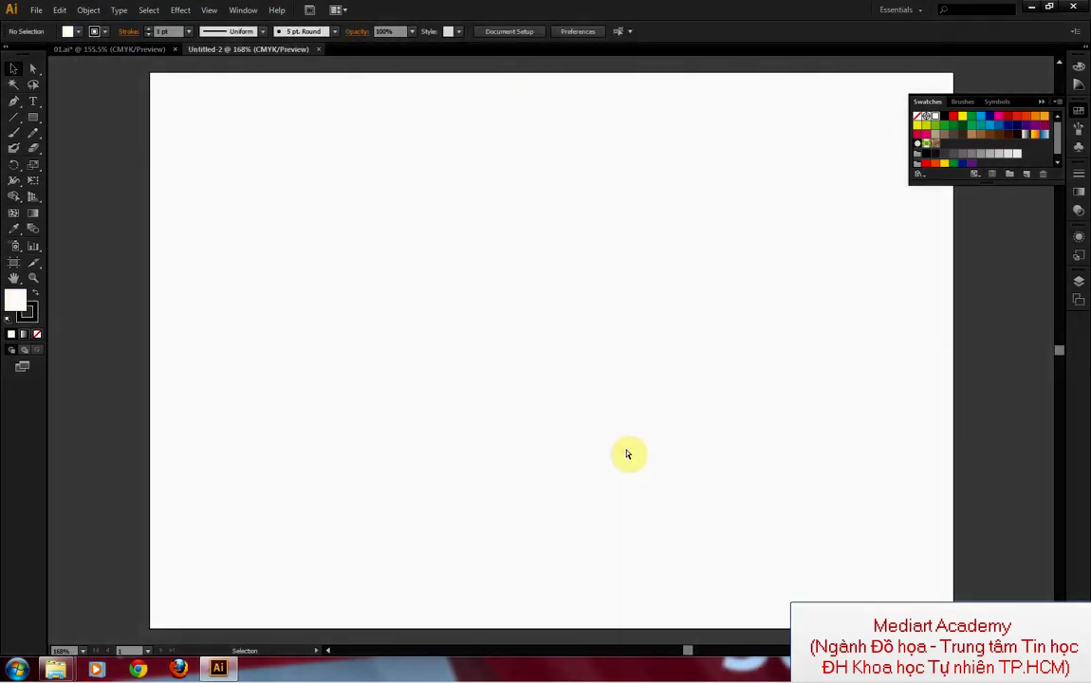
Step: Show the artboard at actual size with rulers in centimetres
key(ctrl+minus)
key(ctrl+minus)
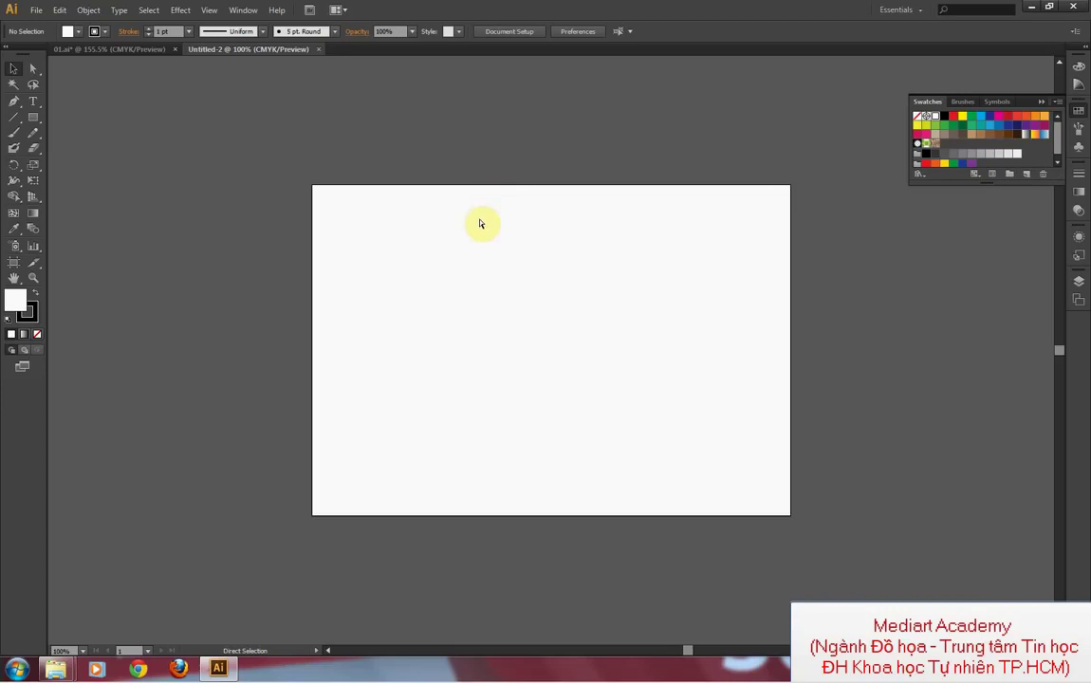
key(ctrl+r)
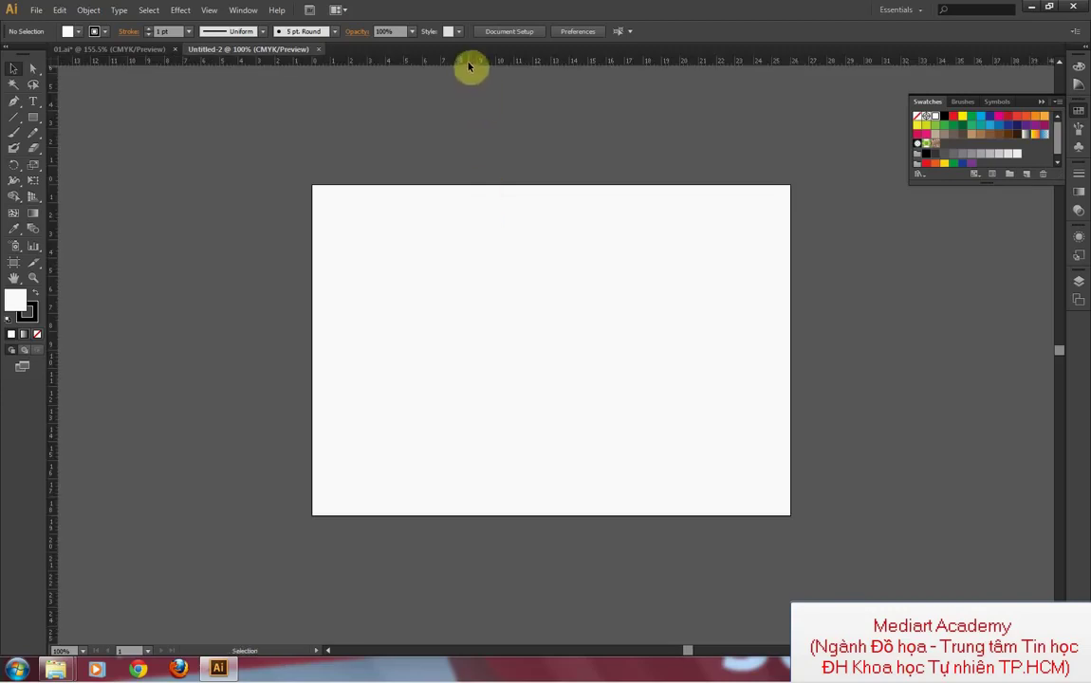
right_click(468, 65)
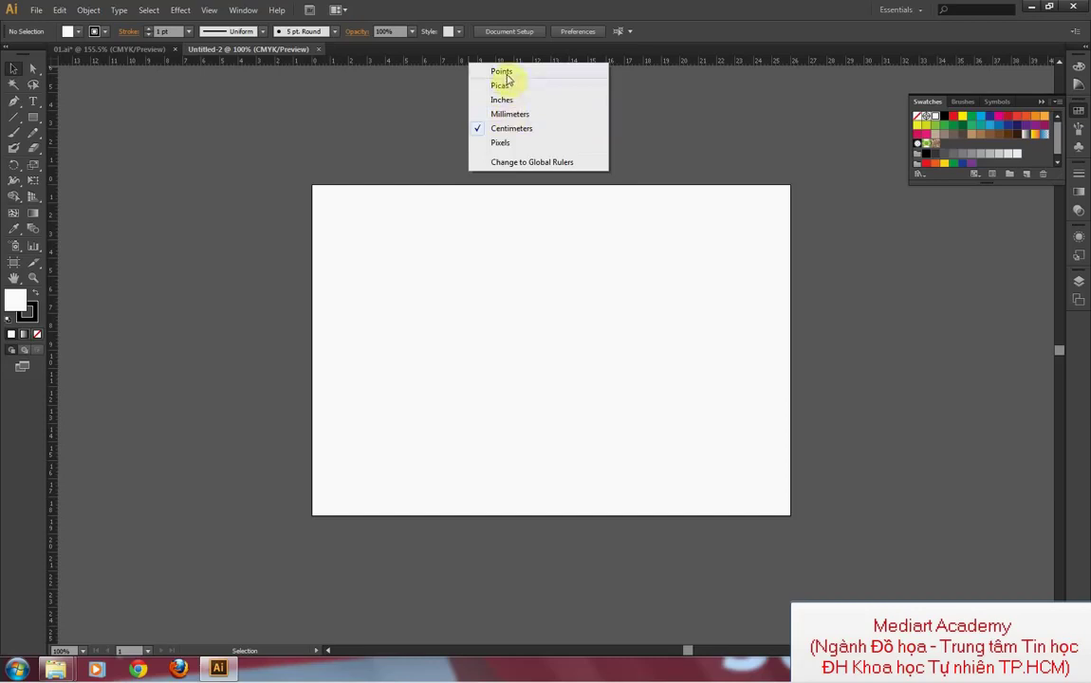
click(509, 162)
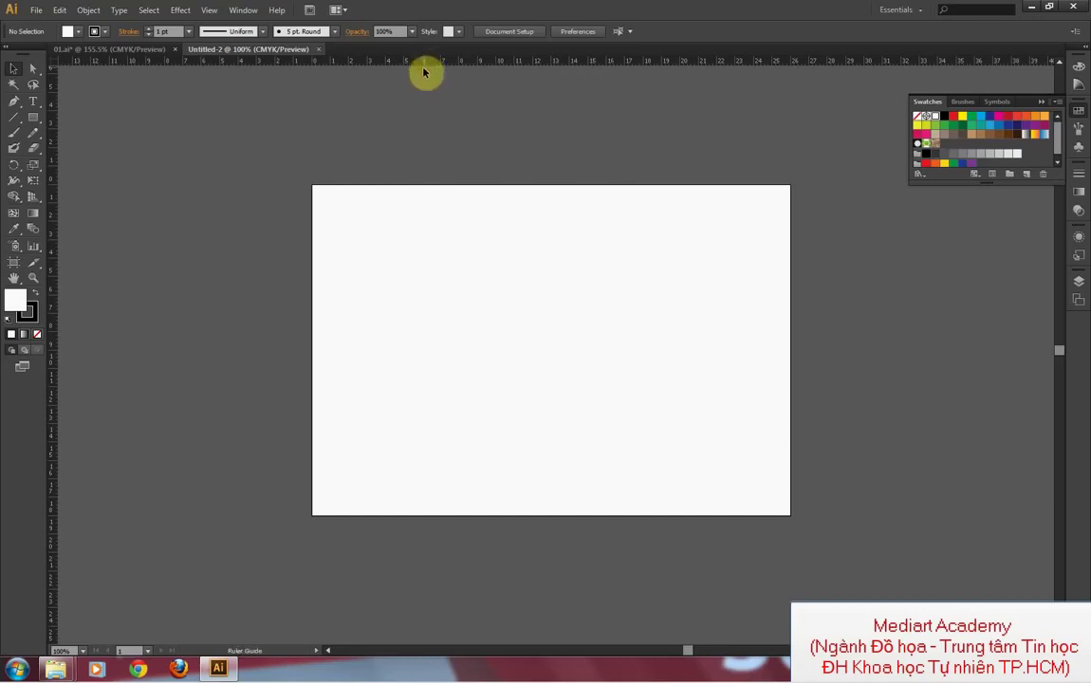
Step: Add a horizontal guide at Y 0.5 cm along the artboard's top
drag(424, 72, 426, 196)
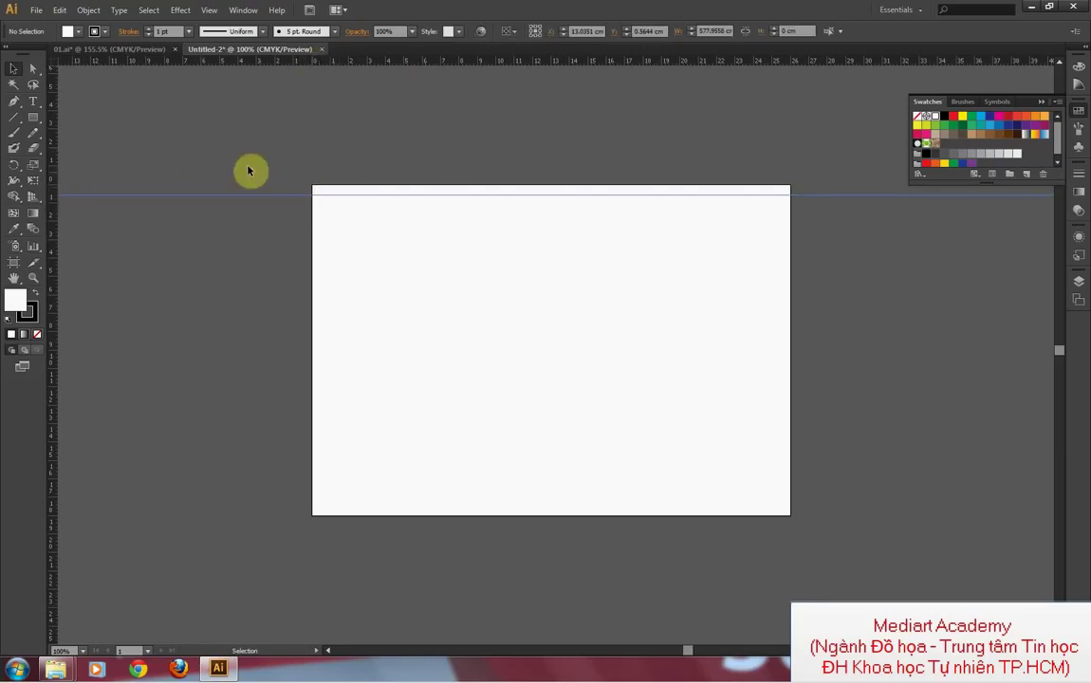
click(259, 215)
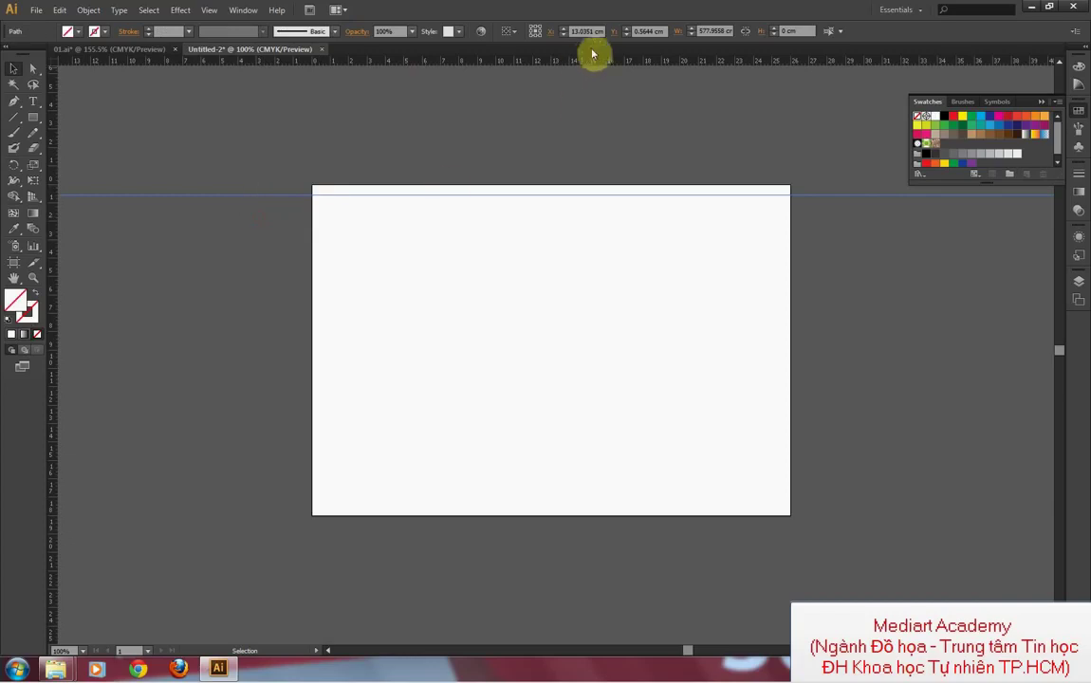
click(650, 30)
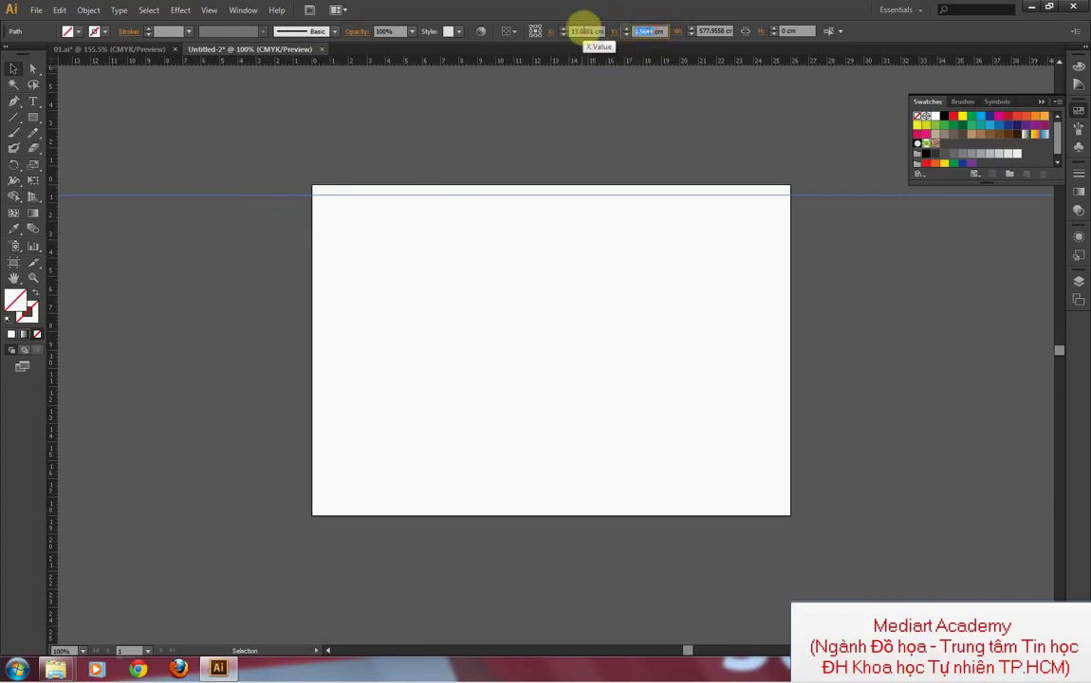
text(0)
key(Return)
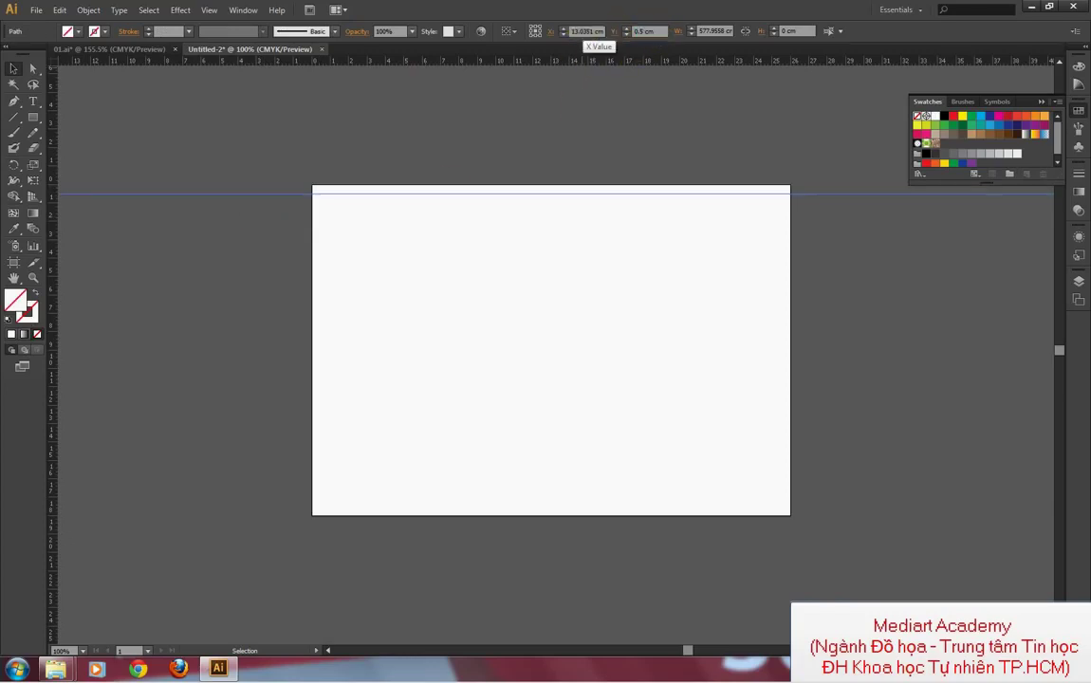
Step: Add vertical margin guides near the left edge and at X 25 cm
drag(53, 159, 341, 169)
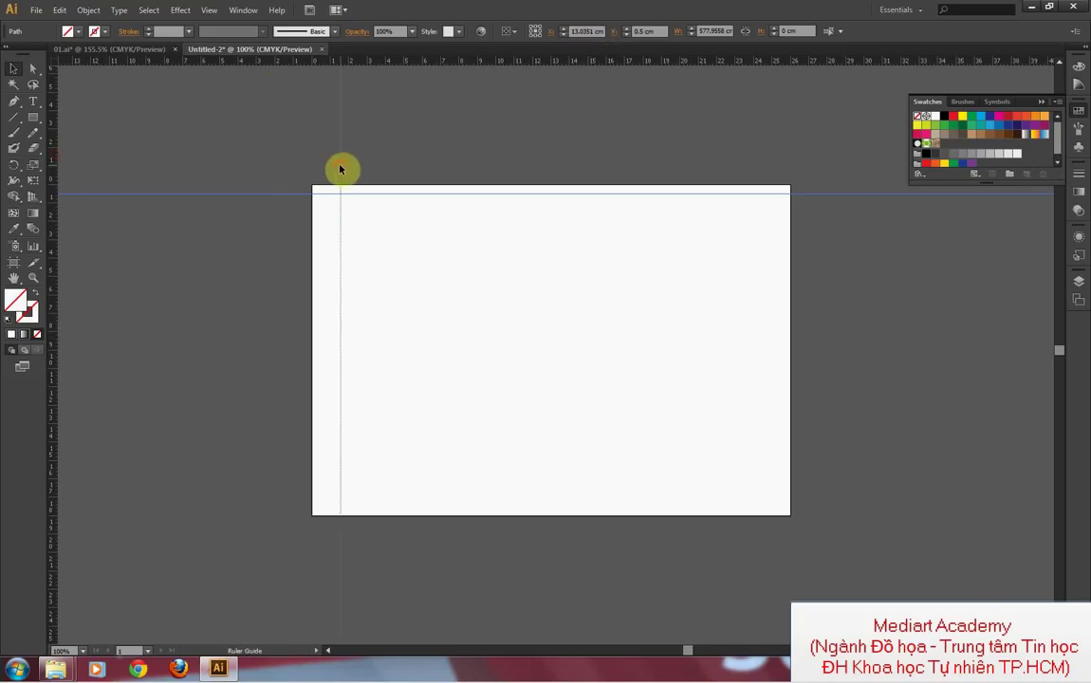
click(585, 32)
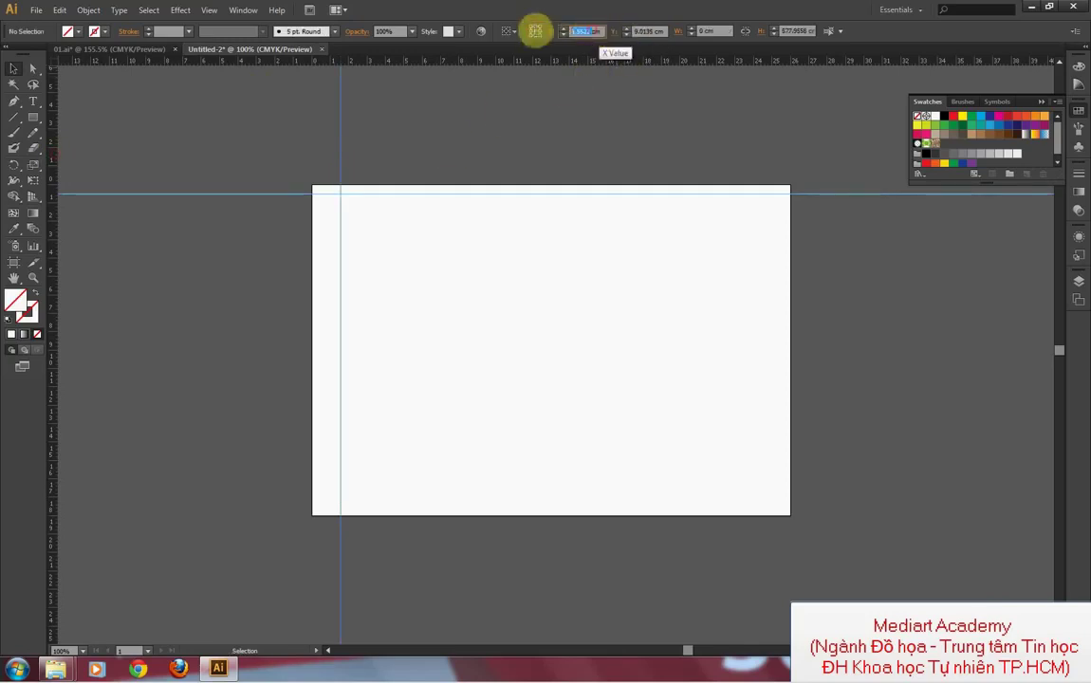
text(0.5)
key(Return)
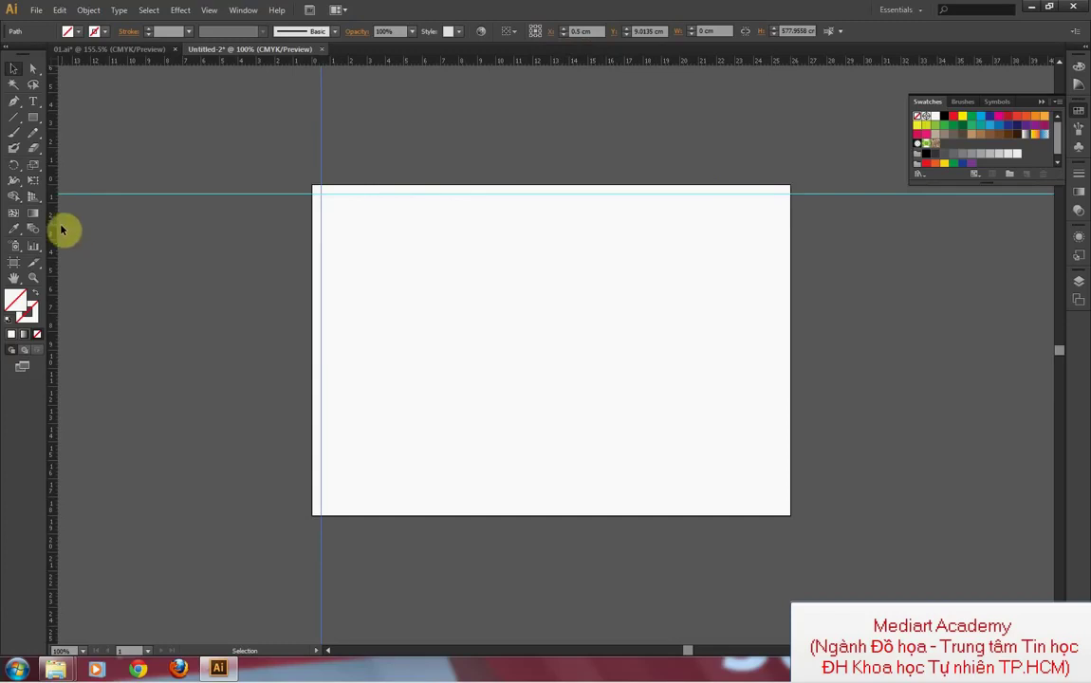
drag(52, 229, 492, 238)
click(588, 31)
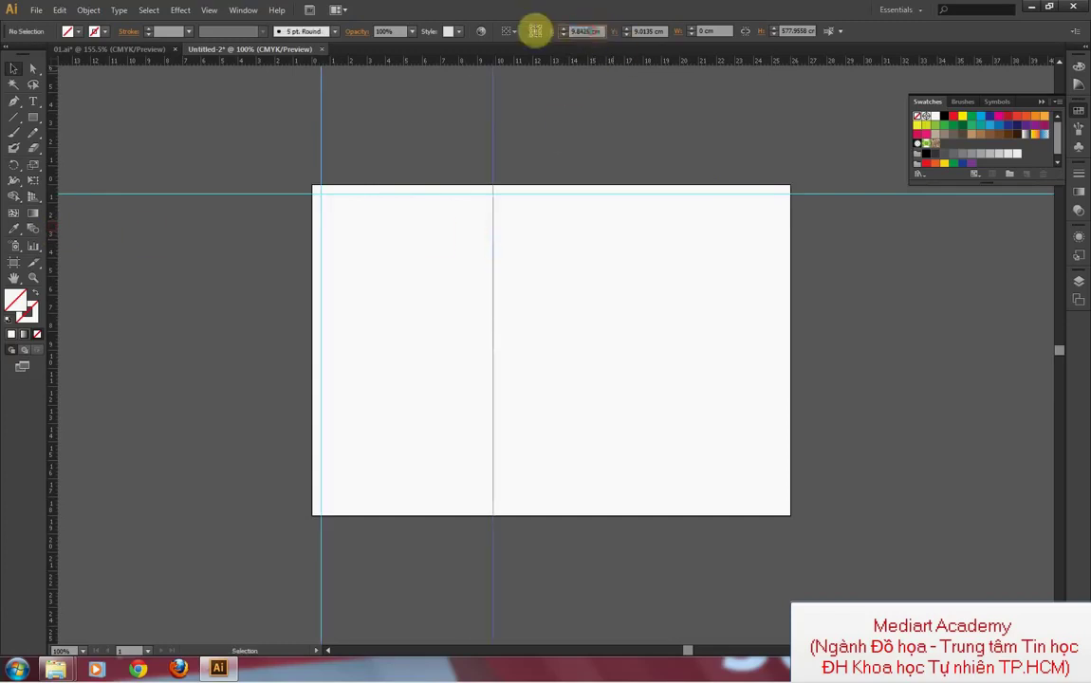
text(25.5cm)
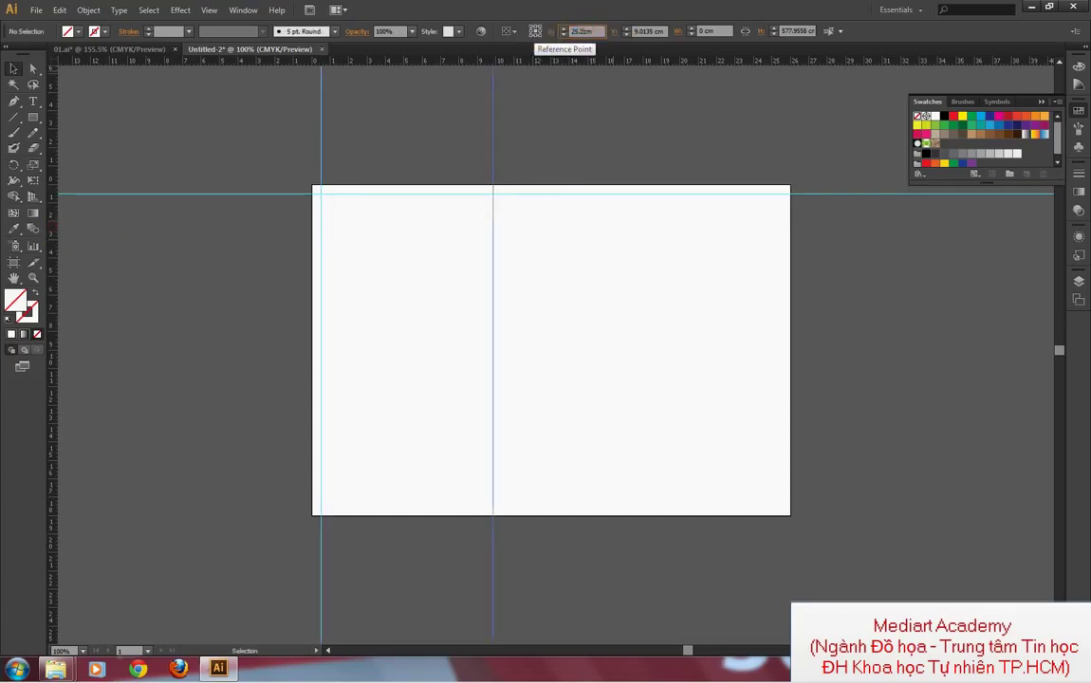
key(Return)
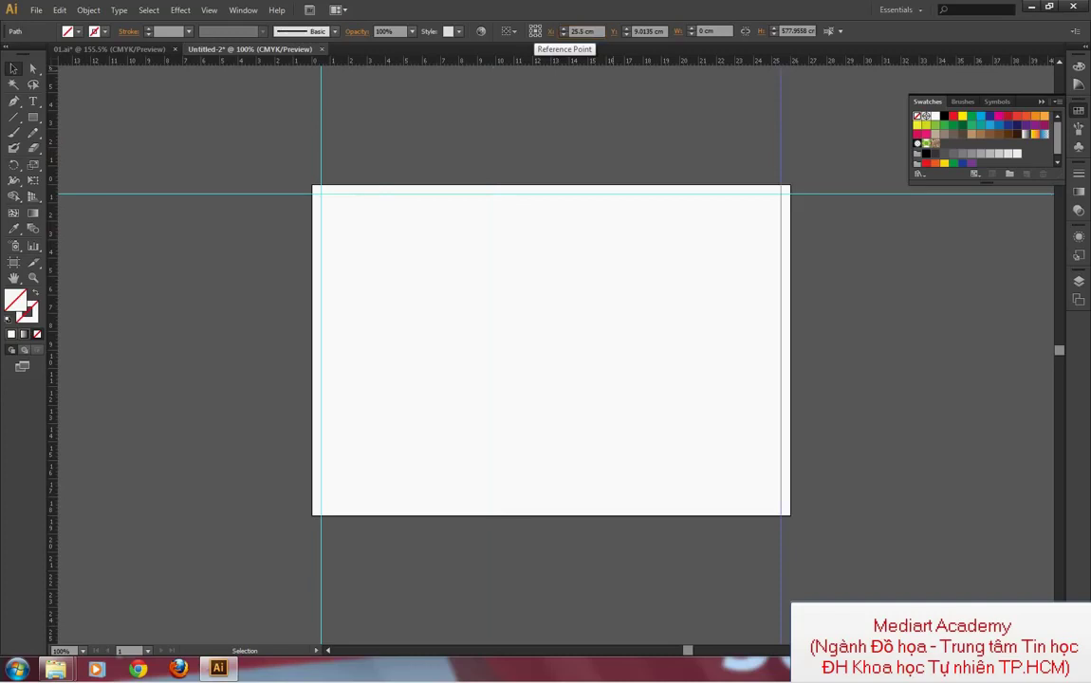
Step: Add a horizontal bottom-margin guide at Y 17.5 cm
drag(511, 63, 522, 359)
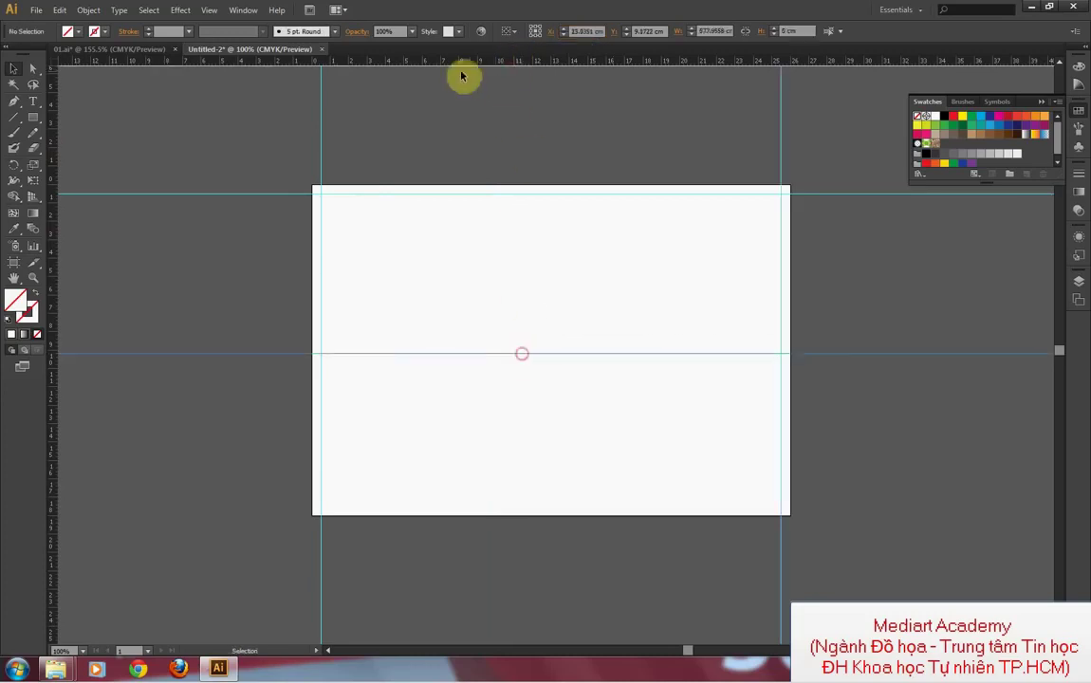
click(651, 31)
text(17cm)
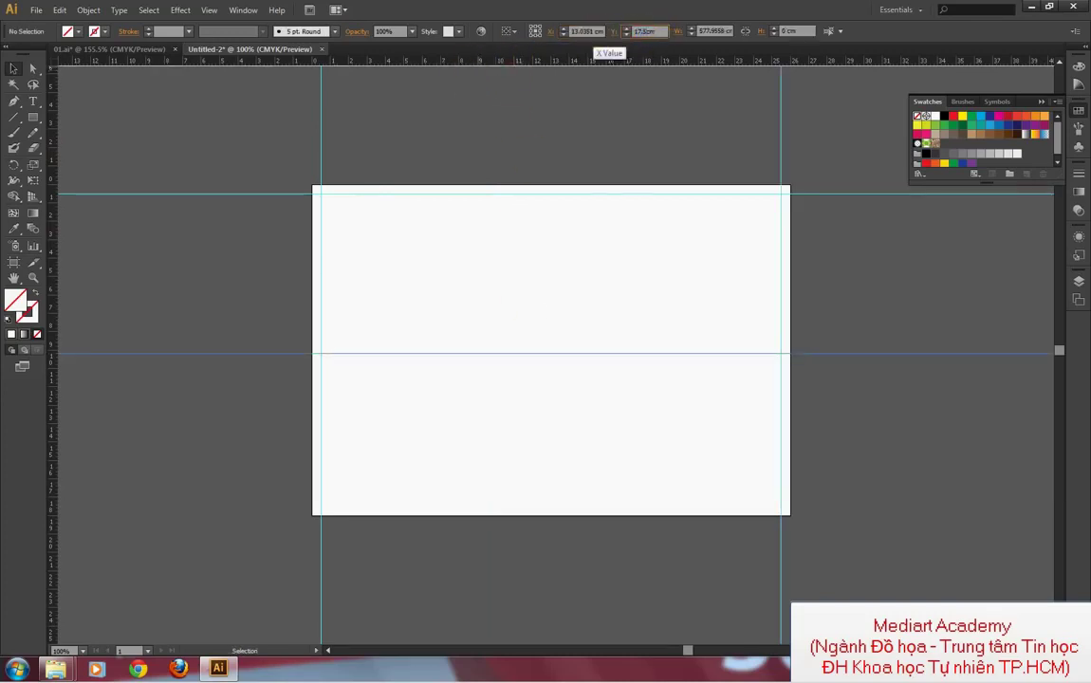
key(Return)
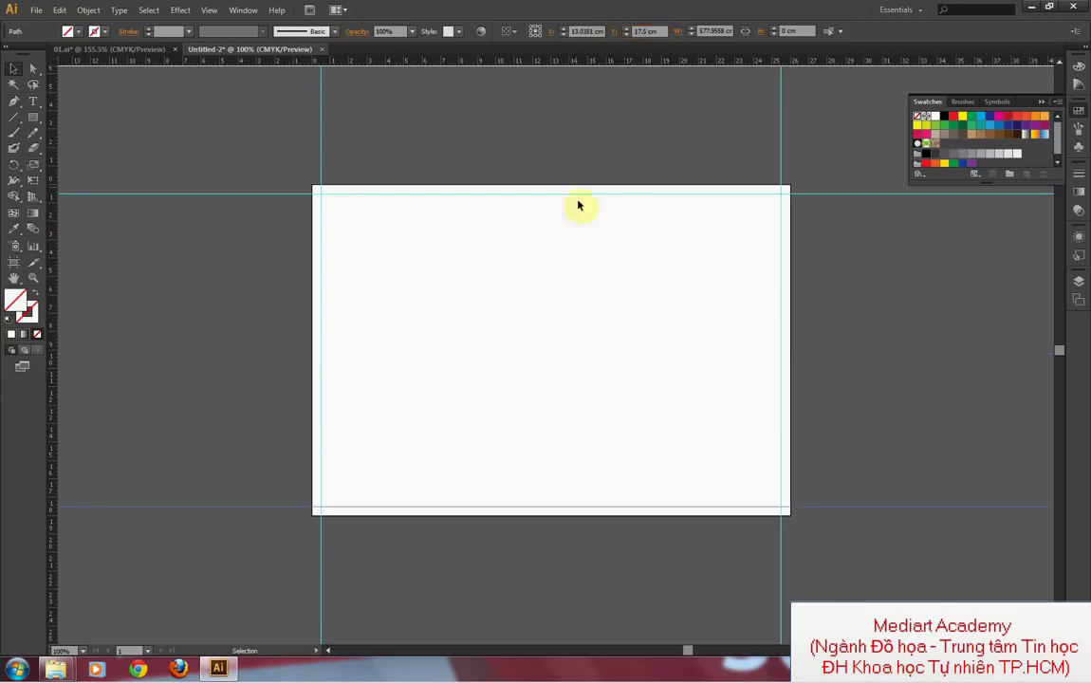
click(578, 208)
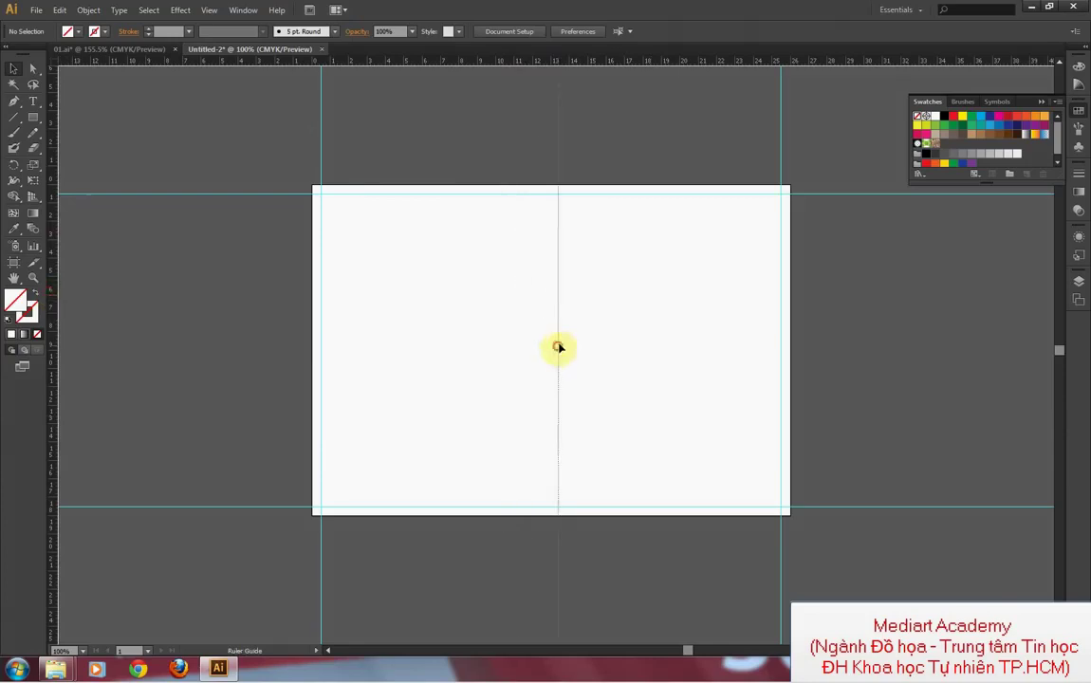
Step: Add a vertical fold guide at X 13 cm
drag(49, 296, 558, 348)
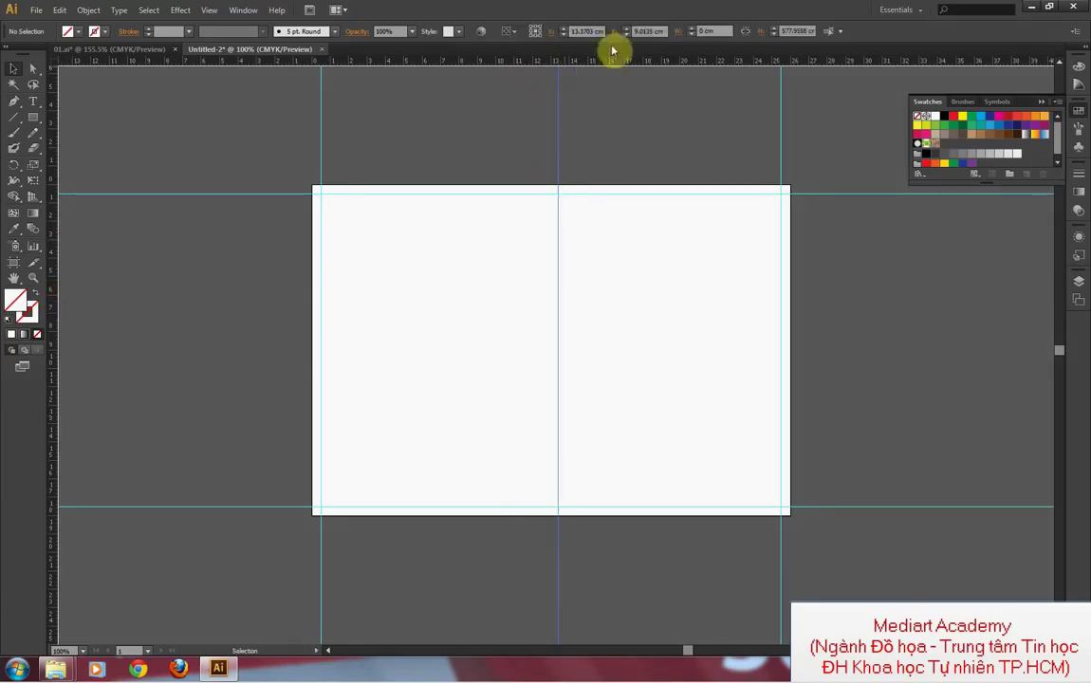
click(661, 31)
click(585, 32)
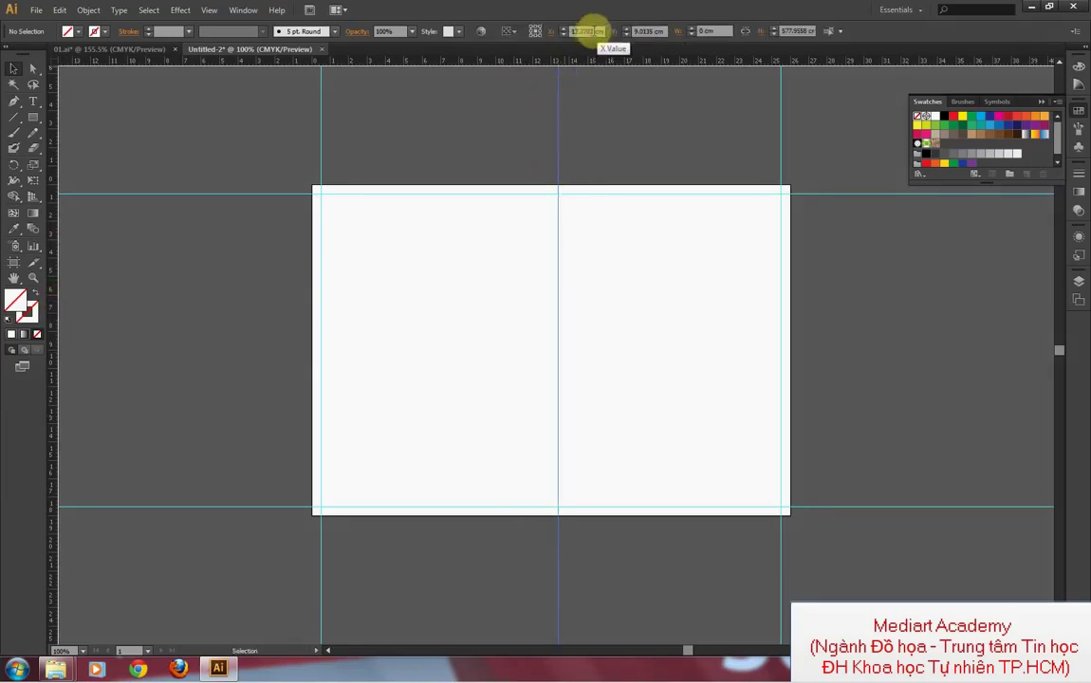
text(13)
key(Return)
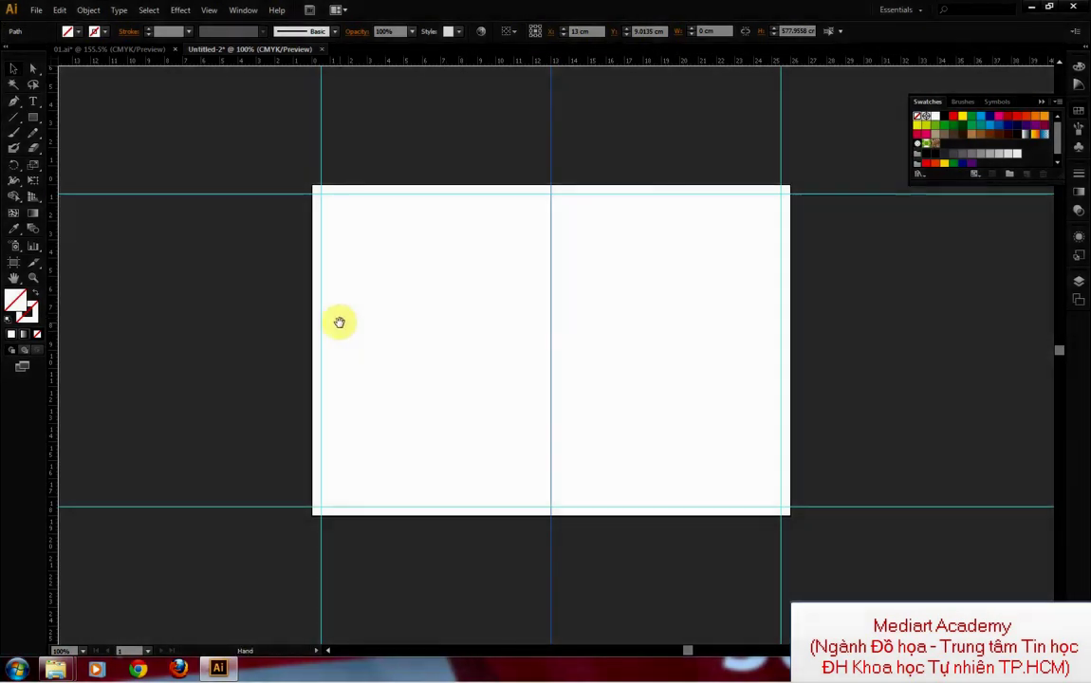
Step: Place the thiep image and position it to the left of the artboard
drag(339, 318, 641, 318)
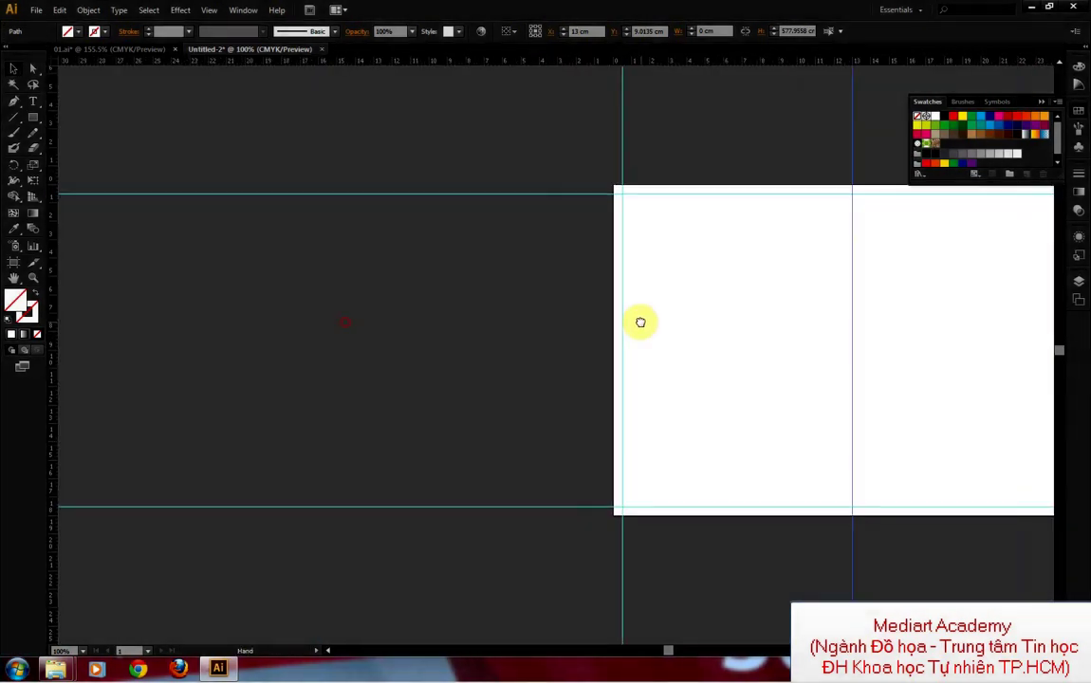
click(36, 10)
click(87, 219)
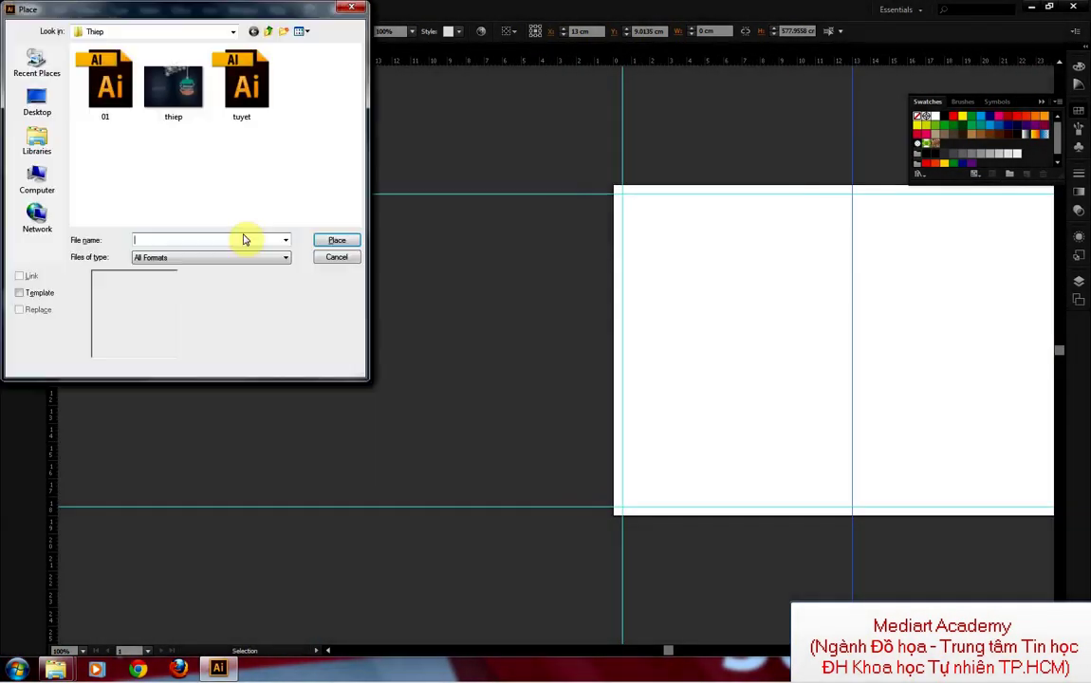
double_click(192, 98)
mouse_move(419, 291)
mouse_down()
mouse_move(235, 292)
mouse_move(266, 291)
mouse_up()
click(358, 103)
drag(353, 256, 353, 245)
drag(506, 121, 446, 129)
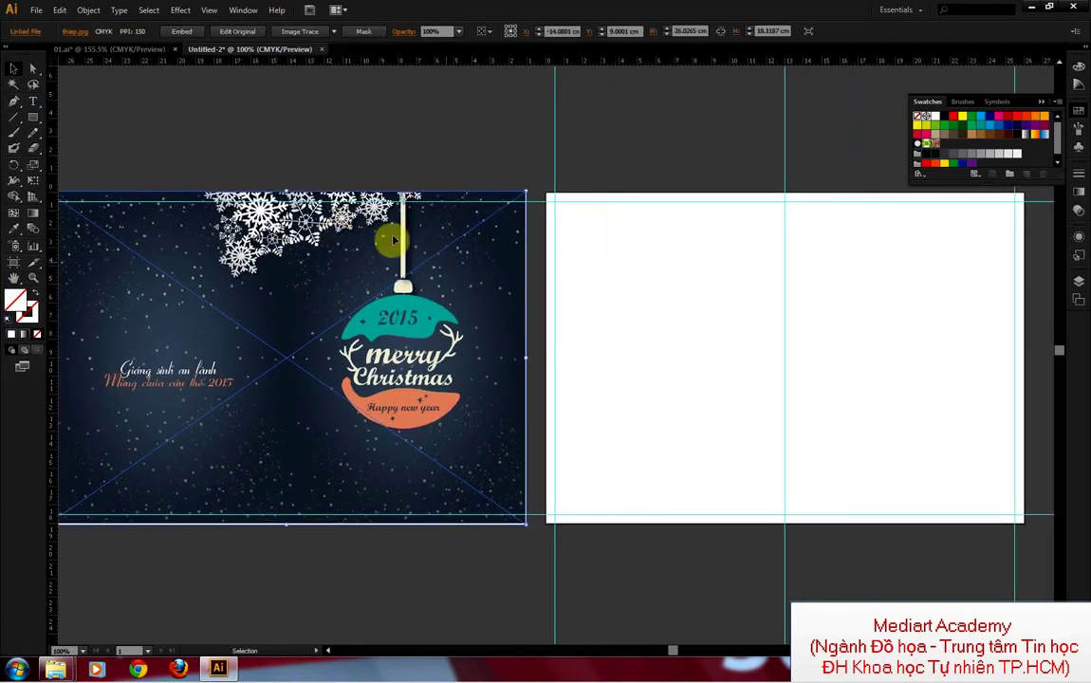
Step: Lock the placed thiep image so it cannot move
click(88, 9)
click(112, 87)
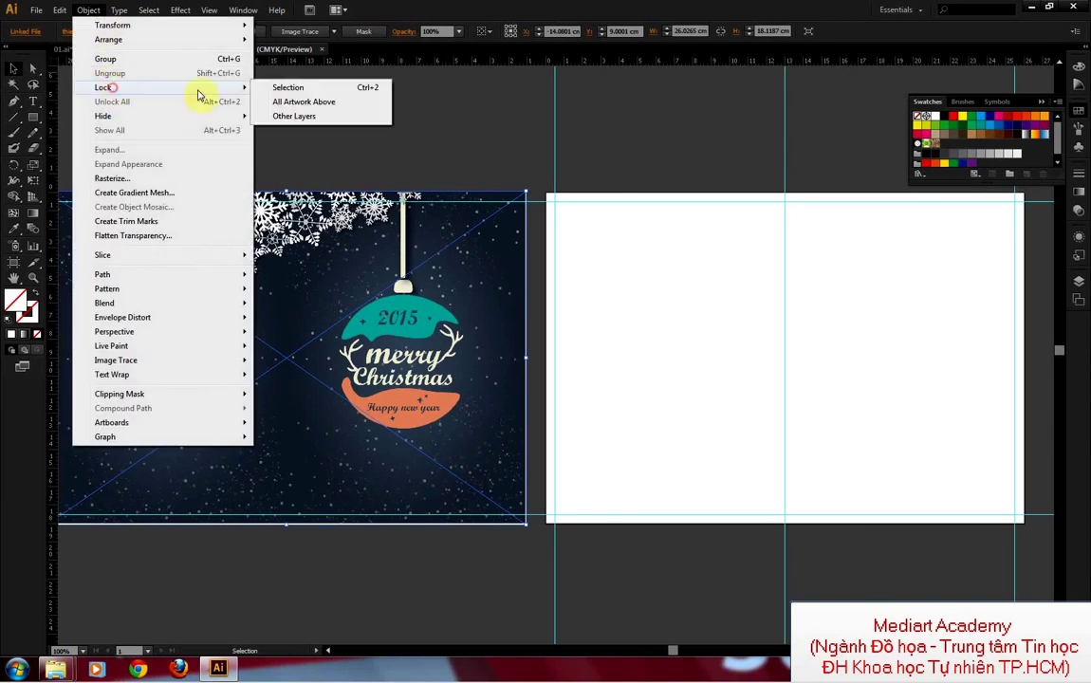
click(298, 90)
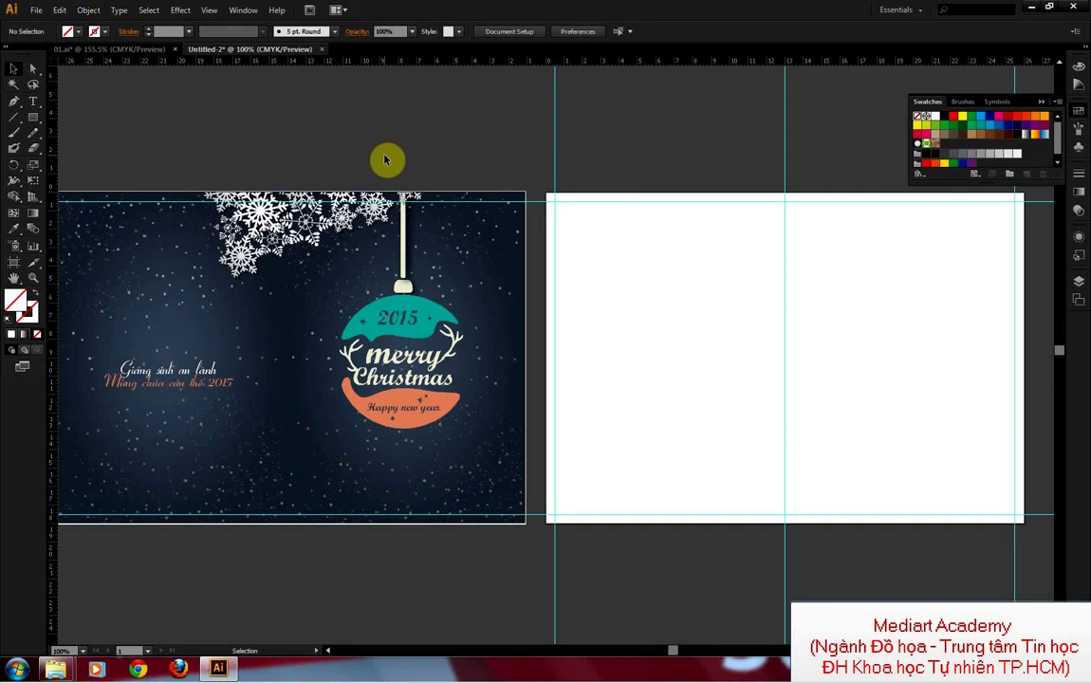
drag(682, 202, 626, 190)
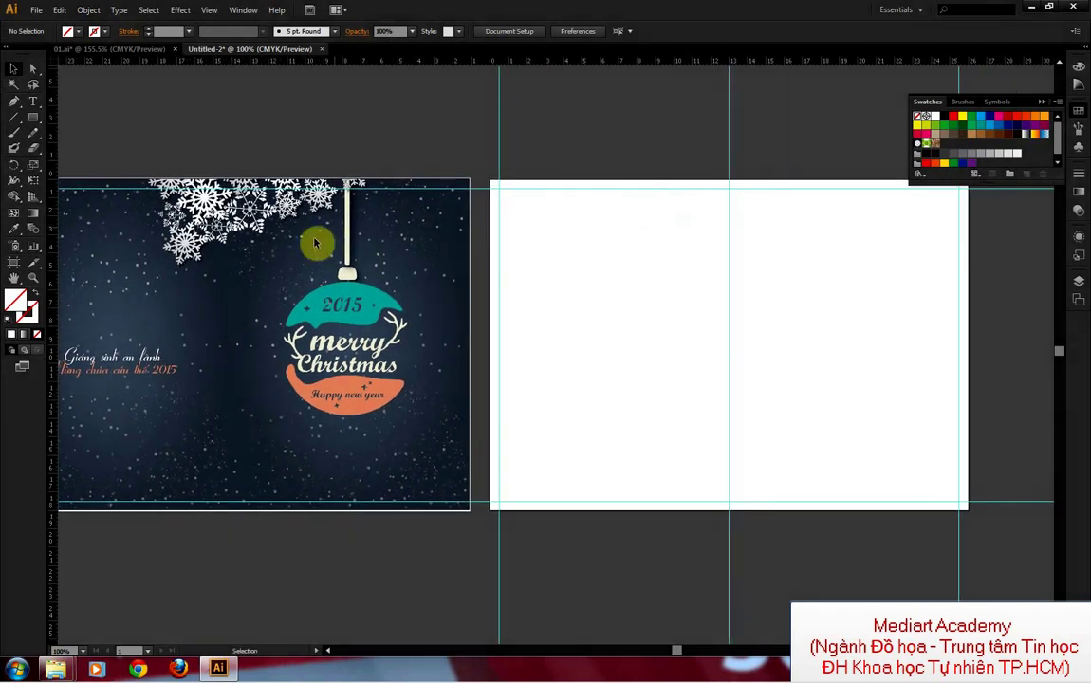
Step: Draw a rectangle from the fold guide to the bottom-right corner of the artboard
click(34, 116)
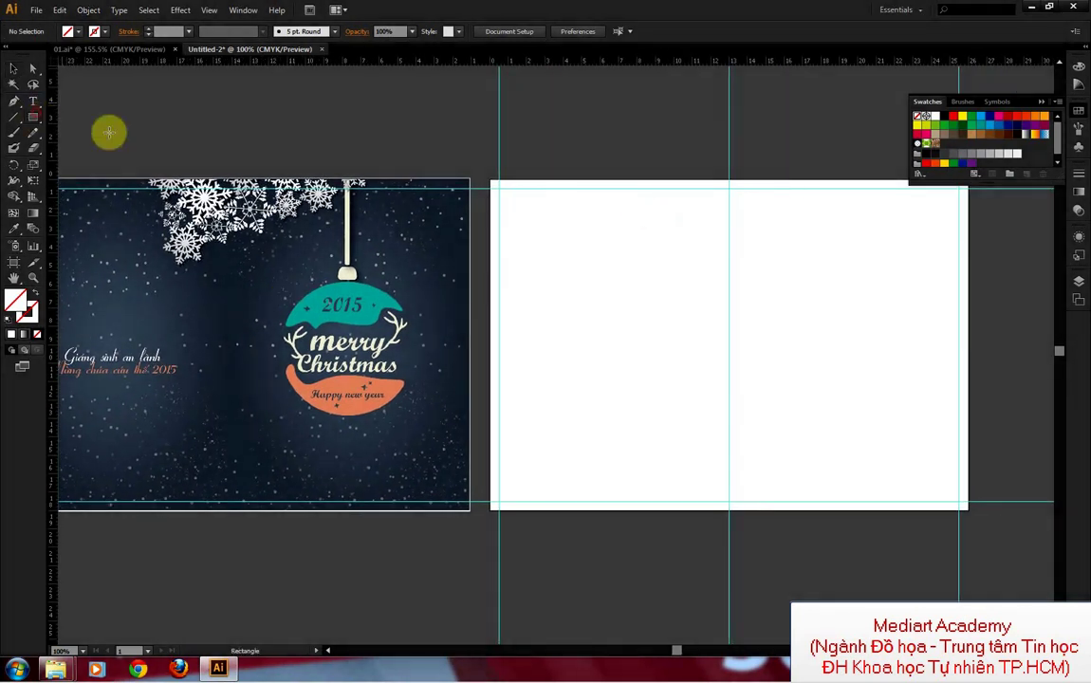
drag(730, 185, 968, 508)
click(14, 74)
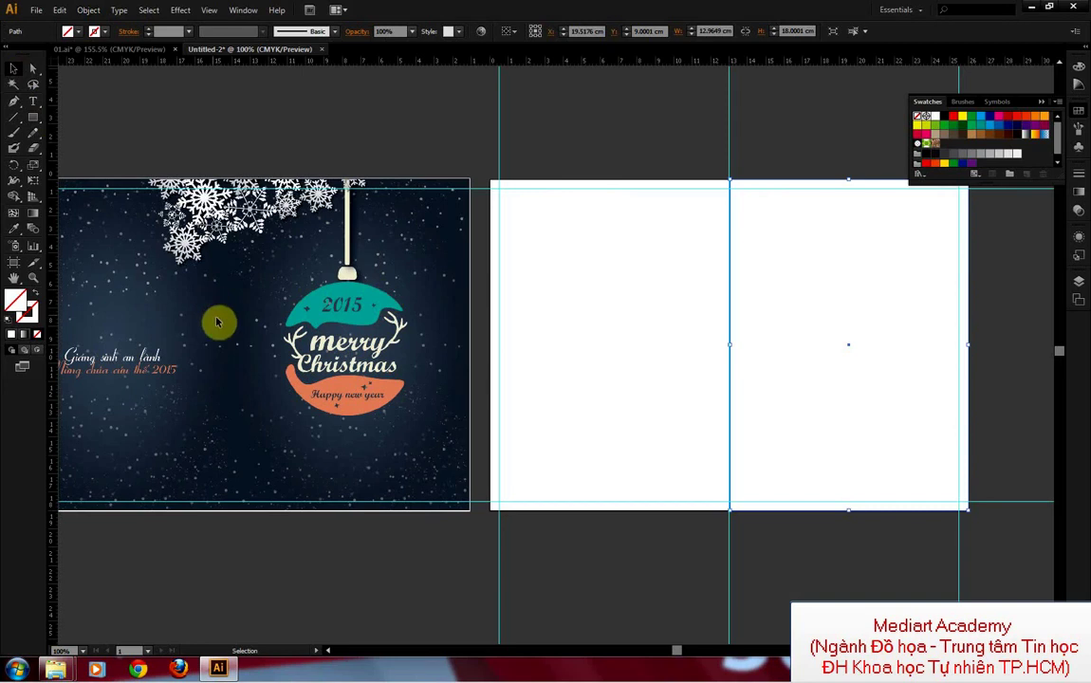
drag(446, 295, 488, 314)
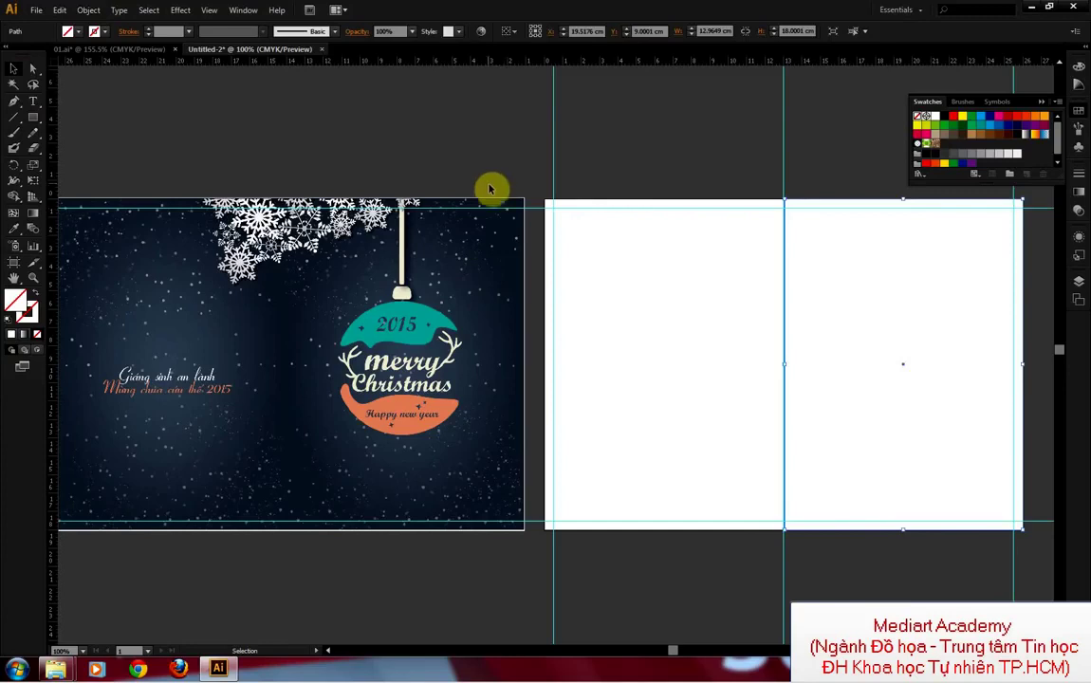
click(511, 159)
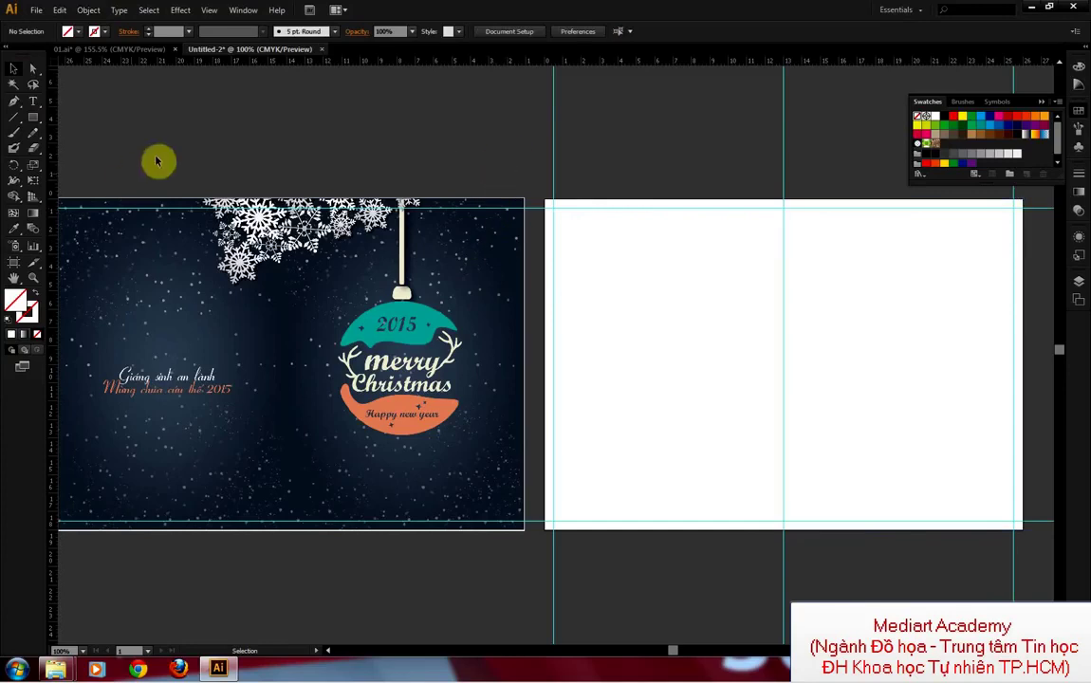
Step: Expand the full side-panel dock, pick a dark blue swatch, and select the right-half rectangle
click(14, 228)
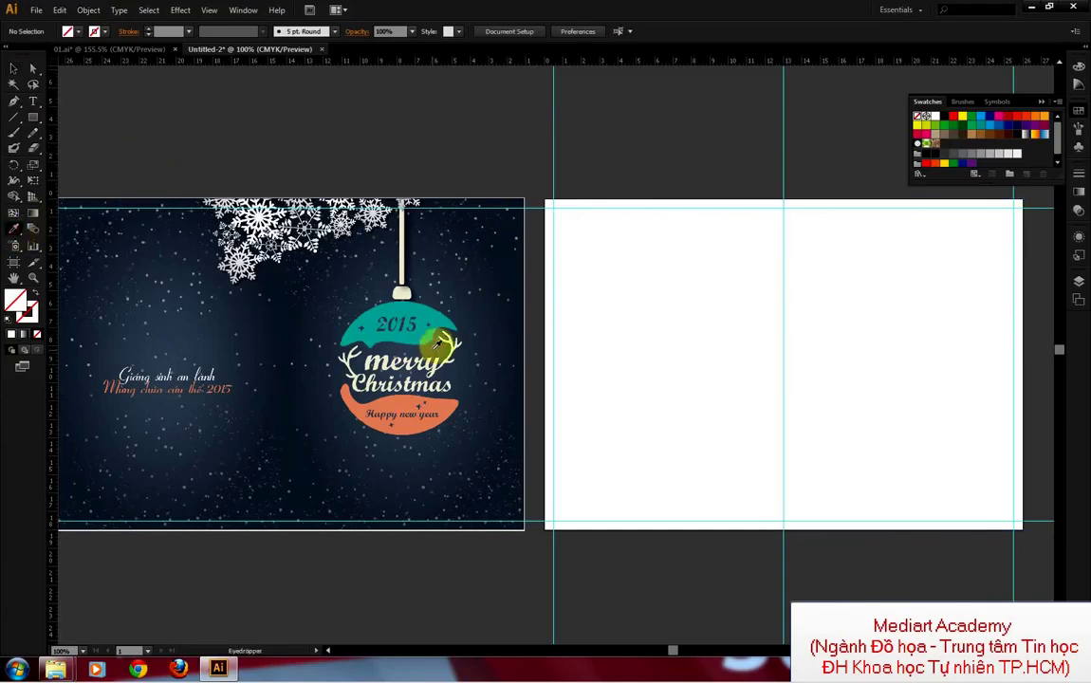
click(1081, 31)
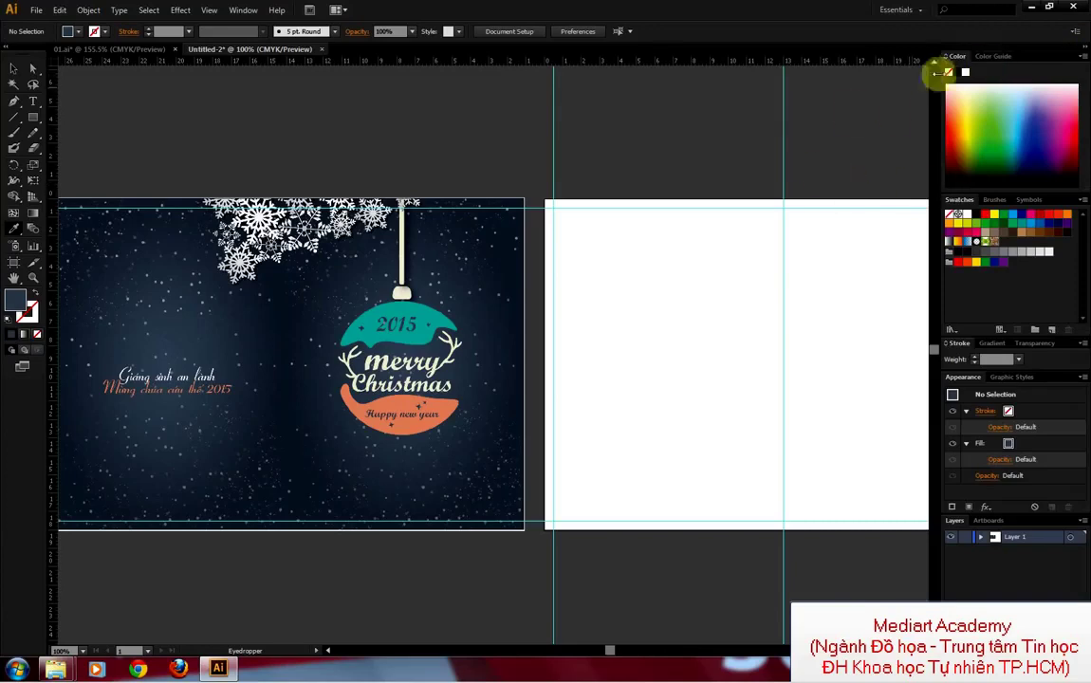
click(1004, 241)
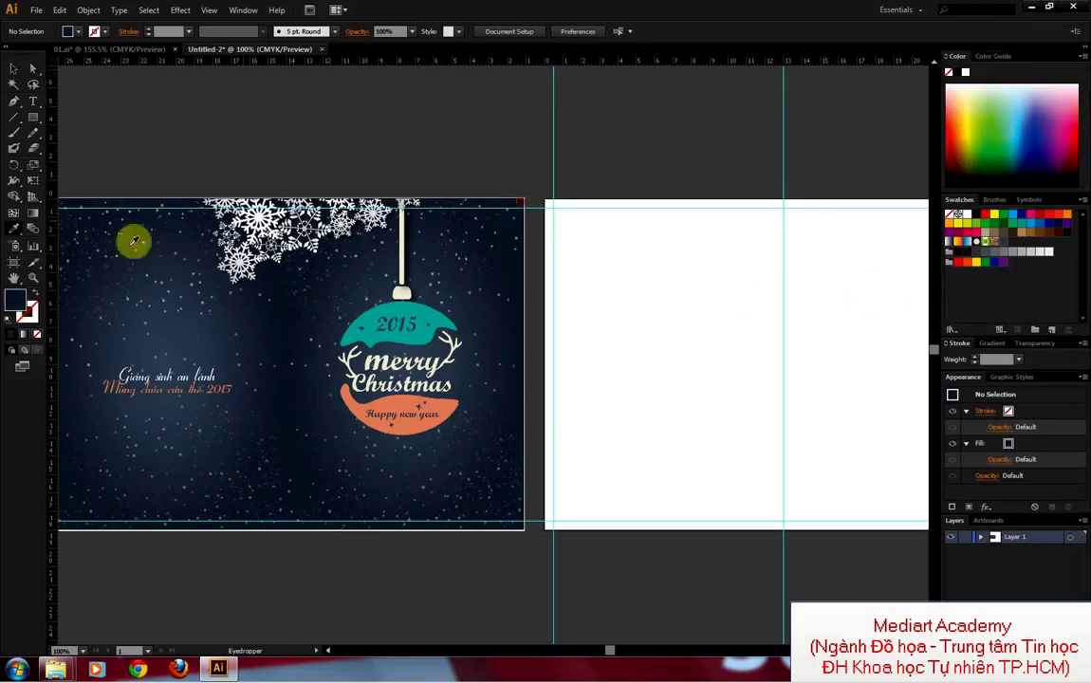
click(16, 298)
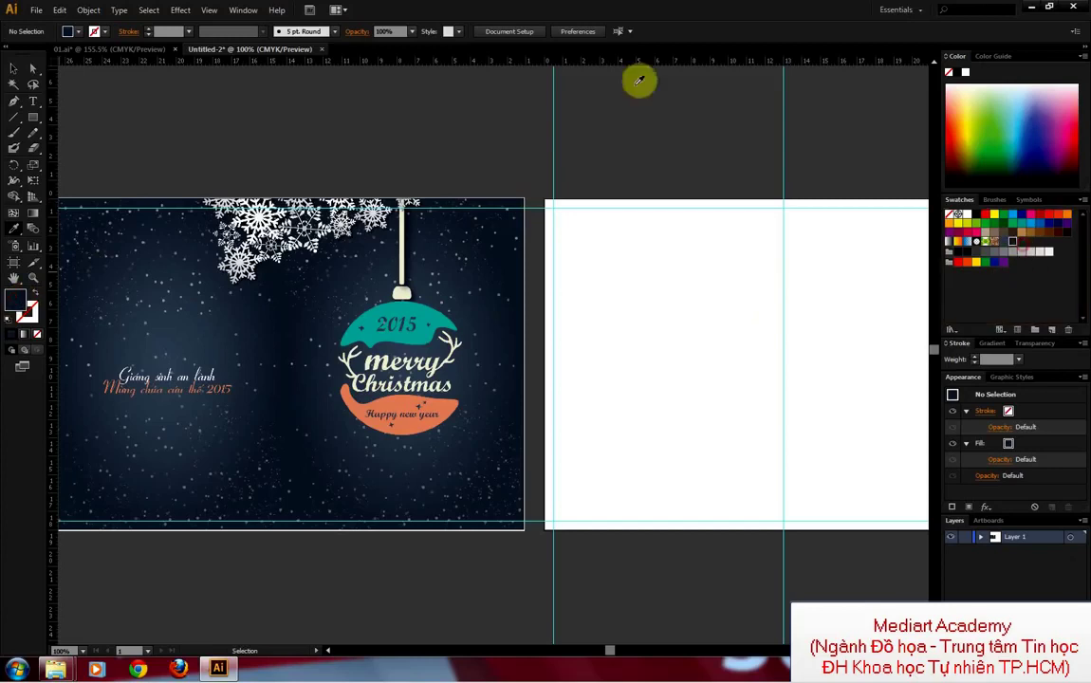
click(13, 68)
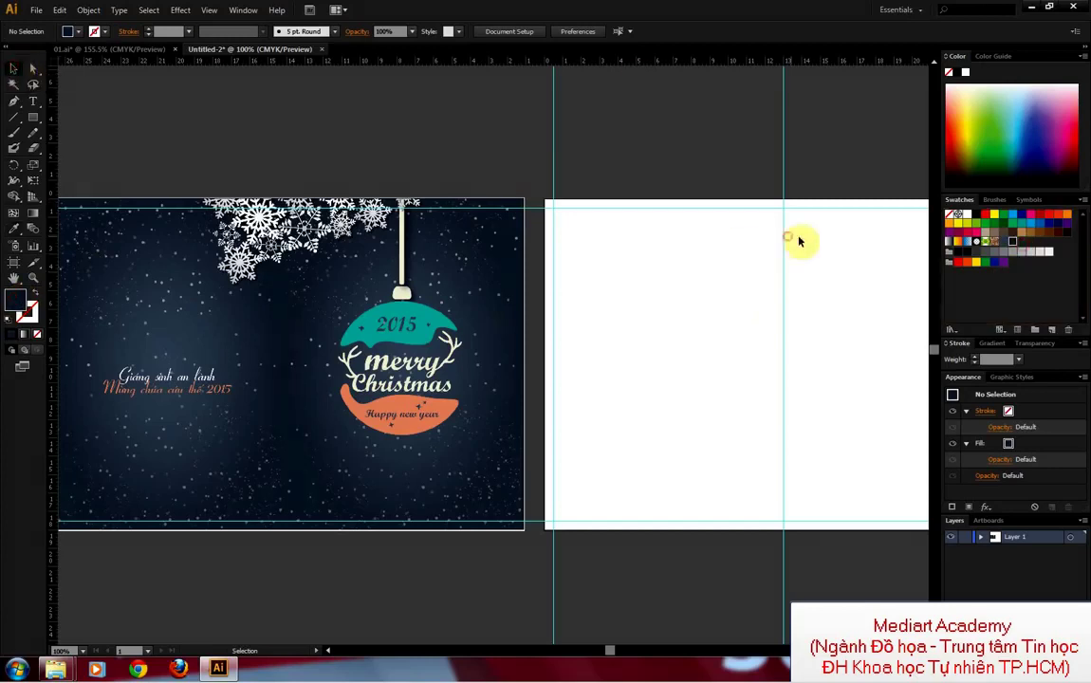
drag(817, 228, 679, 228)
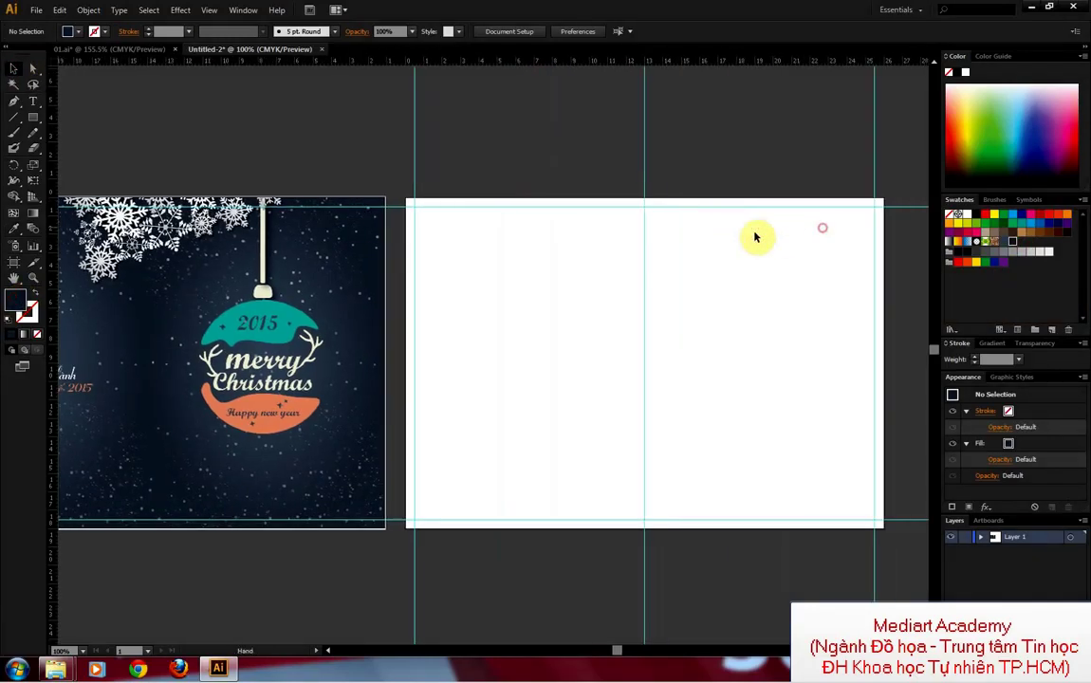
click(816, 205)
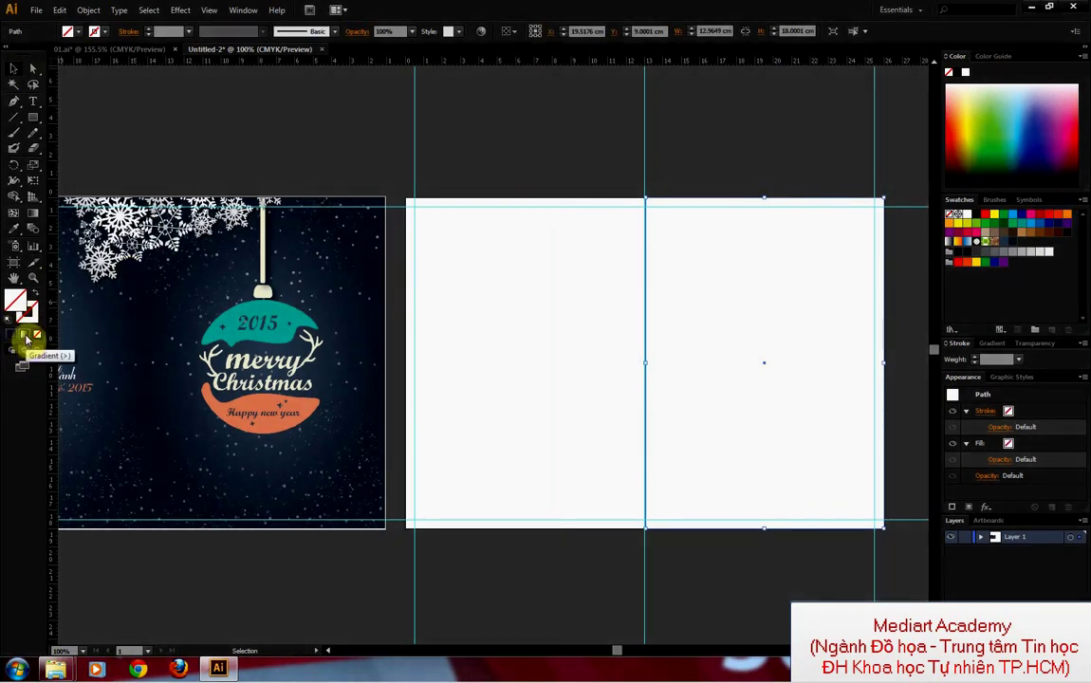
Step: Fill the rectangle with a radial gradient using grey and dark blue-grey stops
click(26, 336)
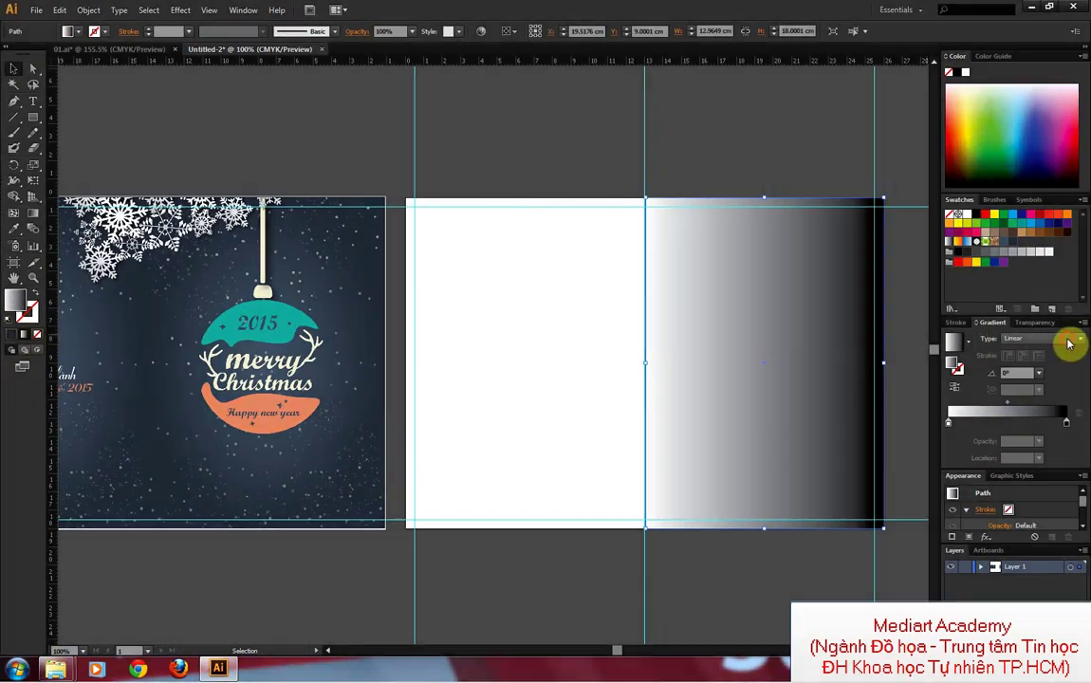
click(1070, 342)
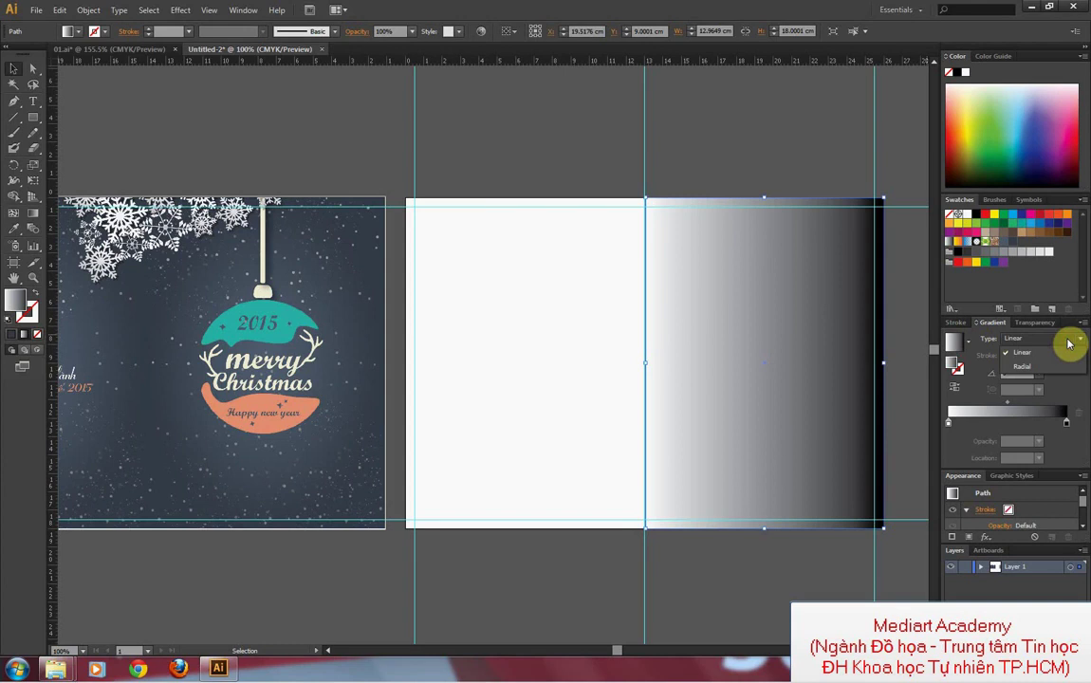
click(1027, 370)
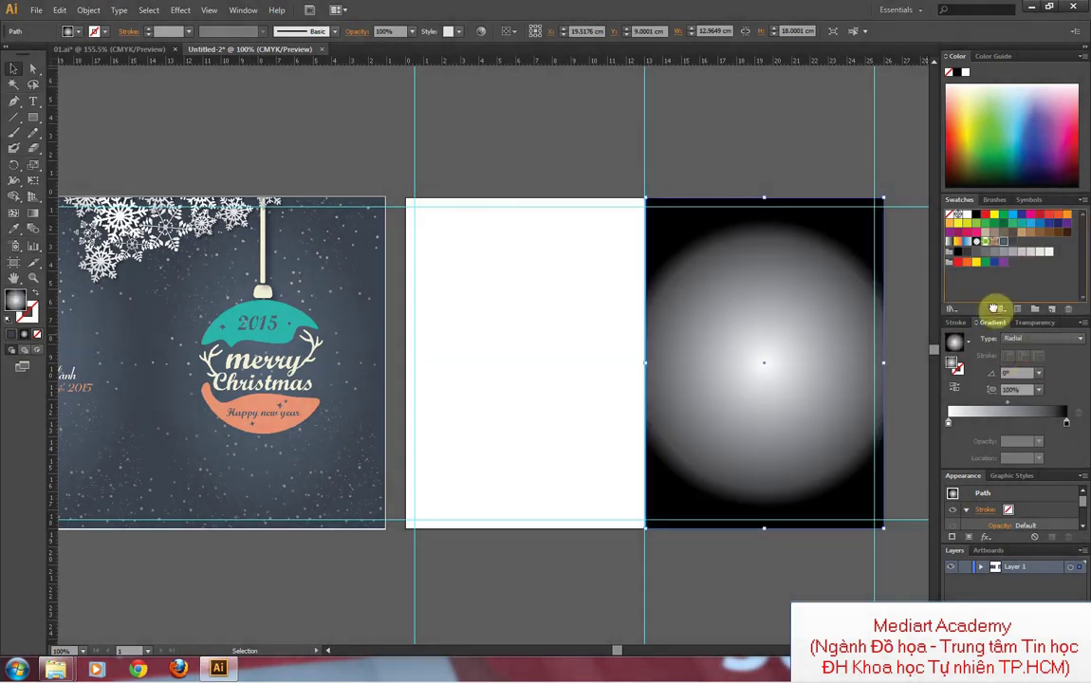
drag(1004, 248, 949, 422)
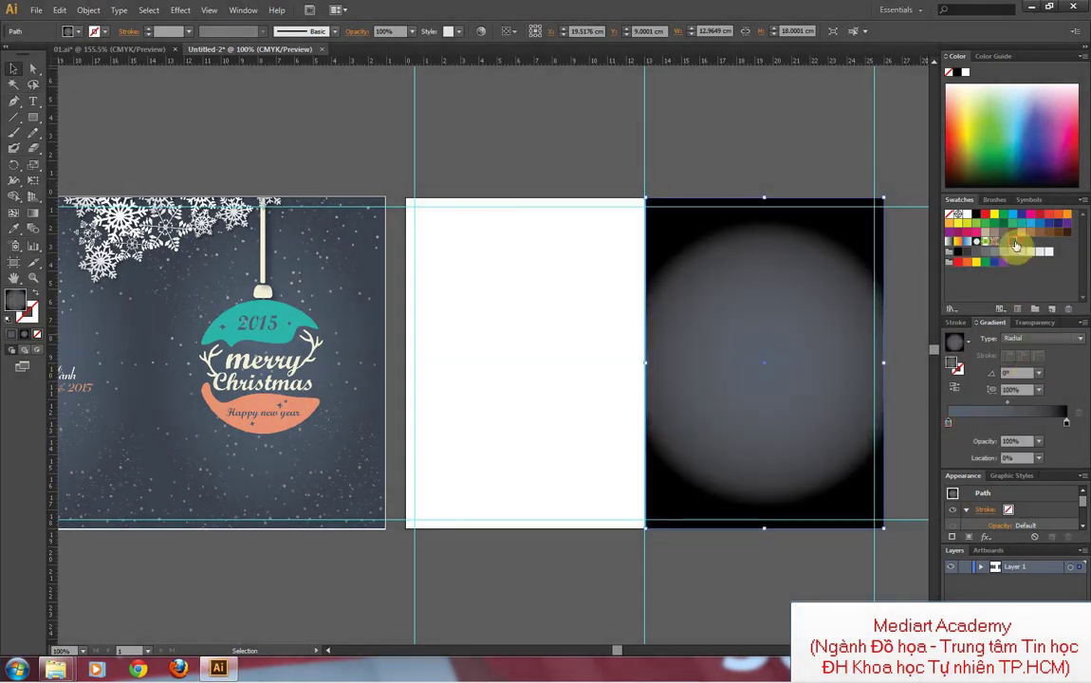
drag(1016, 246, 1068, 422)
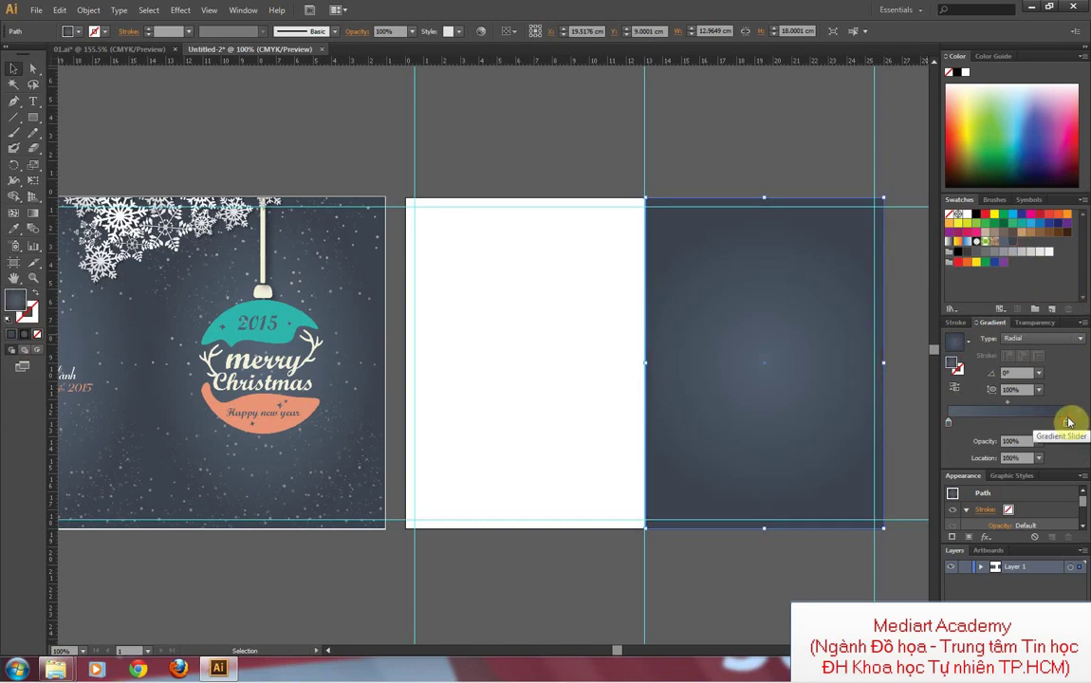
click(779, 171)
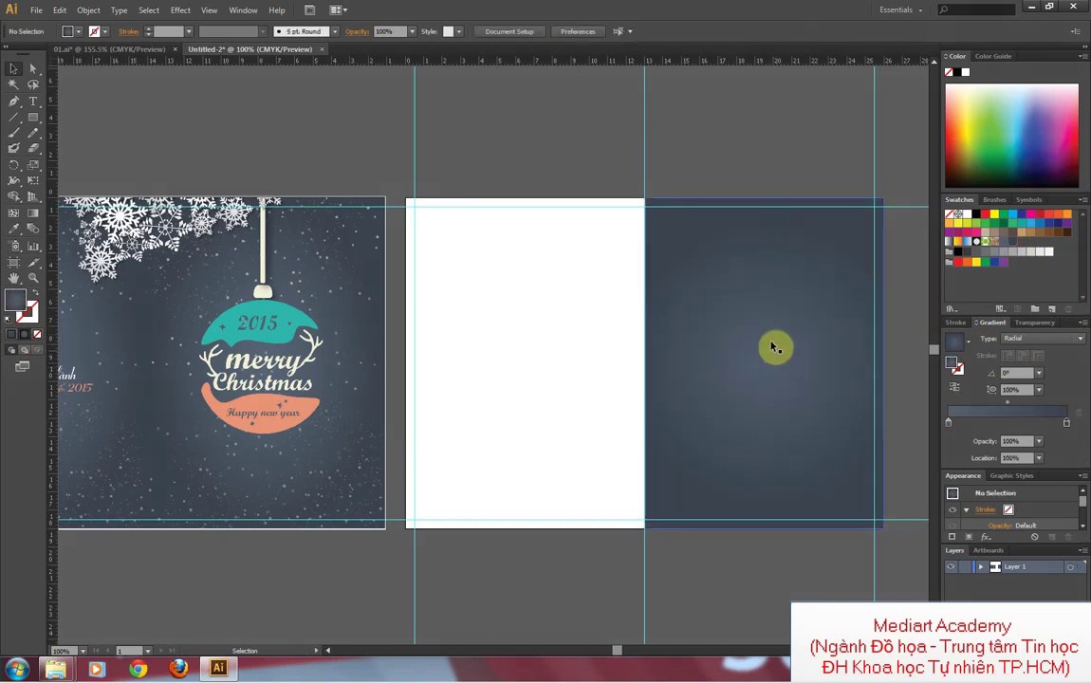
click(33, 213)
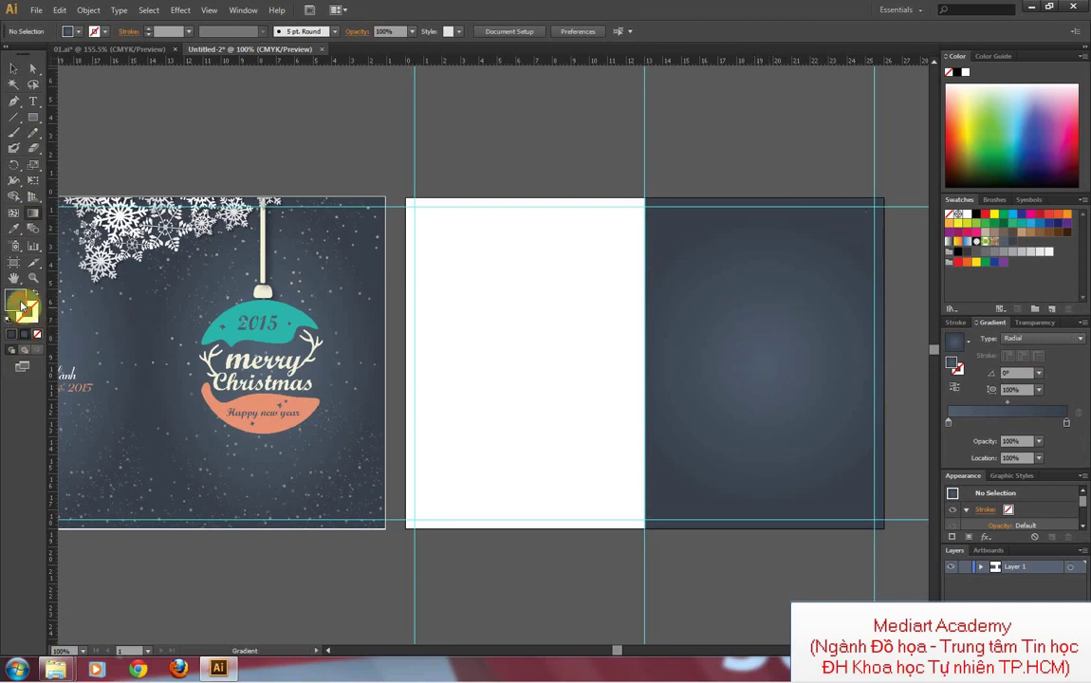
Step: Drag the radial gradient from the panel centre out to its top-right corner
key(v)
click(740, 308)
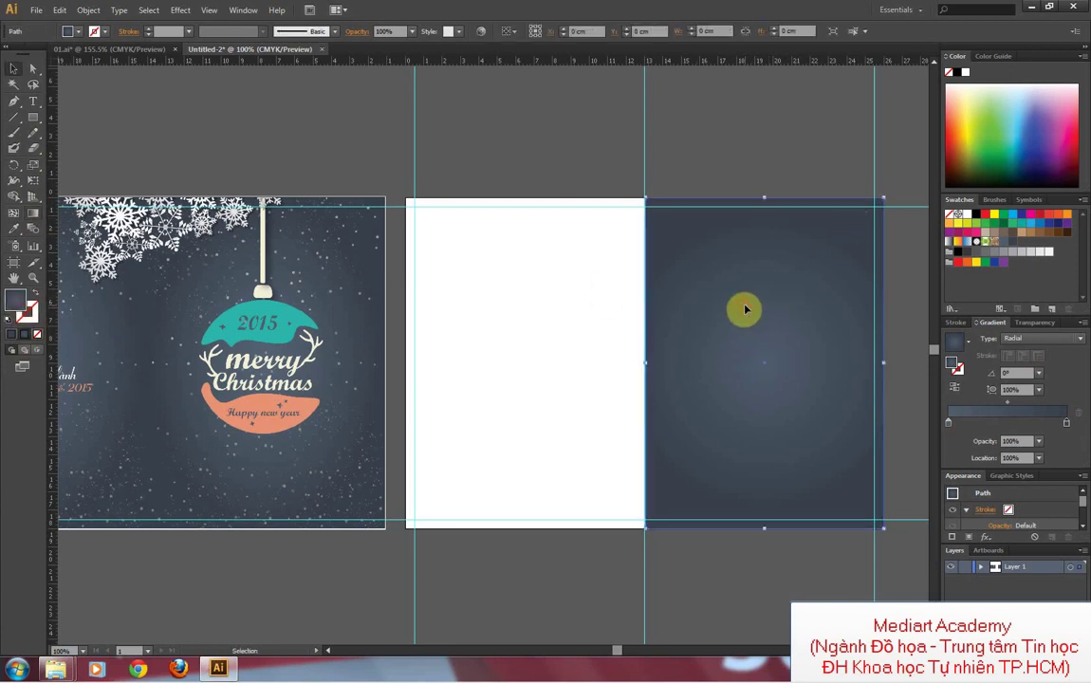
key(g)
drag(763, 353, 858, 157)
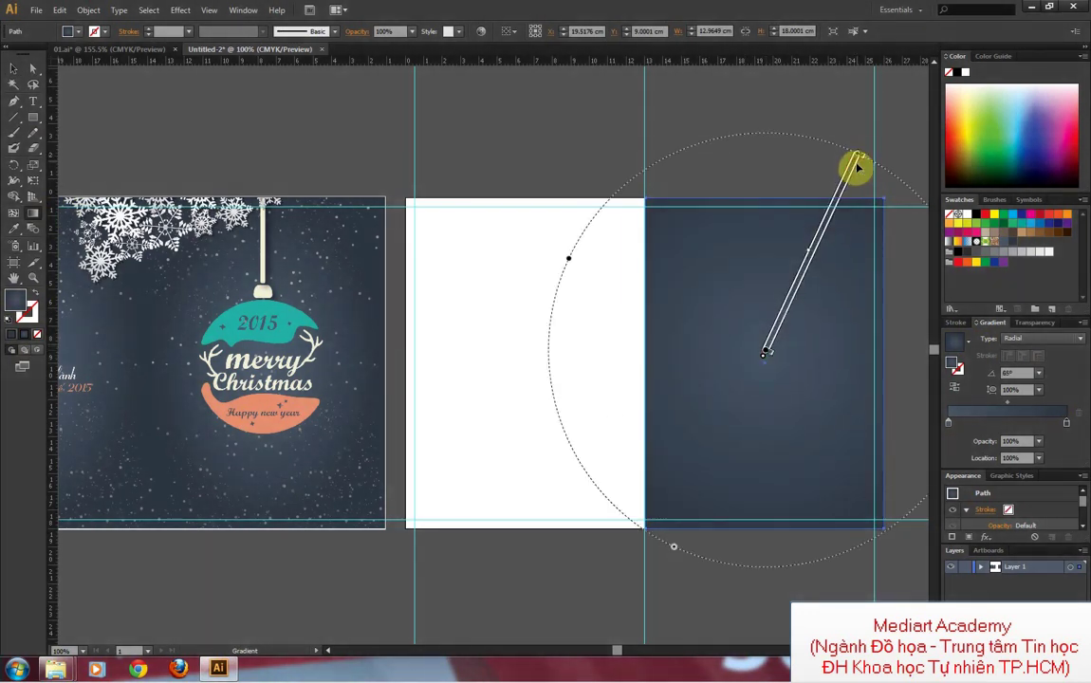
drag(769, 368, 839, 322)
mouse_move(762, 344)
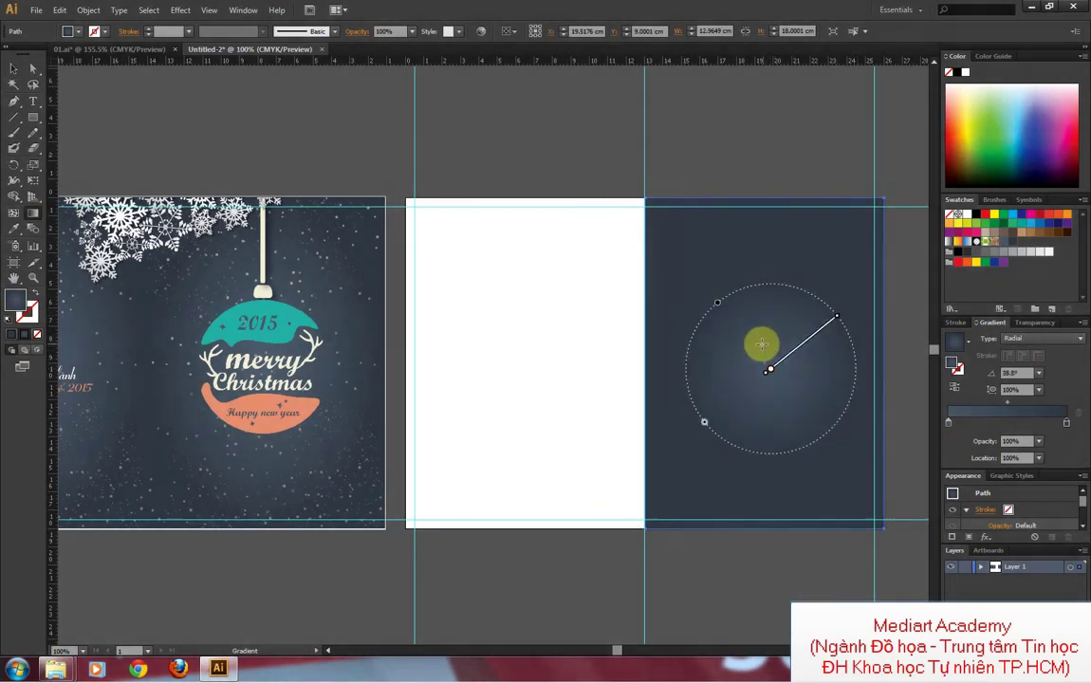
drag(768, 351, 853, 201)
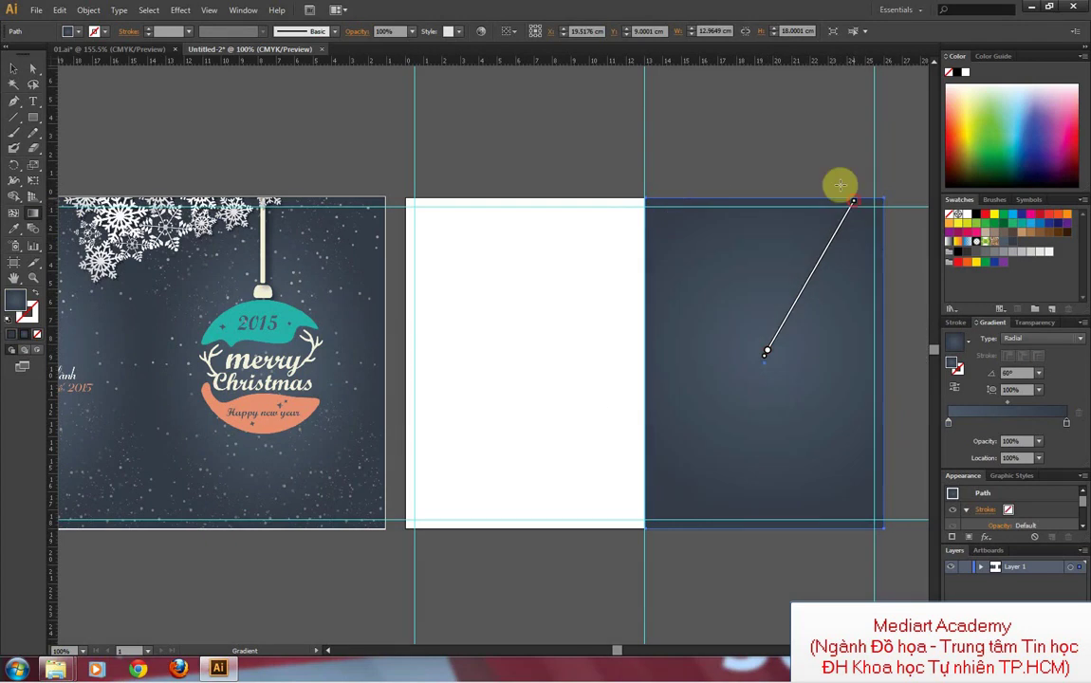
click(15, 69)
click(802, 129)
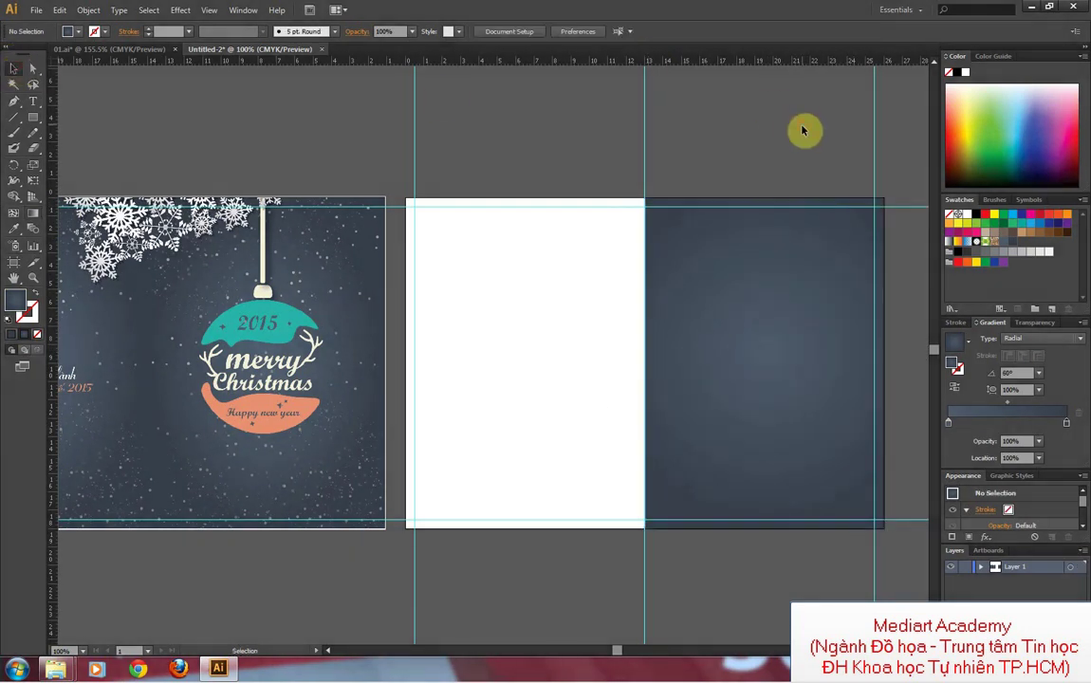
click(785, 278)
click(759, 140)
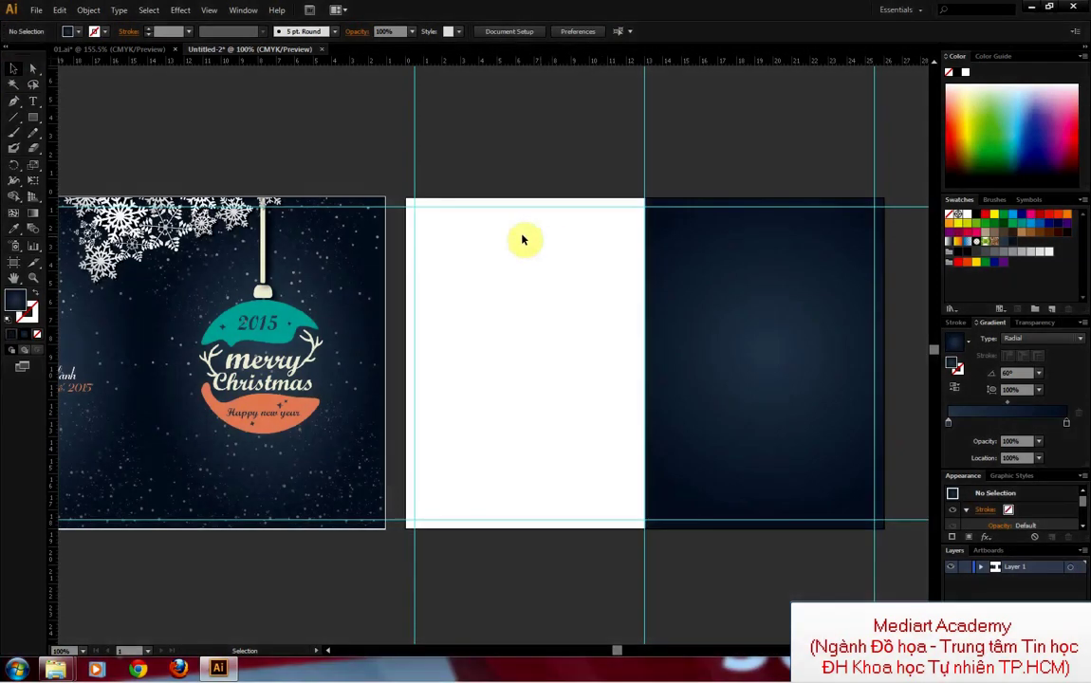
Step: Zoom in with a marquee and pan until the dark gradient panel is centred
key(z)
drag(176, 171, 439, 512)
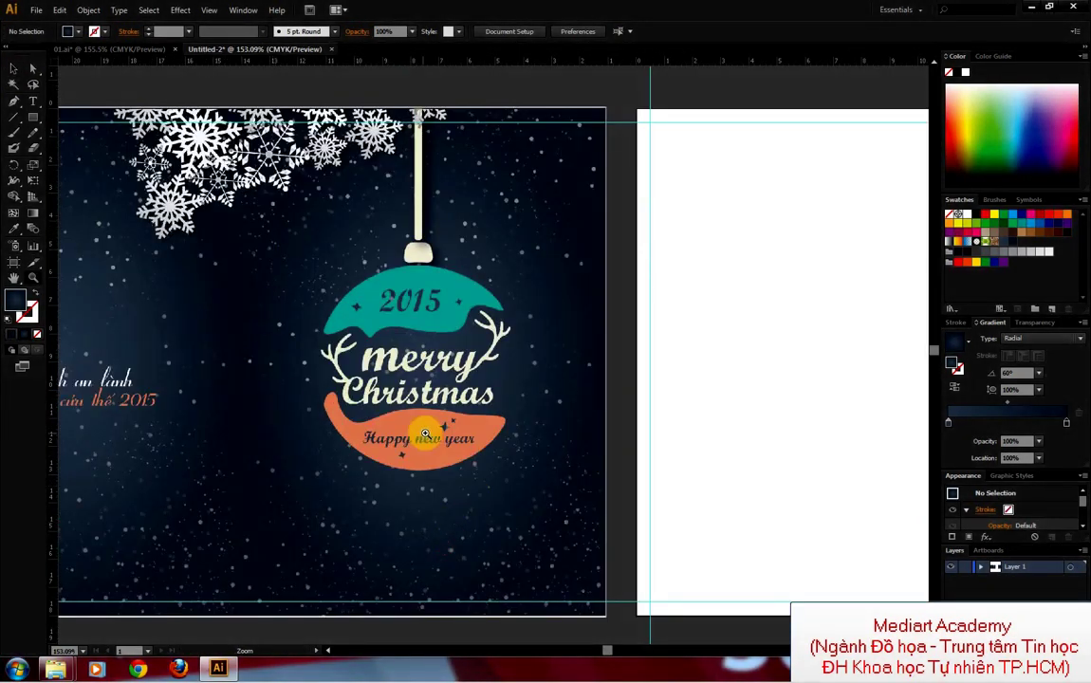
key(h)
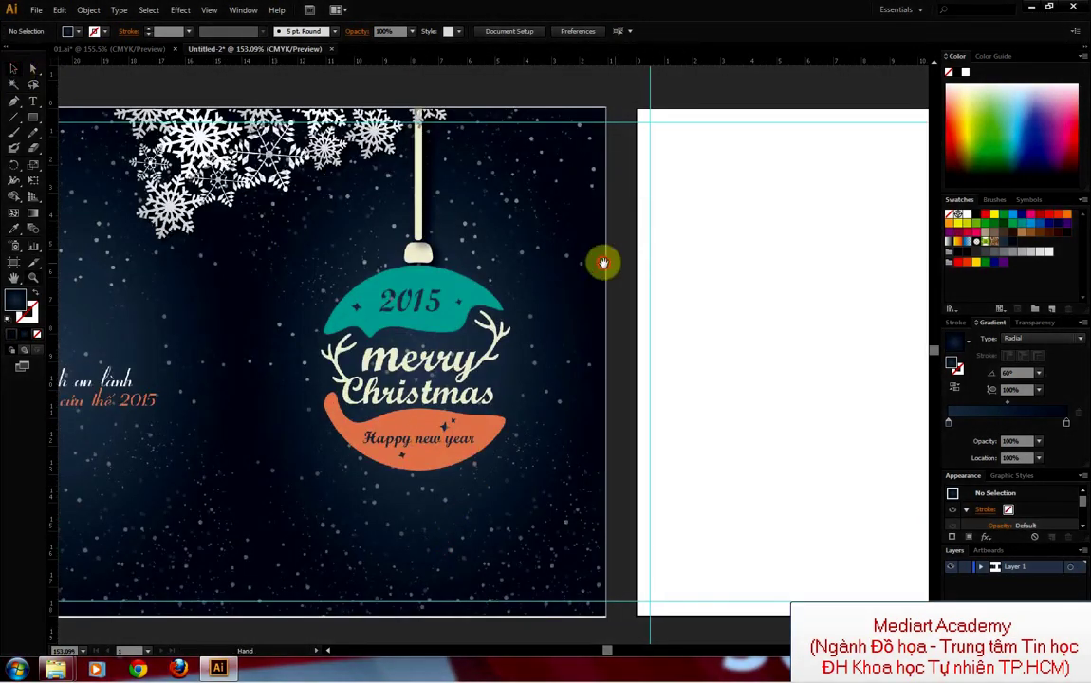
mouse_move(603, 263)
mouse_down()
mouse_move(224, 253)
mouse_move(409, 266)
mouse_up()
drag(795, 254, 585, 254)
key(v)
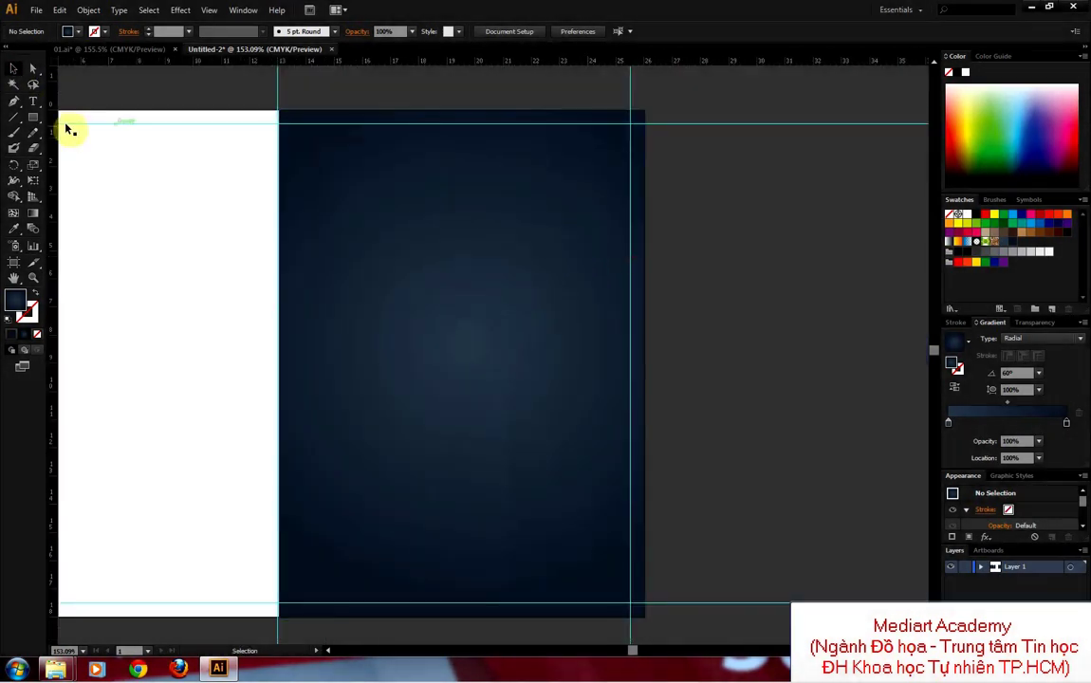
drag(36, 123, 60, 148)
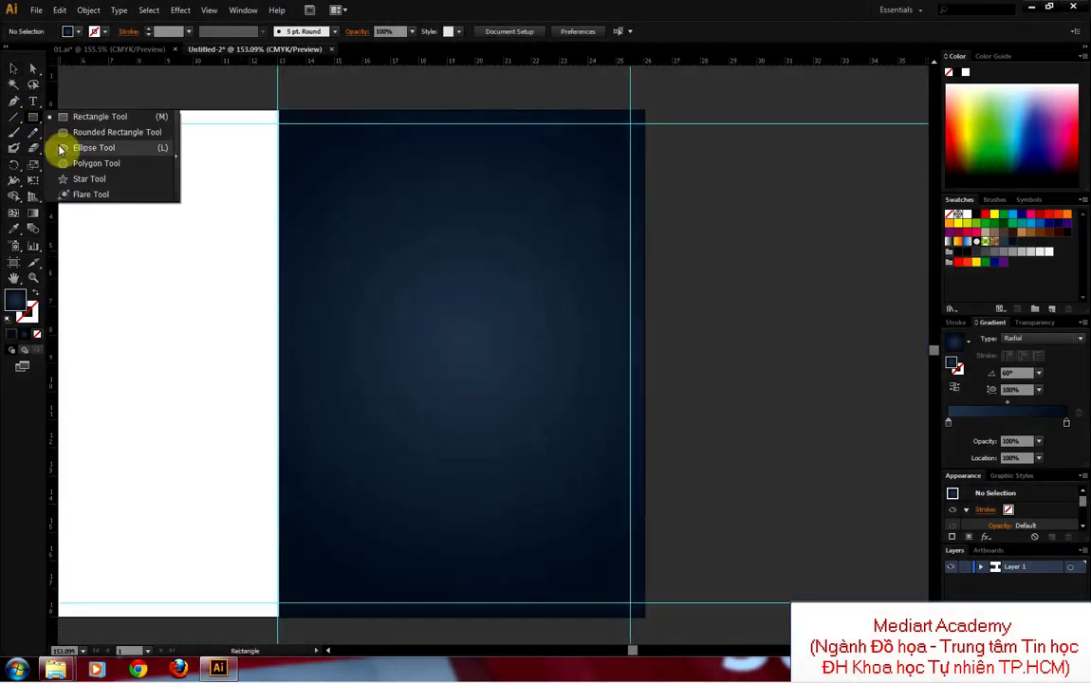
Step: Draw a tiny 0.25 cm white-filled circle beside the dark gradient panel
click(61, 148)
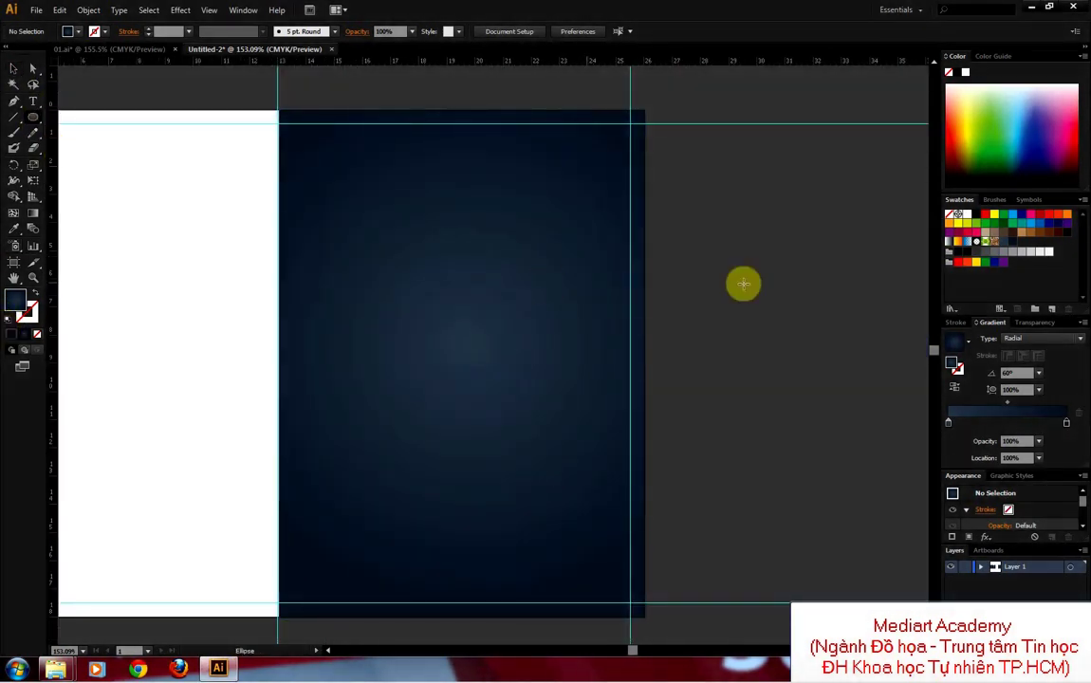
drag(752, 281, 756, 285)
click(13, 69)
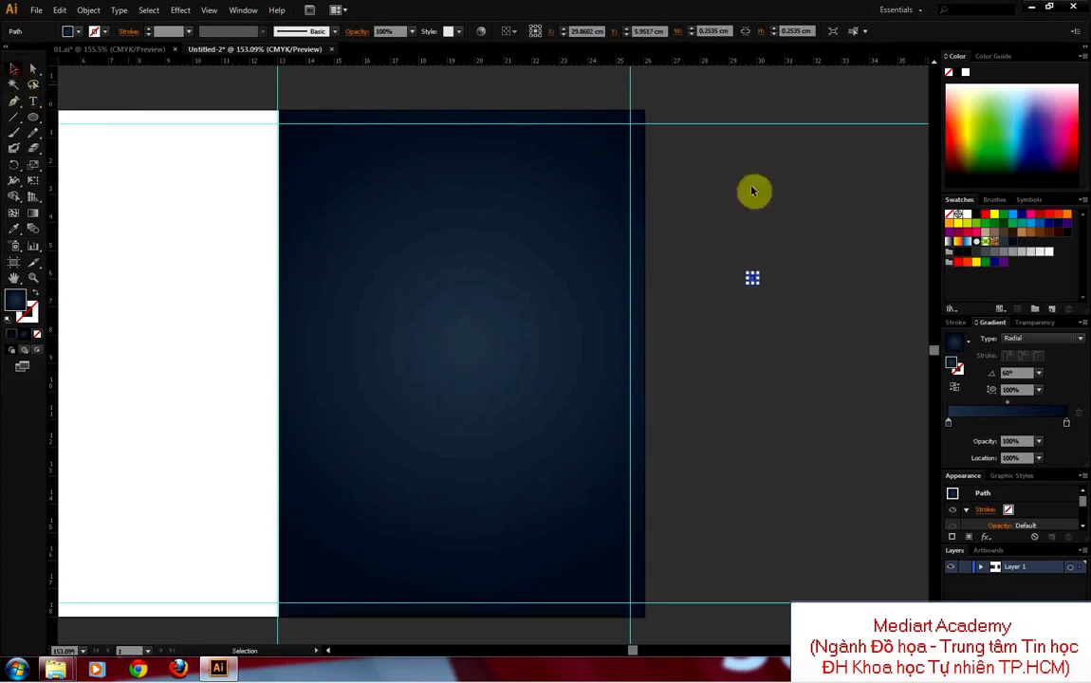
click(963, 216)
drag(721, 253, 784, 313)
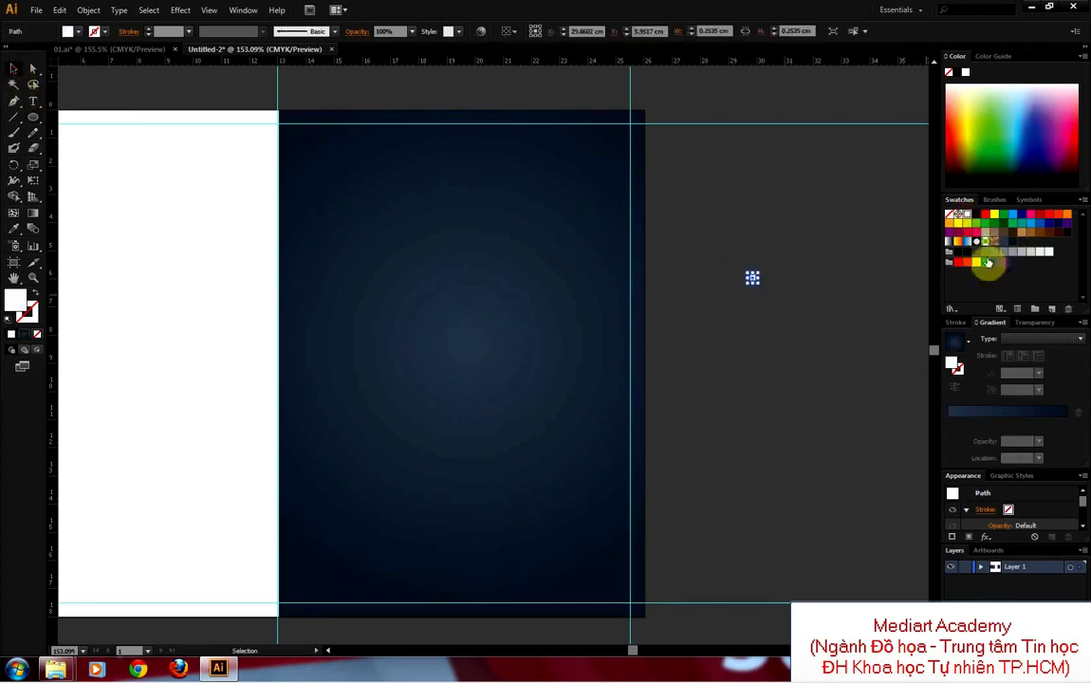
click(995, 200)
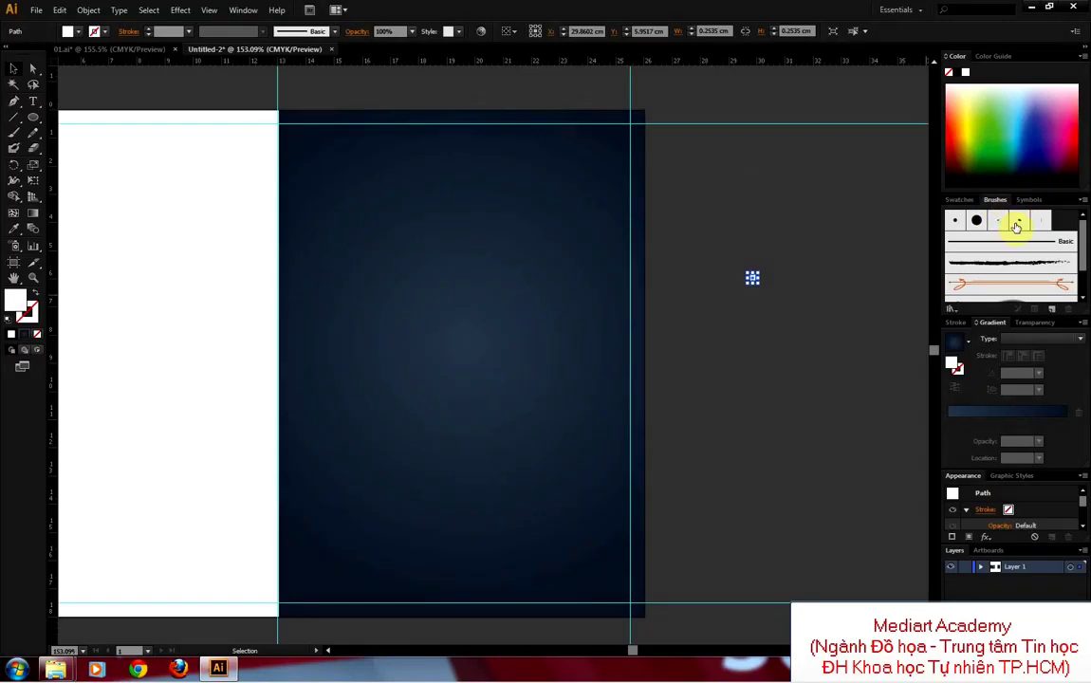
Step: Create a new scatter brush named 'tuyet' from the tiny white dot
click(1053, 314)
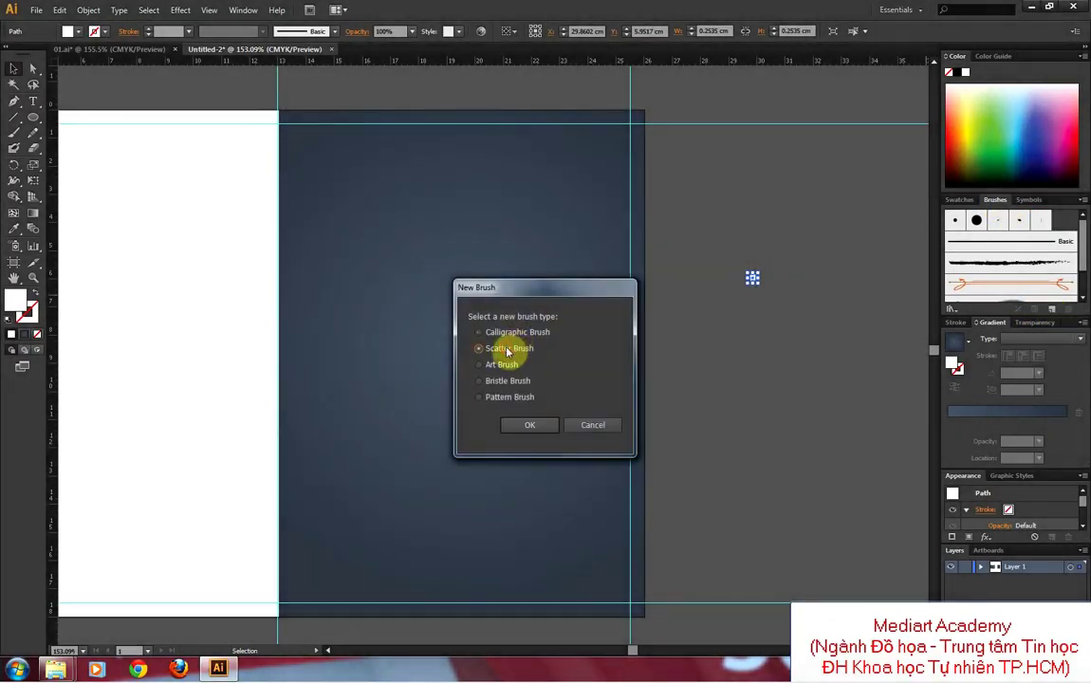
click(541, 427)
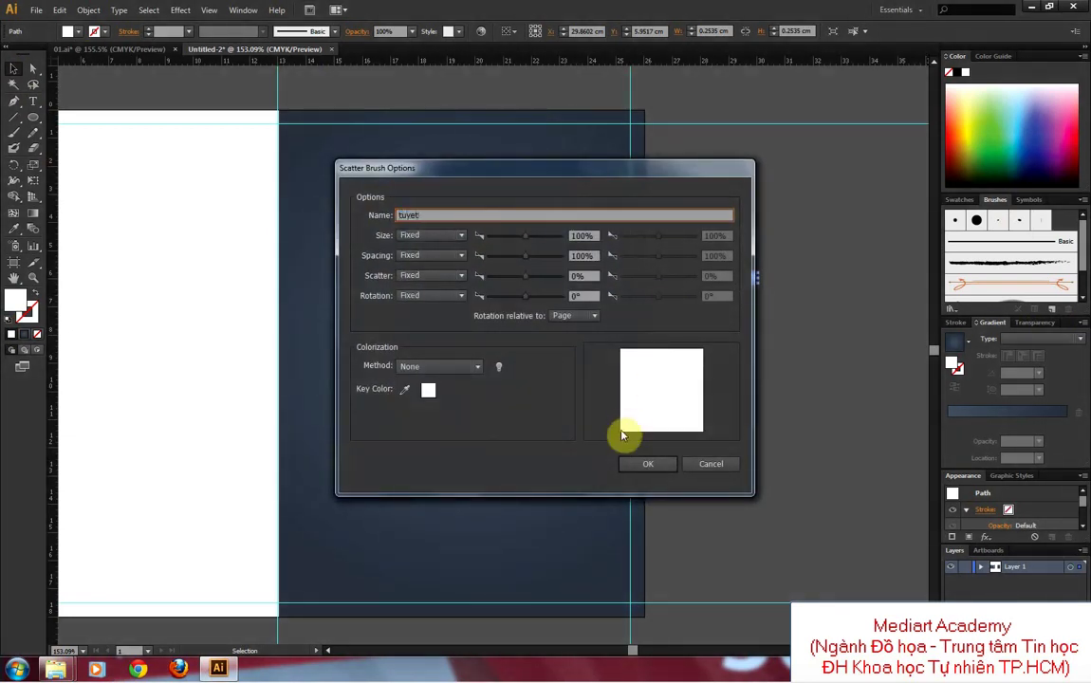
click(631, 462)
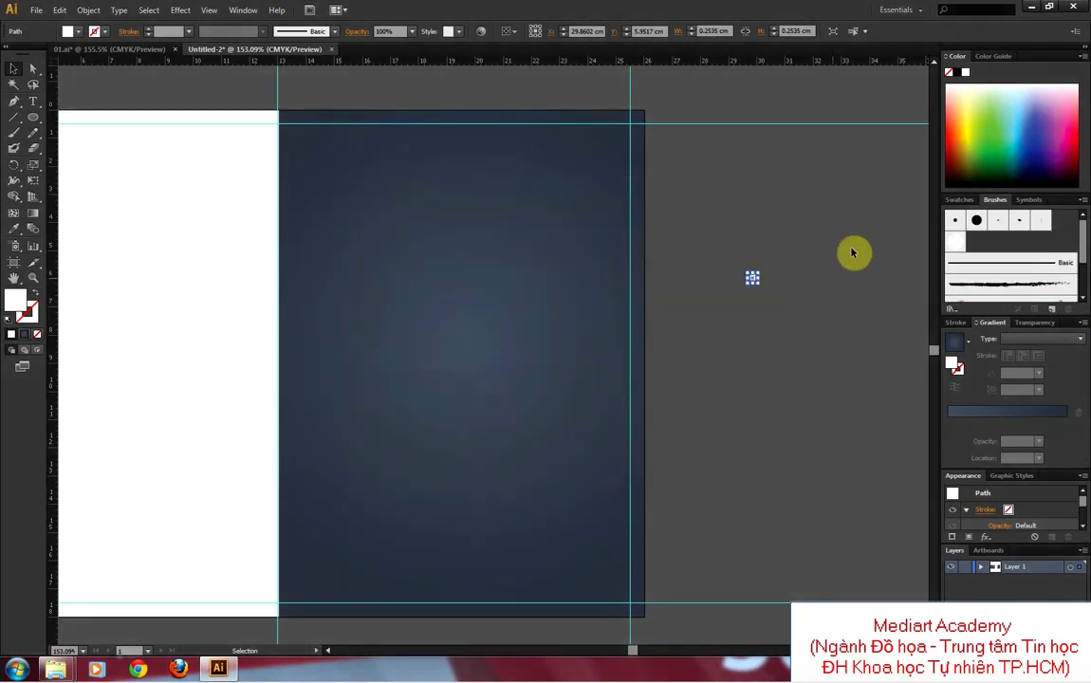
click(830, 313)
click(14, 134)
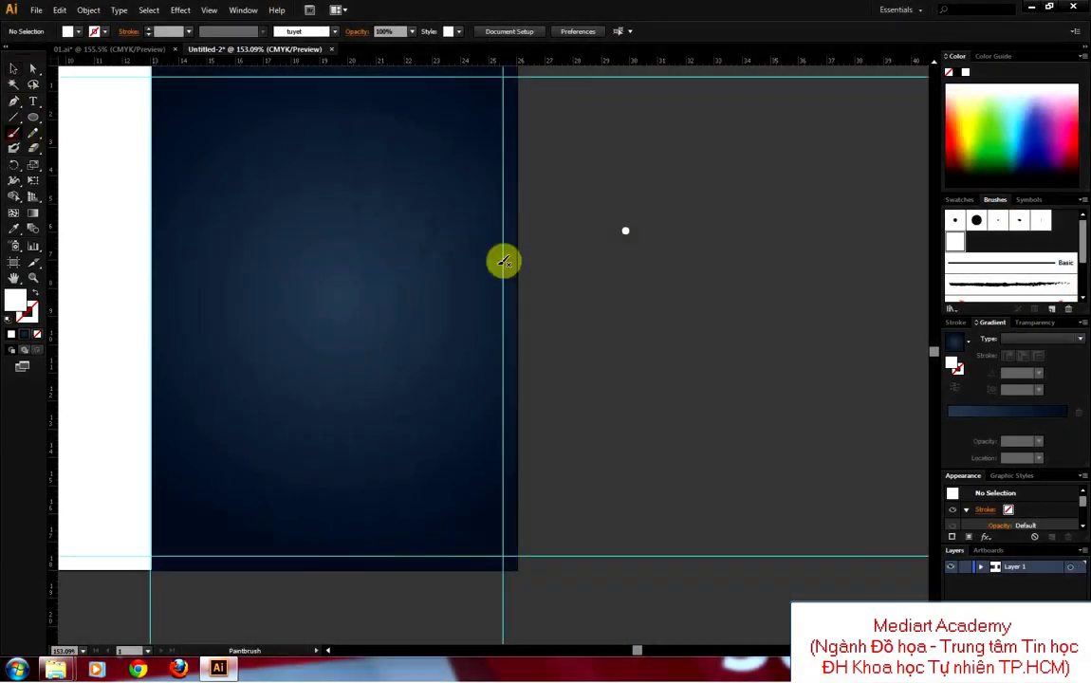
Step: Paint a test S-curve of white tuyet dots and open the brush's Scatter Brush Options
mouse_move(590, 286)
mouse_down()
mouse_move(628, 280)
mouse_move(842, 425)
mouse_up()
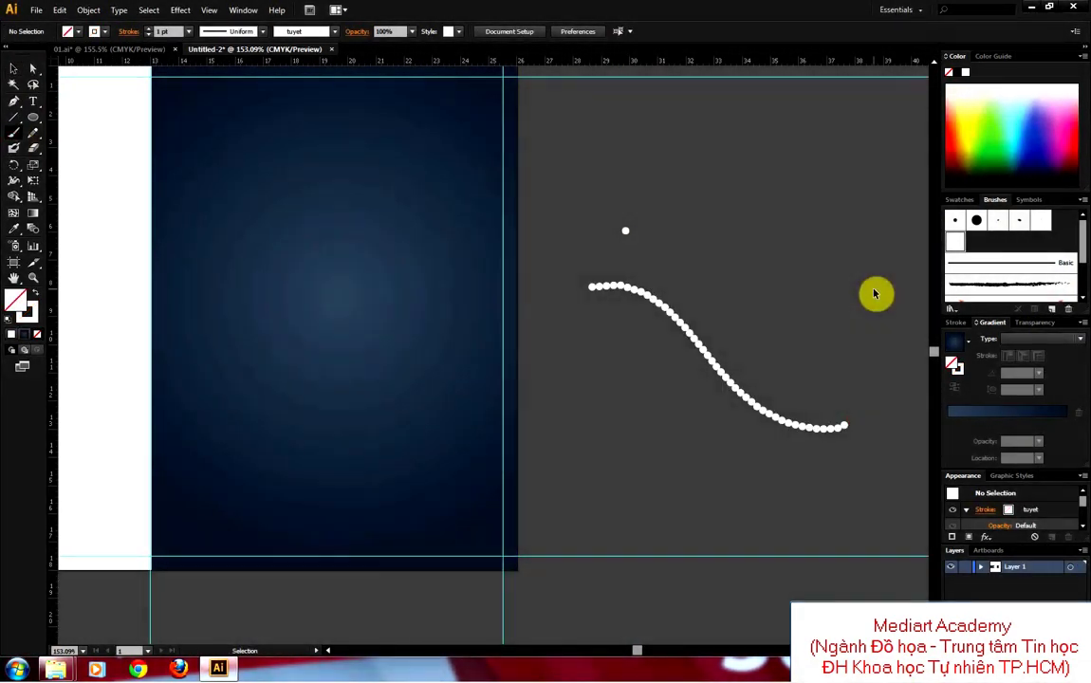
key(ctrl+z)
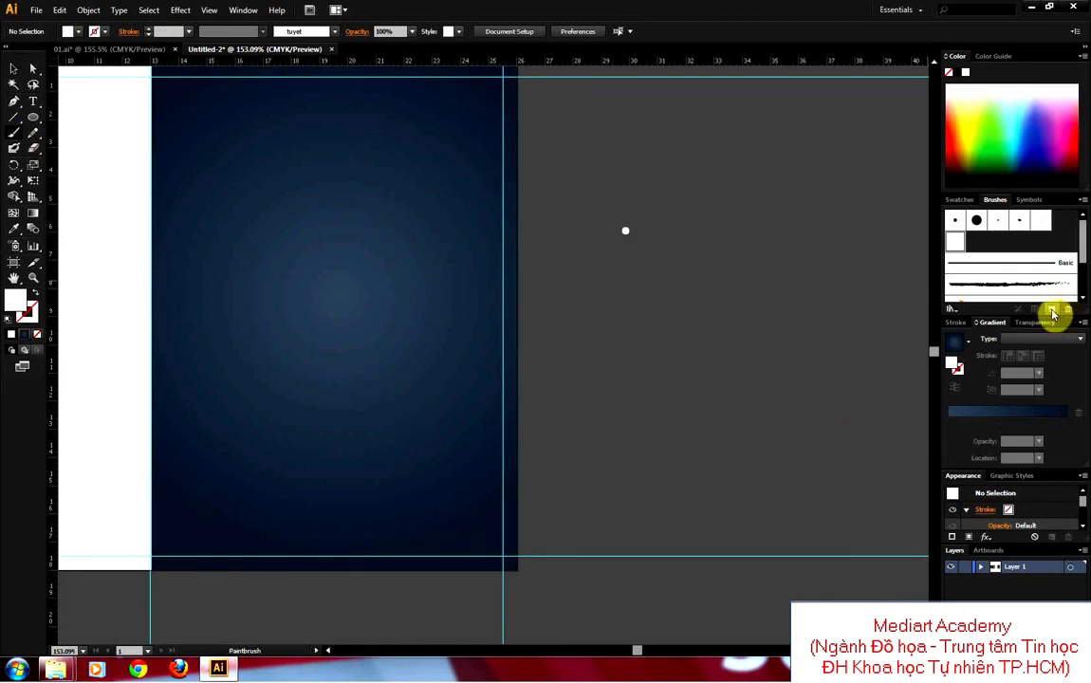
drag(577, 304, 828, 360)
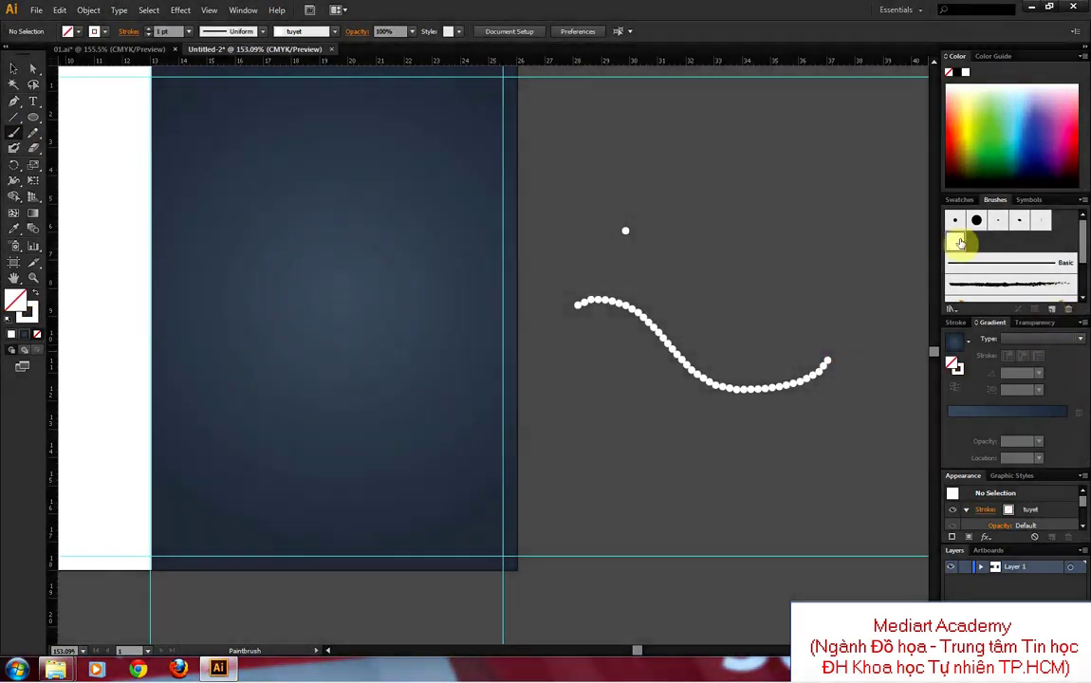
double_click(959, 243)
drag(512, 171, 882, 140)
Step: Set the tuyet brush's Size and Spacing to Random and widen their ranges
click(824, 203)
click(803, 232)
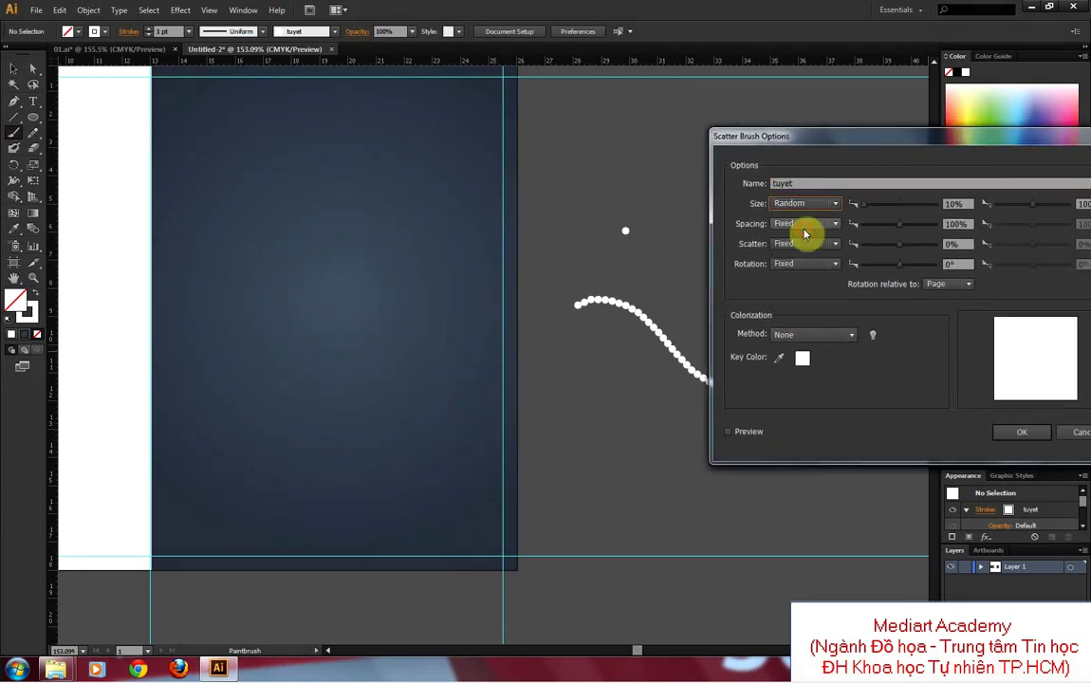
click(897, 206)
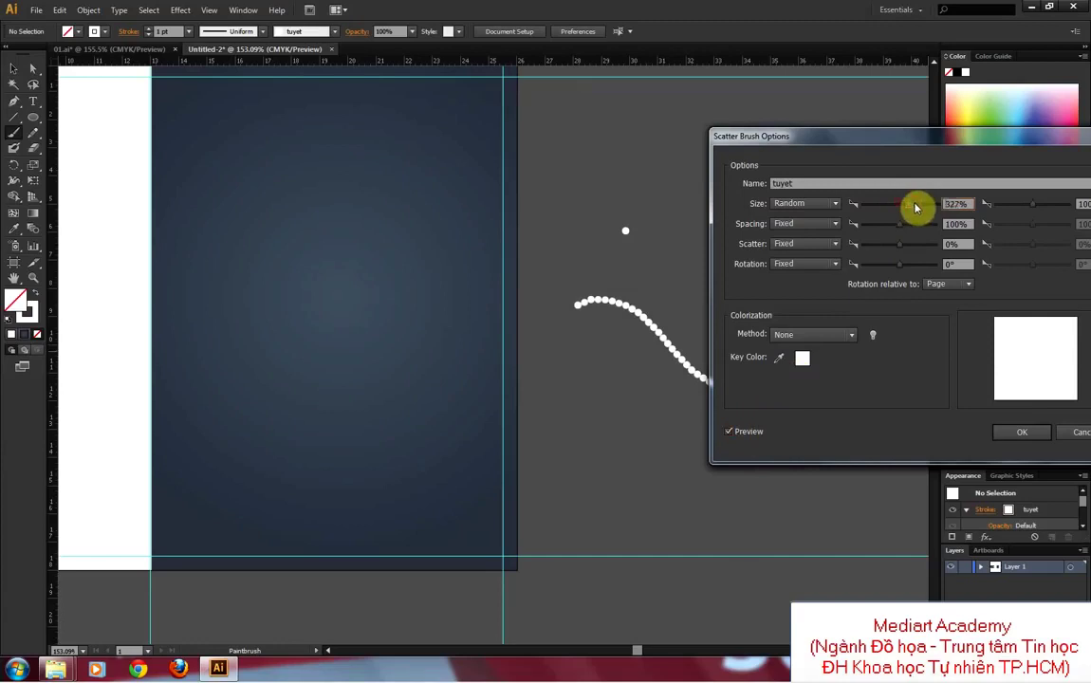
drag(916, 207, 874, 210)
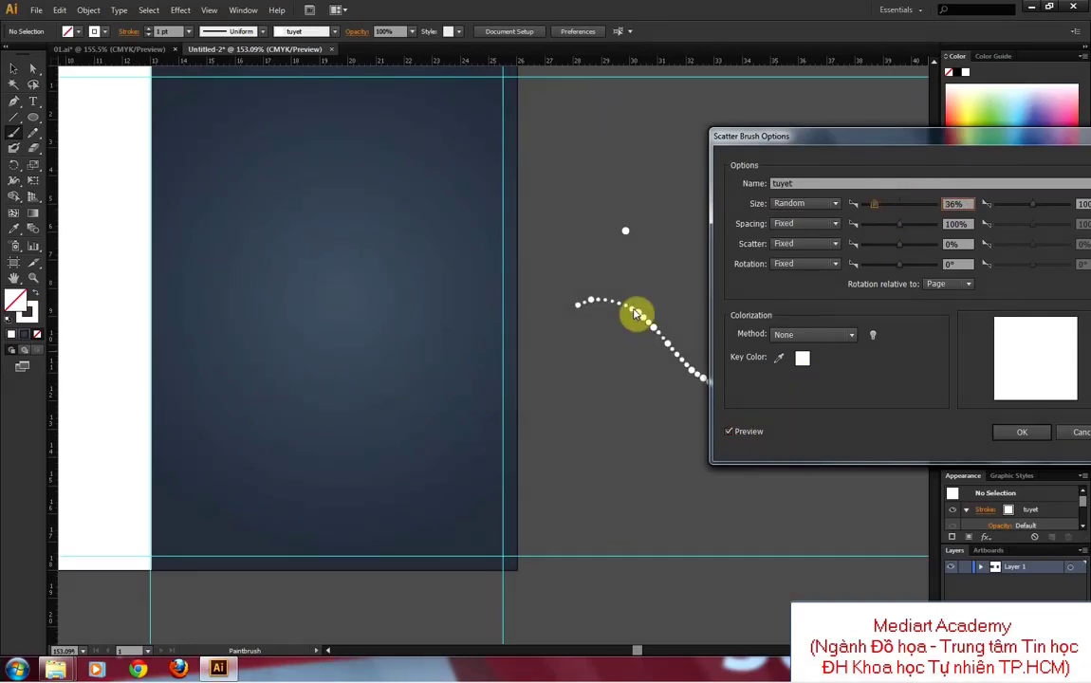
click(804, 228)
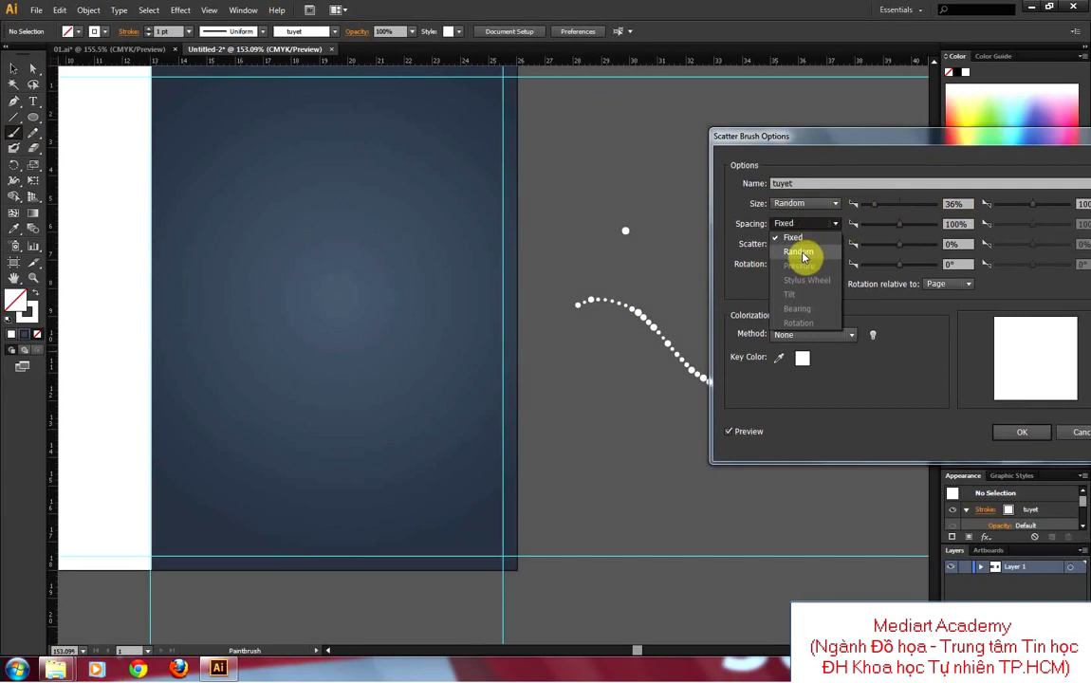
click(799, 251)
mouse_move(892, 228)
mouse_down()
mouse_move(880, 229)
mouse_move(918, 231)
mouse_up()
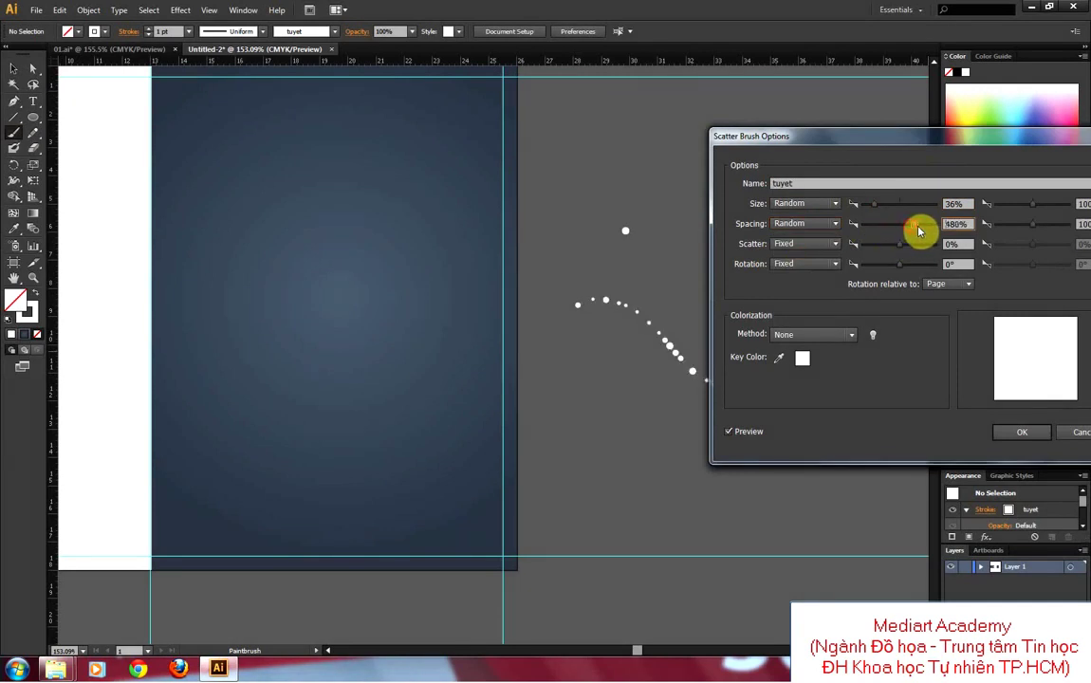
Step: Set Scatter to Random, keep rotation fixed, and apply the settings to existing strokes
click(807, 244)
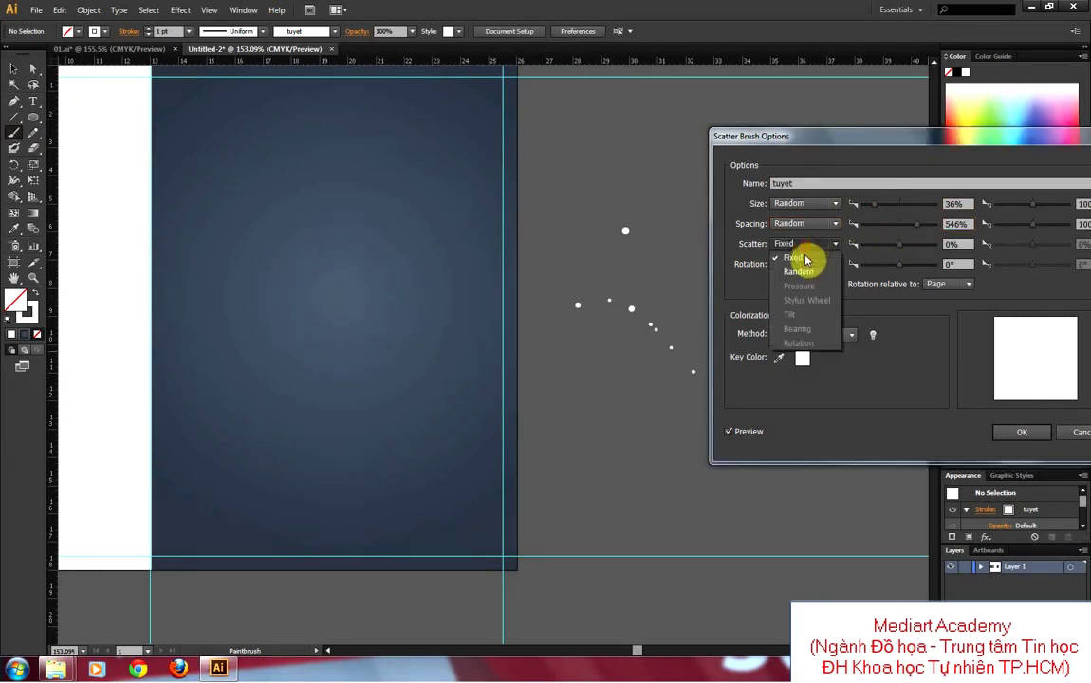
click(801, 266)
drag(898, 244, 873, 249)
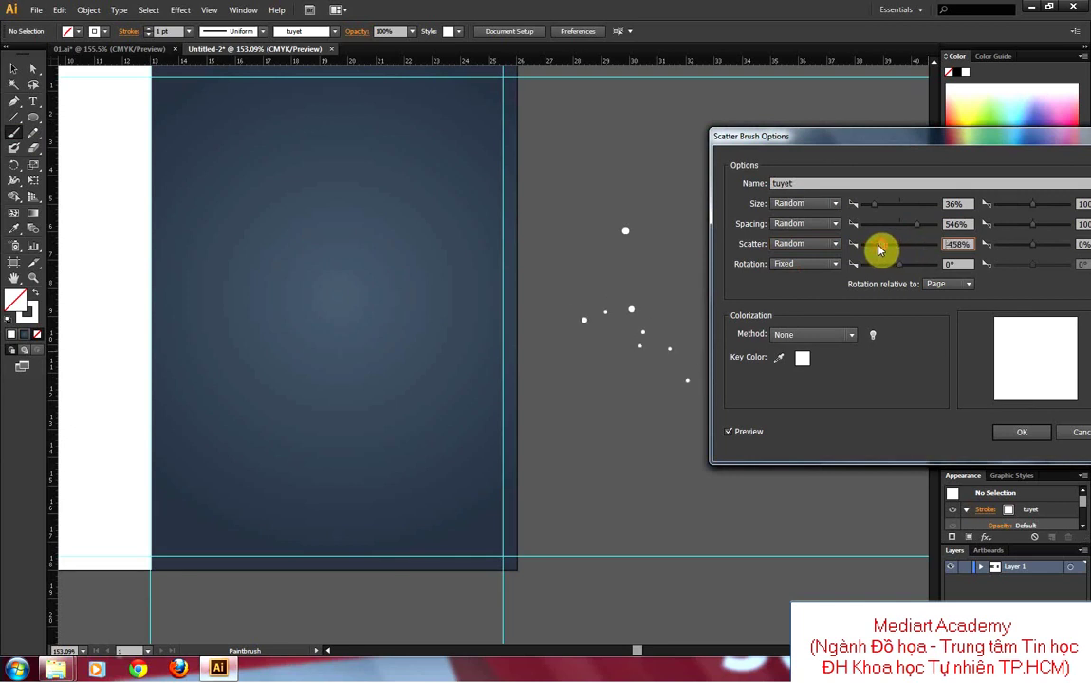
click(820, 266)
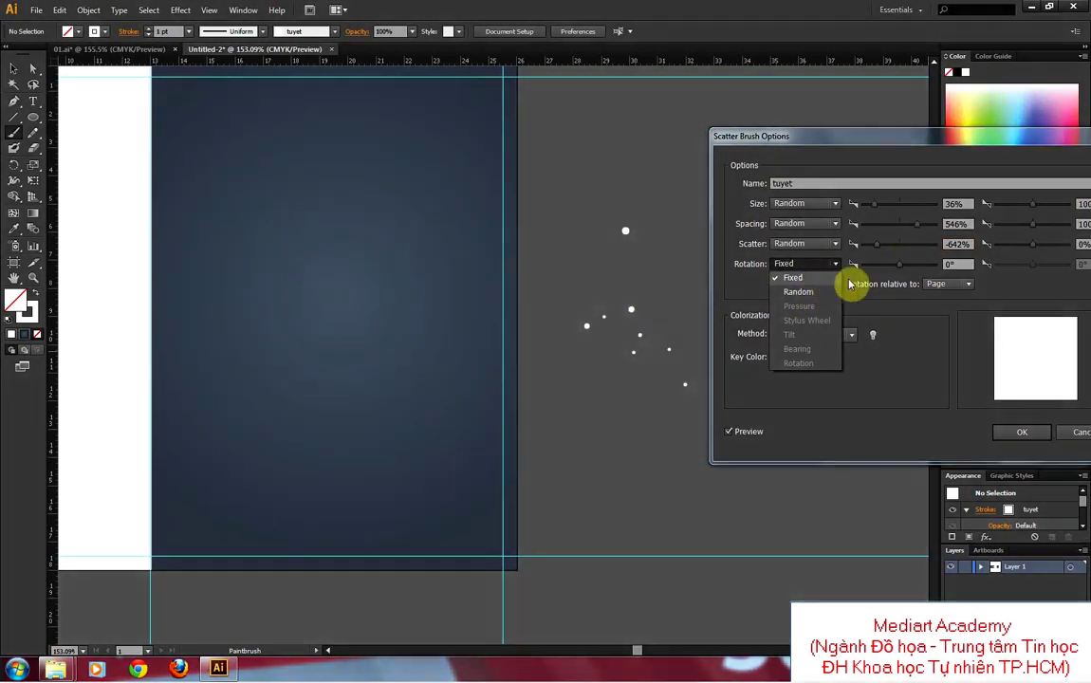
click(913, 323)
drag(875, 142, 400, 128)
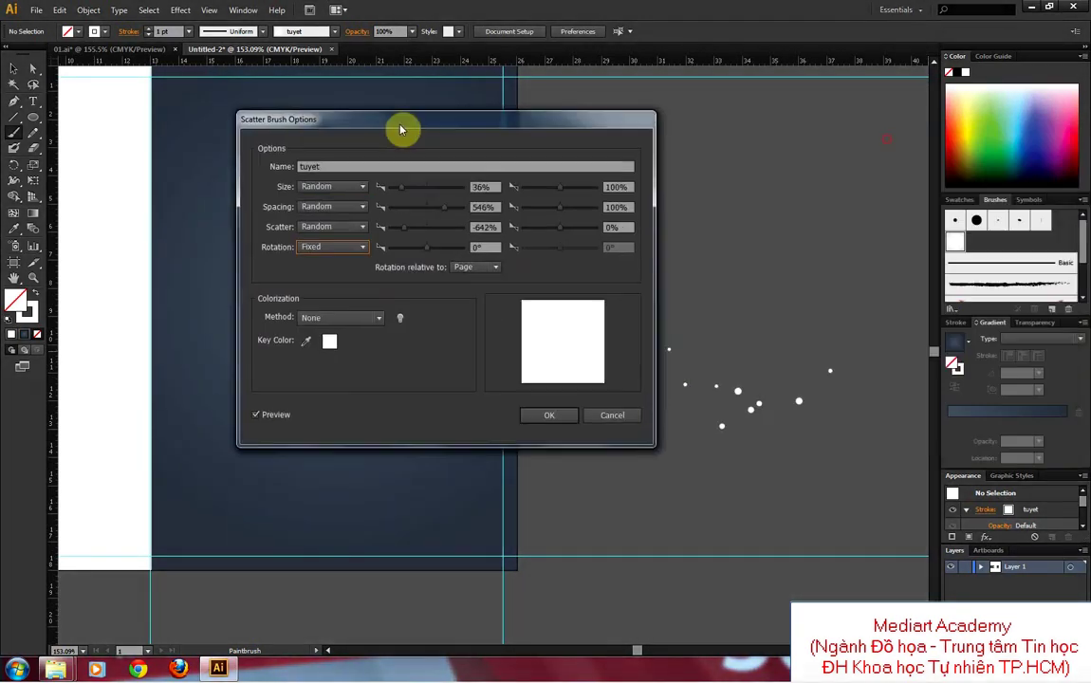
click(538, 414)
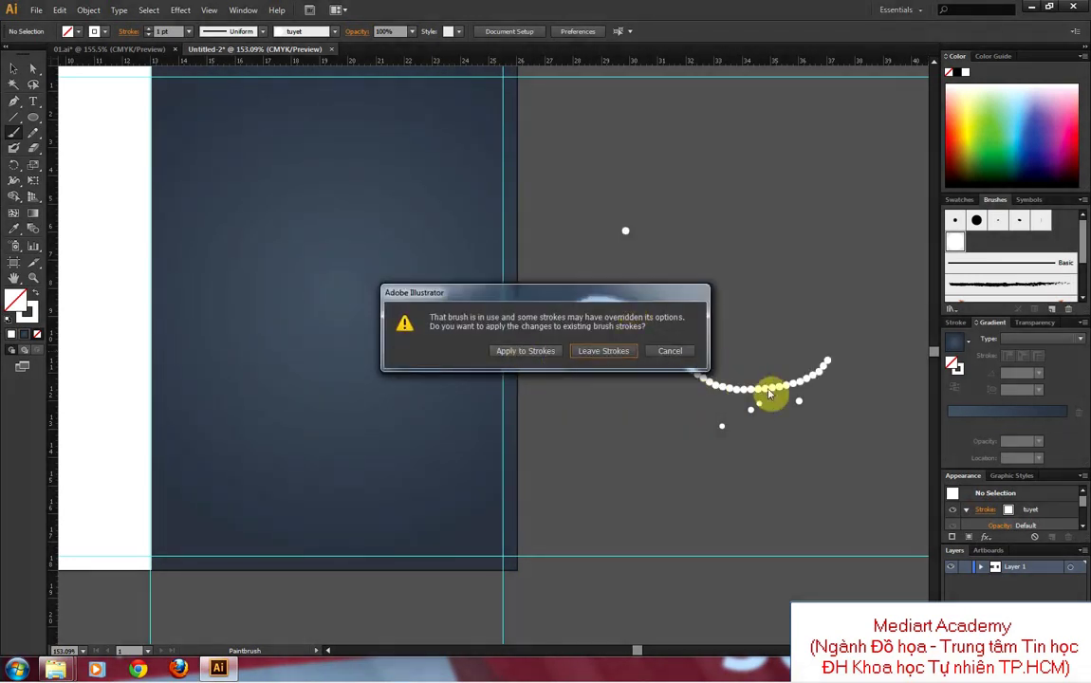
click(520, 350)
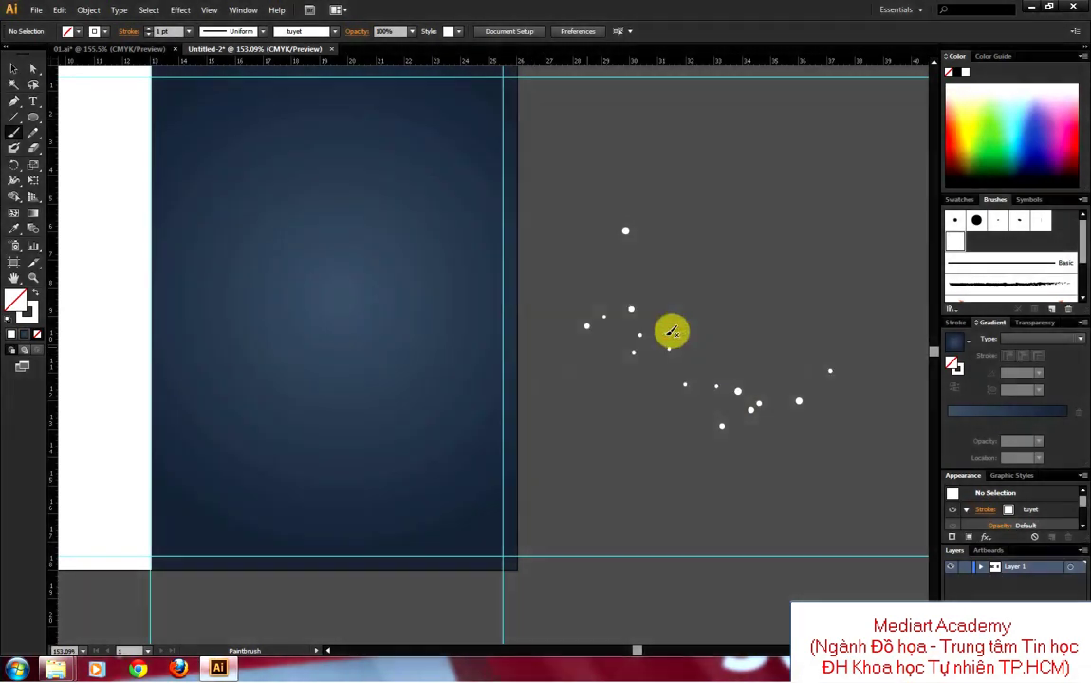
Step: Paint three more strokes of scattered snow dots
drag(614, 302, 760, 339)
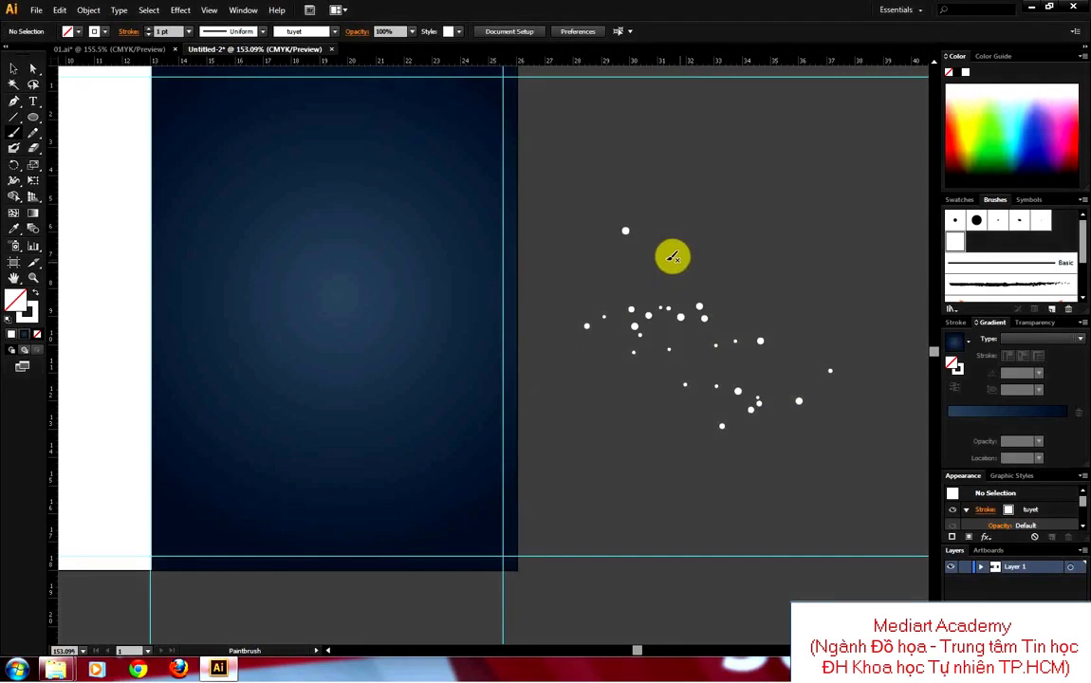
drag(702, 249, 845, 346)
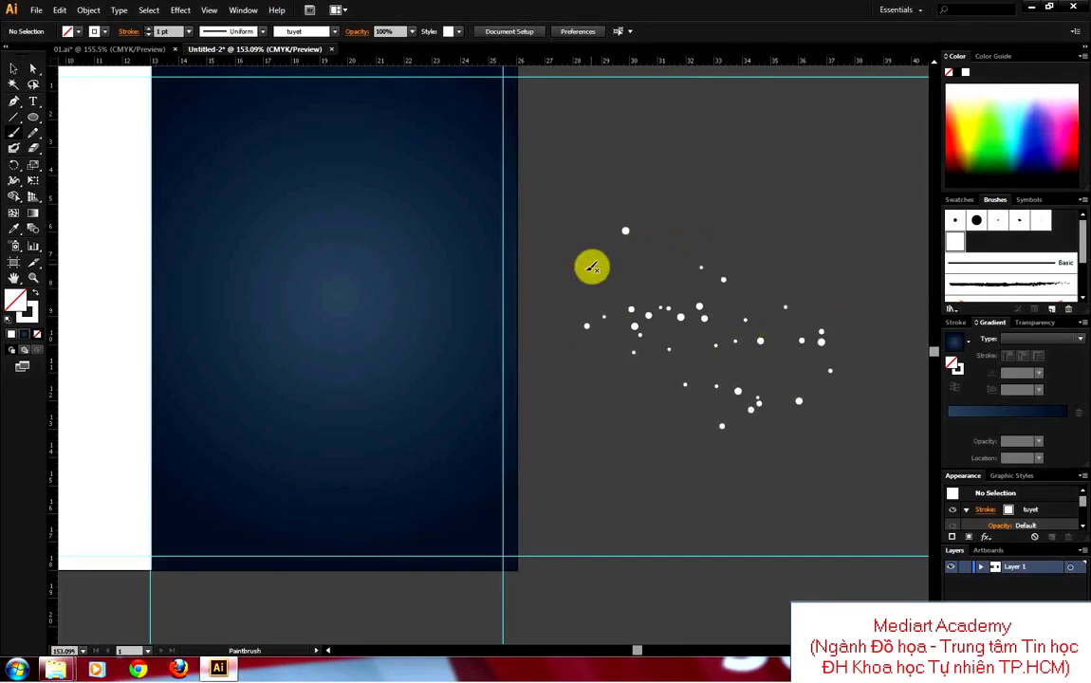
drag(592, 268, 642, 304)
click(14, 68)
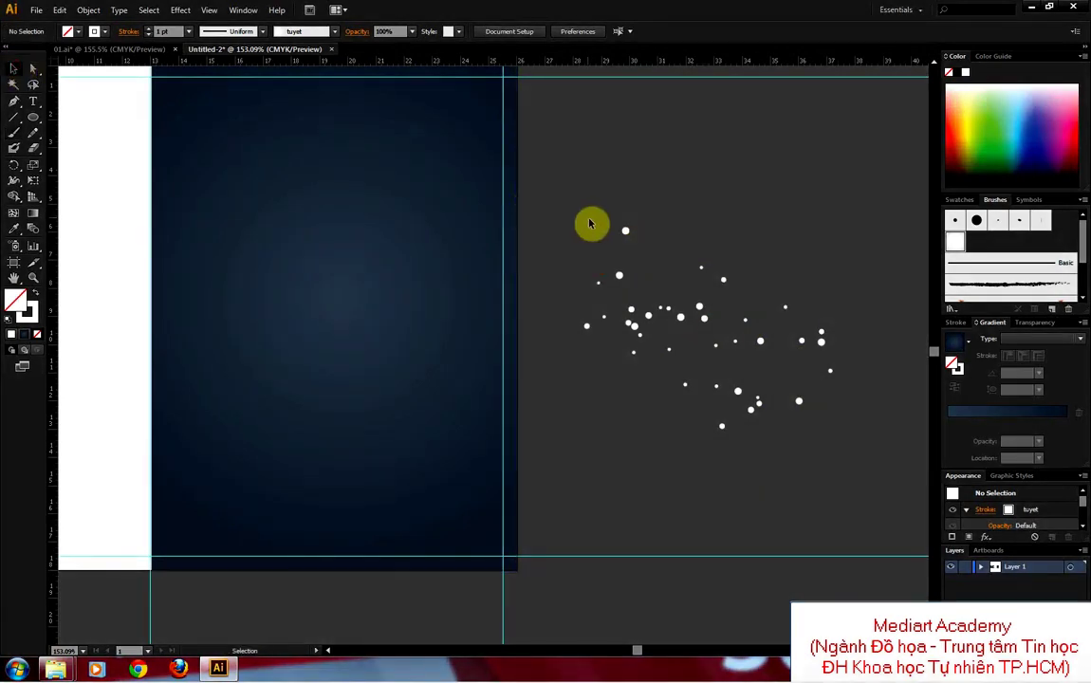
key(shift+x)
key(ctrl+1)
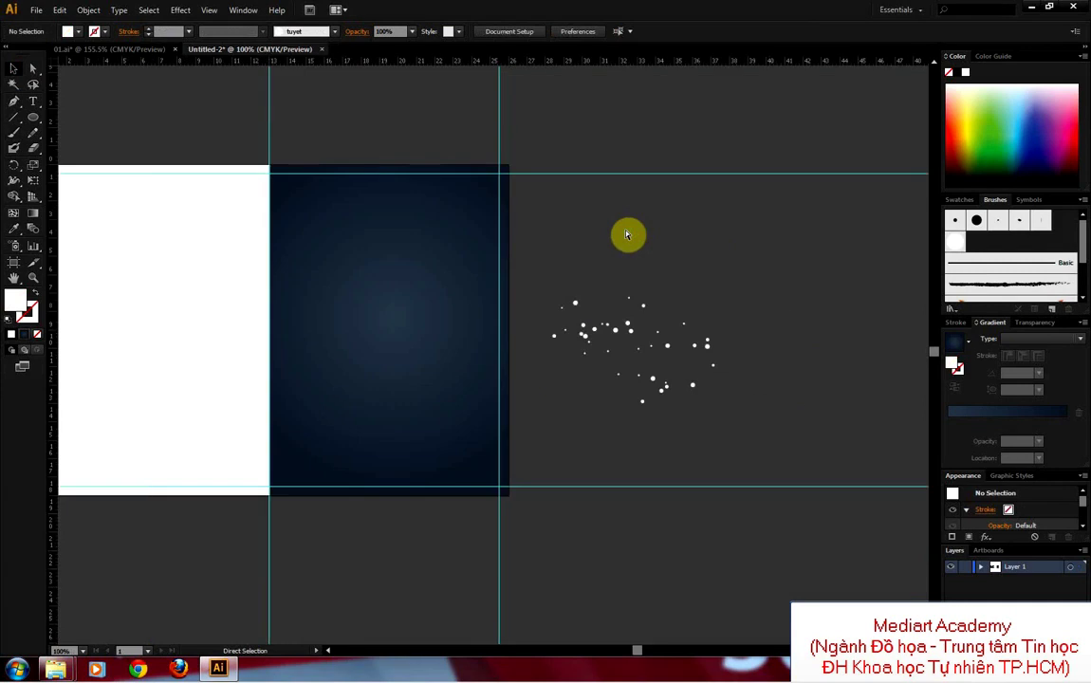
key(ctrl+minus)
scroll(313, 268, left, 3)
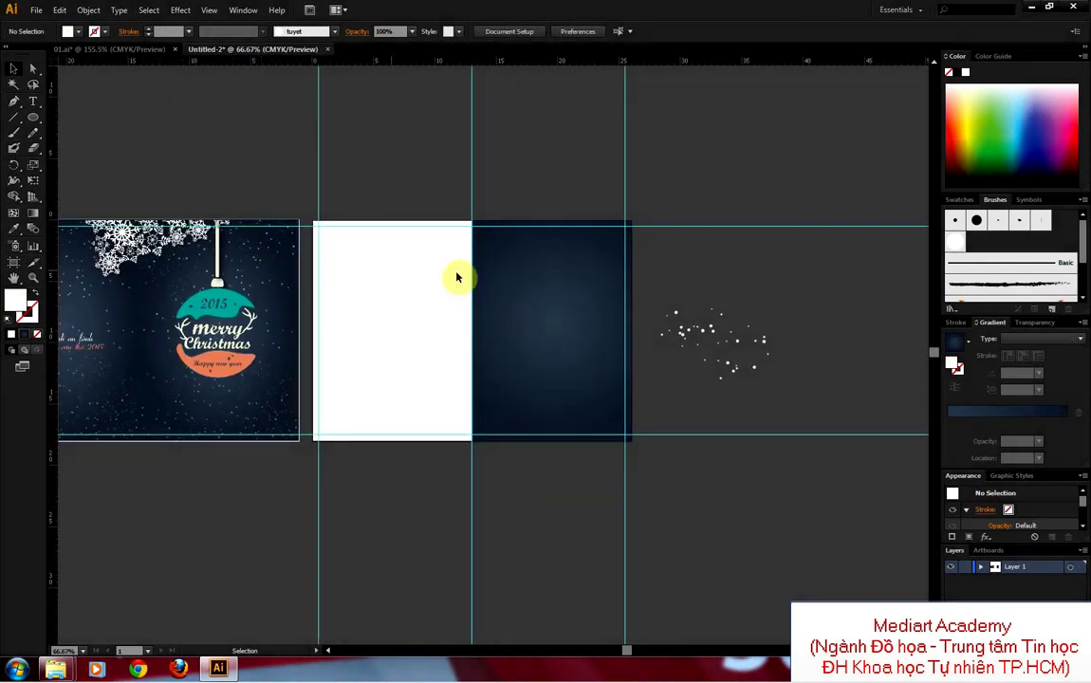
Step: Move the snow-dot strokes onto the top of the dark blue panel
click(724, 347)
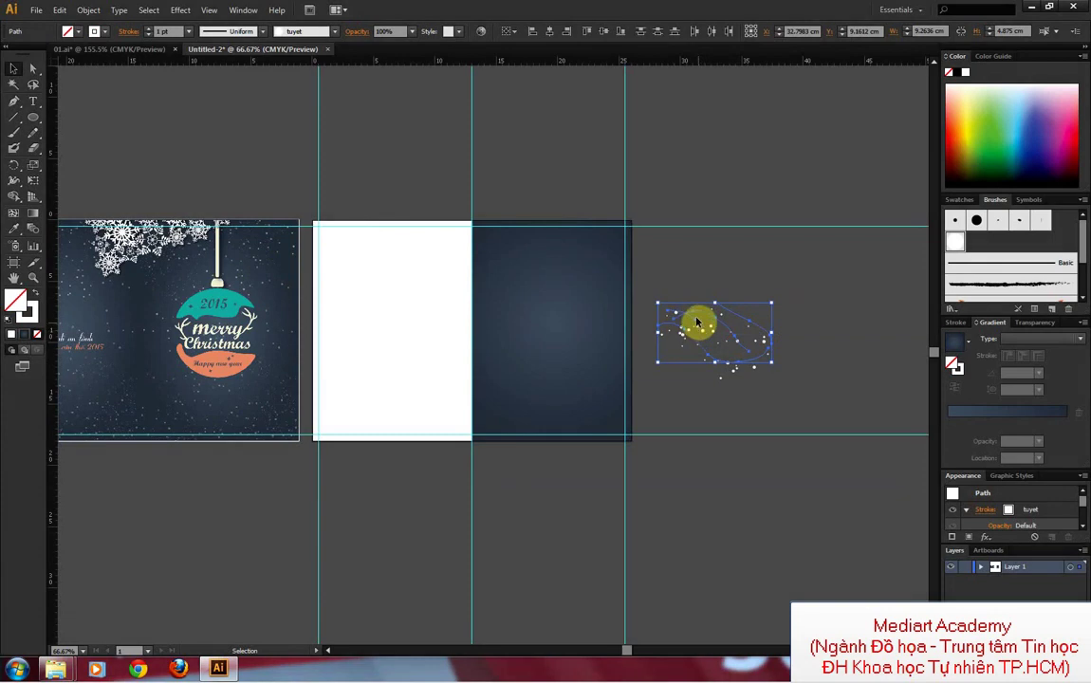
drag(697, 323, 521, 249)
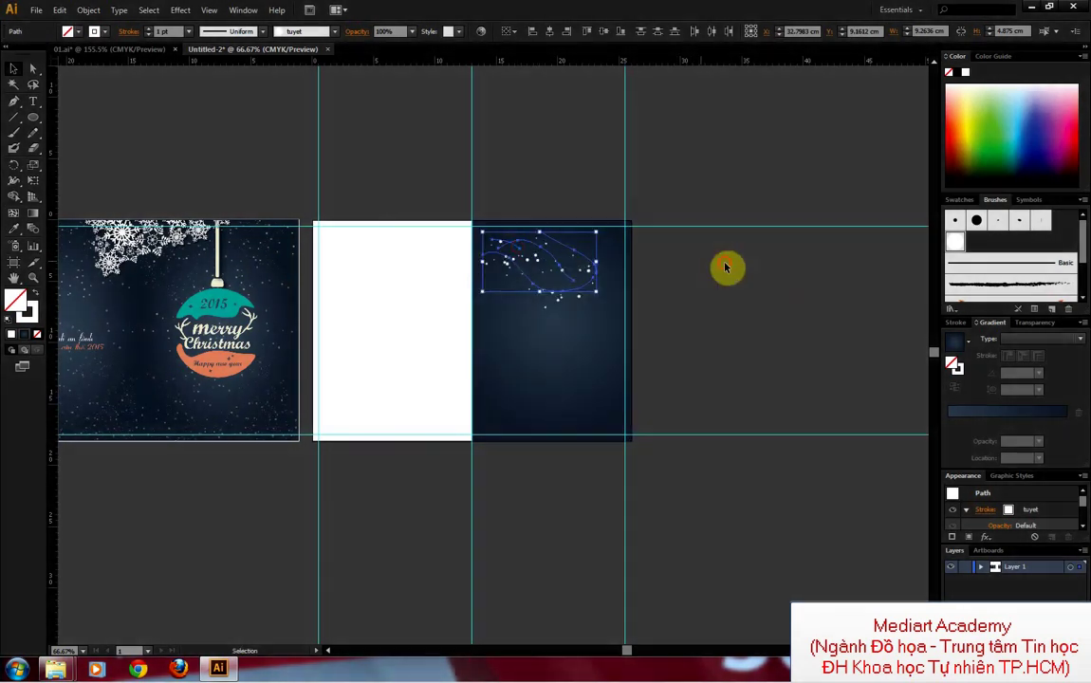
click(726, 269)
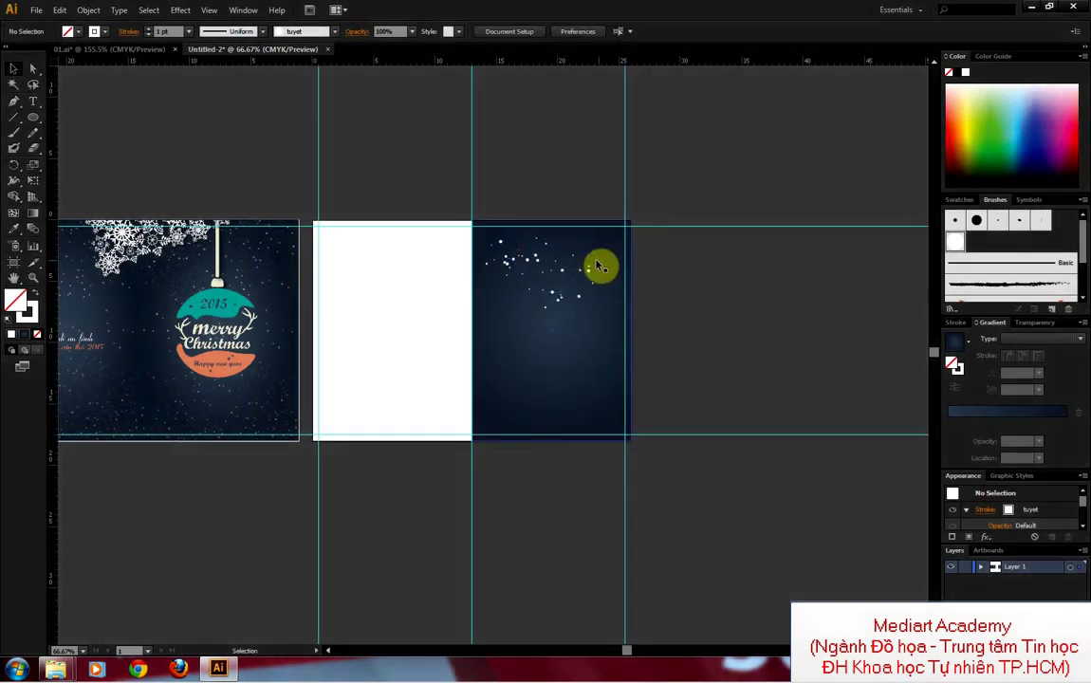
click(15, 134)
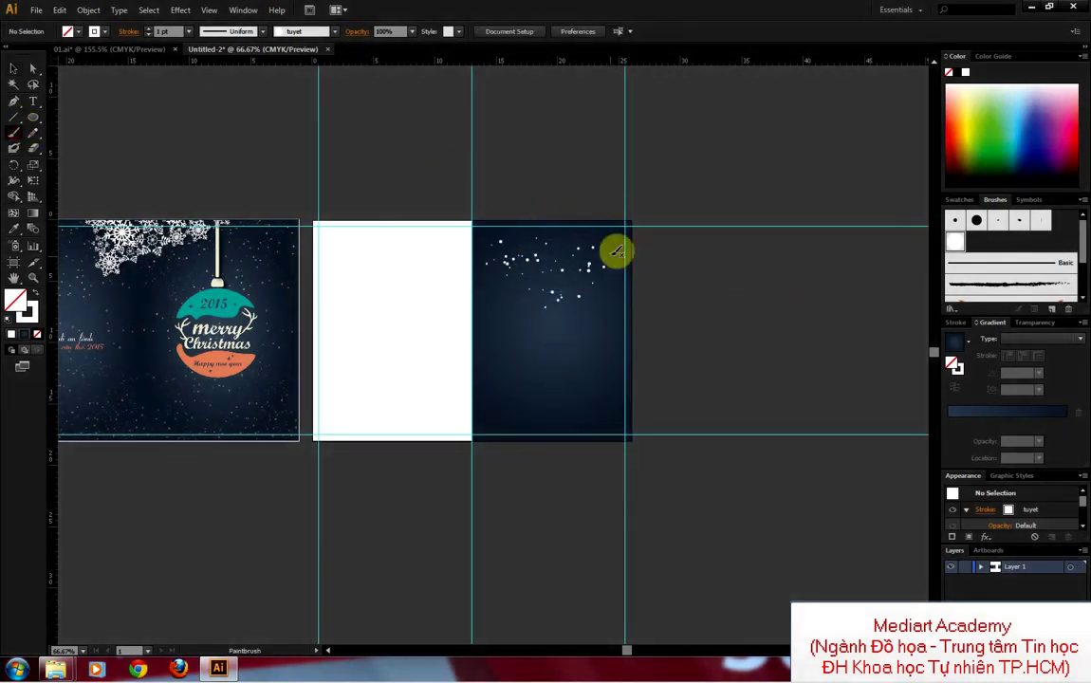
Step: Paint two snow strokes on the dark panel and duplicate the bottom strand
drag(617, 252, 628, 224)
mouse_move(477, 406)
mouse_down()
mouse_move(598, 406)
mouse_move(605, 383)
mouse_move(608, 419)
mouse_up()
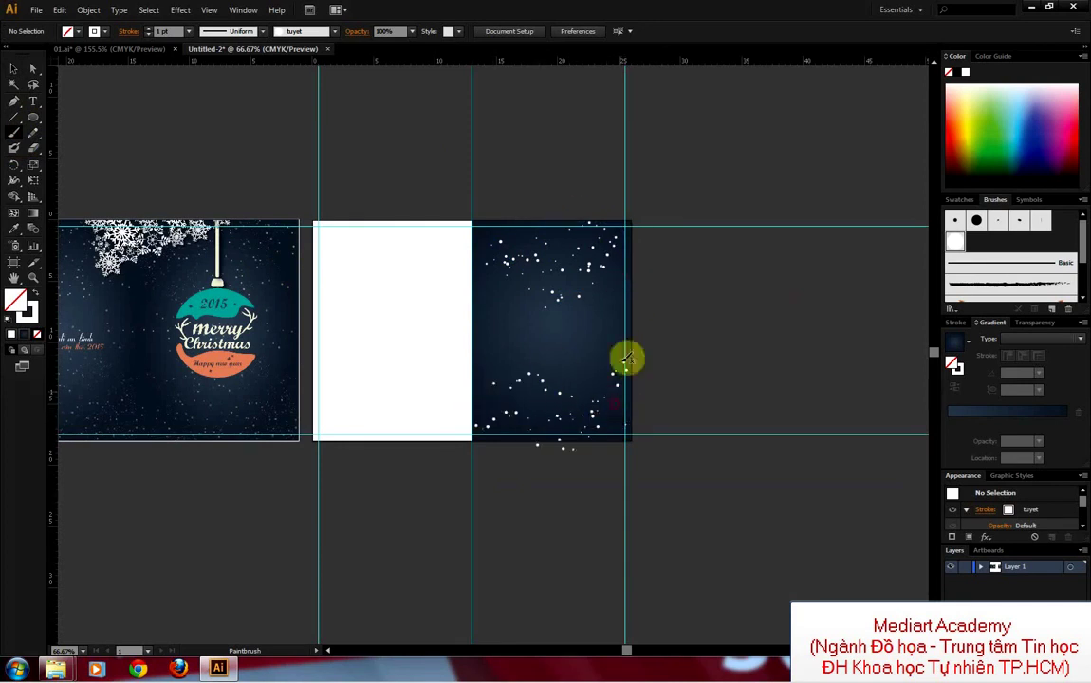
click(15, 71)
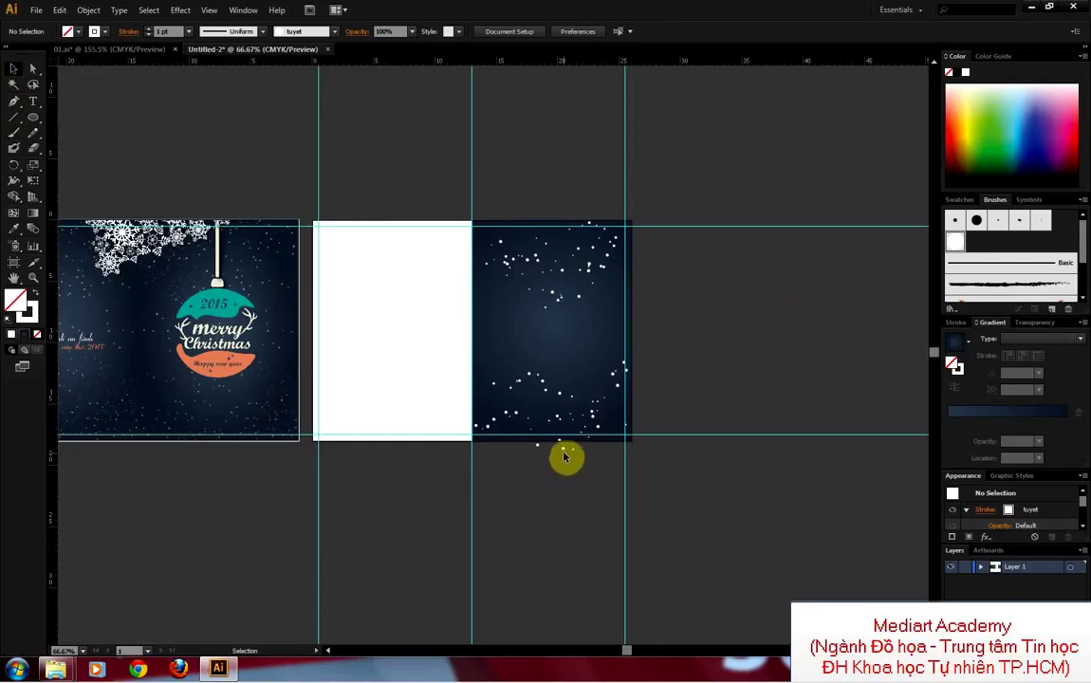
drag(576, 424, 520, 410)
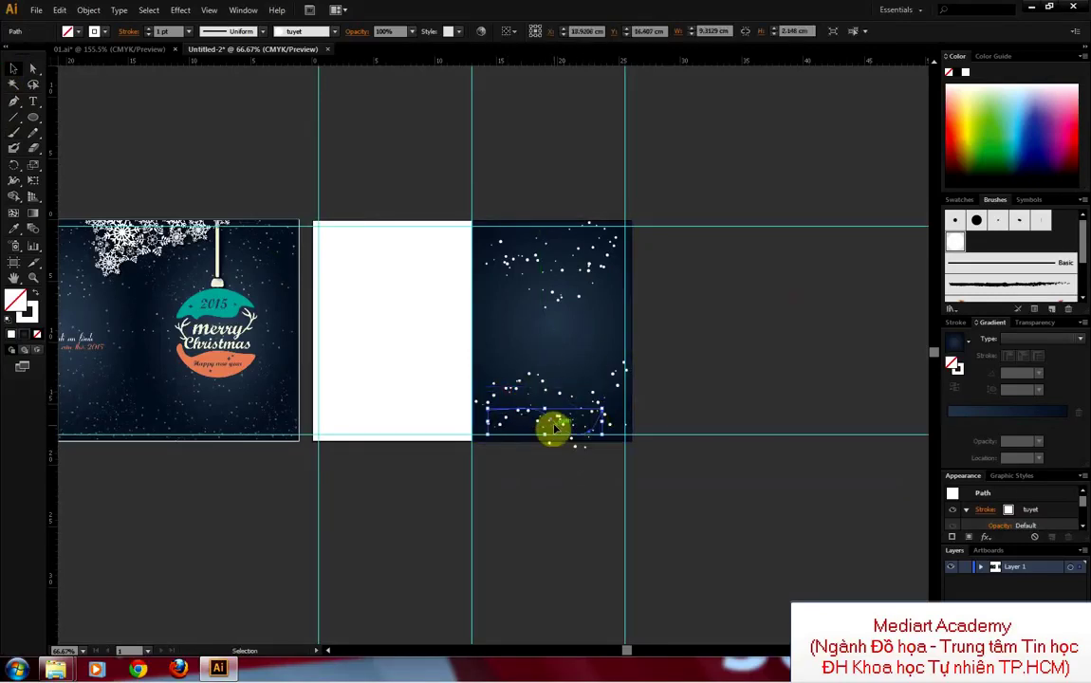
drag(520, 410, 560, 414)
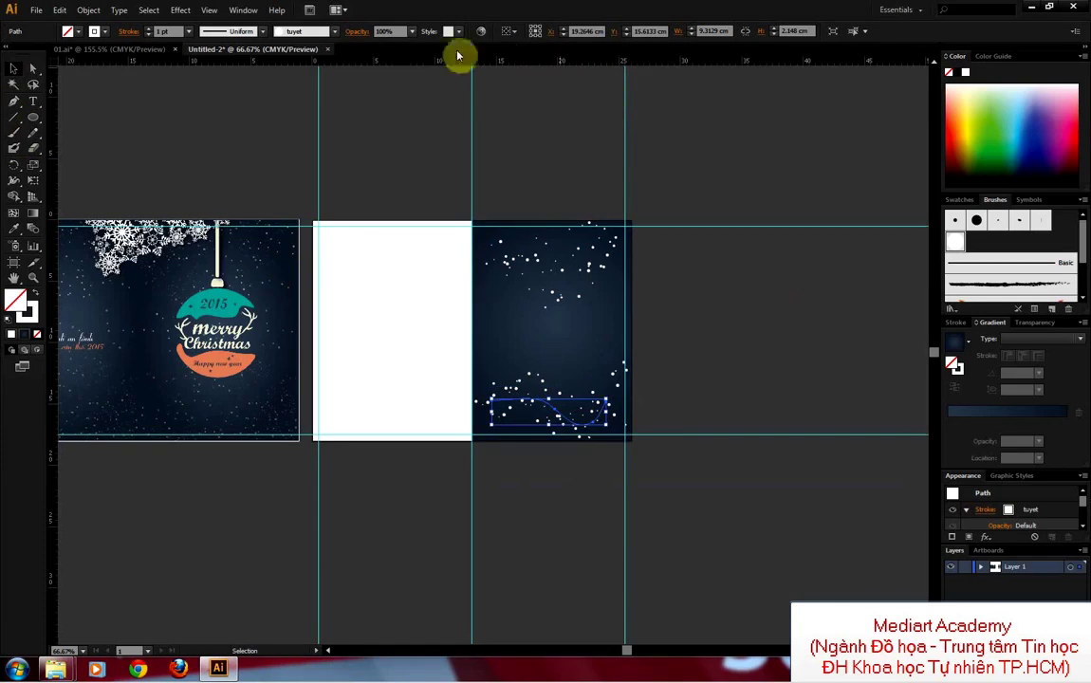
Step: Lower the snow strands' opacity to 20%, 60% and 50% for depth
click(394, 31)
text(20)
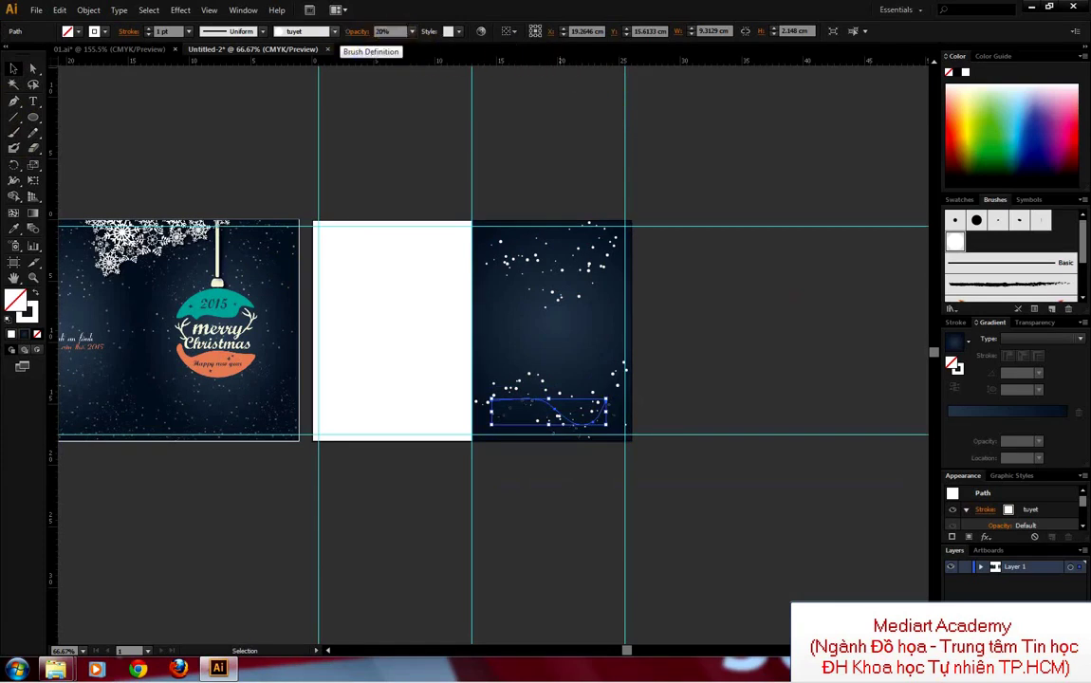
click(512, 254)
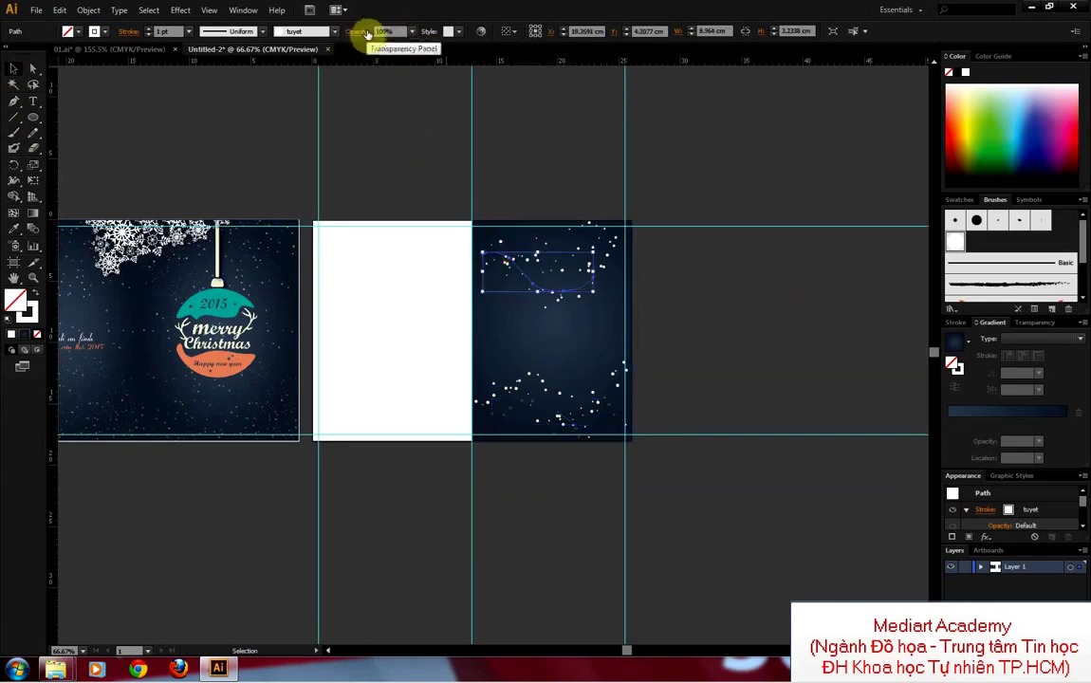
click(368, 33)
text(60)
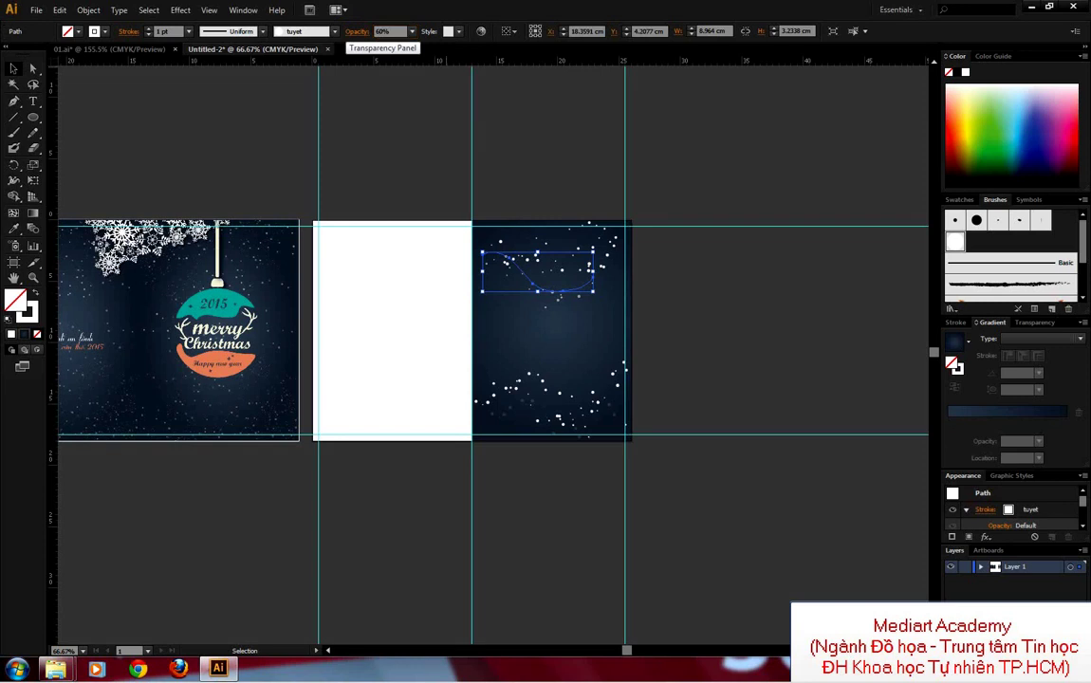
click(615, 264)
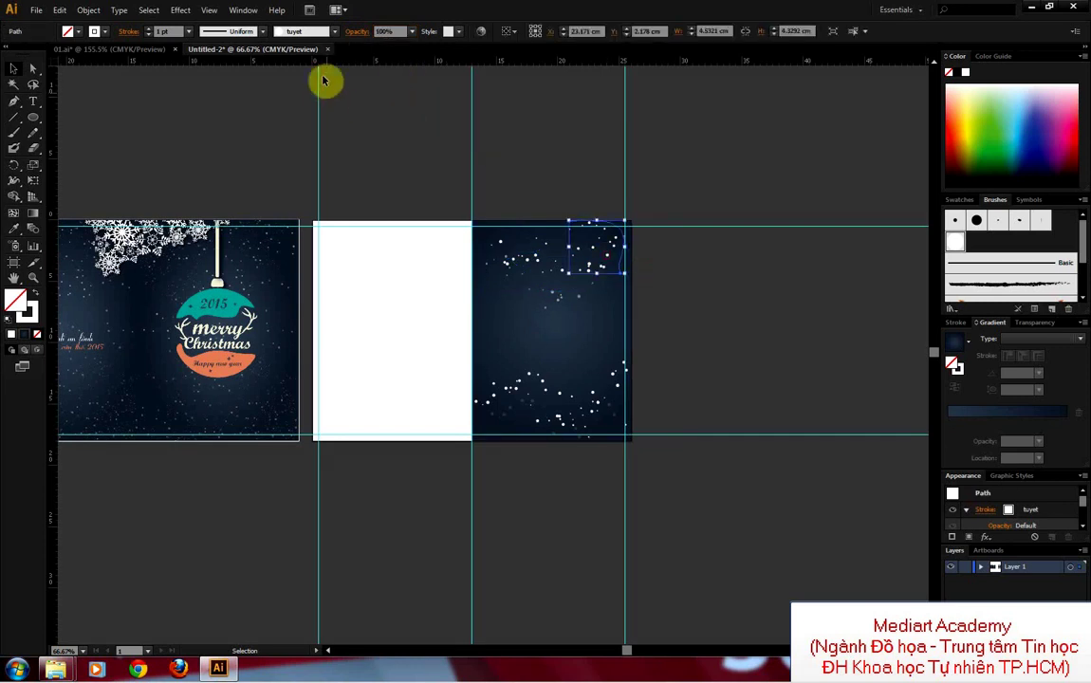
click(382, 32)
text(50)
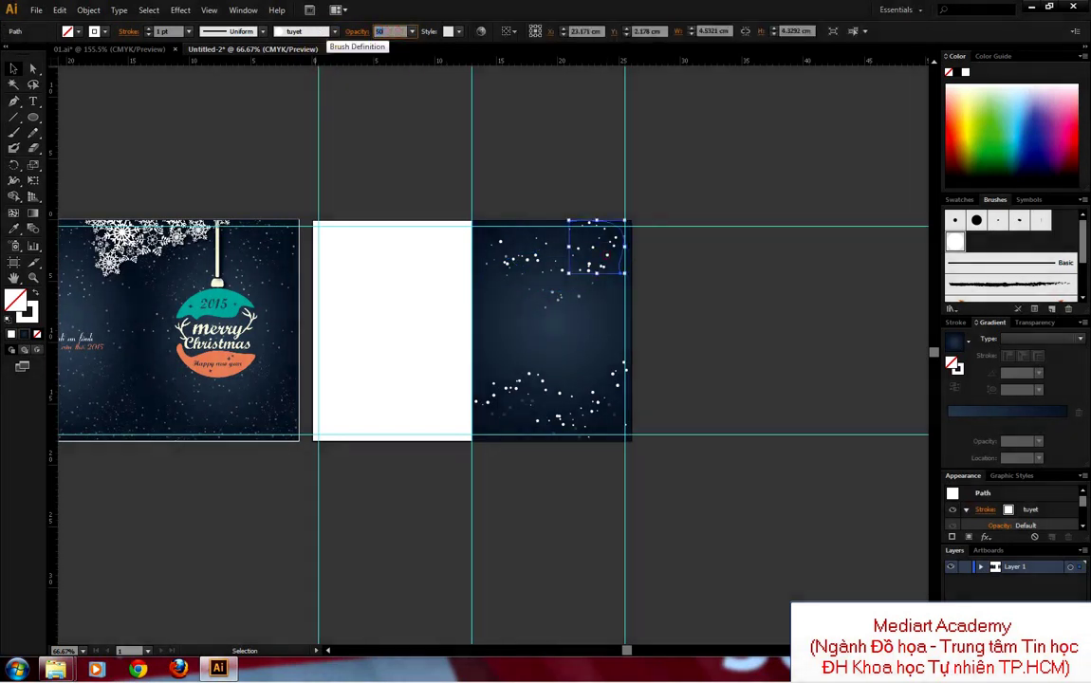
click(418, 178)
Step: Set the upper snow stroke to 80% opacity and the lower one to 40%
scroll(673, 361, up, 3)
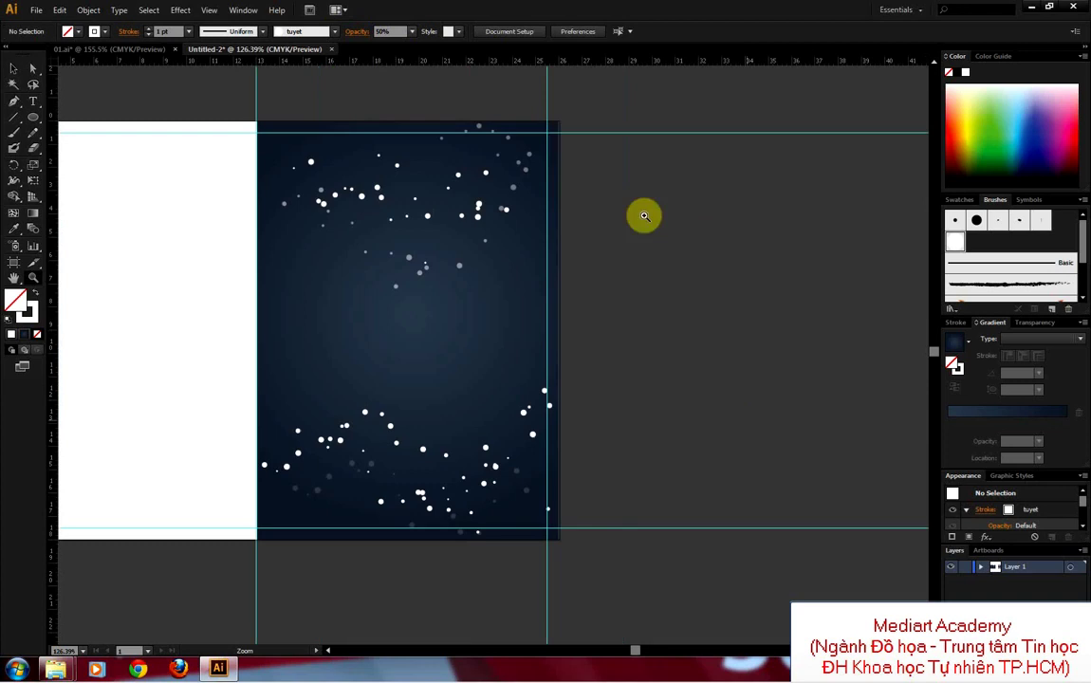
click(15, 70)
click(380, 212)
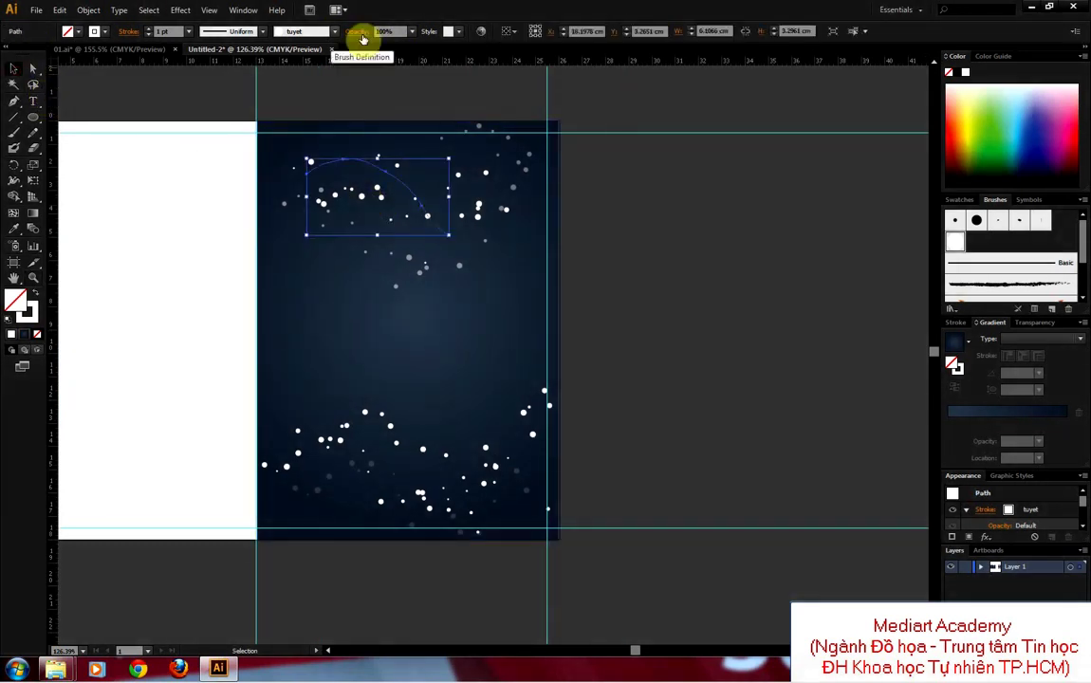
click(360, 34)
text(80)
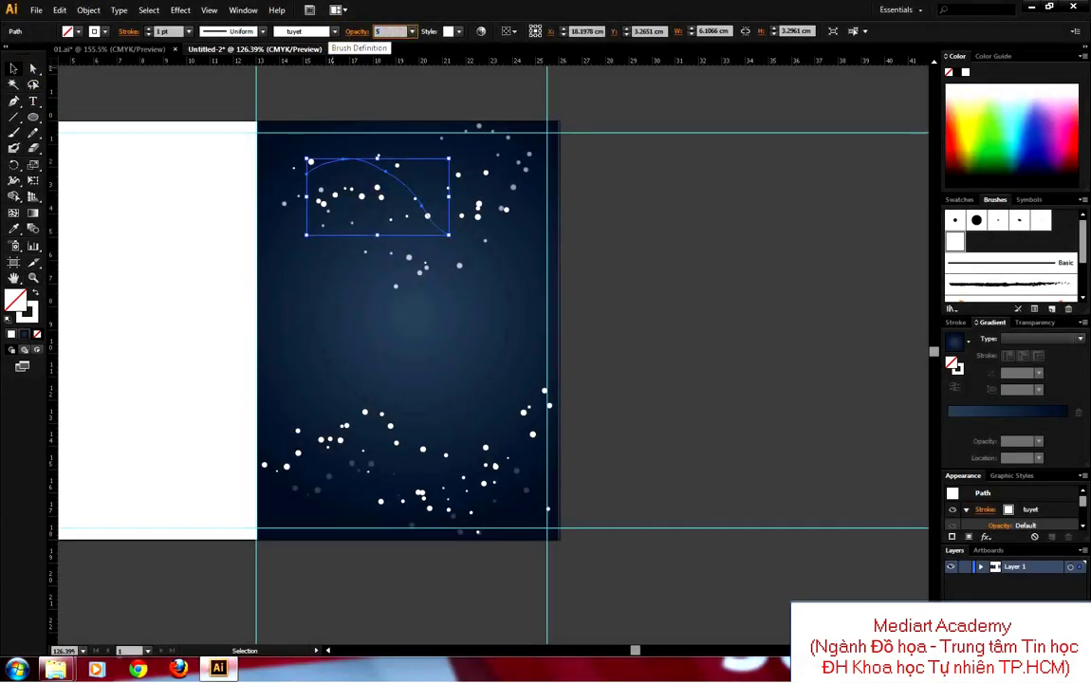
click(325, 440)
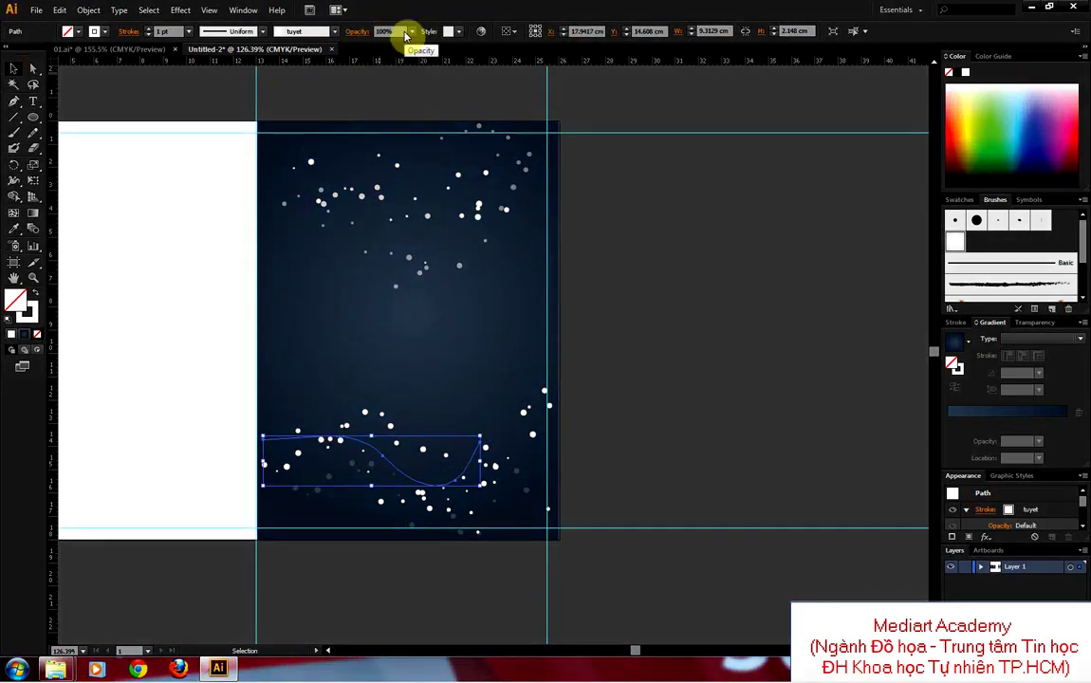
click(406, 31)
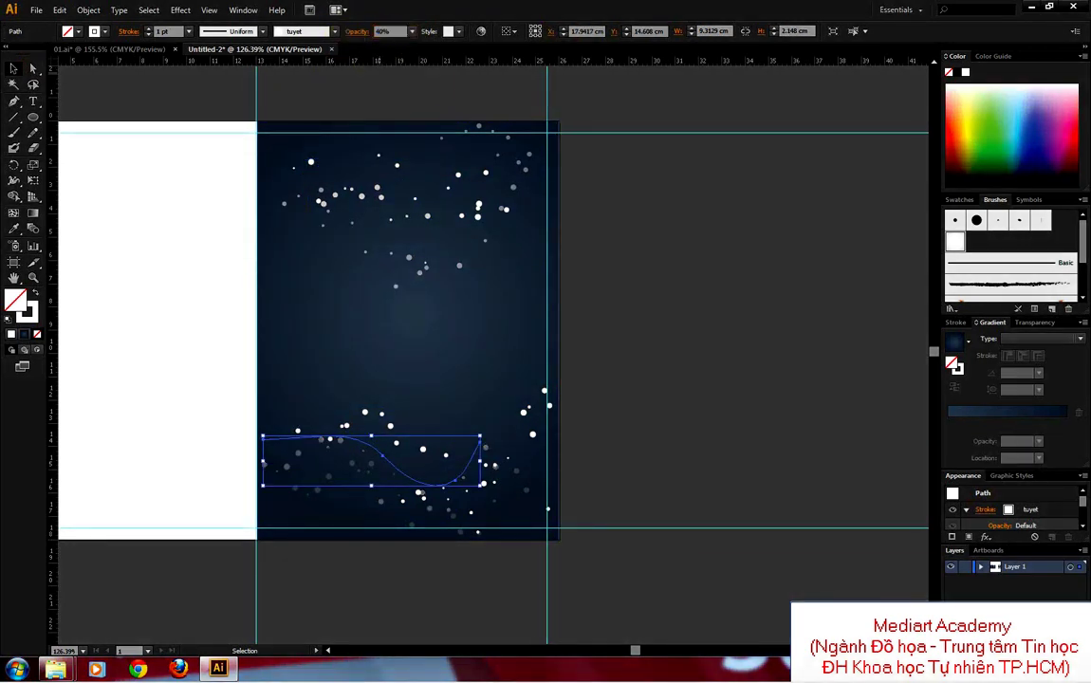
Step: Select the right panel's snow strokes, then zoom out to view all panels
click(528, 422)
mouse_move(499, 390)
mouse_down()
mouse_move(607, 362)
mouse_move(684, 370)
mouse_up()
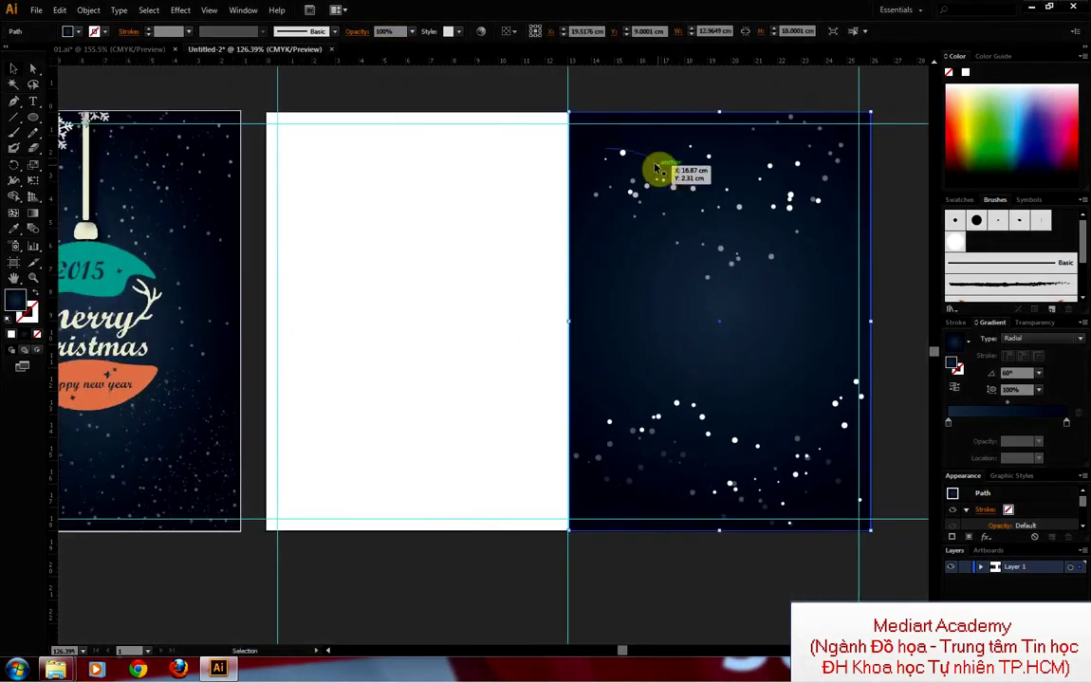
mouse_move(656, 168)
mouse_down()
mouse_move(592, 143)
mouse_move(751, 618)
mouse_up()
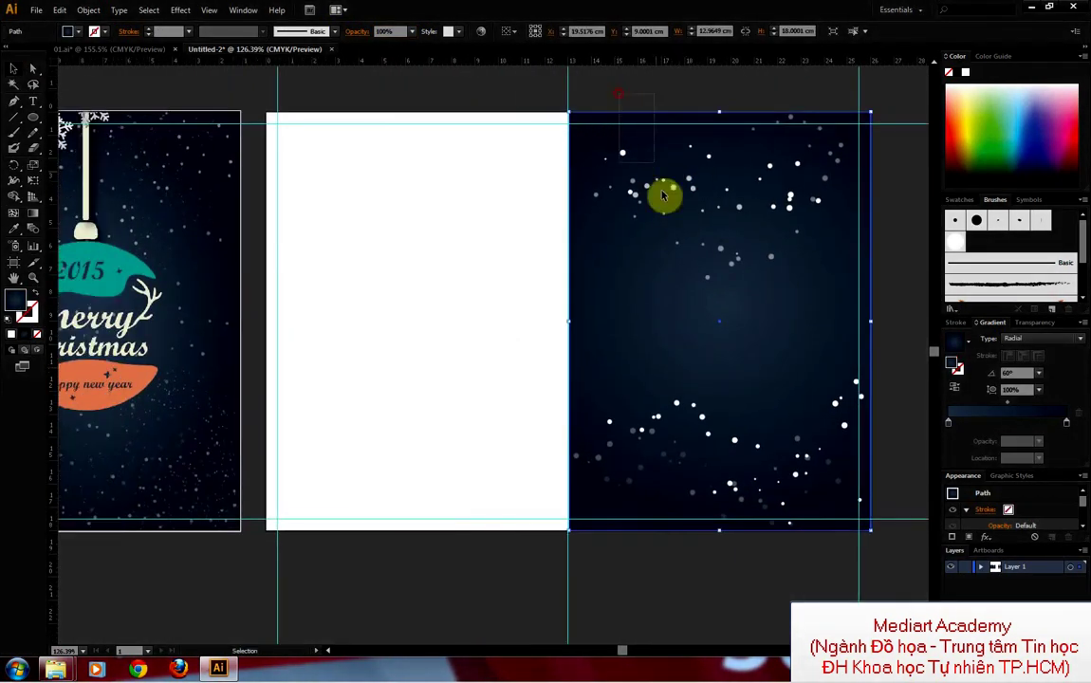
key(ctrl+minus)
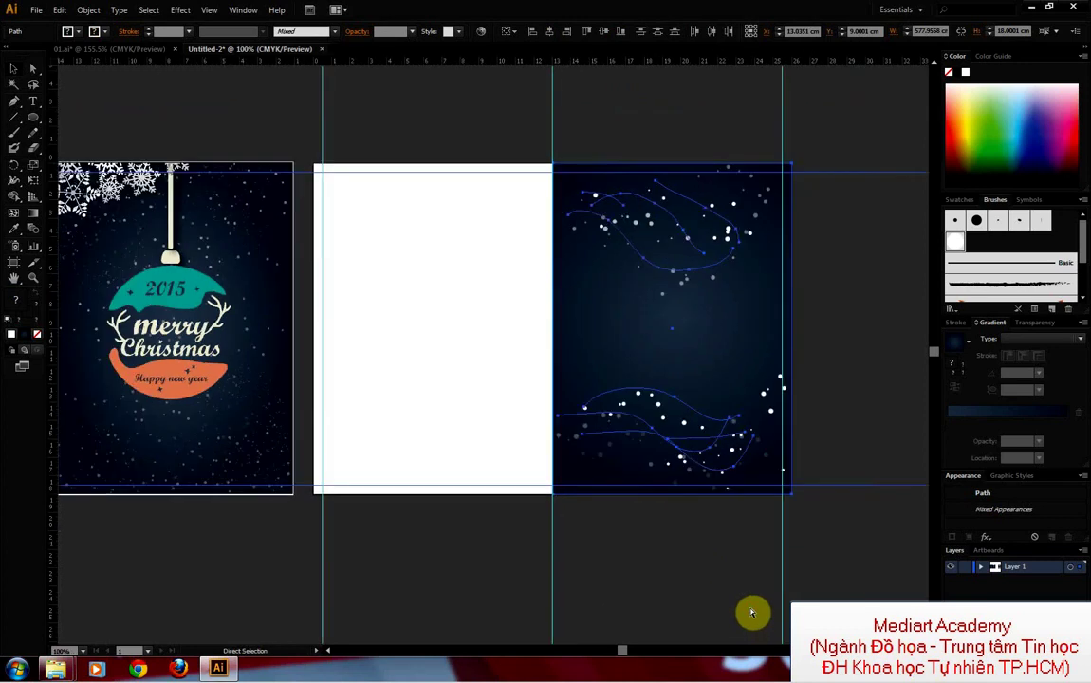
key(ctrl+minus)
key(v)
click(778, 370)
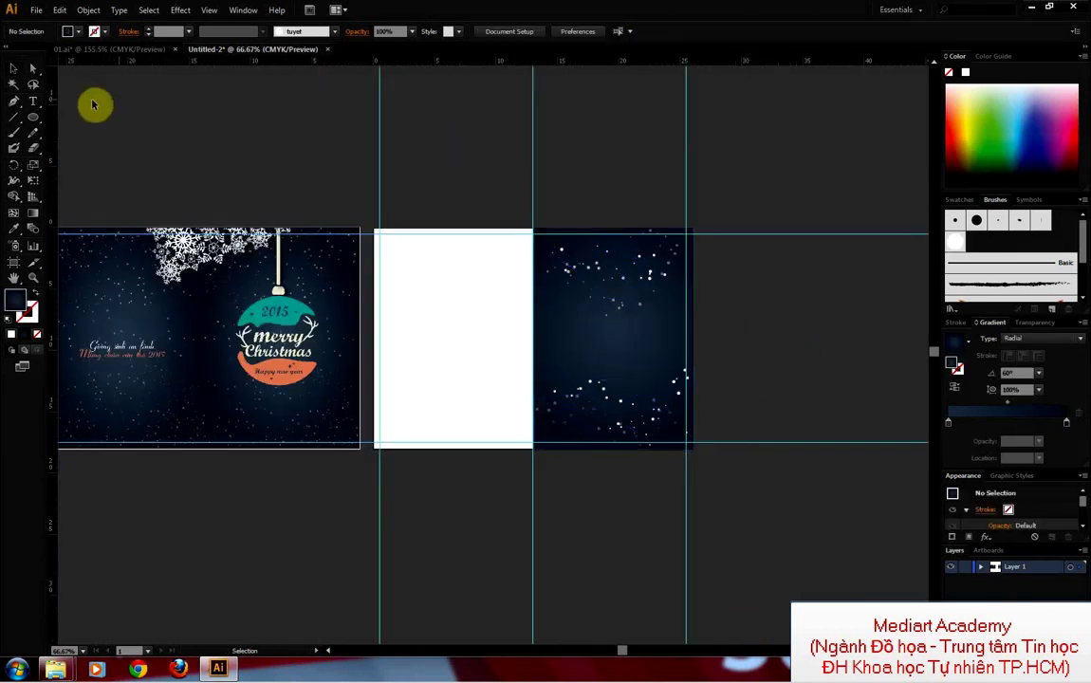
Step: Add a faint tuyet snow stroke across the panel's middle with opacity lowered to 10%
click(26, 135)
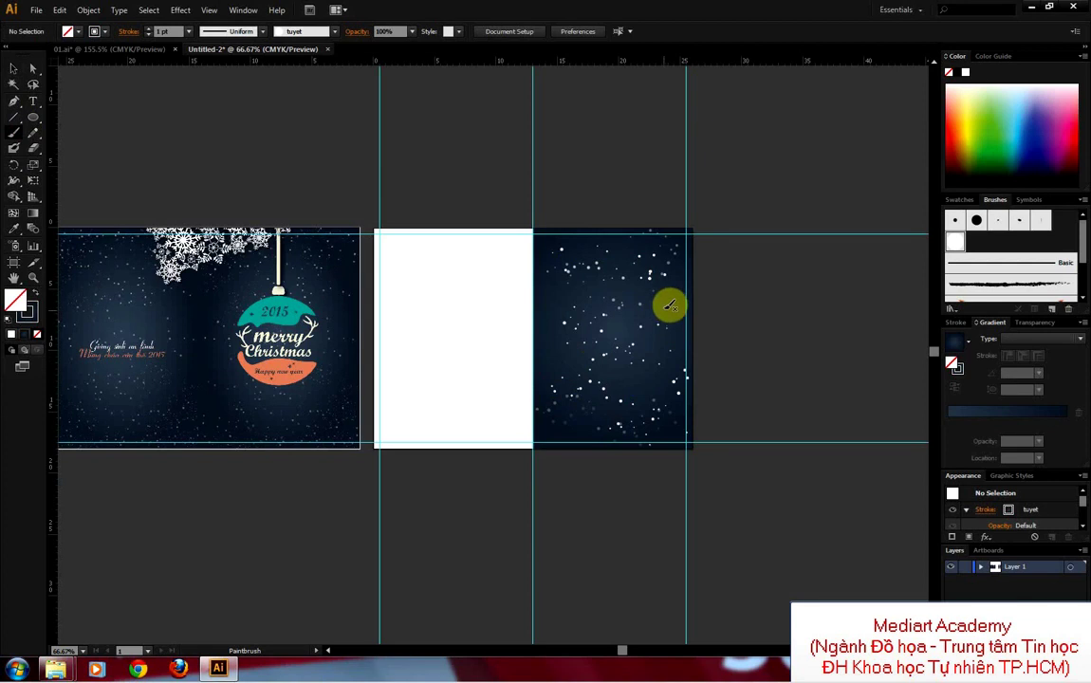
click(14, 68)
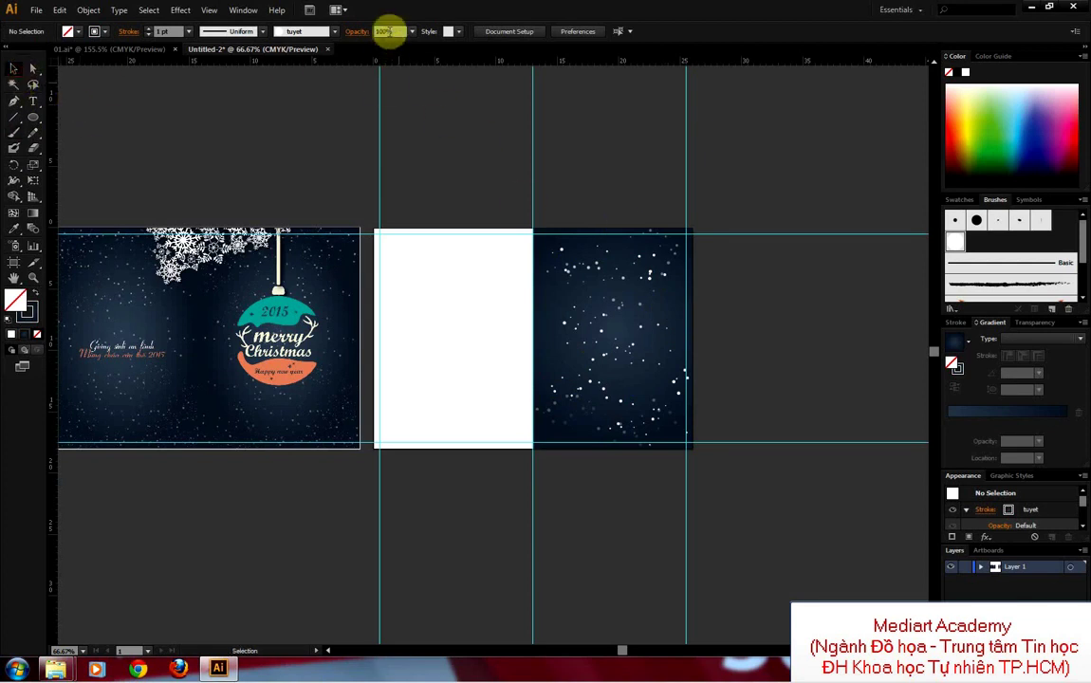
click(389, 31)
click(616, 335)
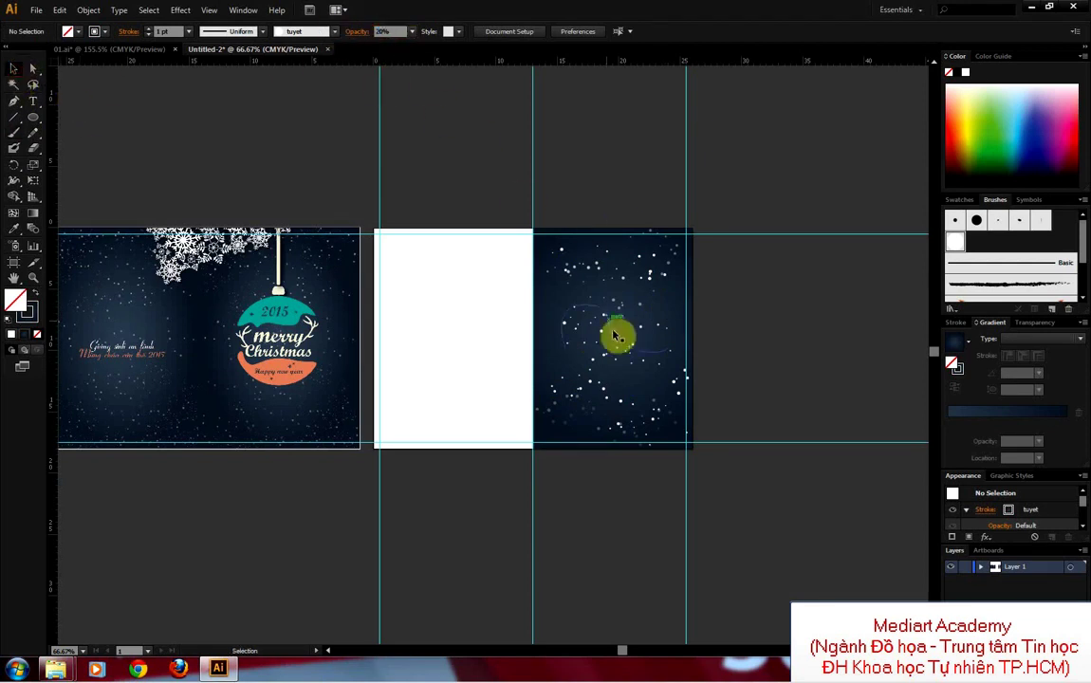
click(603, 340)
click(389, 31)
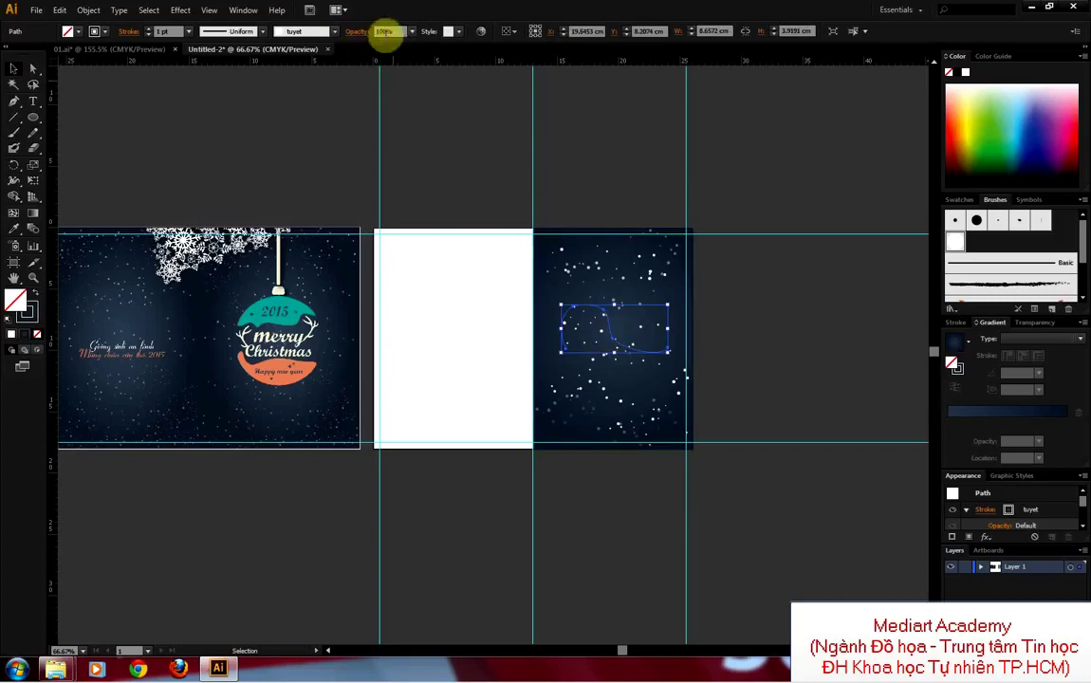
text(10)
key(Return)
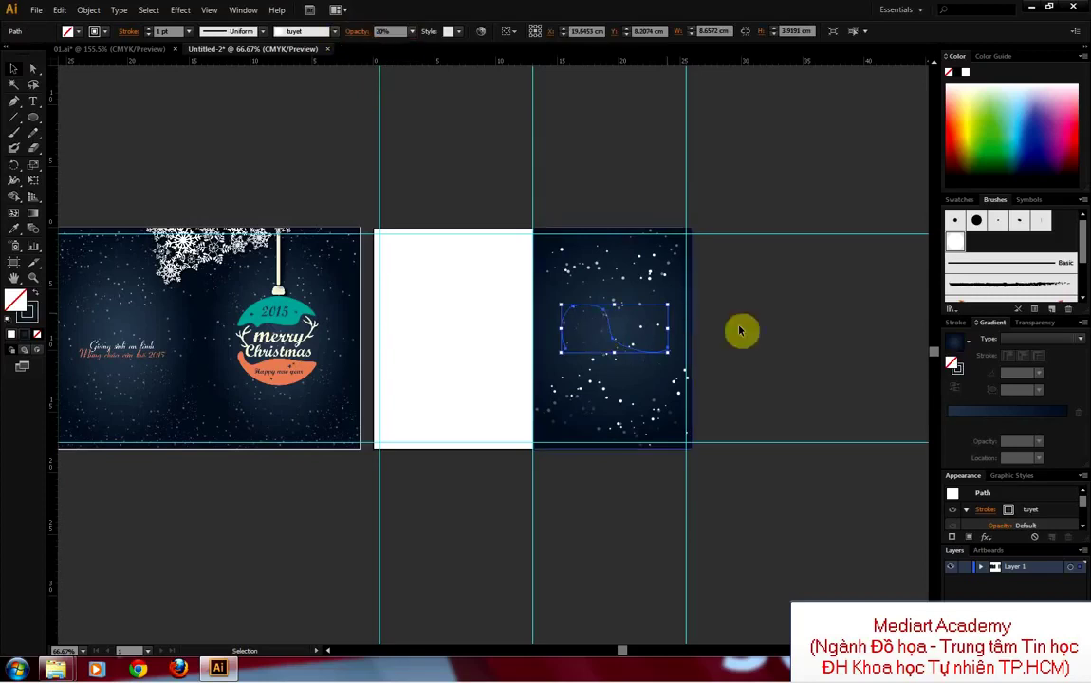
click(740, 329)
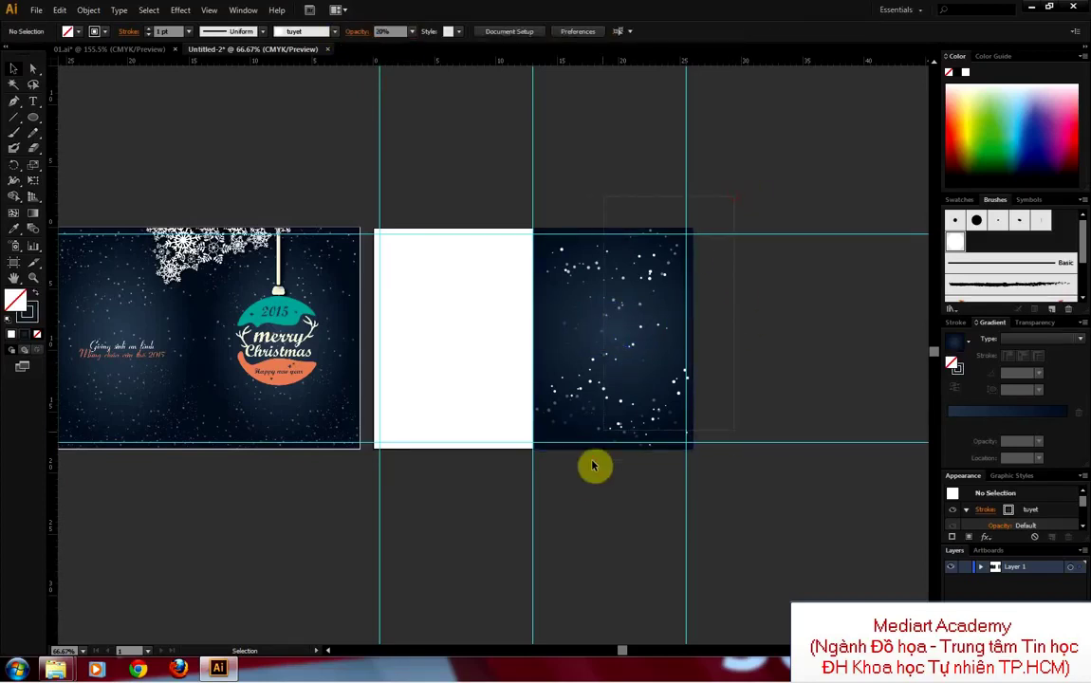
drag(735, 199, 595, 469)
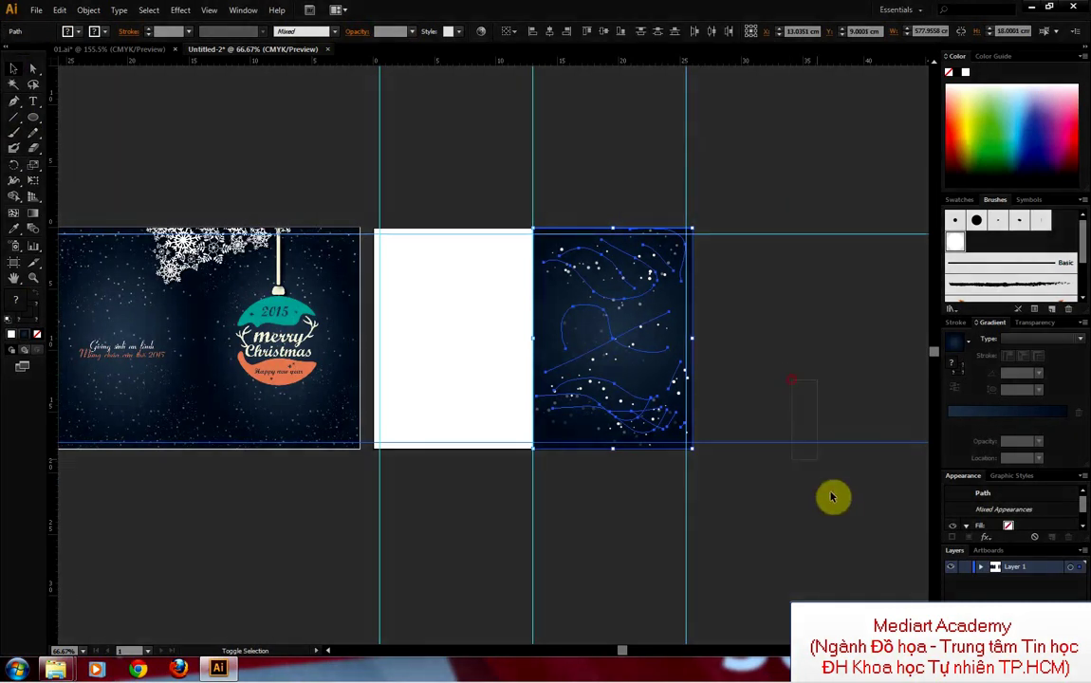
Step: Group the right panel's background and snow, and Alt-drag a copy onto the middle panel
click(675, 331)
right_click(638, 304)
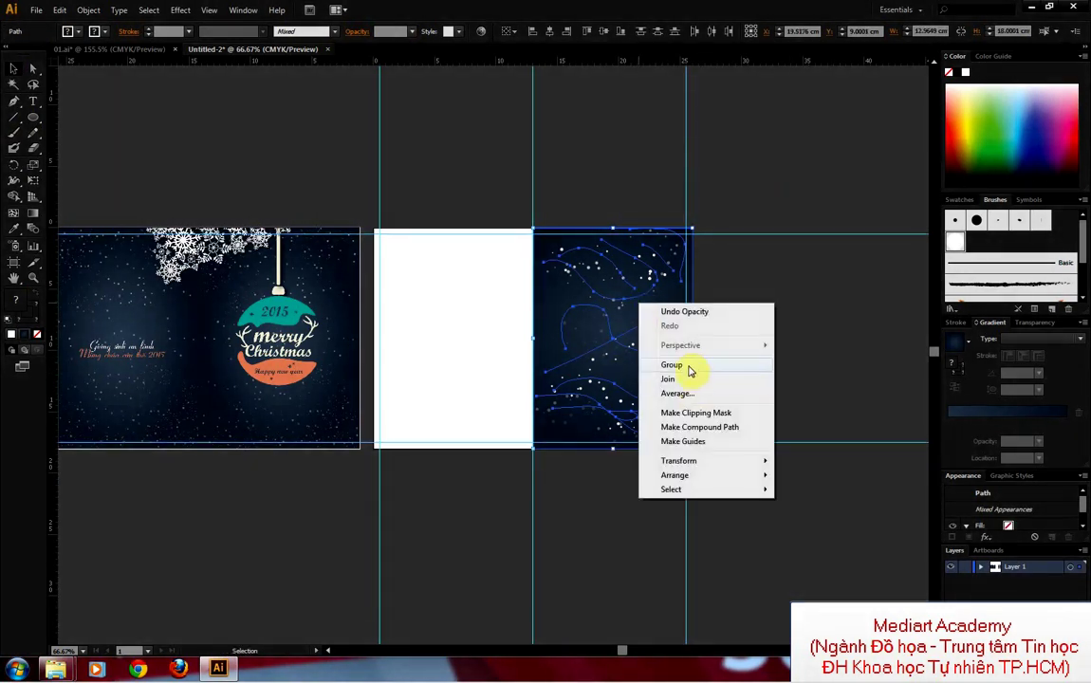
click(690, 371)
drag(635, 337, 463, 309)
click(707, 346)
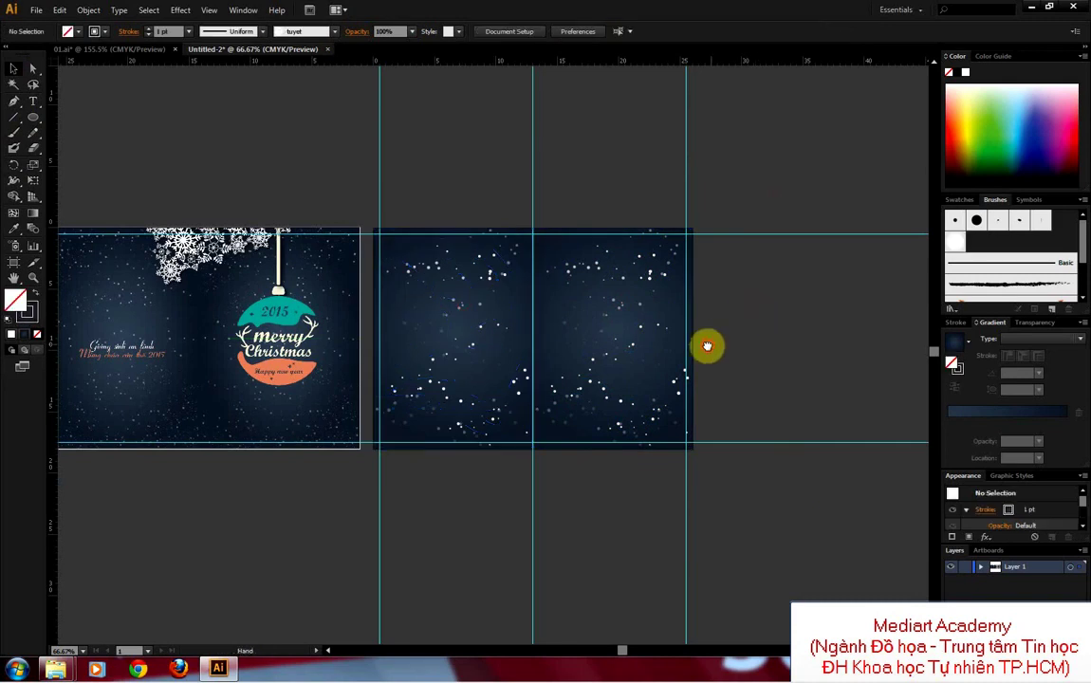
drag(707, 347, 782, 321)
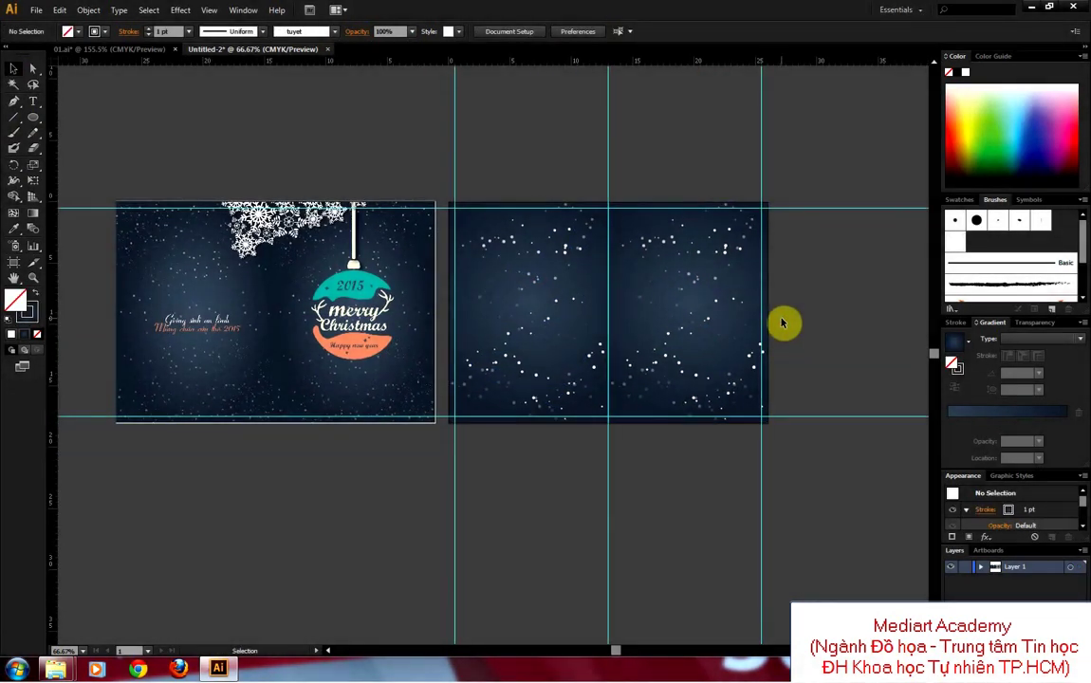
Step: Draw a tall thin white rounded-rectangle bar down from the panel top
key(z)
drag(297, 183, 683, 462)
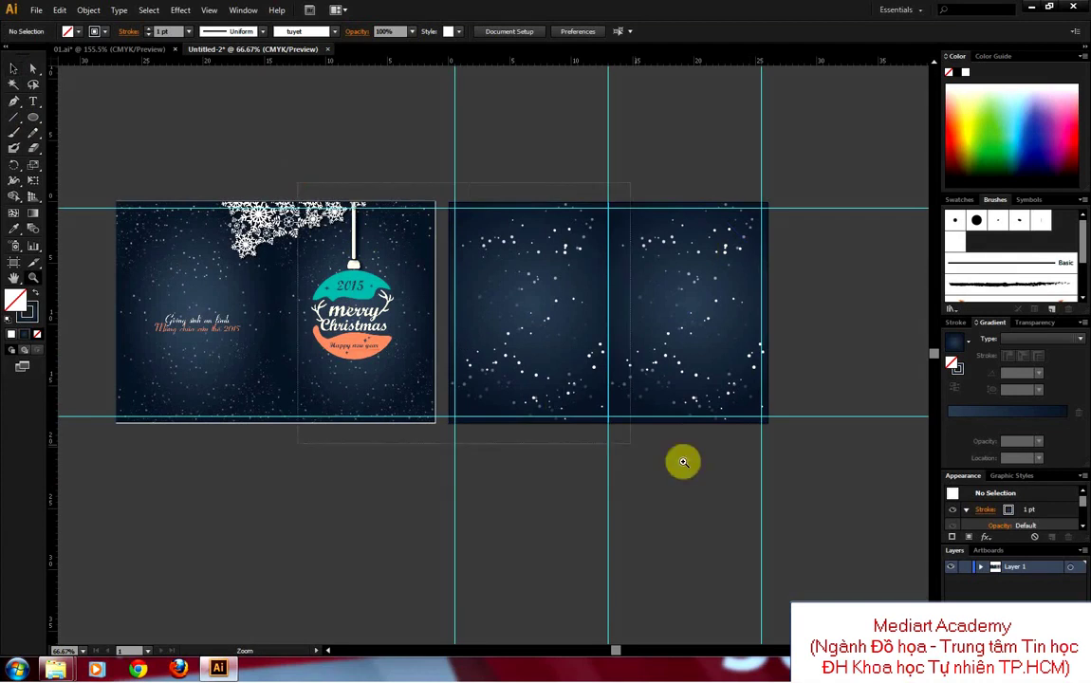
click(17, 71)
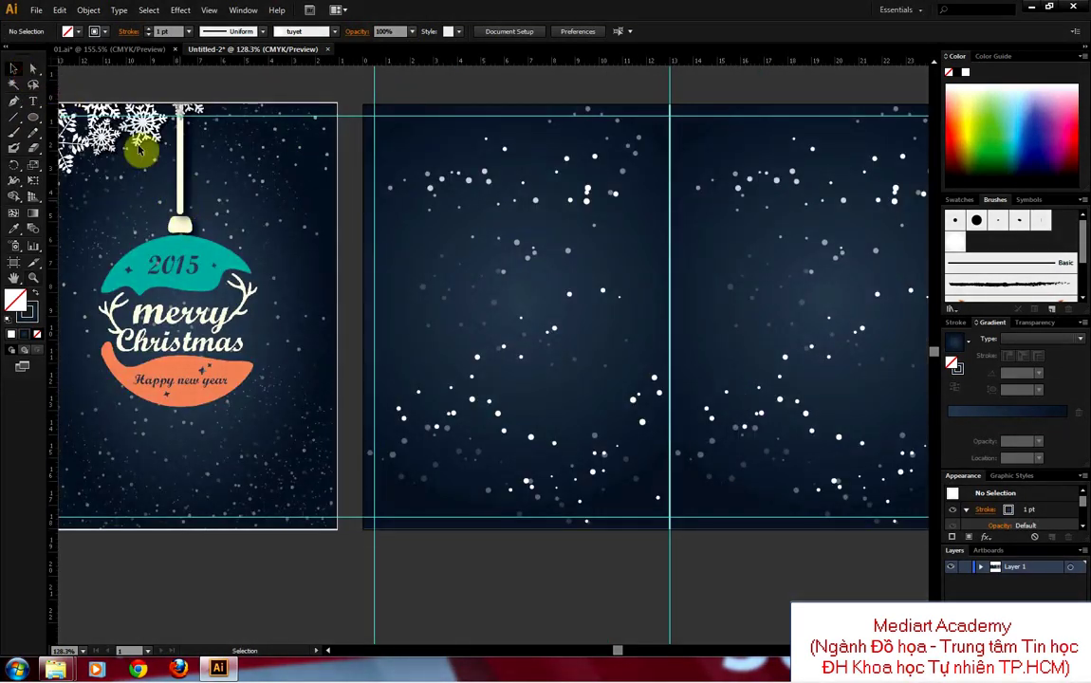
drag(33, 118, 49, 134)
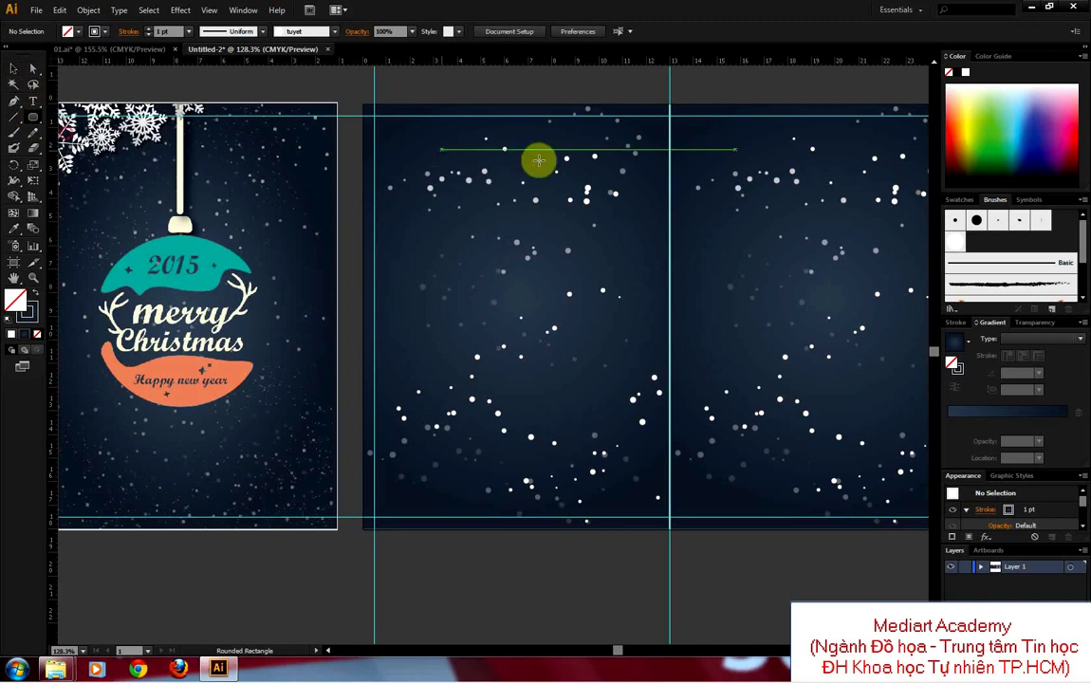
scroll(569, 171, right, 2)
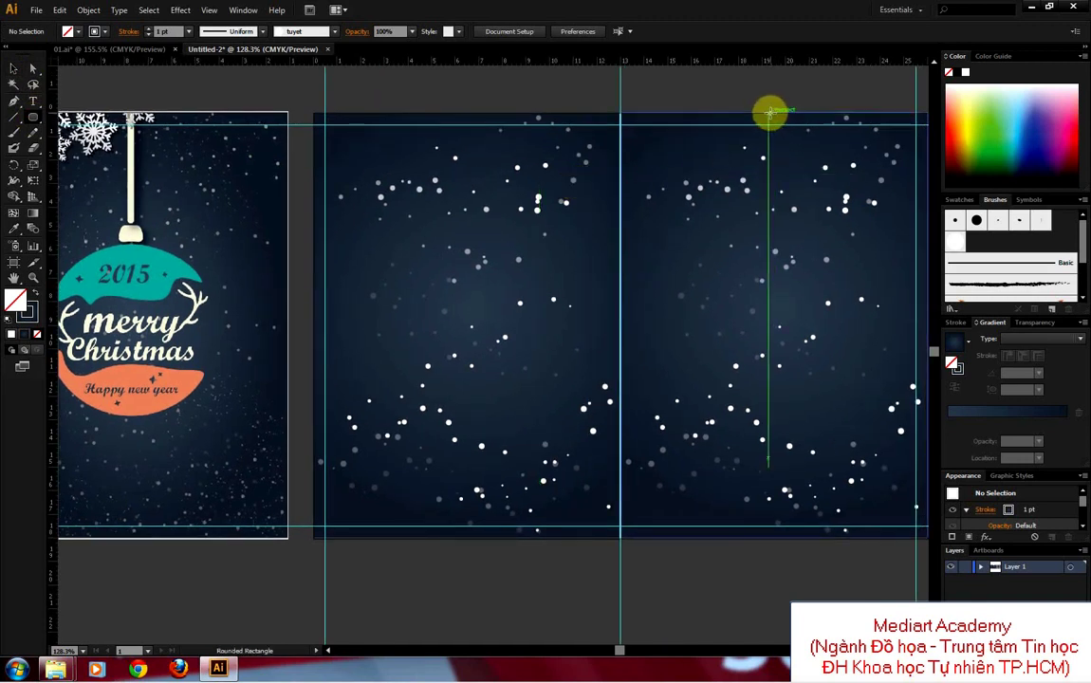
mouse_move(769, 113)
mouse_down()
mouse_move(788, 277)
mouse_move(778, 309)
mouse_up()
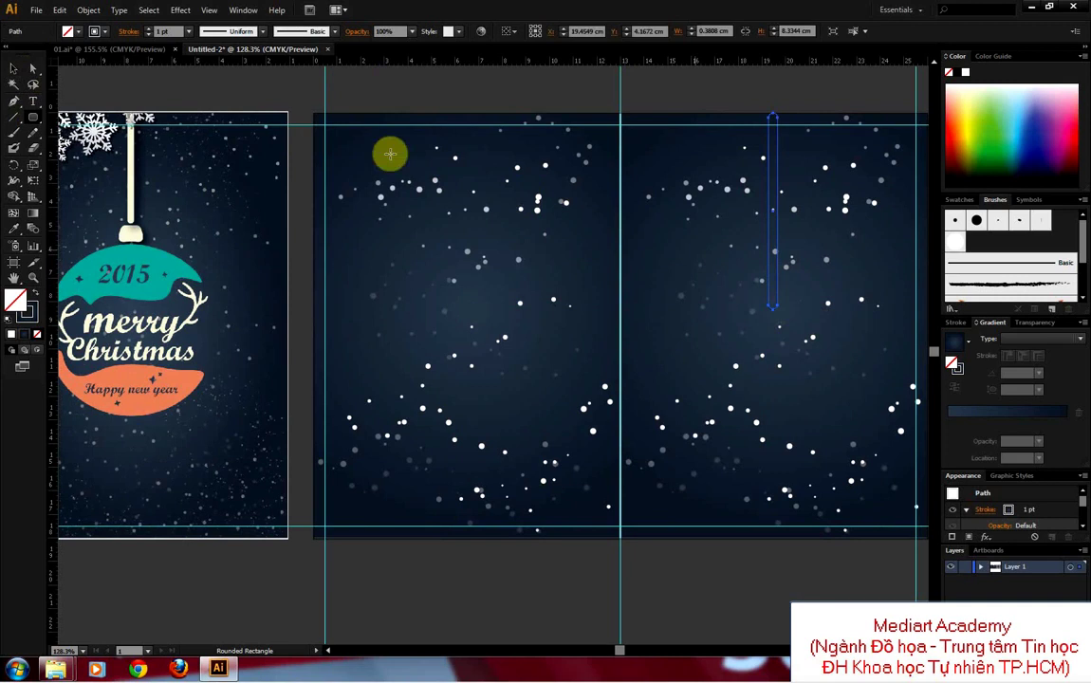
click(962, 200)
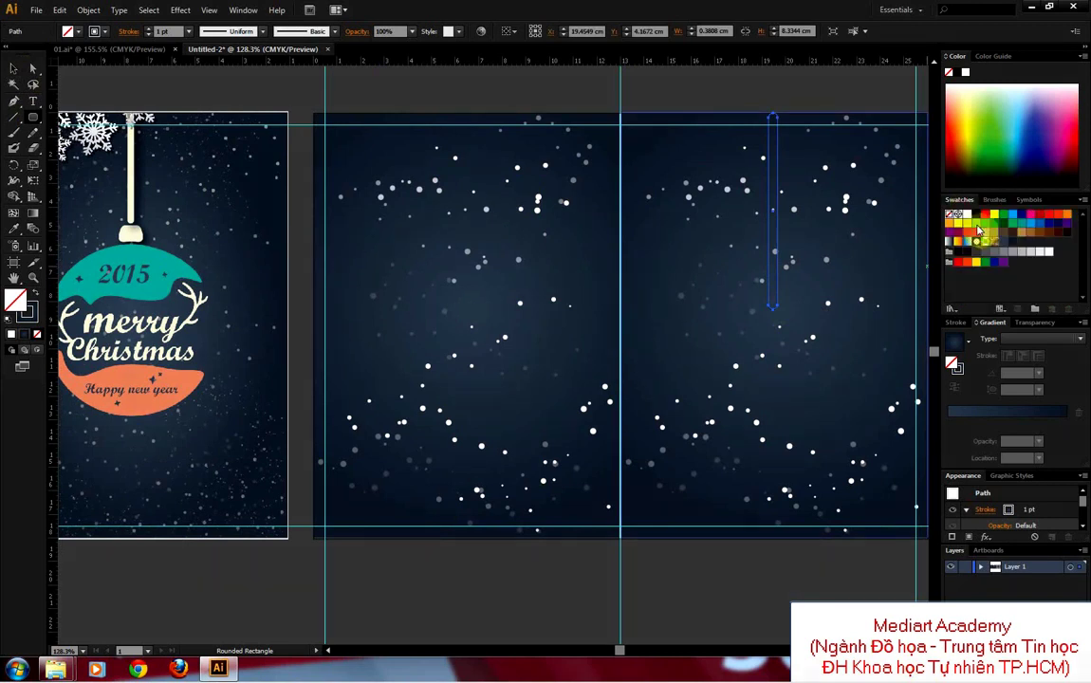
click(967, 214)
click(155, 132)
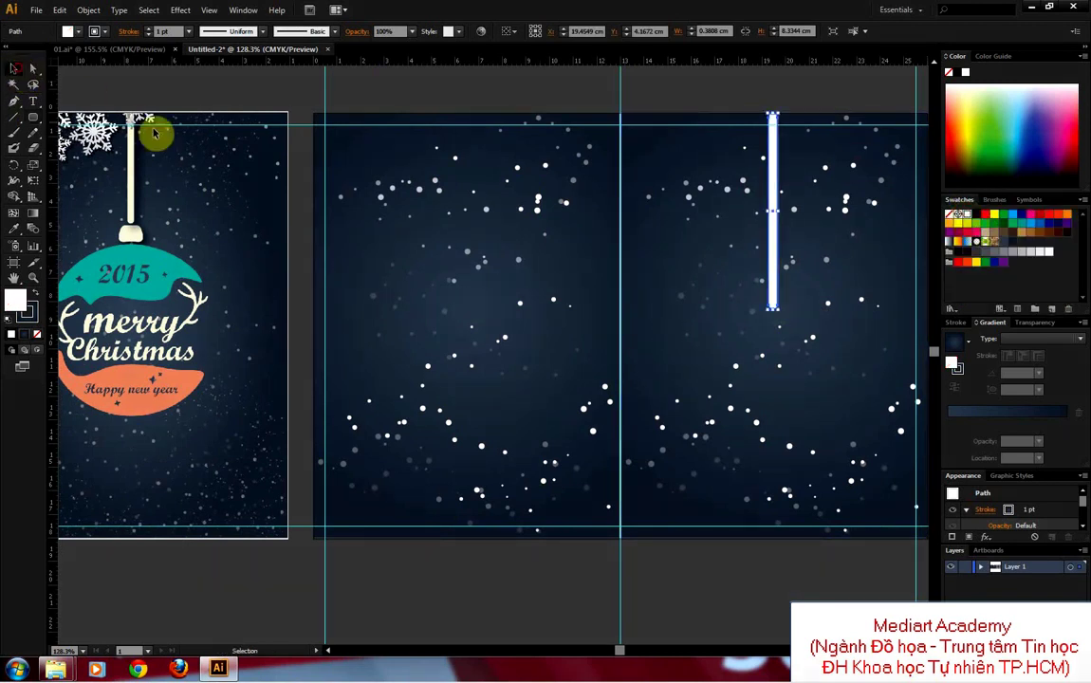
Step: Remove the bar's outline stroke and delete its rounded top anchor to flatten it
drag(732, 95, 813, 145)
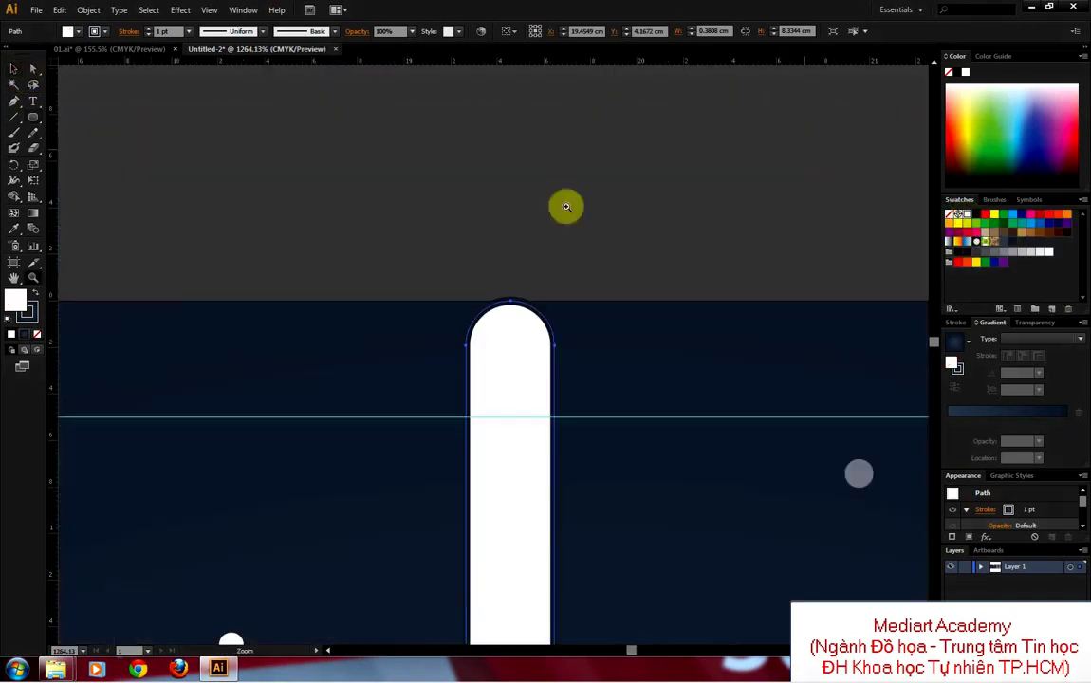
click(15, 69)
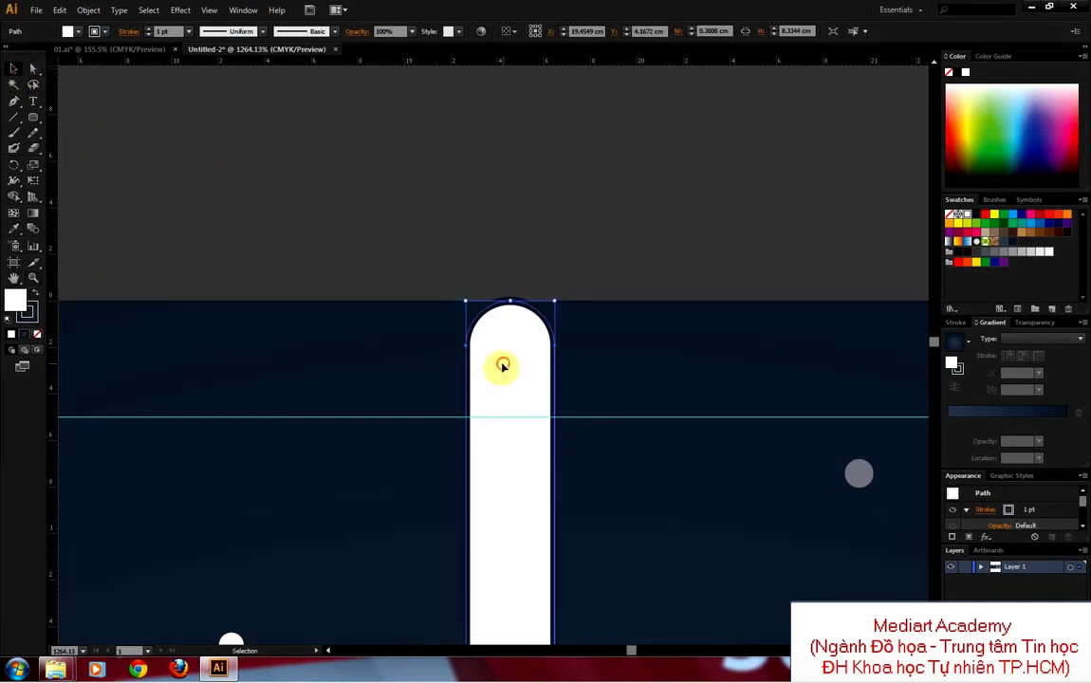
click(38, 334)
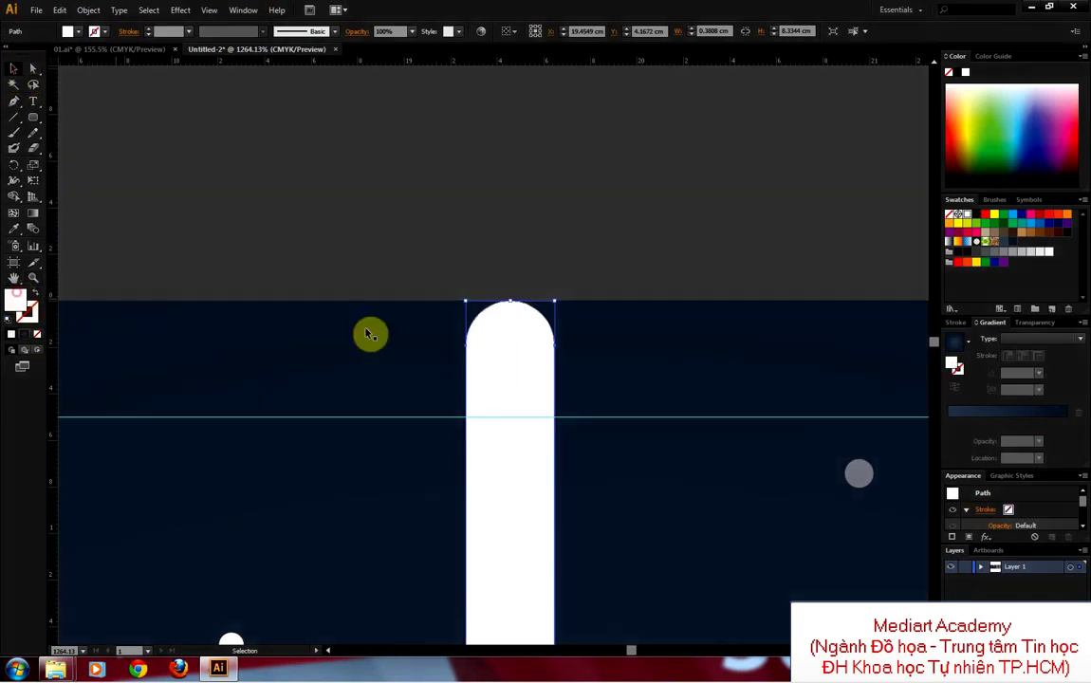
drag(511, 332, 506, 322)
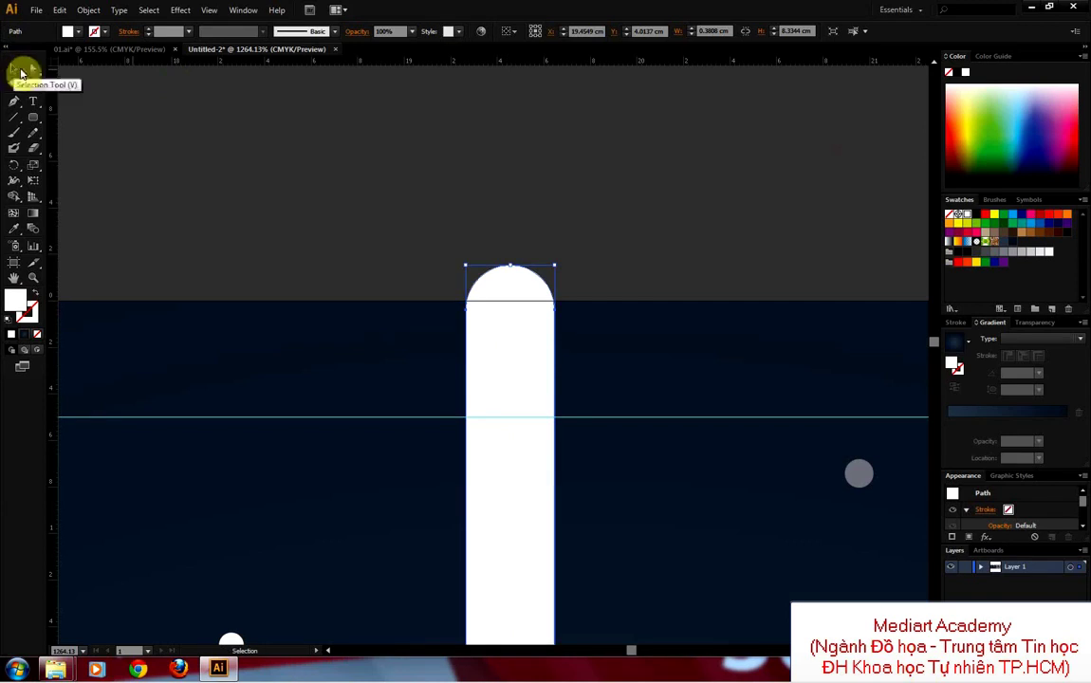
click(32, 70)
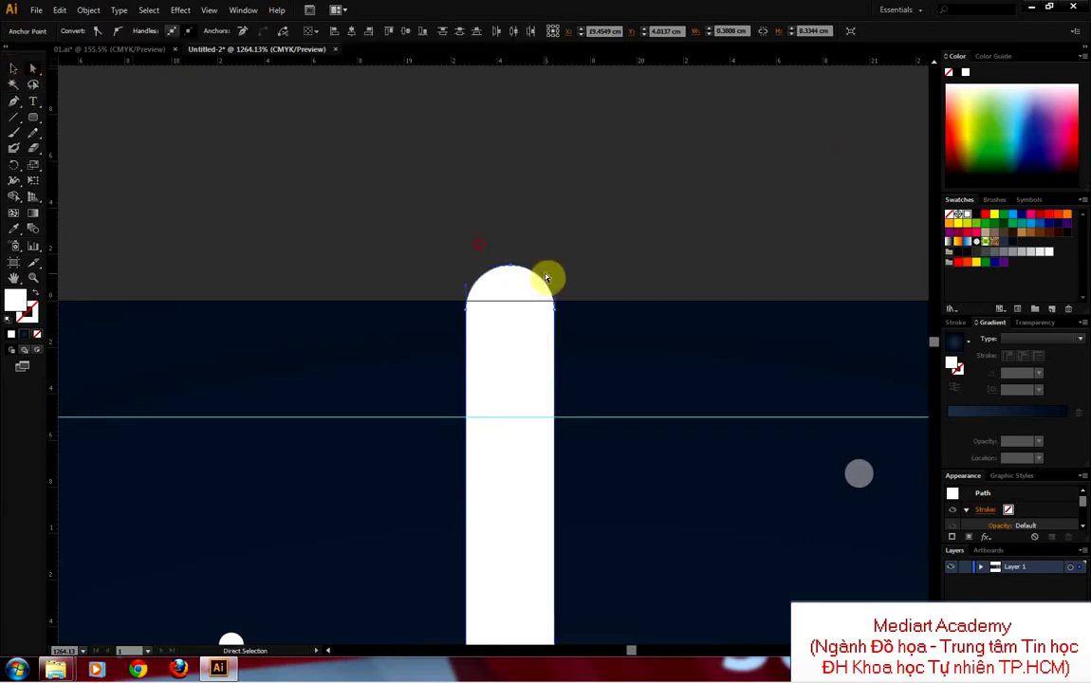
key(Delete)
Step: Align the 0.38 × 8.33 cm white strip with the panel's top edge and zoom out
click(14, 68)
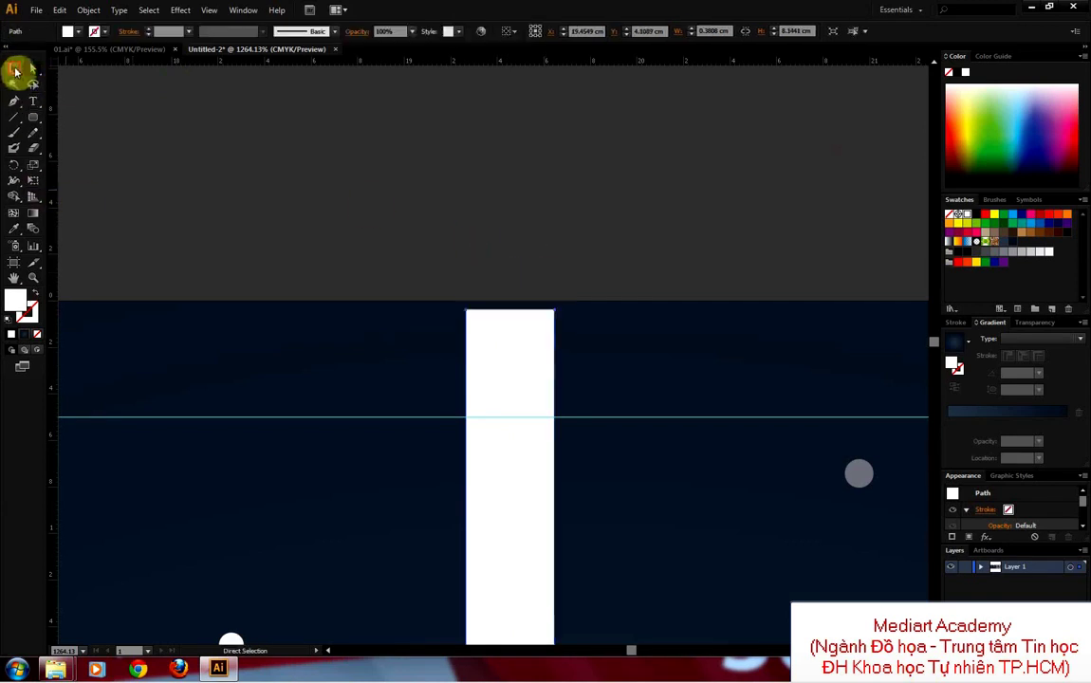
drag(519, 367, 516, 361)
click(539, 262)
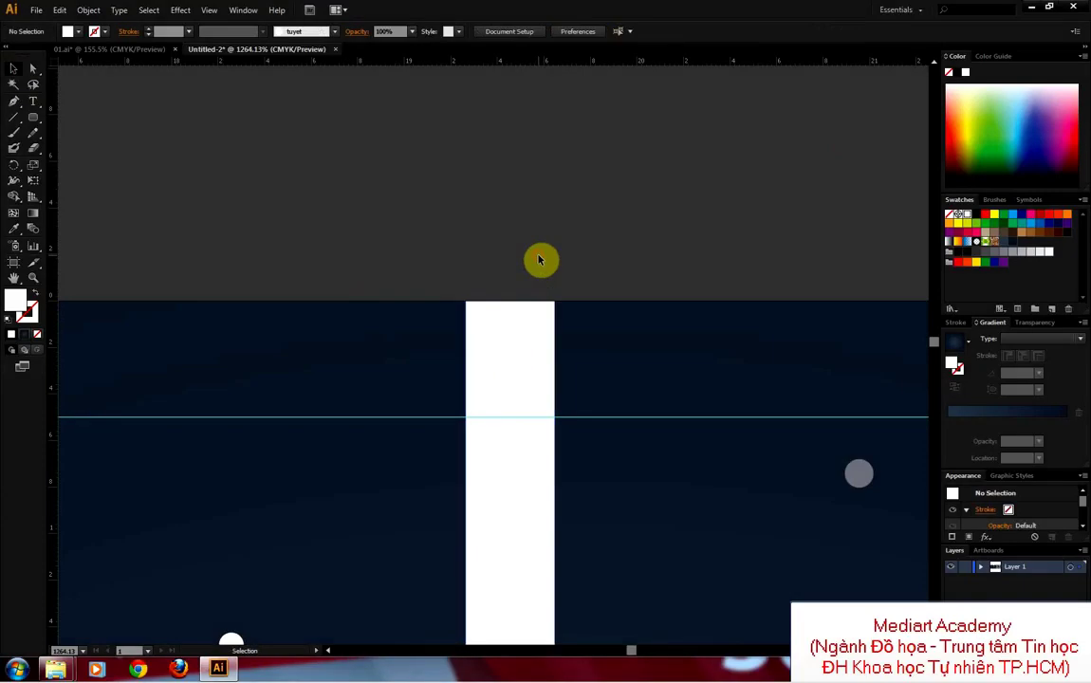
key(ctrl+minus)
key(ctrl+minus)
key(ctrl+minus)
key(ctrl+minus)
key(ctrl+minus)
key(ctrl+minus)
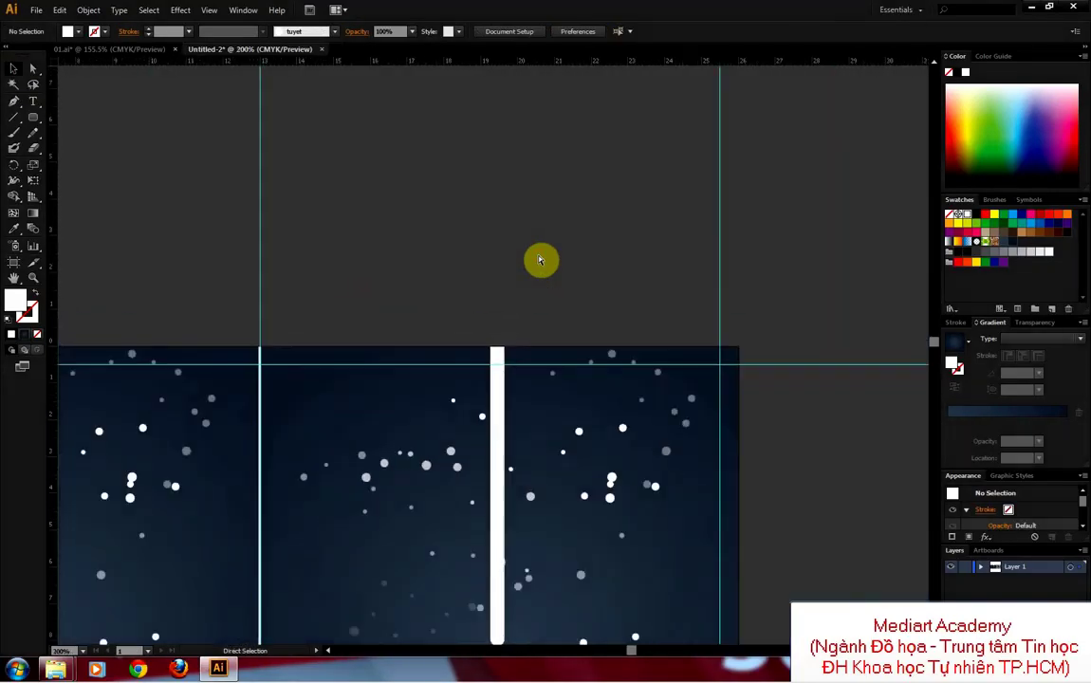
key(ctrl+minus)
key(ctrl+minus)
drag(442, 552, 623, 353)
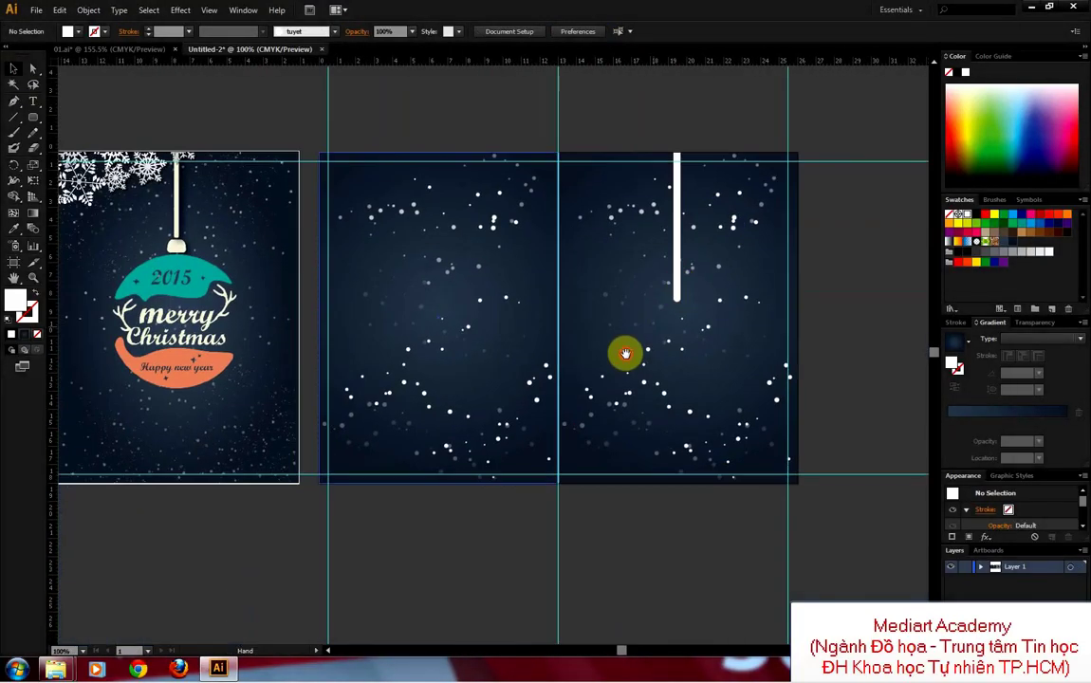
Step: Shorten the white string by pulling its bottom end up
click(677, 302)
drag(677, 302, 677, 258)
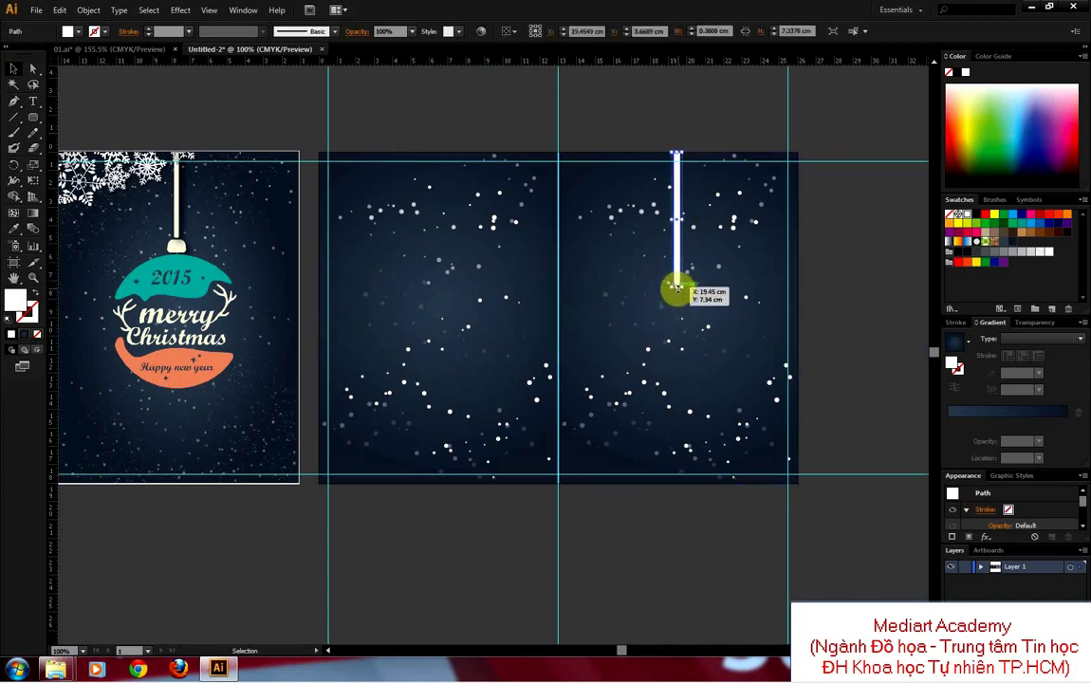
click(644, 112)
Step: Draw a small white rounded rectangle beside the finished ornament
key(z)
drag(133, 232, 349, 286)
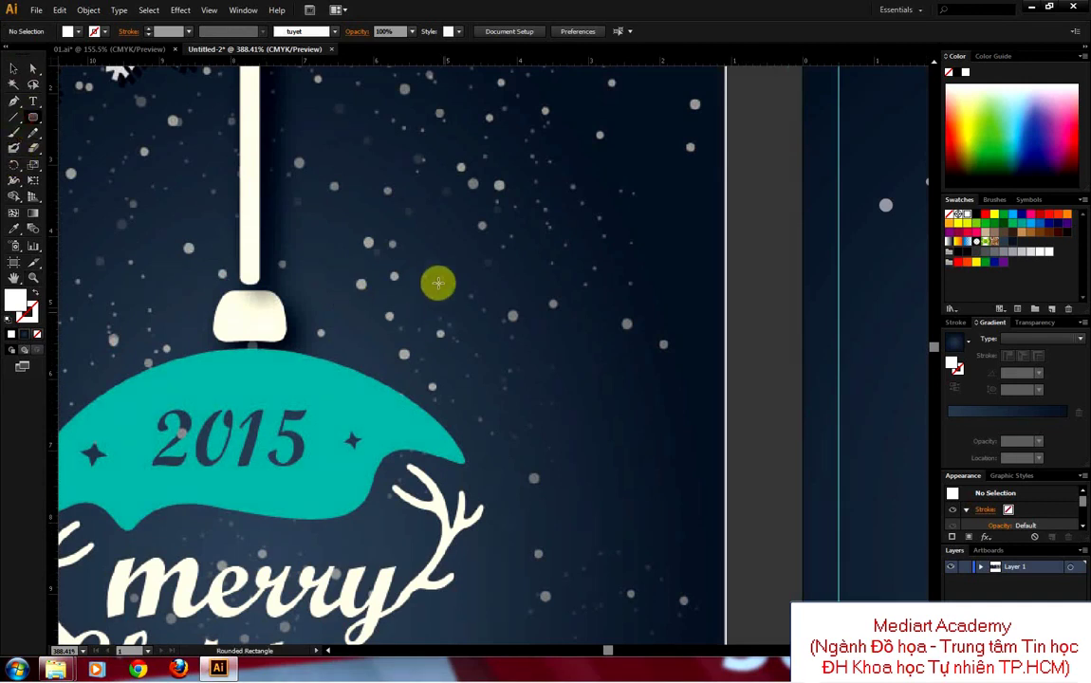
drag(436, 282, 548, 363)
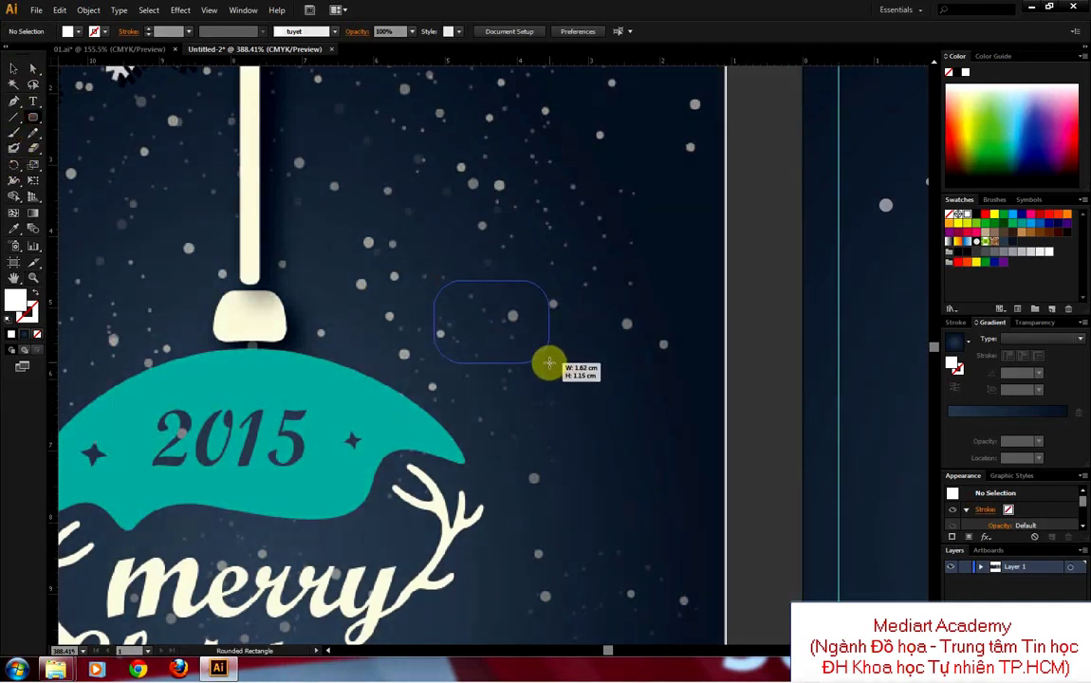
drag(549, 357, 548, 358)
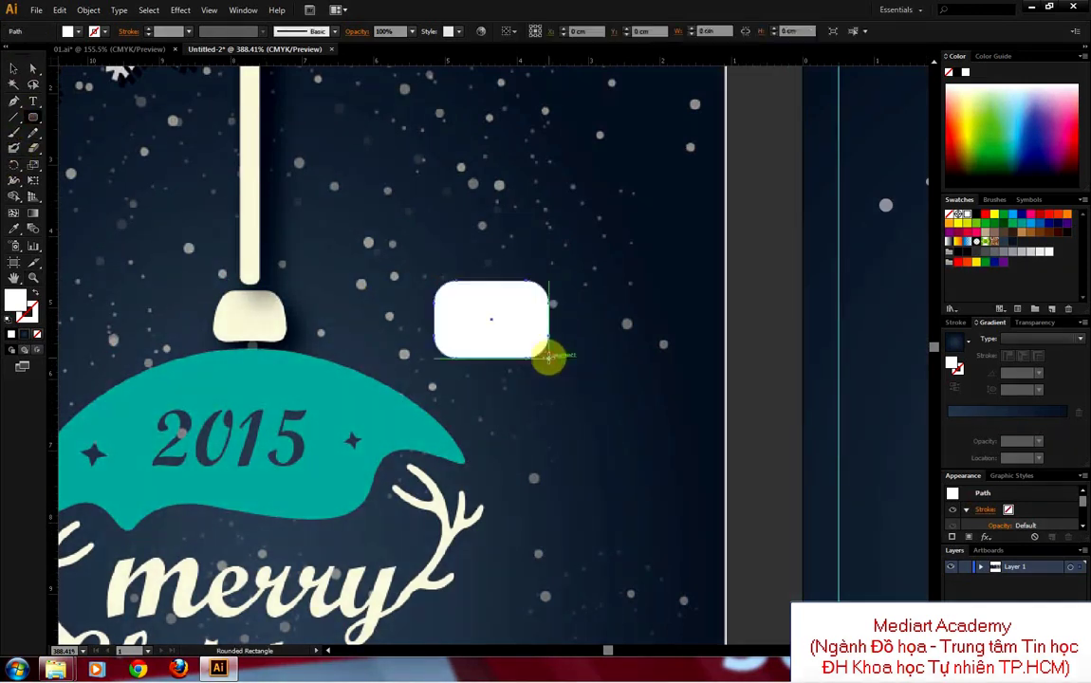
click(13, 68)
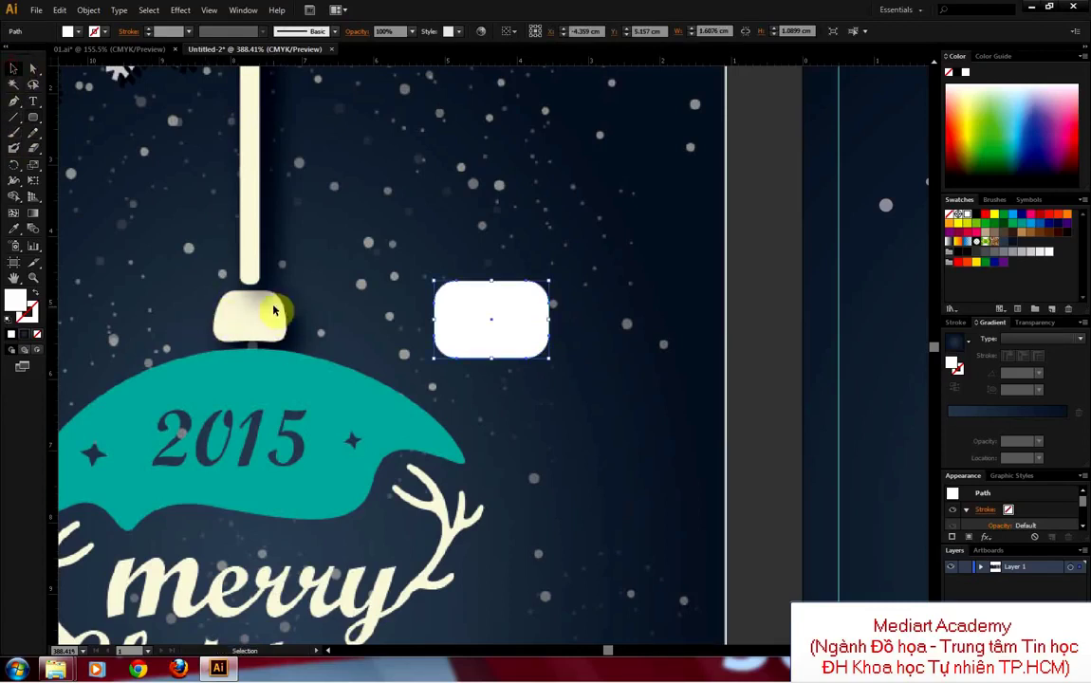
Step: Taper the rectangle's top into a 1.46 × 1.09 cm bauble cap shape
click(38, 182)
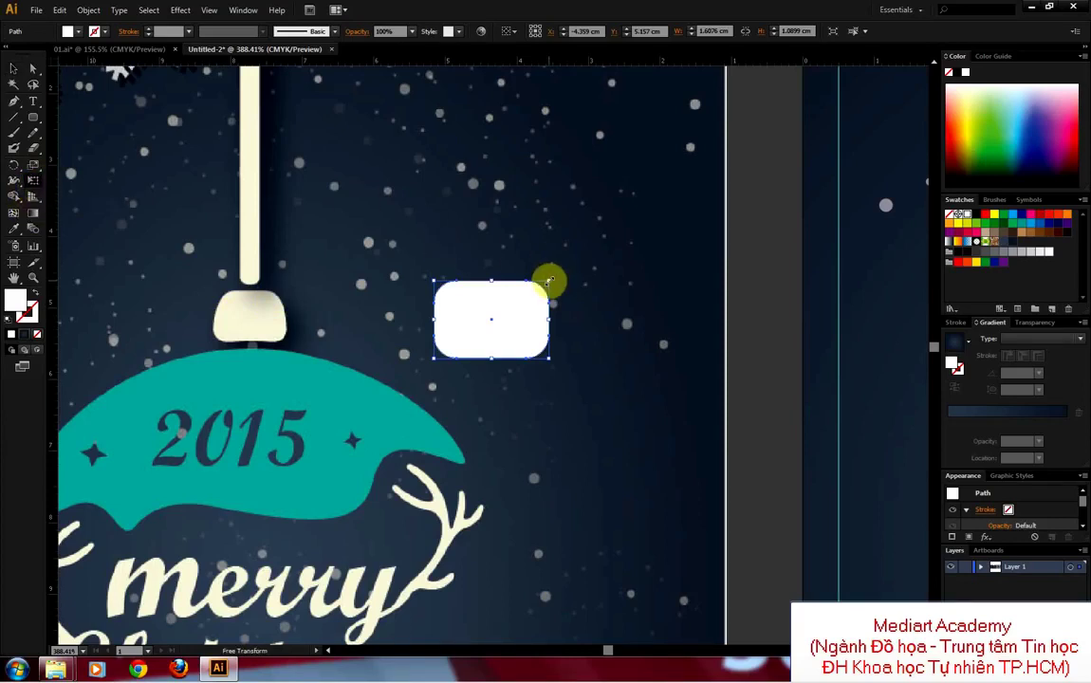
mouse_move(548, 281)
mouse_down()
mouse_move(503, 290)
mouse_move(522, 290)
mouse_up()
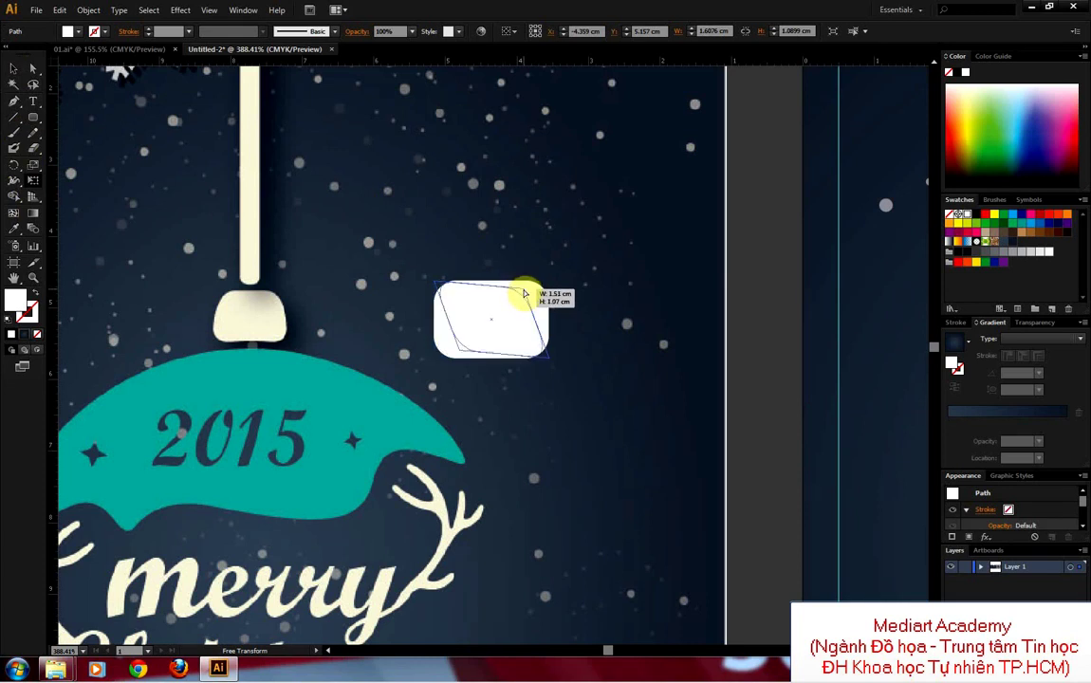
drag(523, 293, 531, 289)
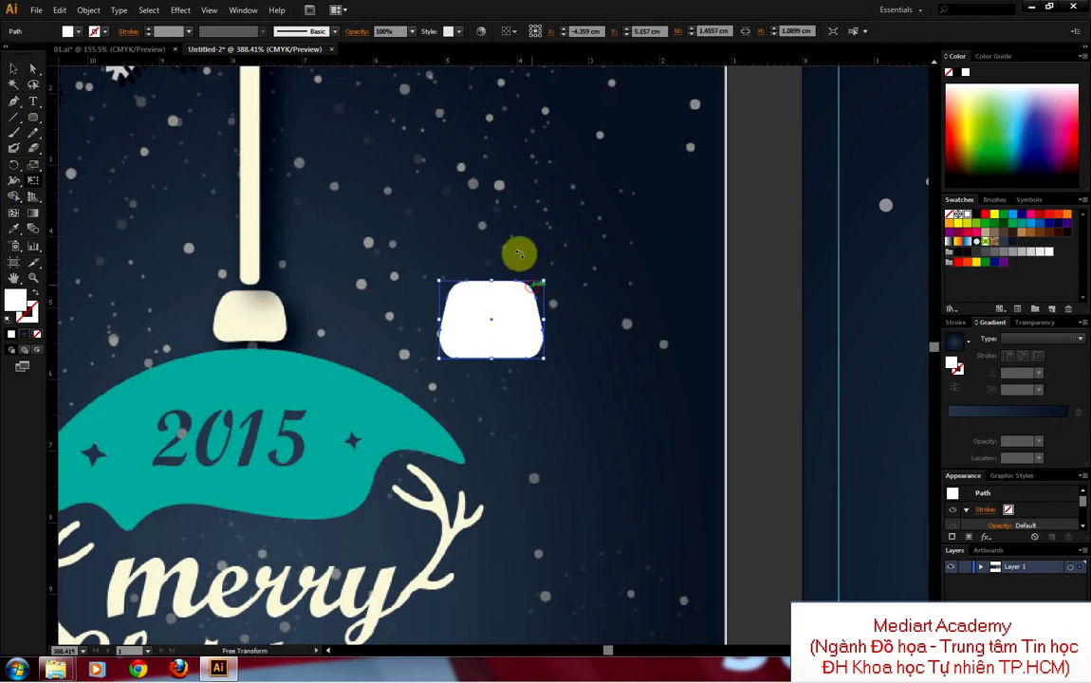
key(v)
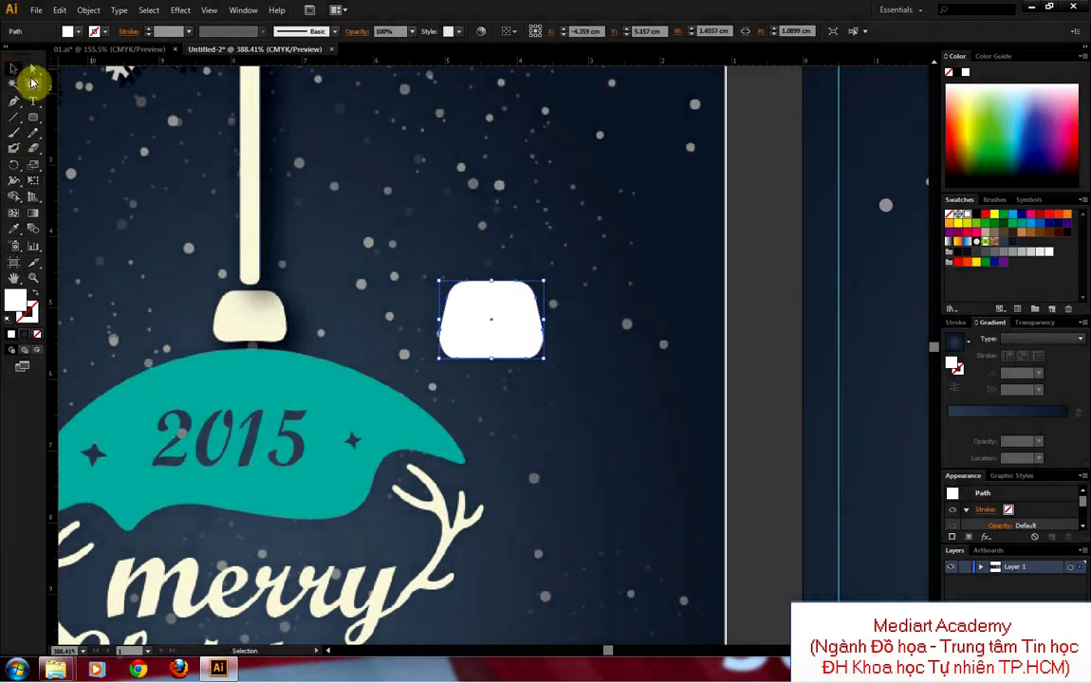
key(ctrl+minus)
key(ctrl+minus)
key(ctrl+minus)
key(ctrl+minus)
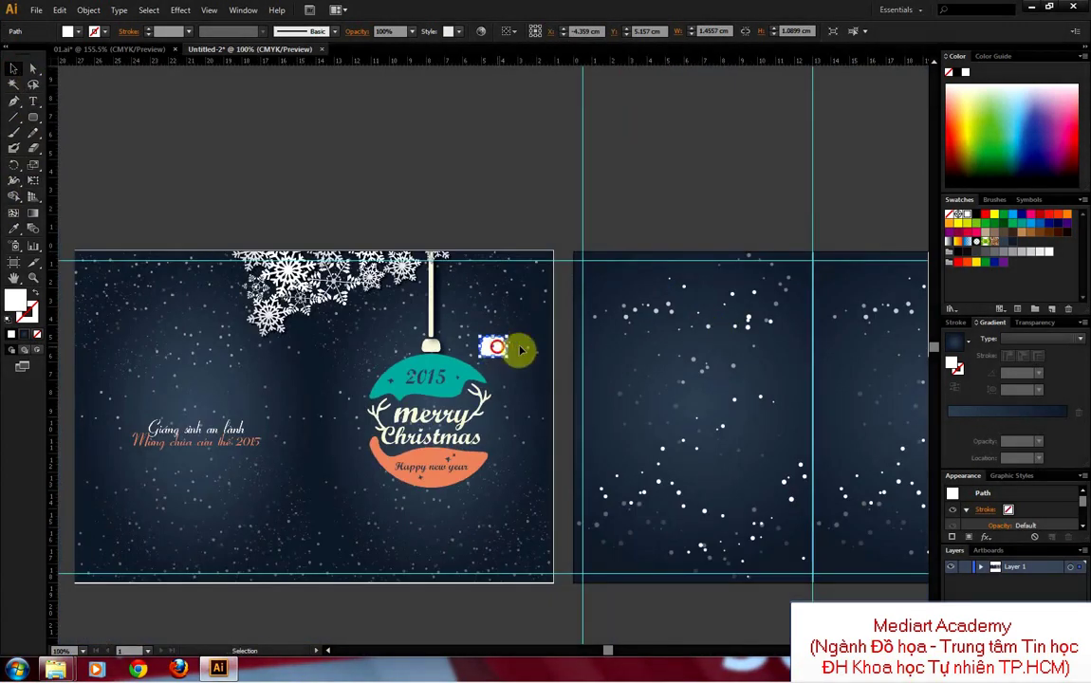
Step: Move the tapered cap under the right panel's string, shrunk to about 1.04 × 0.78 cm
drag(521, 351, 893, 353)
scroll(896, 360, right, 5)
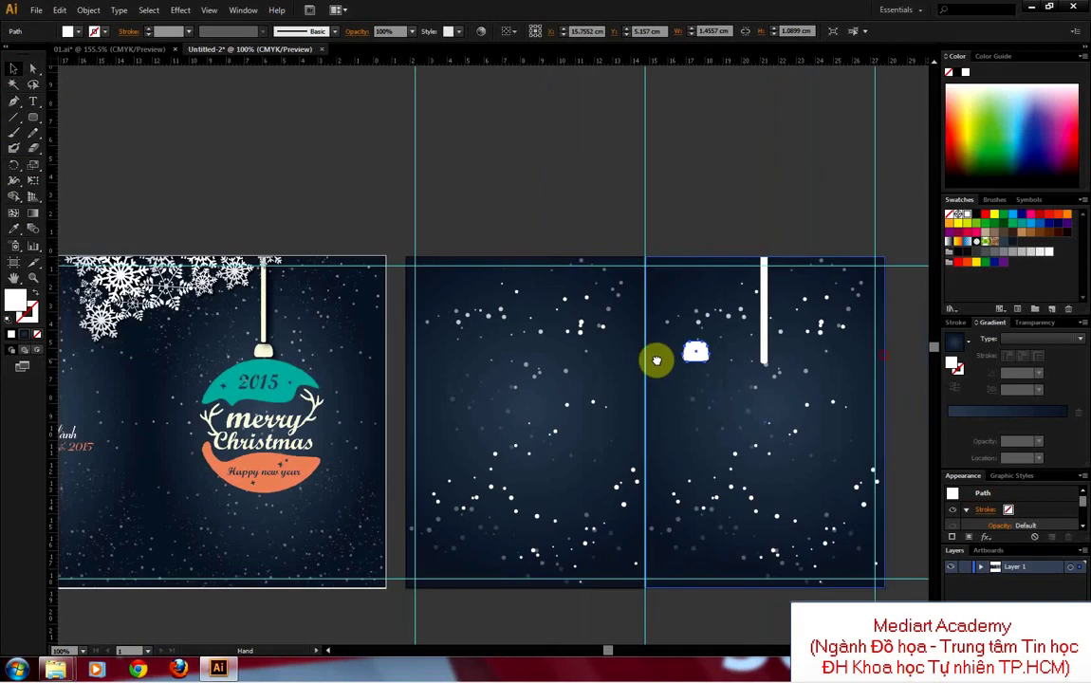
drag(626, 357, 694, 389)
scroll(702, 398, up, 5)
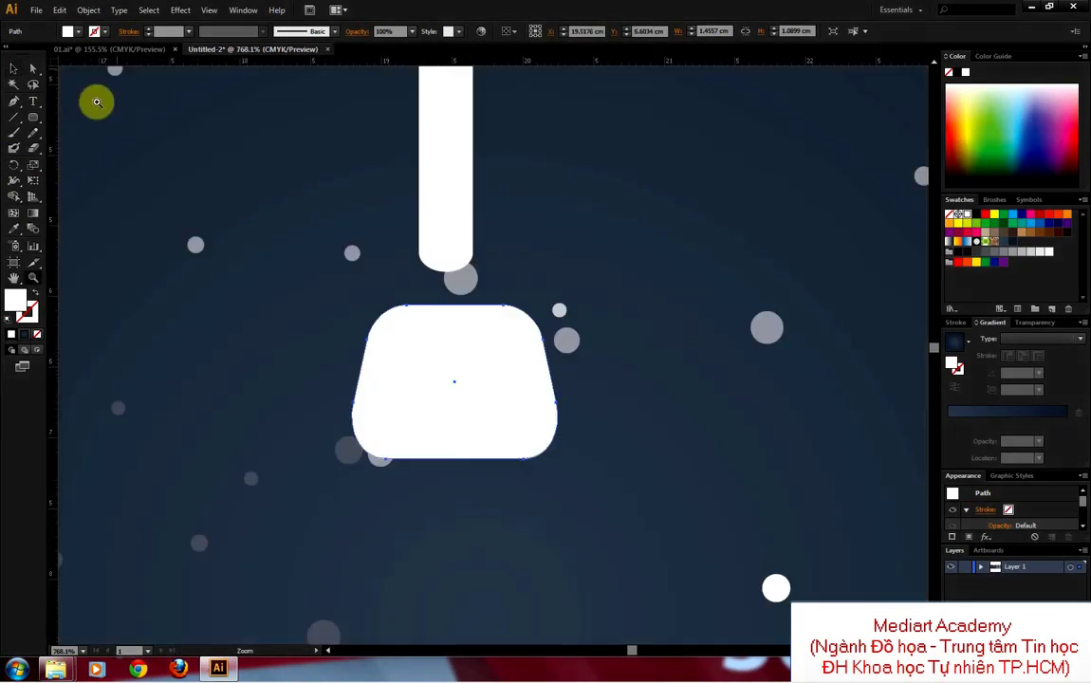
click(15, 68)
drag(560, 310, 529, 326)
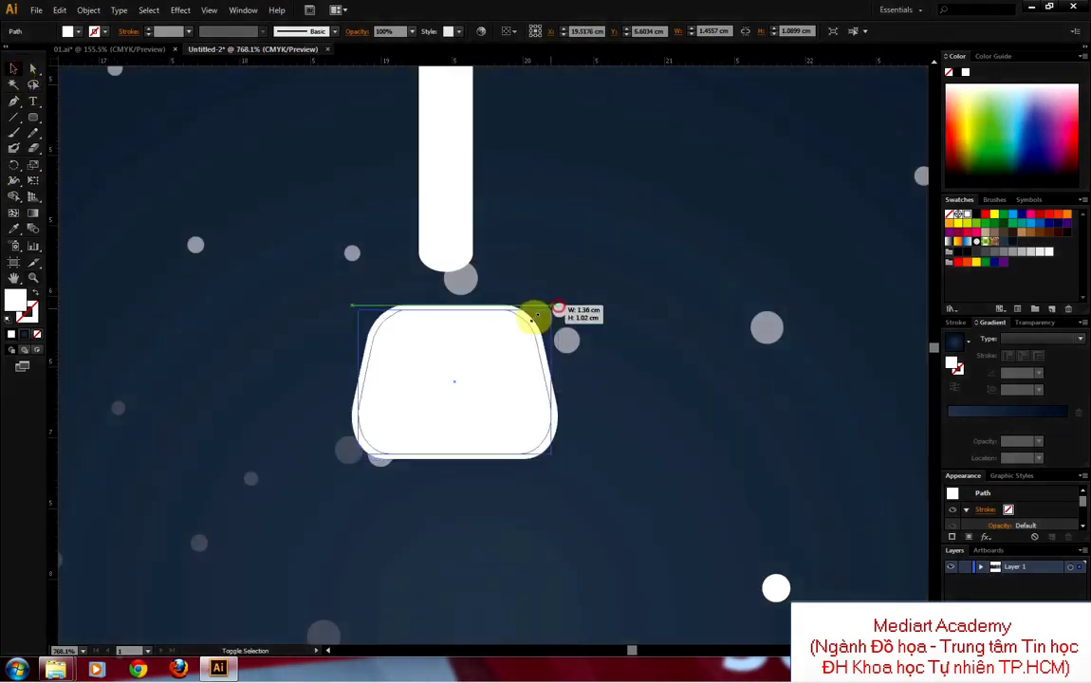
drag(470, 365, 450, 324)
scroll(538, 332, down, 3)
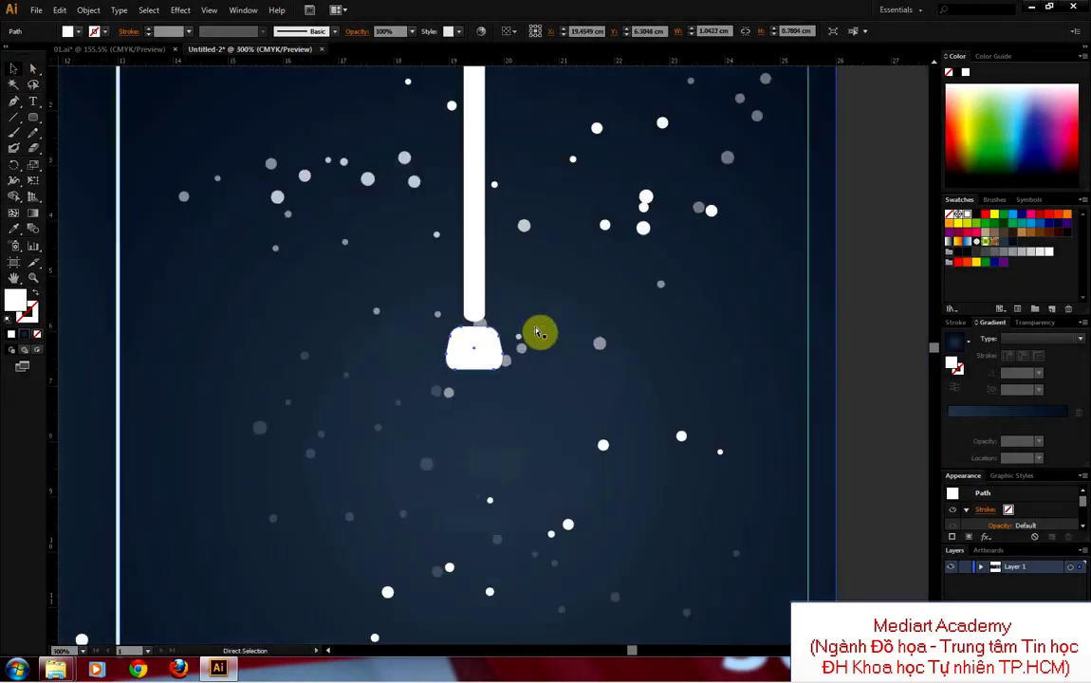
scroll(538, 332, down, 2)
mouse_move(280, 395)
mouse_down()
mouse_move(410, 363)
mouse_move(489, 363)
mouse_up()
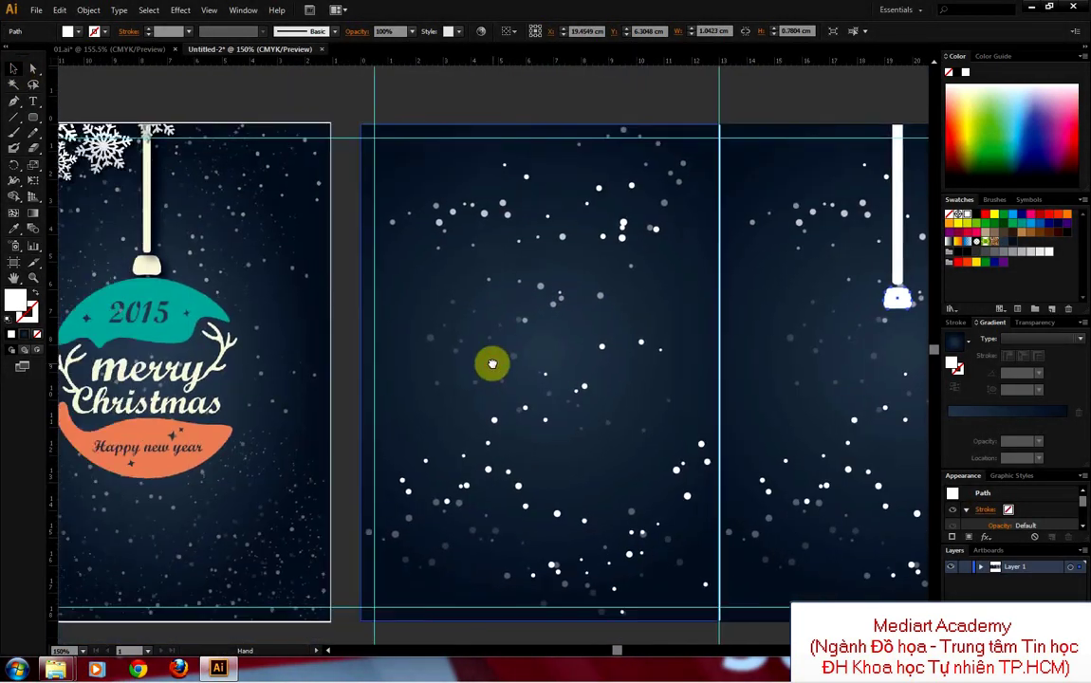
drag(426, 419, 200, 378)
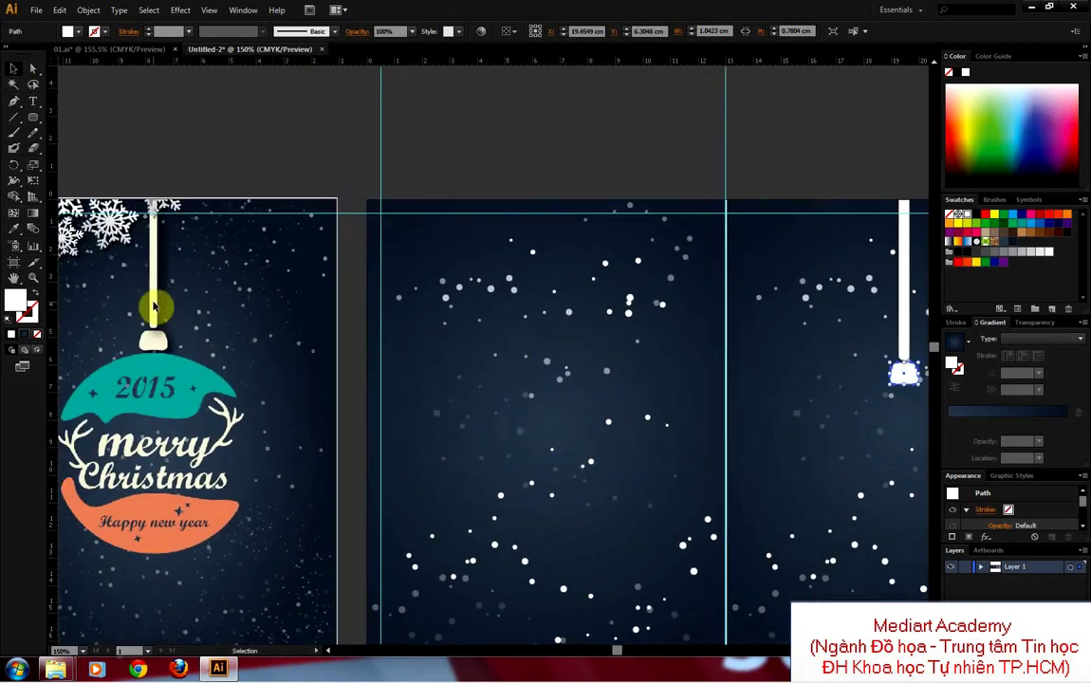
mouse_move(733, 302)
mouse_down()
mouse_move(693, 260)
mouse_move(555, 291)
mouse_up()
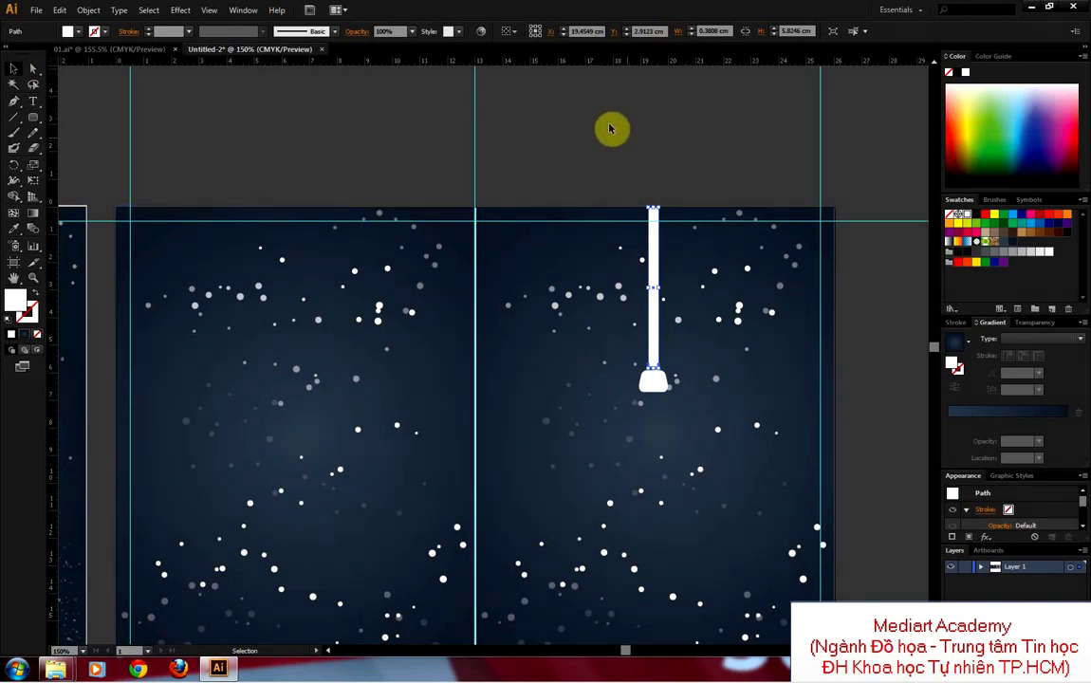
Step: Give the white string a Multiply drop shadow: 60% opacity, 0.25 cm offsets, 0.18 cm blur
click(180, 10)
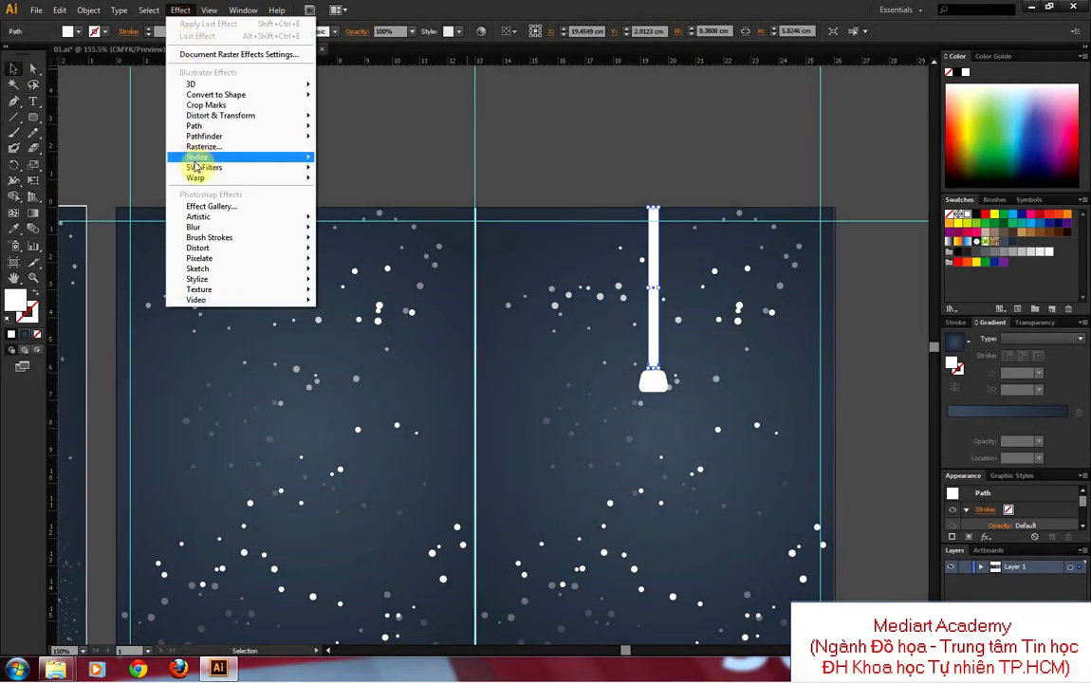
mouse_move(204, 157)
click(377, 164)
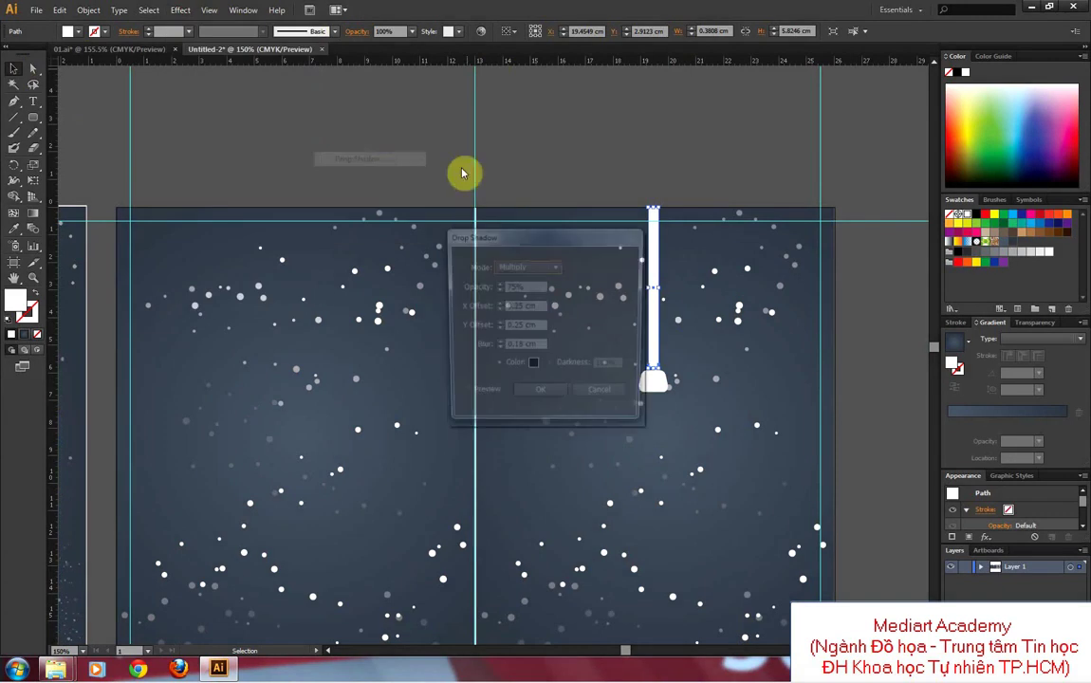
drag(549, 239, 499, 185)
click(441, 340)
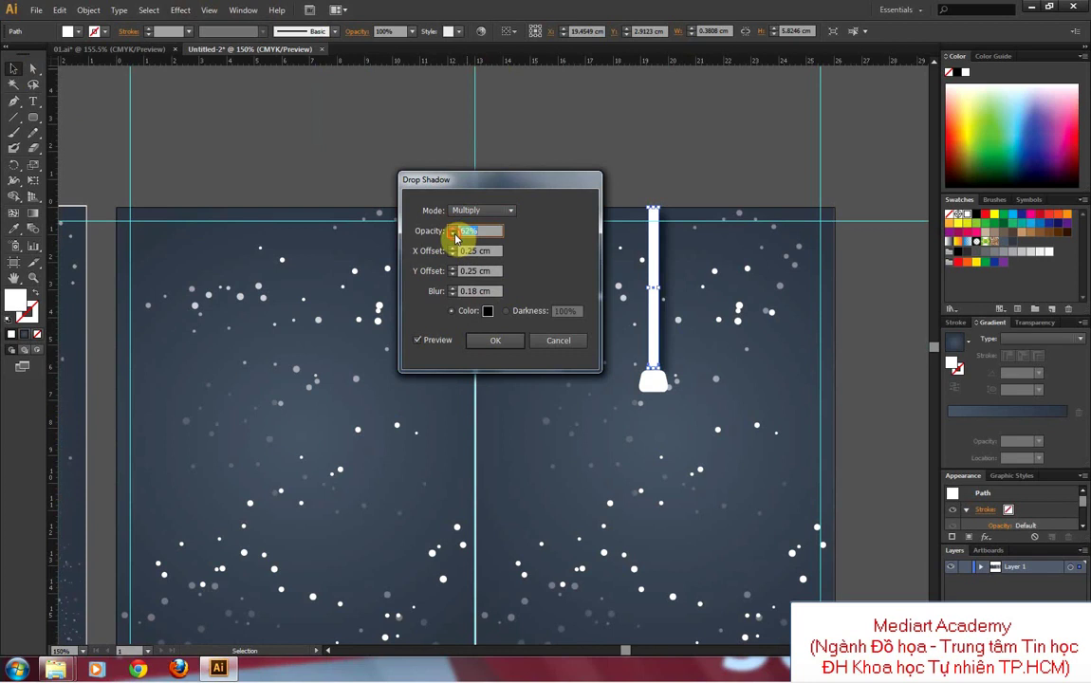
click(495, 340)
click(621, 150)
Step: Nudge the tapered cap up so it sits against the string's end
key(ctrl+plus)
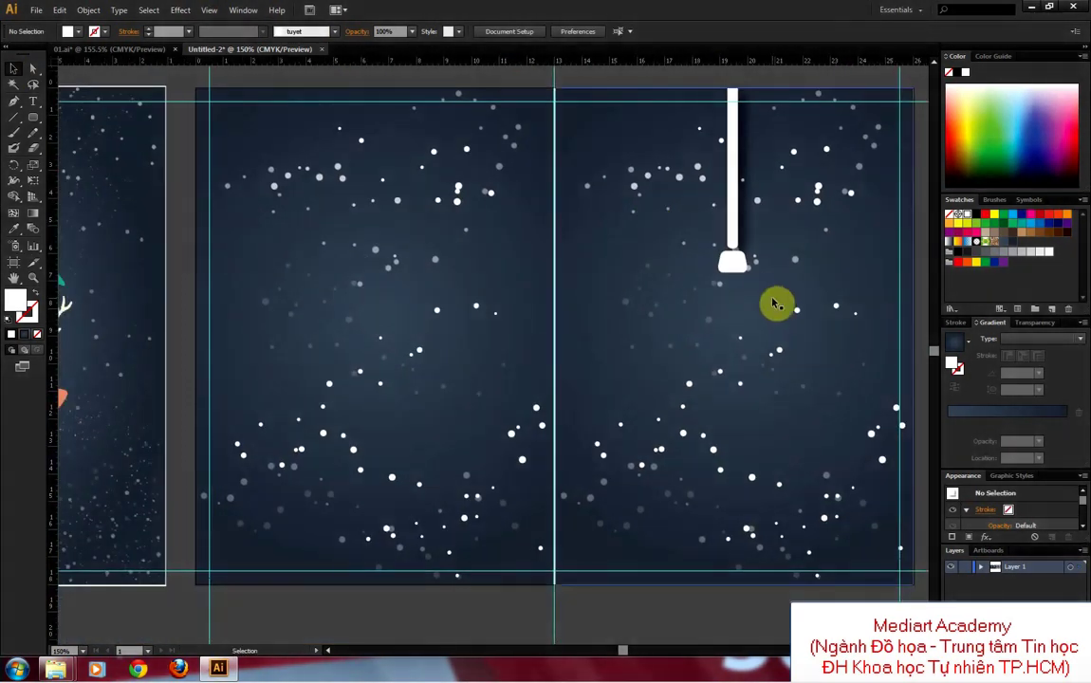
key(a)
key(ctrl+plus)
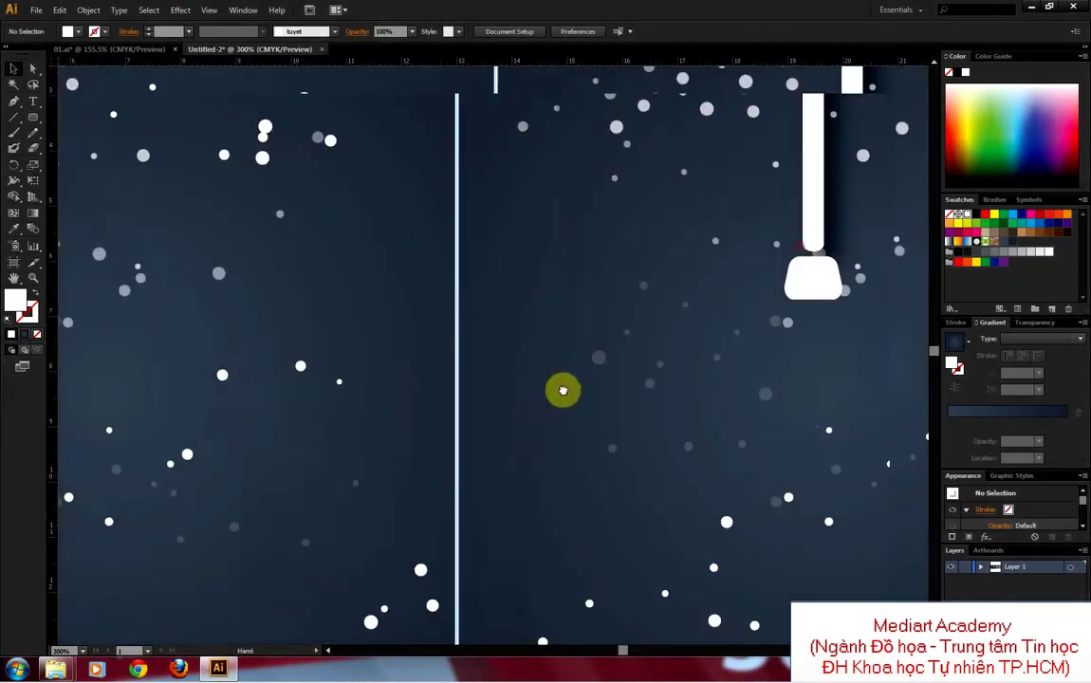
drag(686, 343, 685, 339)
click(691, 328)
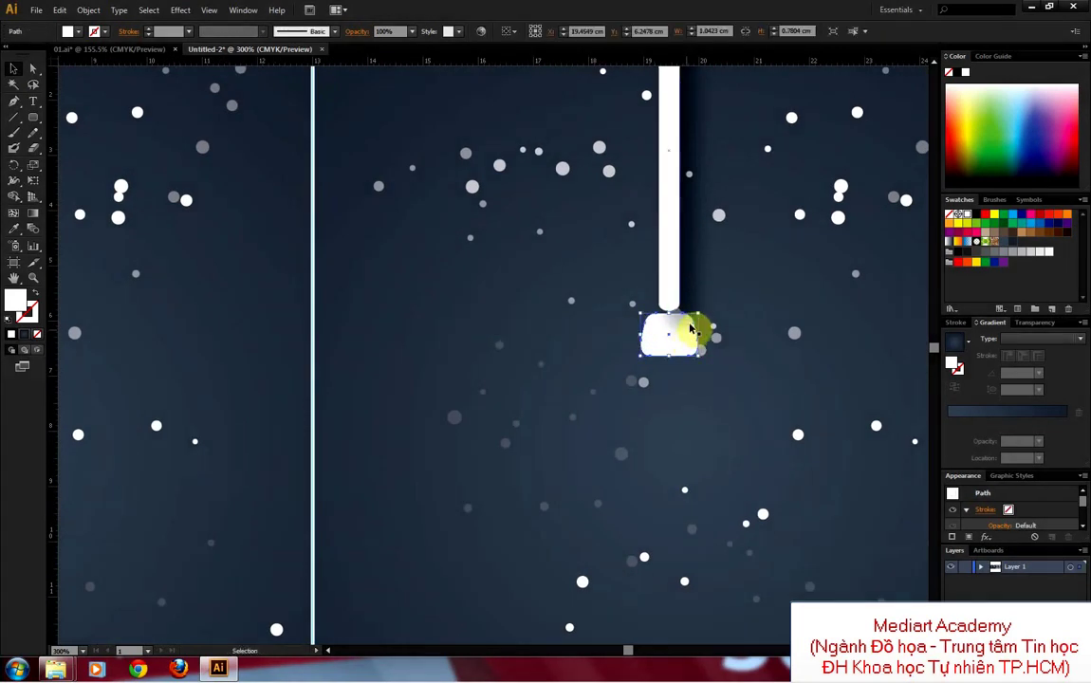
key(ctrl+minus)
key(ctrl+minus)
key(ctrl+minus)
key(ctrl+minus)
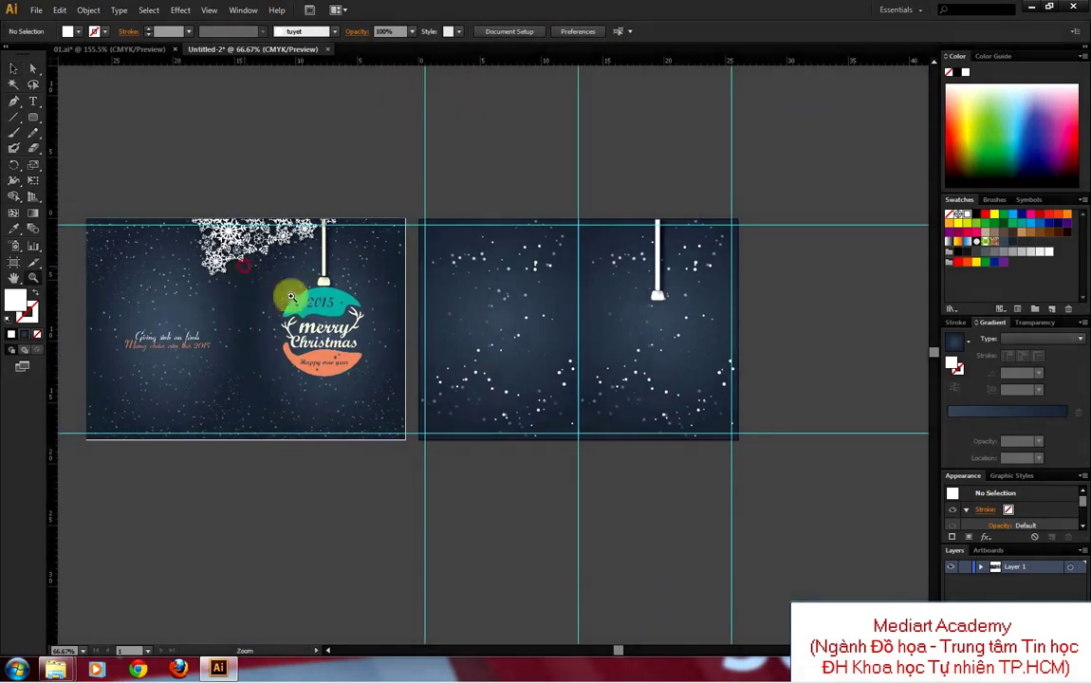
drag(262, 265, 667, 415)
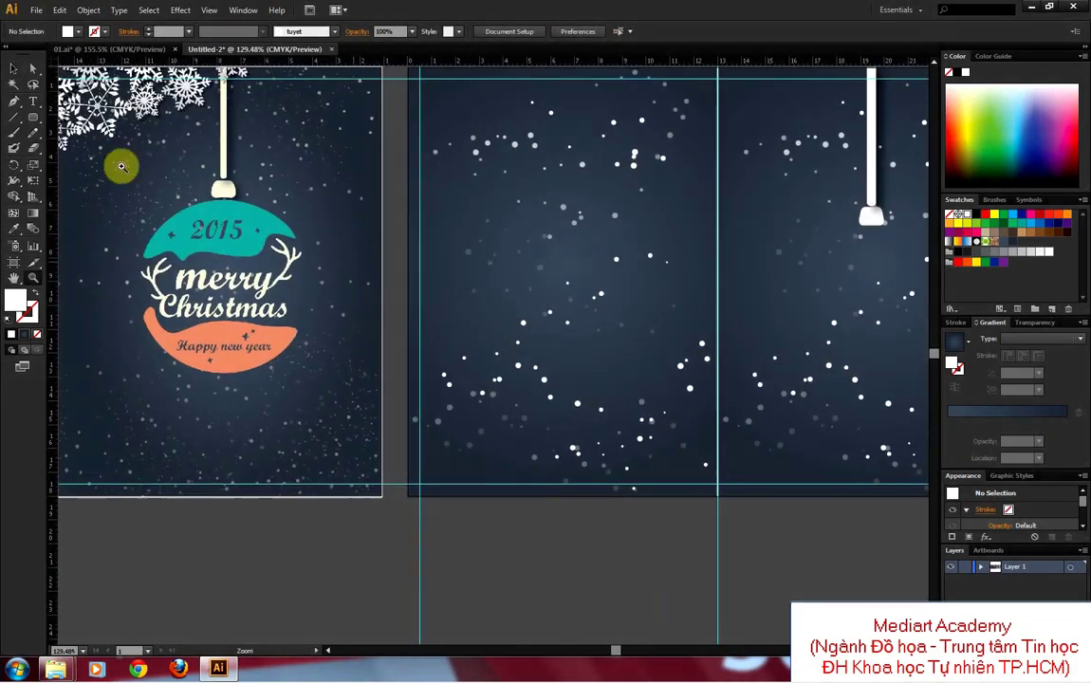
Step: Draw a 7.19 cm white circle matching the ornament and move it into the second panel
click(33, 119)
click(100, 116)
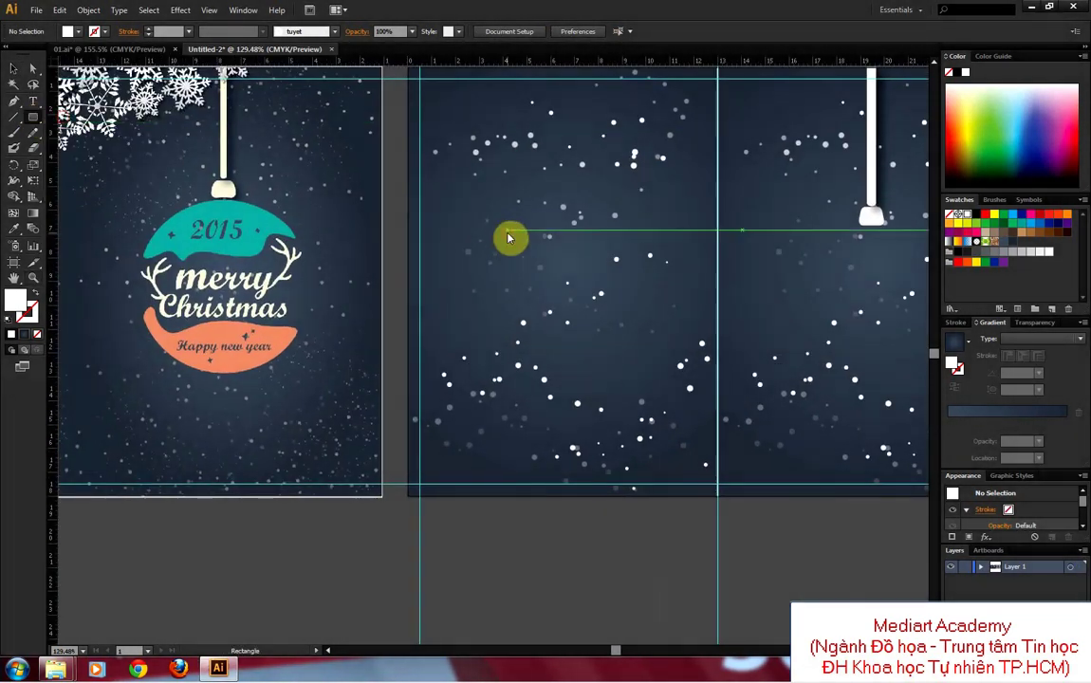
click(507, 233)
click(575, 357)
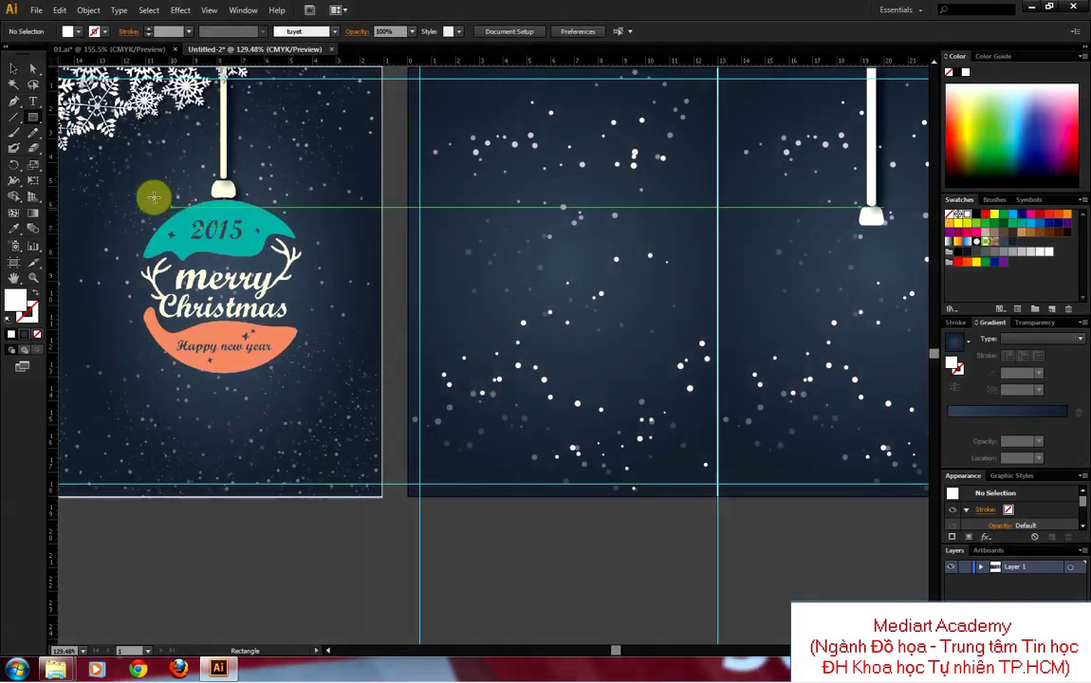
drag(31, 118, 70, 144)
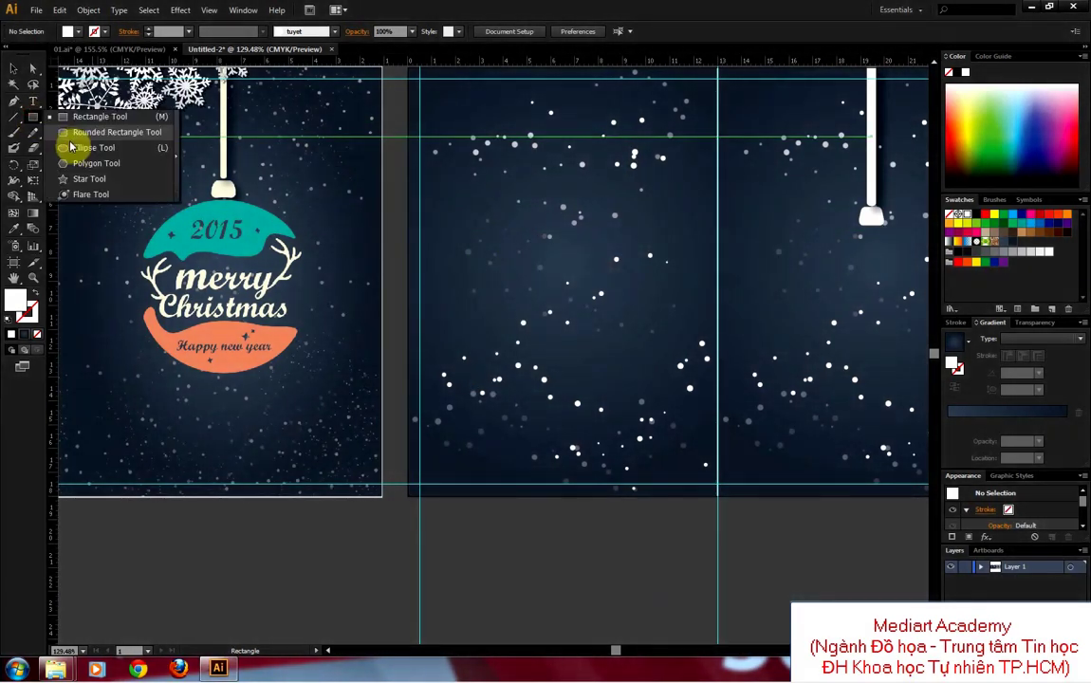
drag(143, 203, 294, 375)
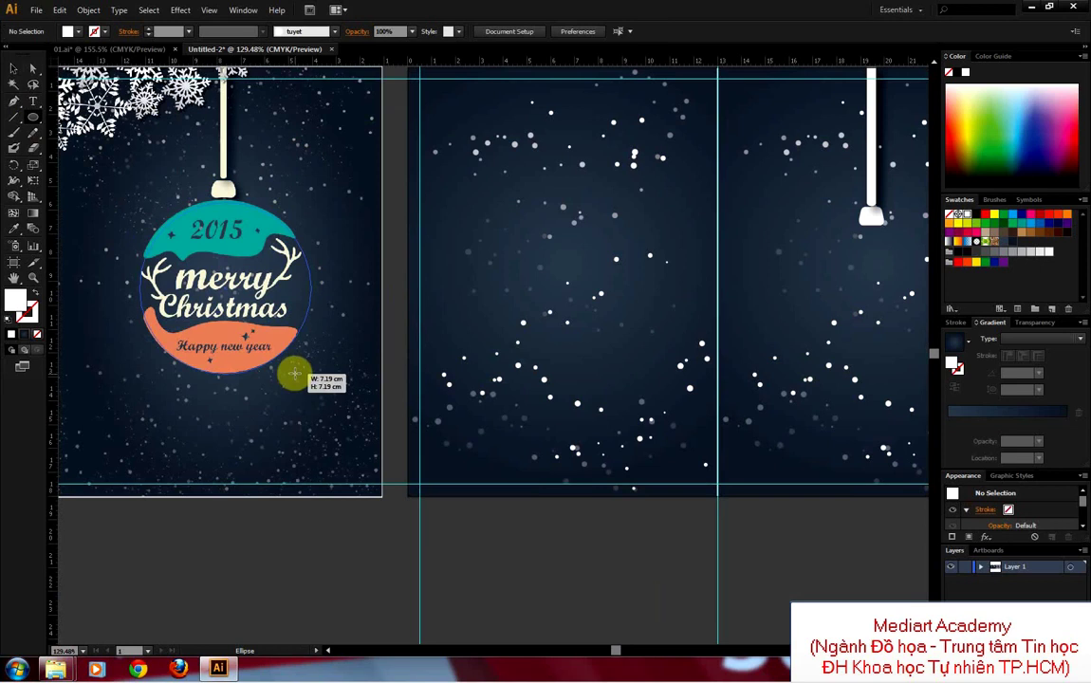
click(13, 69)
drag(239, 308, 703, 315)
click(564, 225)
Step: Lock both blue curve groups and move the white circle 5.2 cm left to X 6.61 cm
click(91, 9)
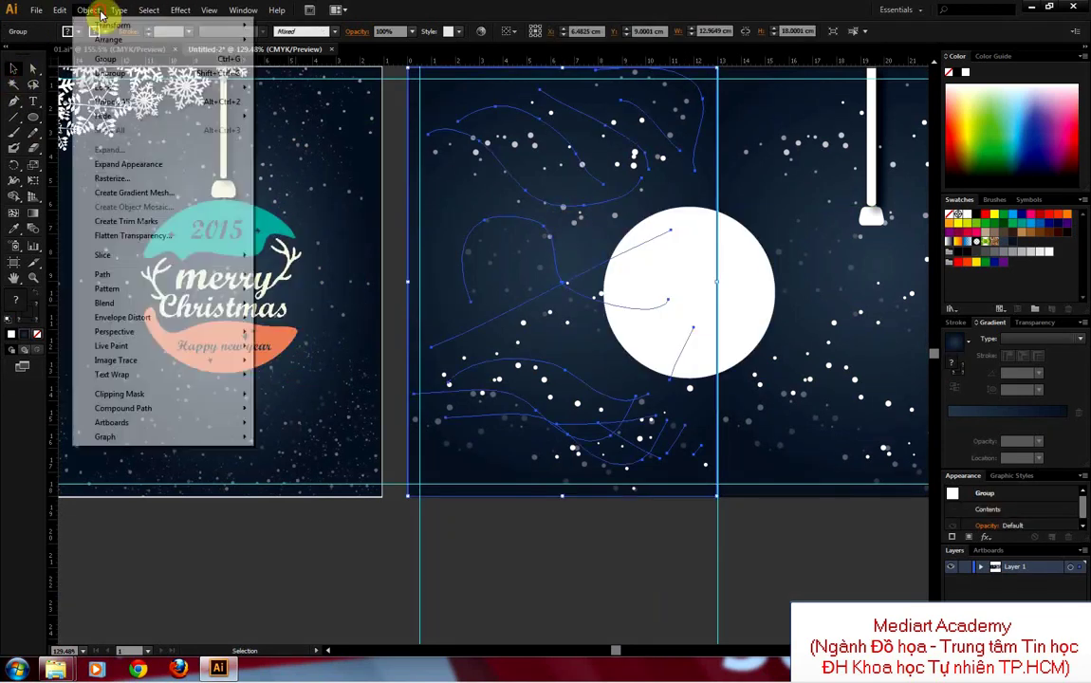
mouse_move(104, 87)
click(275, 86)
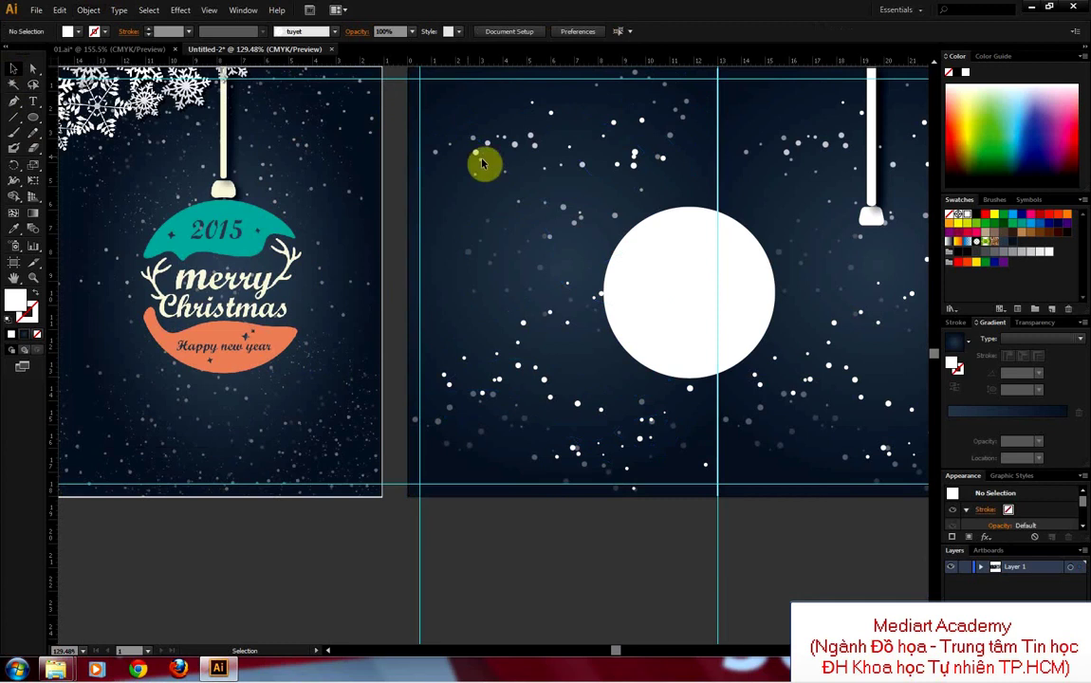
click(768, 175)
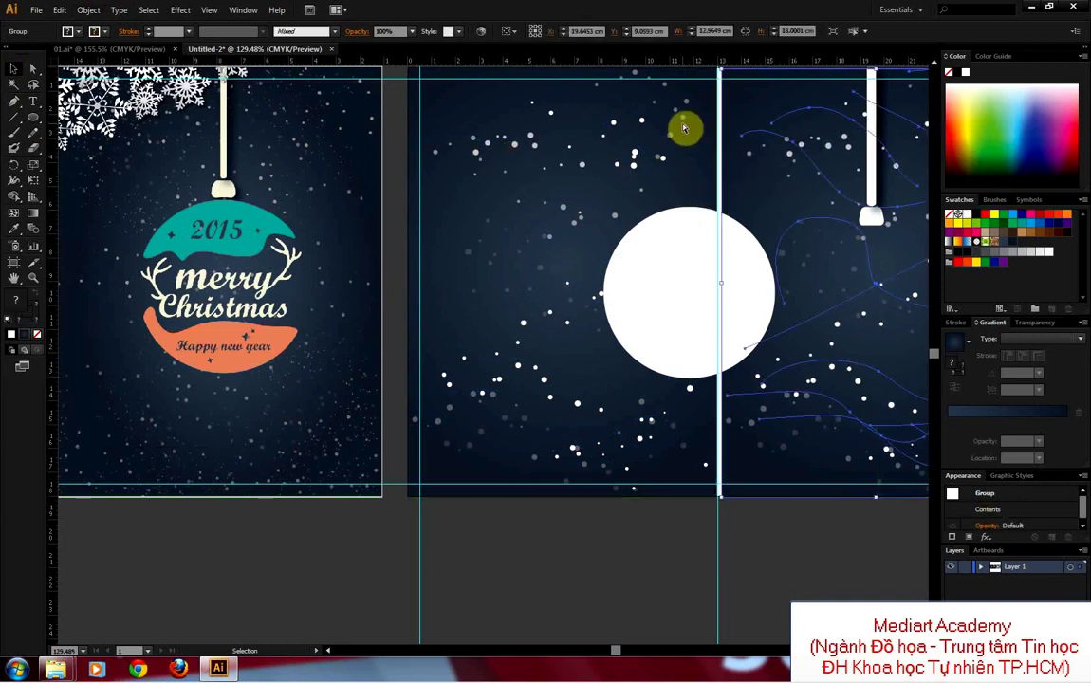
click(88, 9)
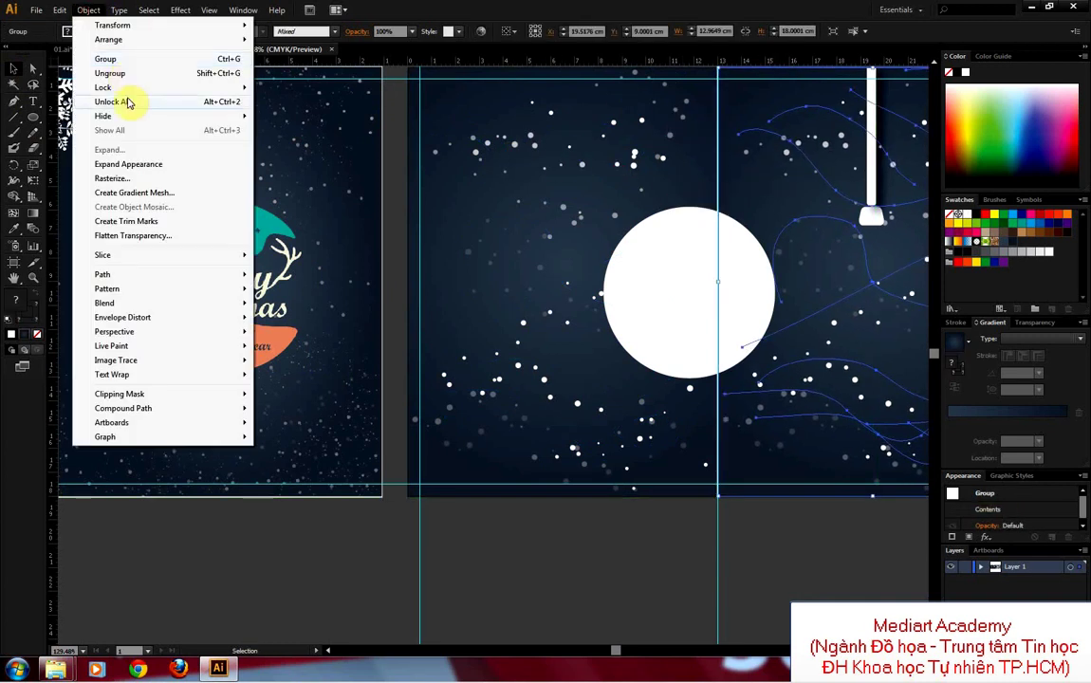
click(294, 87)
drag(645, 261, 521, 261)
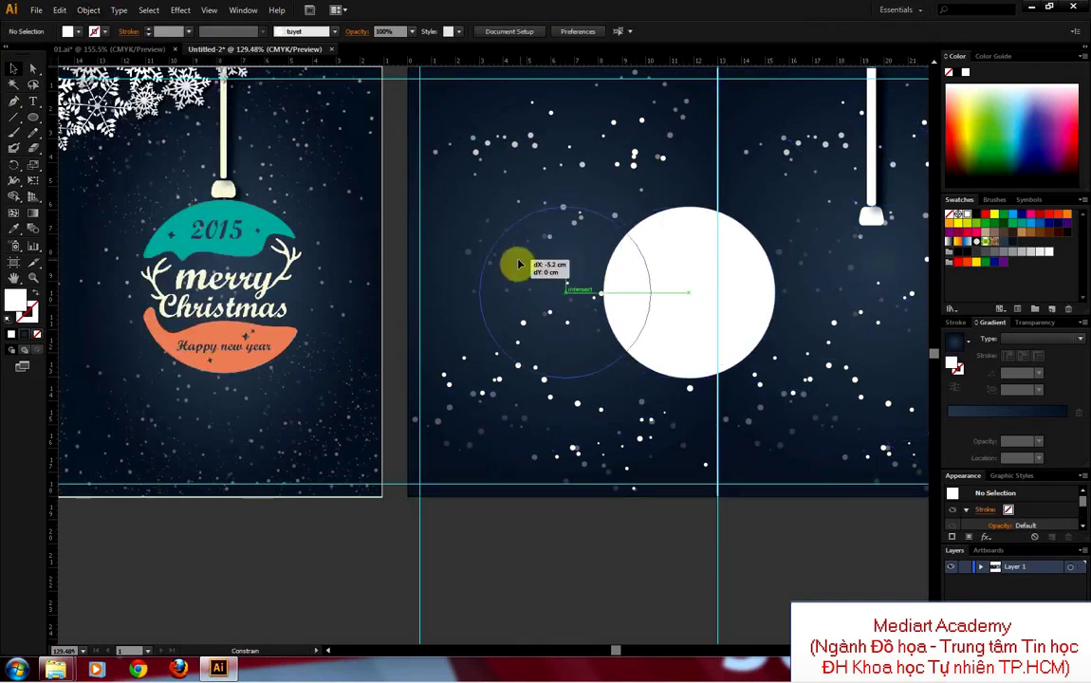
click(16, 104)
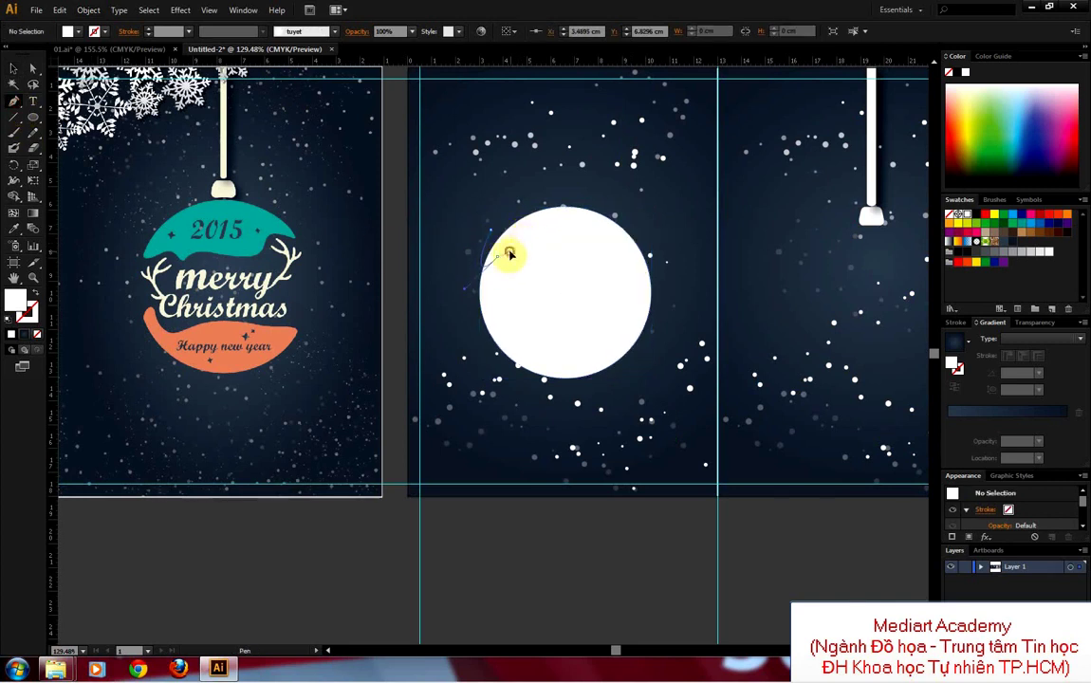
Step: Pen-draw a green wavy-edged cap shape over the white circle's top
mouse_move(490, 231)
mouse_down()
mouse_move(491, 278)
mouse_move(523, 273)
mouse_up()
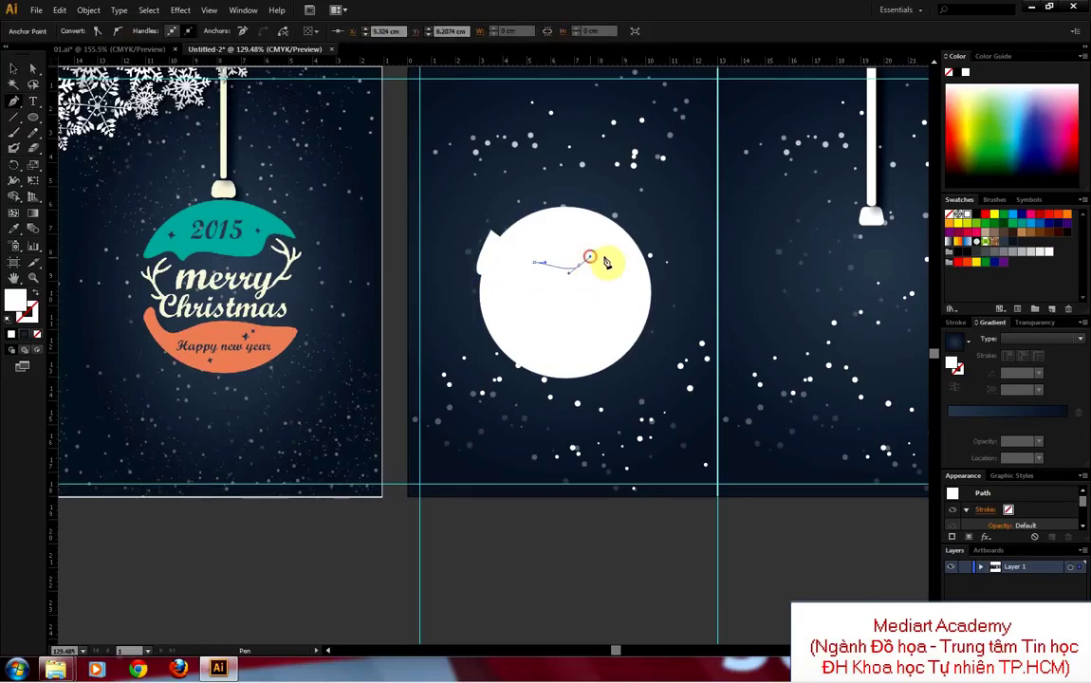
drag(634, 251, 653, 252)
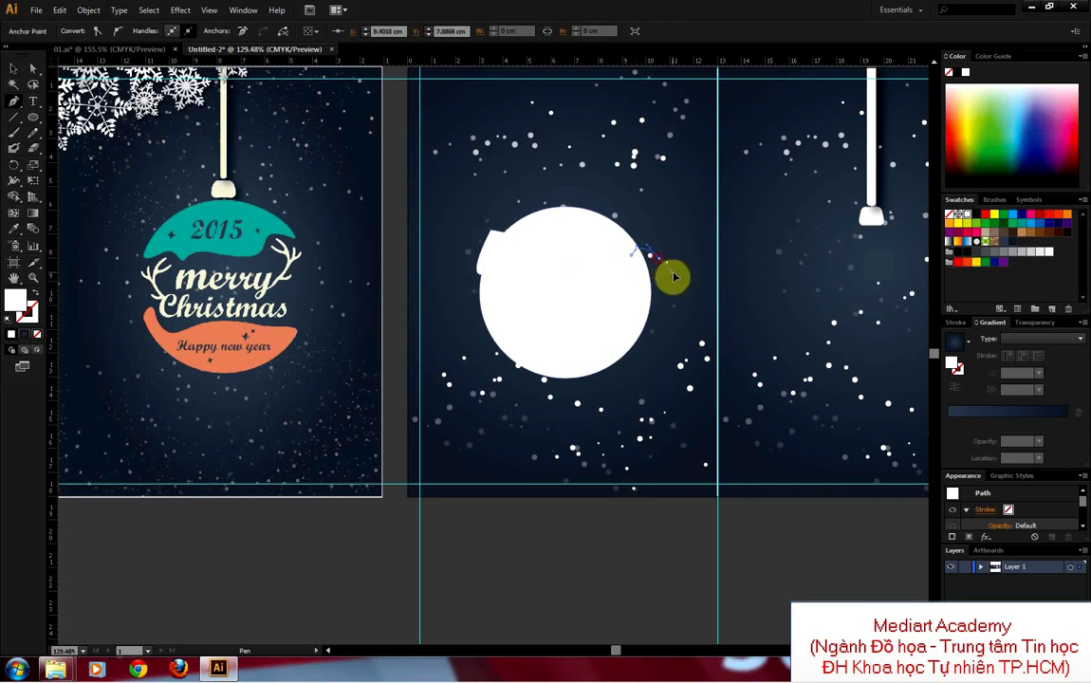
click(584, 180)
drag(494, 222, 494, 234)
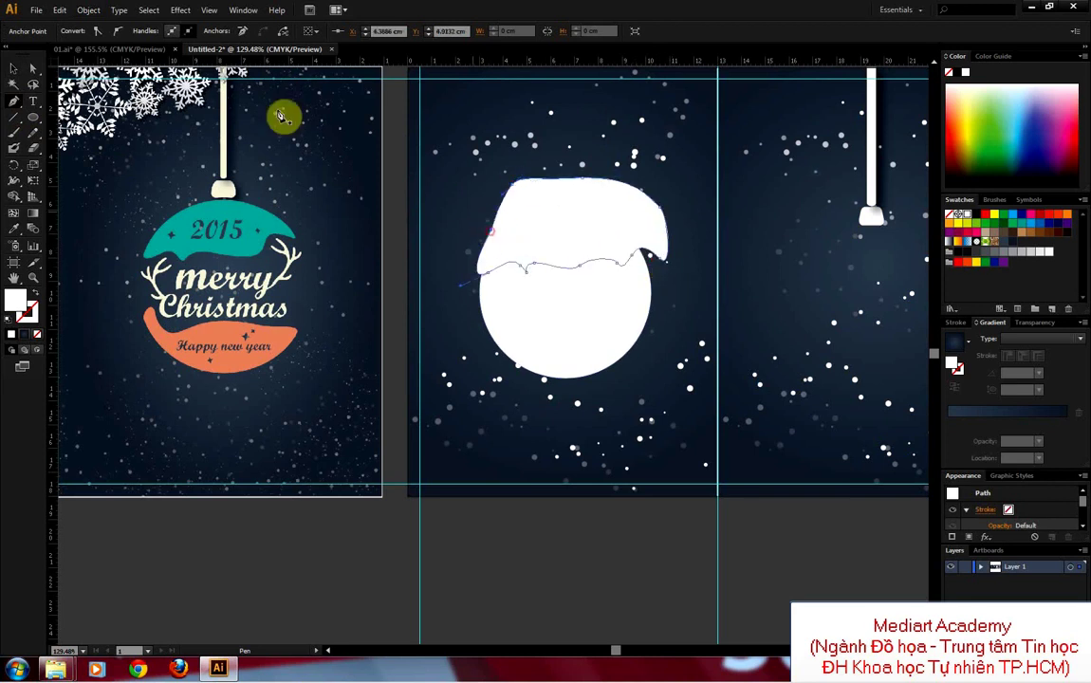
click(13, 68)
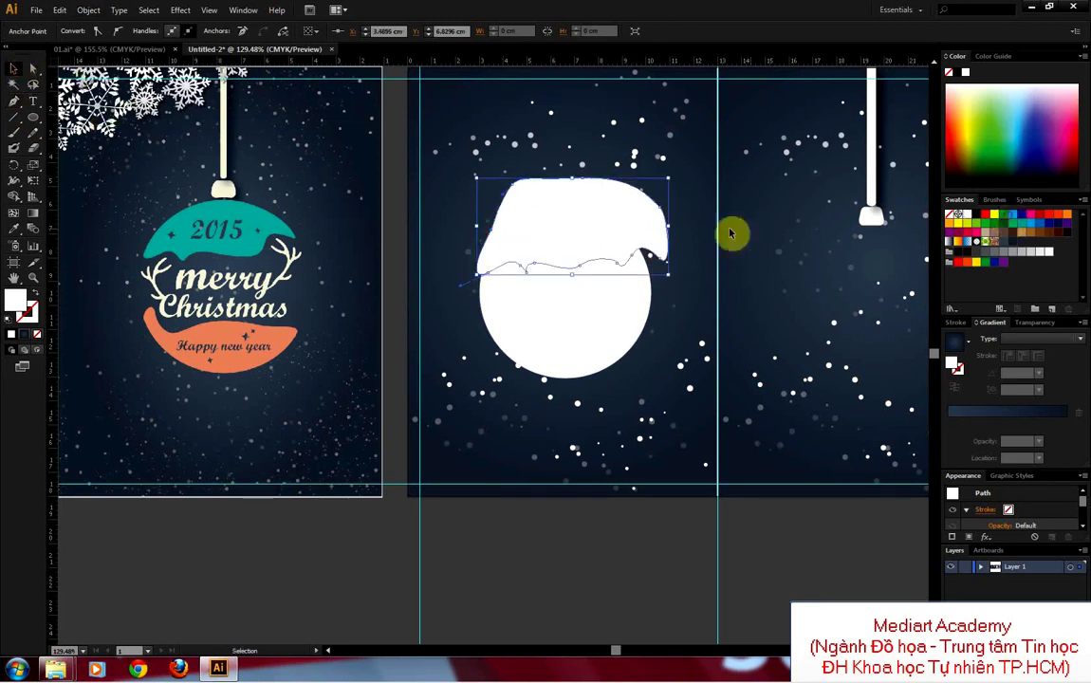
click(985, 224)
Step: Intersect the cap with the circle and recolour it teal from the 2015 ornament
click(620, 309)
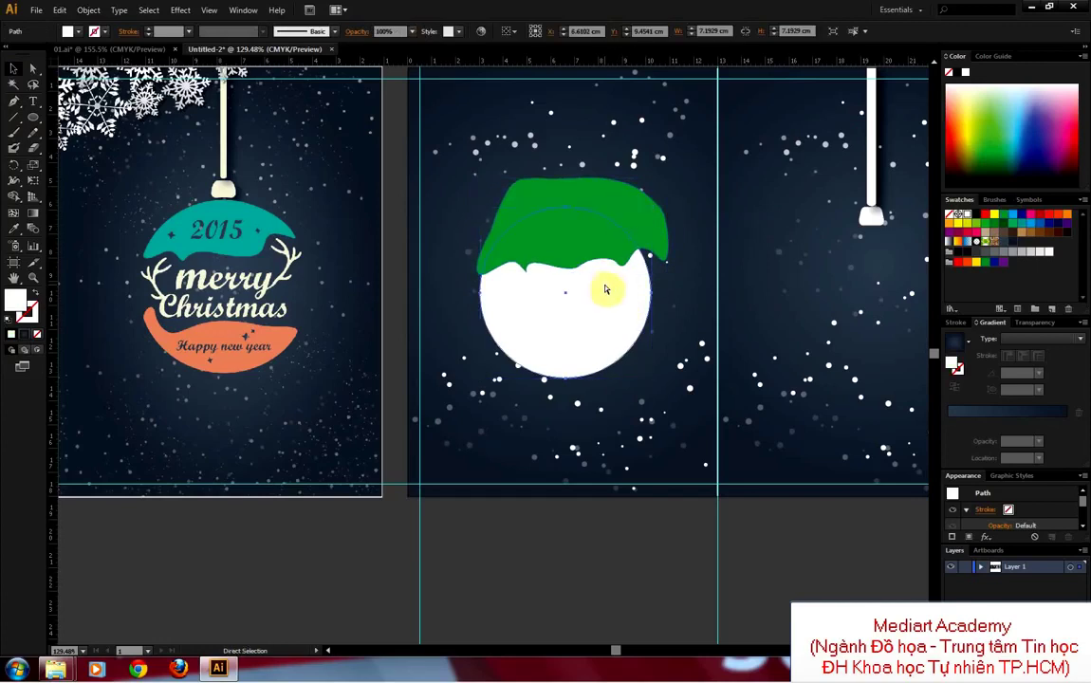
key(v)
shift+click(638, 208)
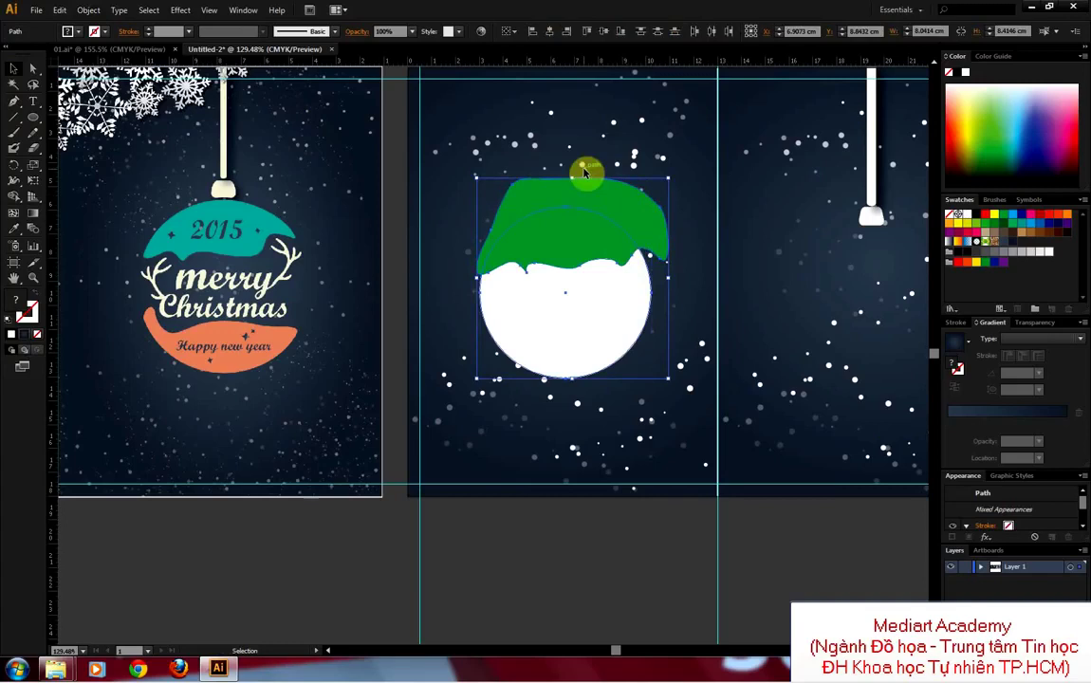
key(shift+ctrl+F9)
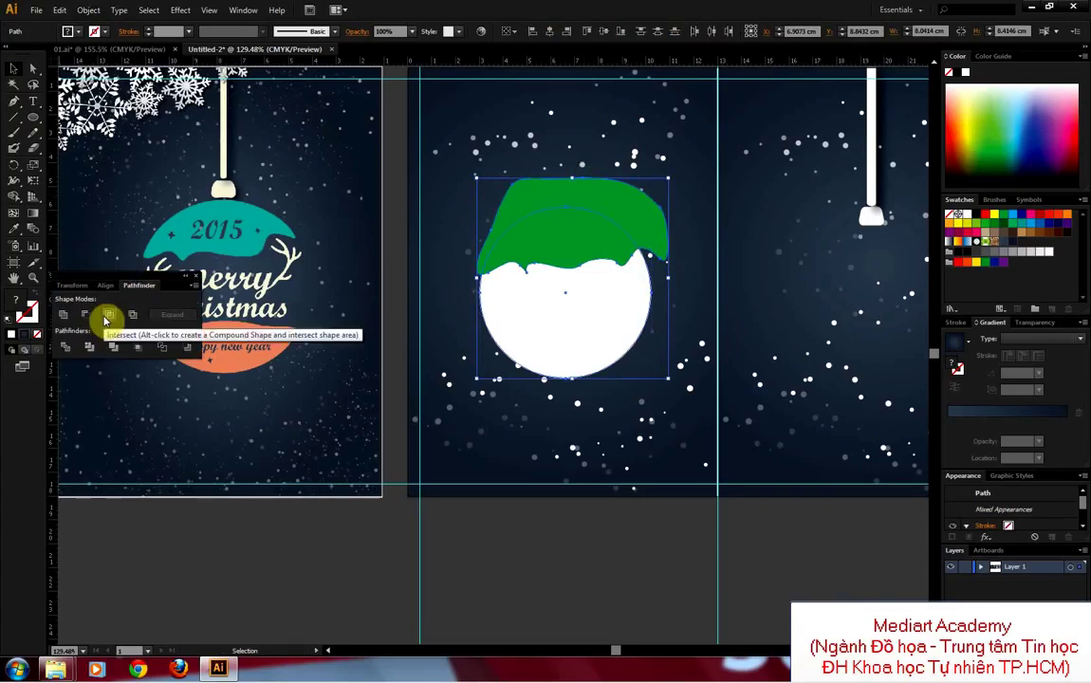
click(110, 316)
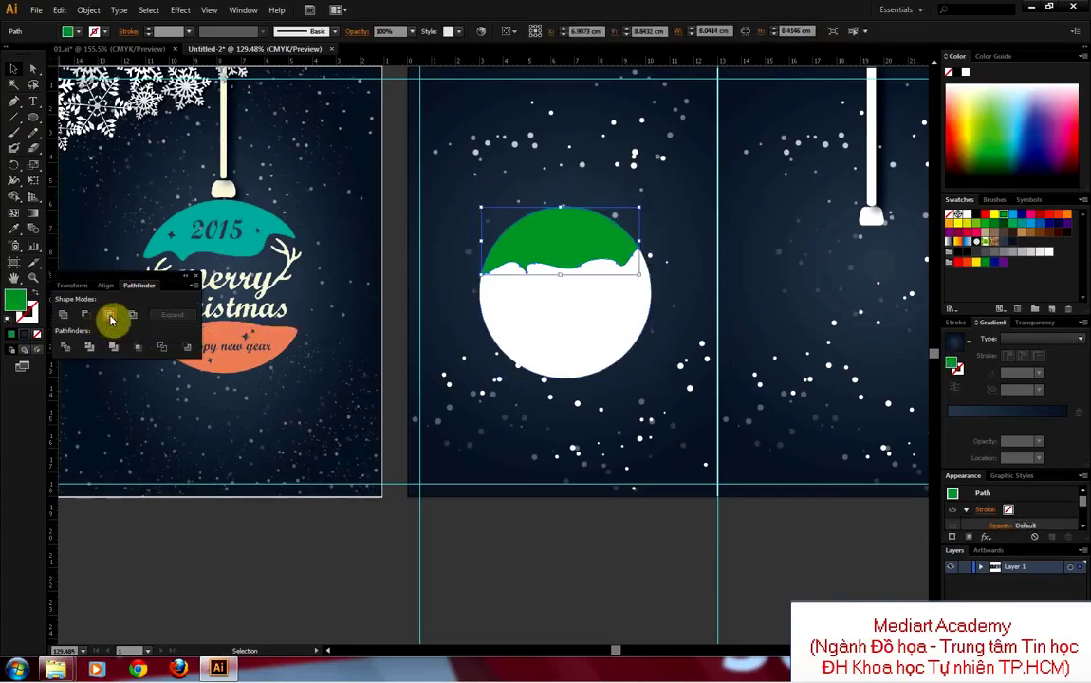
key(i)
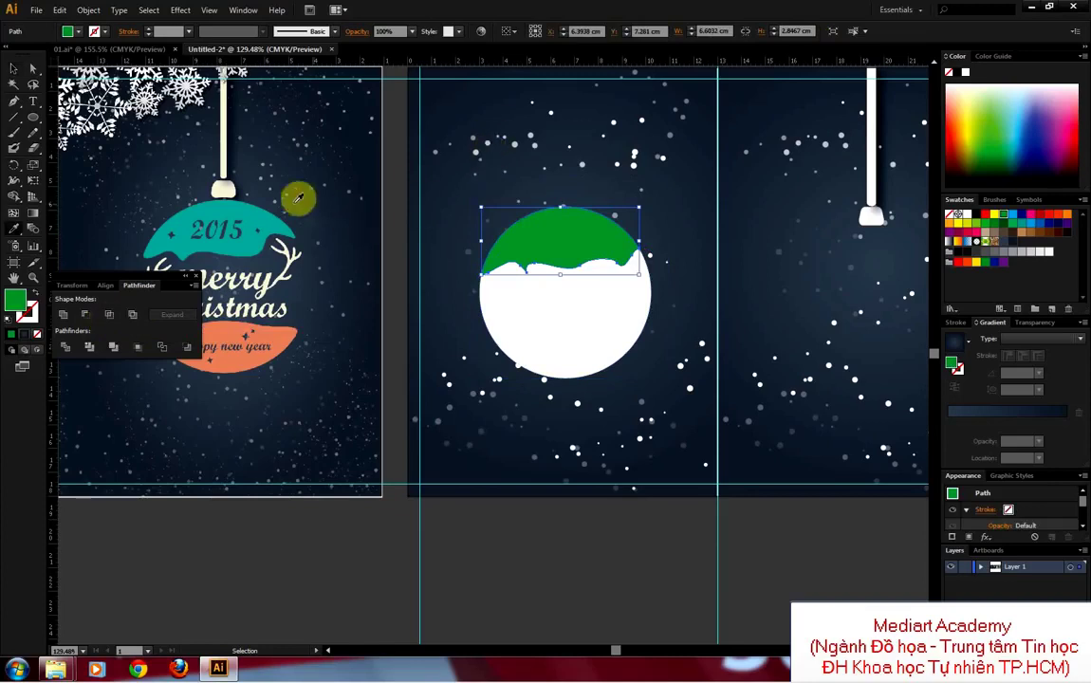
click(254, 195)
click(14, 70)
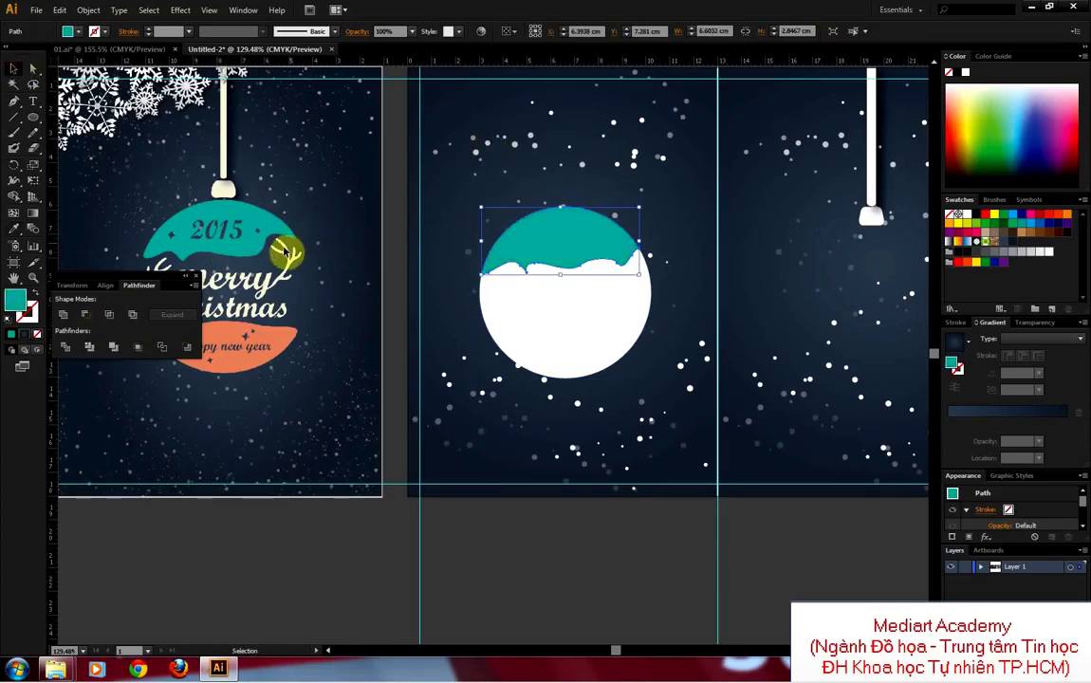
Step: Pen-draw a green wavy shape covering the circle's lower half
scroll(569, 167, down, 1)
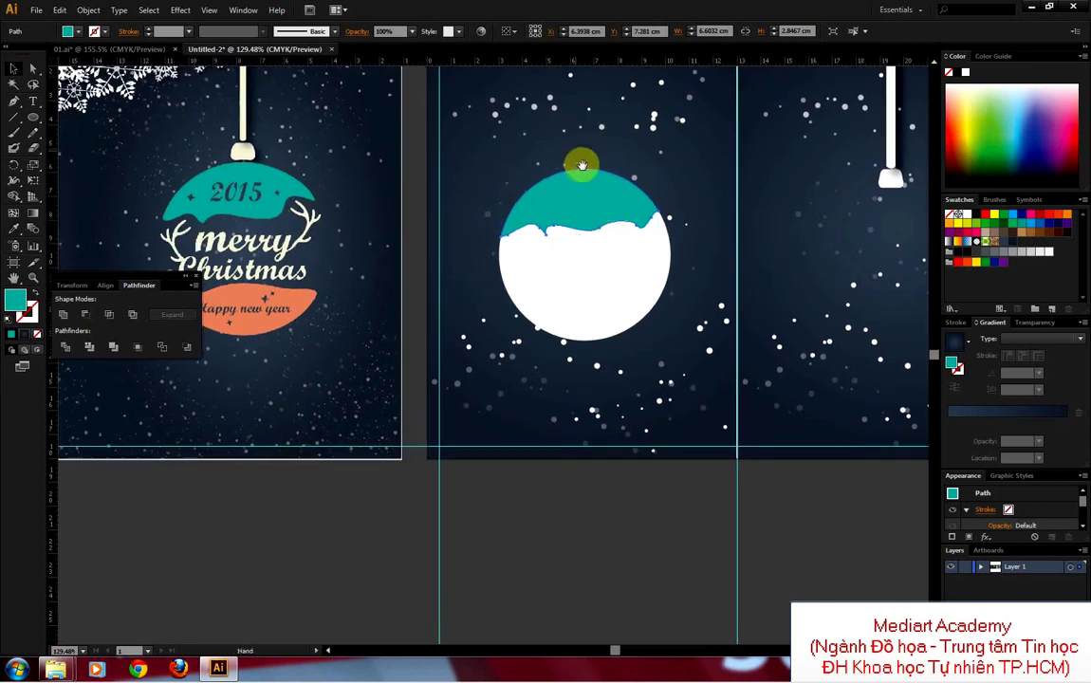
click(599, 278)
drag(271, 261, 296, 231)
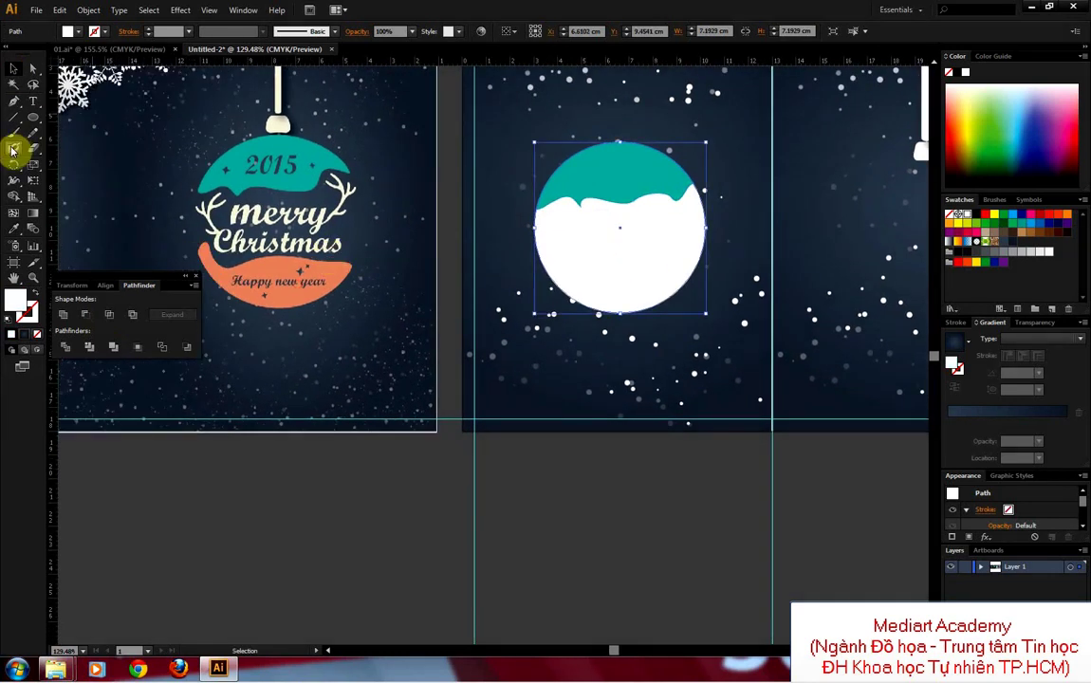
click(13, 113)
click(572, 323)
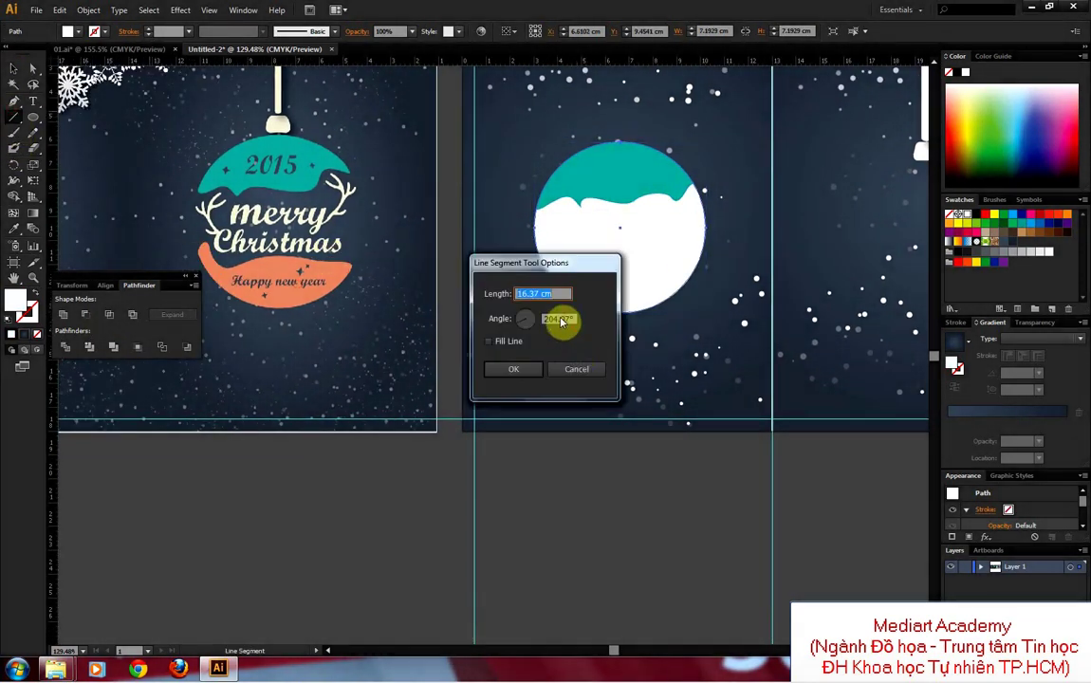
click(581, 370)
key(p)
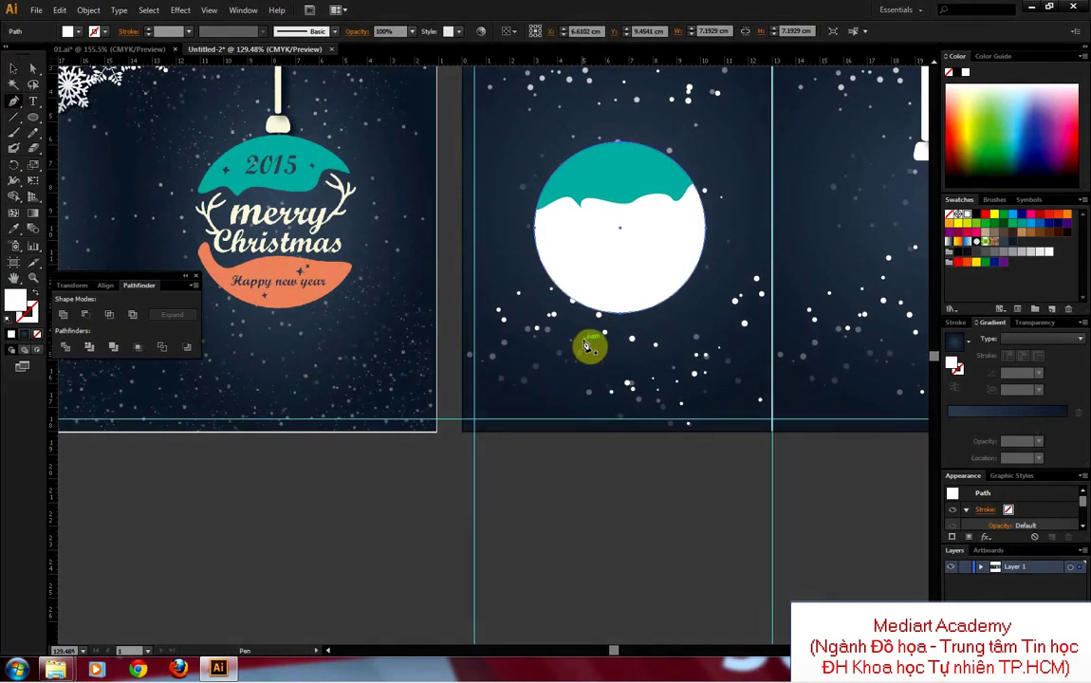
click(582, 343)
click(526, 271)
mouse_move(538, 243)
mouse_down()
mouse_move(600, 273)
mouse_move(654, 253)
mouse_move(745, 294)
mouse_up()
click(633, 363)
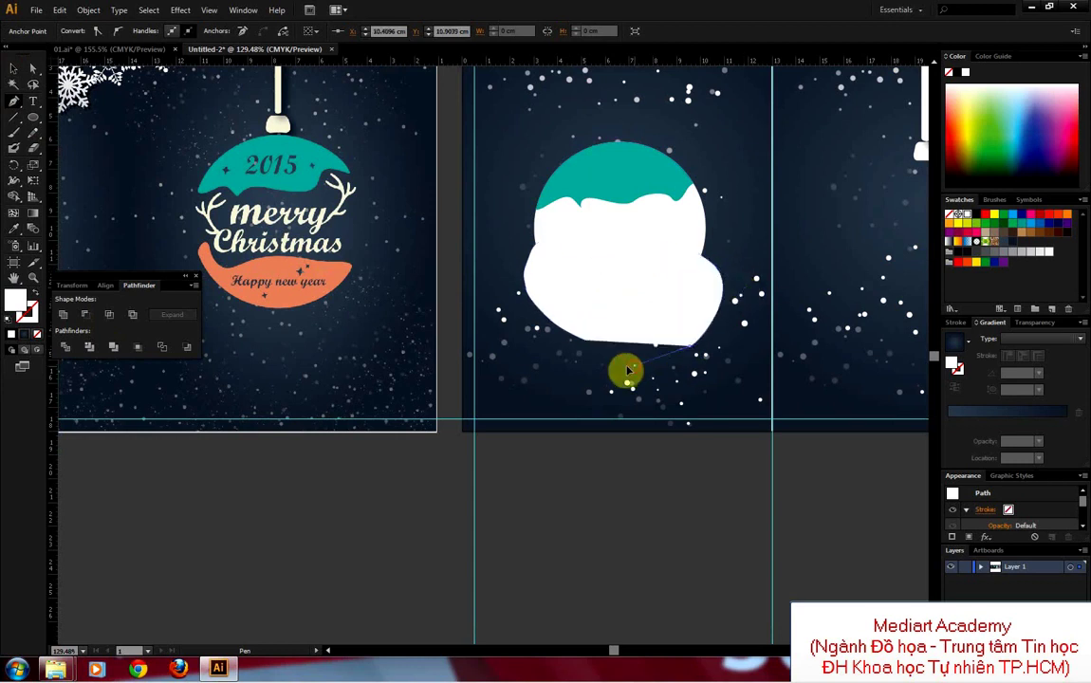
click(583, 342)
click(987, 242)
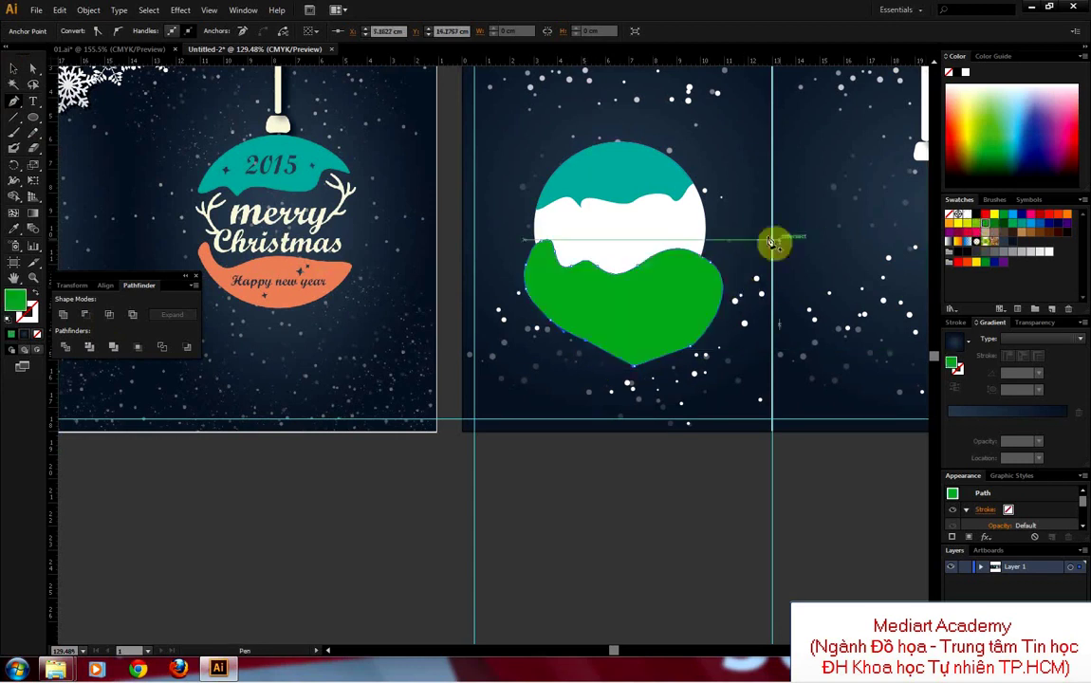
Step: Intersect the green wave with the circle outline and move the white circle out right
key(v)
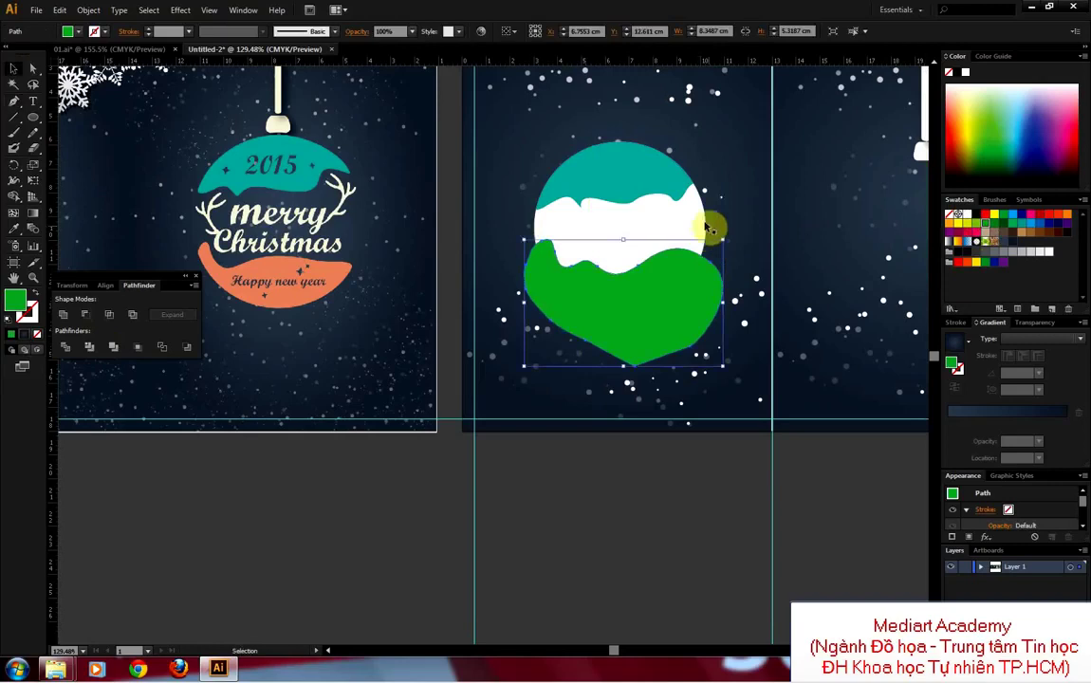
click(704, 234)
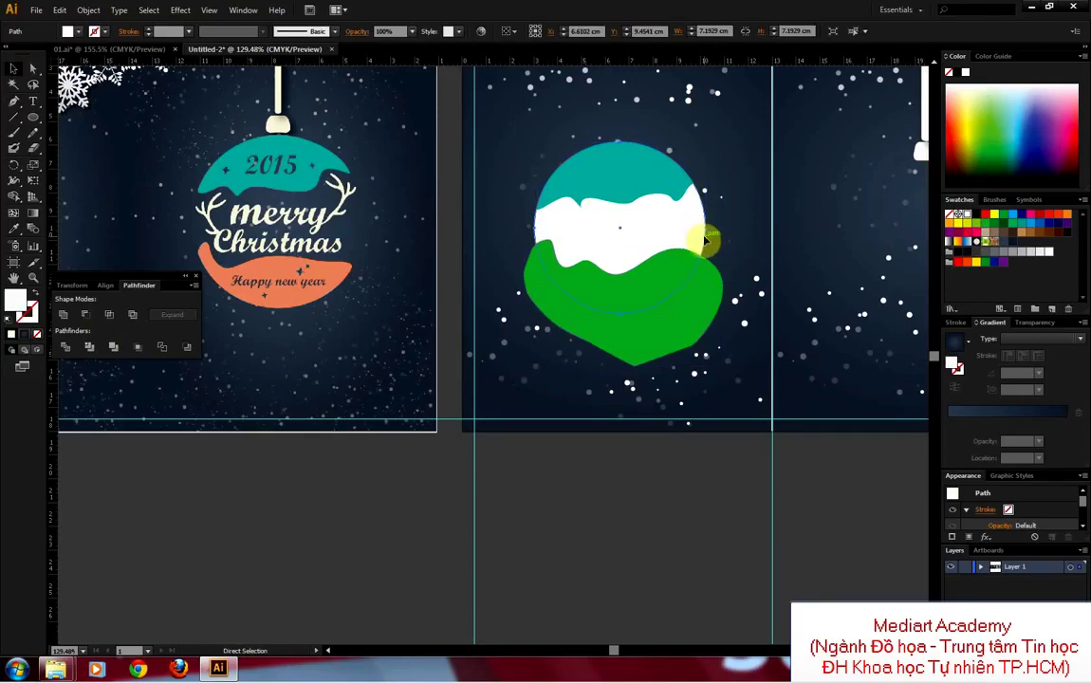
drag(697, 240, 780, 236)
key(ctrl+z)
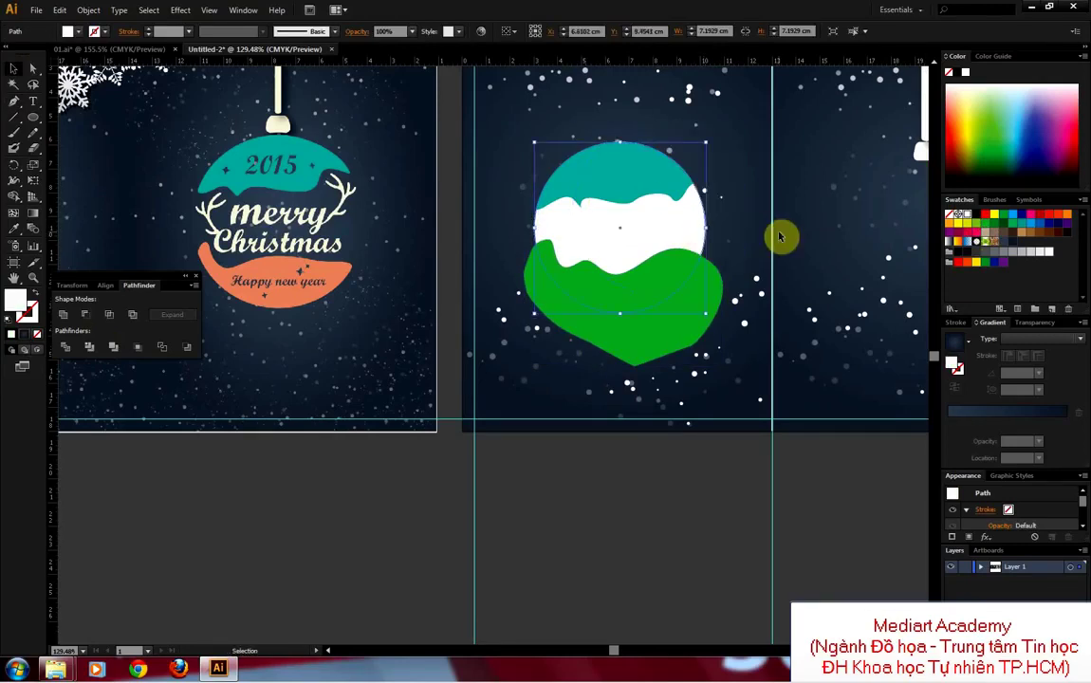
key(ctrl+a)
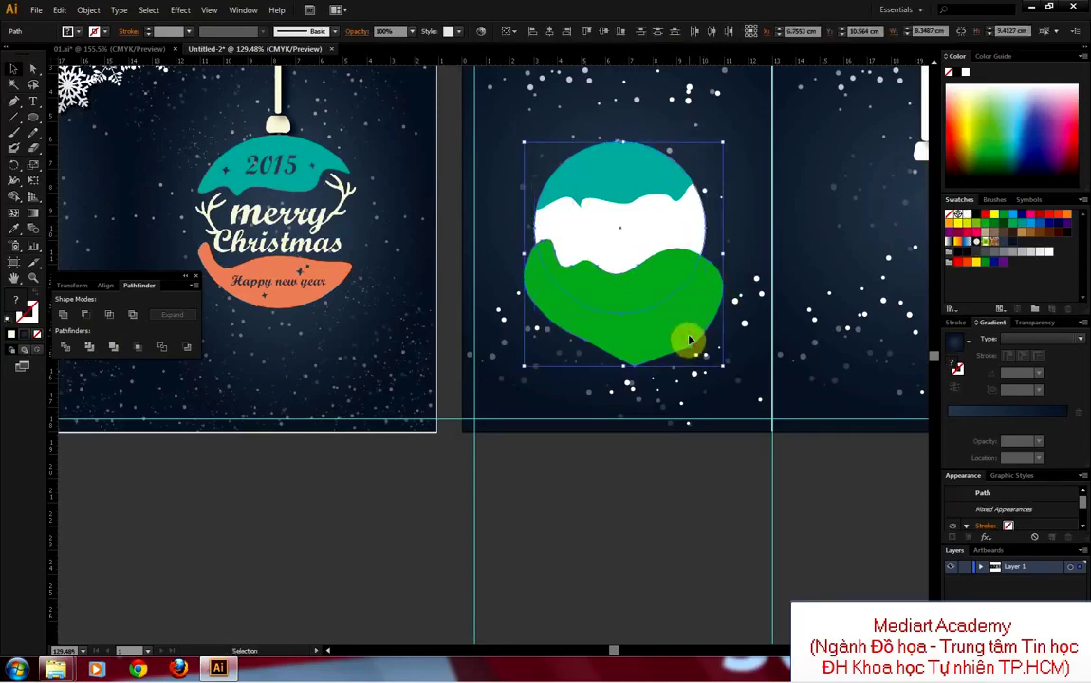
click(110, 317)
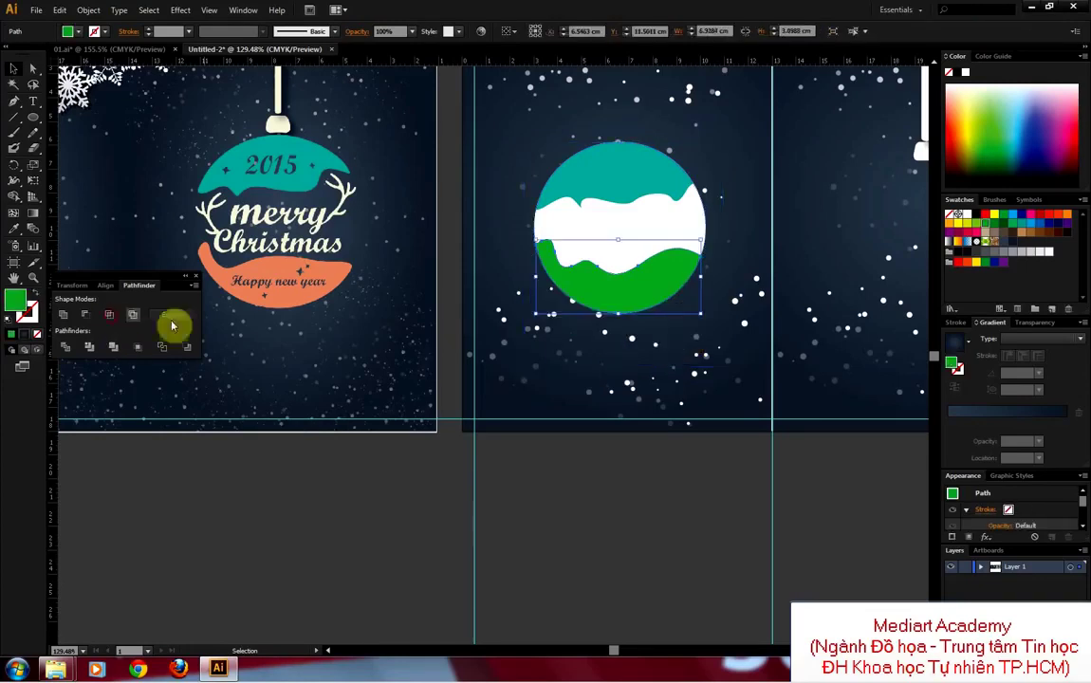
click(631, 223)
drag(626, 228, 795, 215)
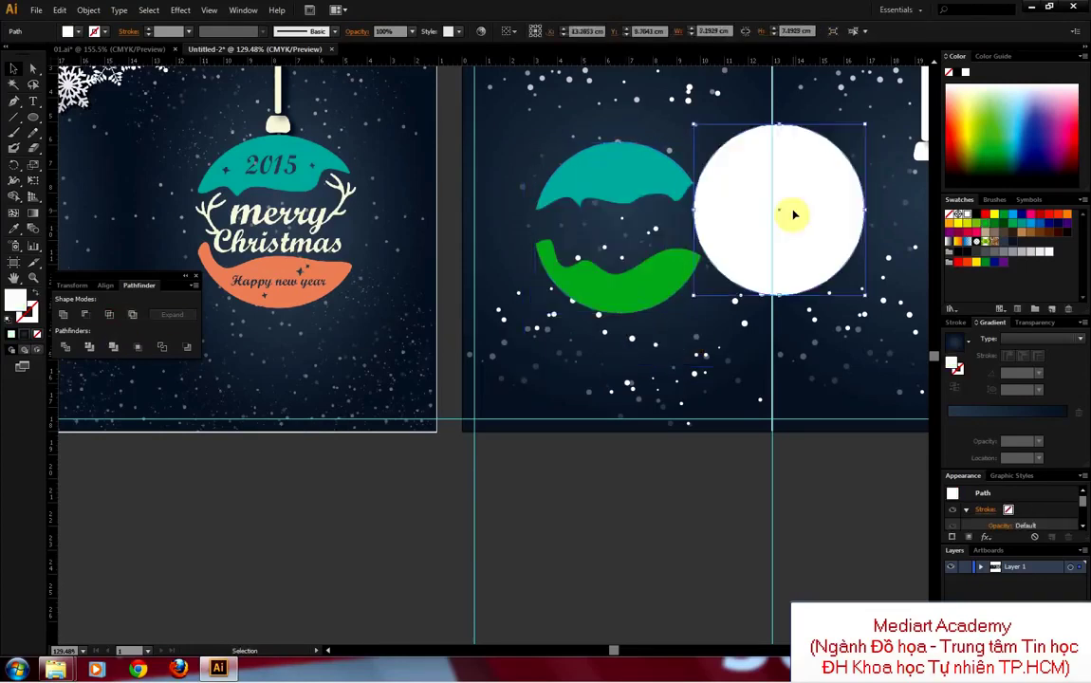
Step: Delete the white circle and recolour the green wave with the salmon-orange fill
key(Delete)
click(609, 280)
key(i)
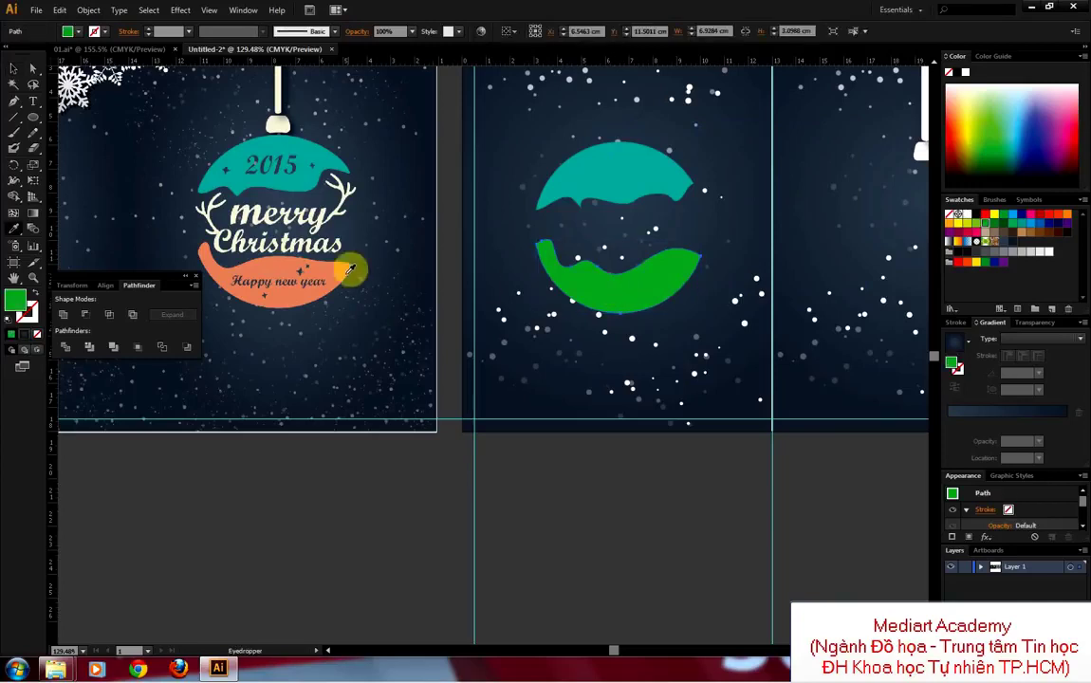
click(350, 270)
click(13, 69)
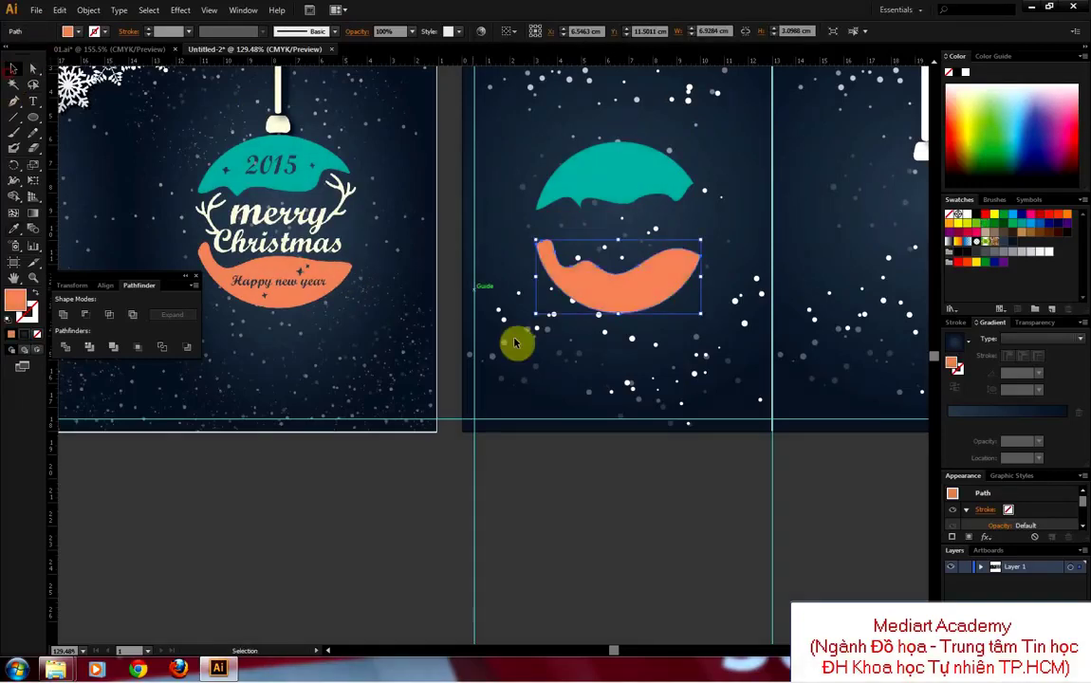
click(520, 348)
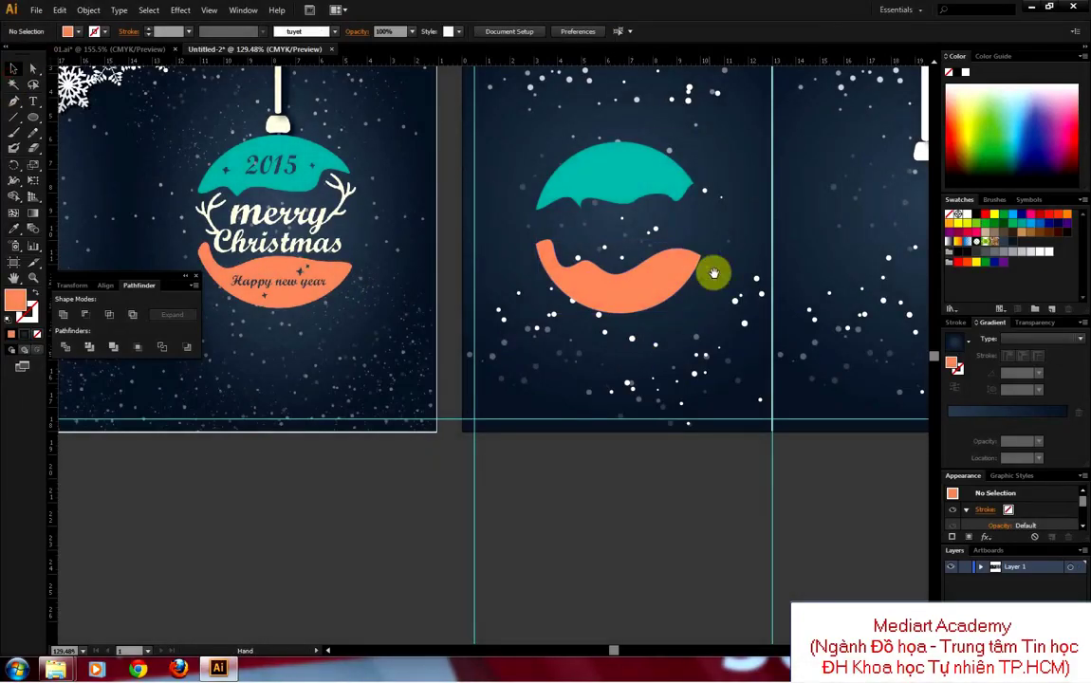
Step: Move the teal and orange ball halves onto the right panel at about 6.5 cm wide, under the cap
drag(713, 267, 655, 294)
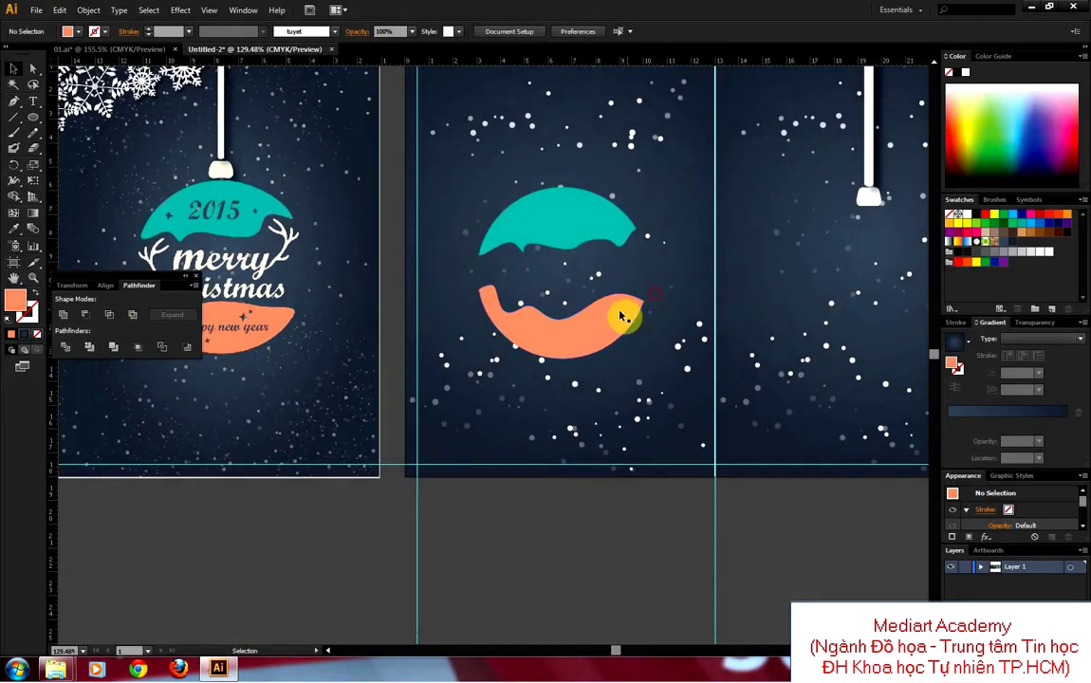
click(609, 232)
mouse_move(560, 231)
mouse_down()
mouse_move(795, 233)
mouse_move(881, 252)
mouse_up()
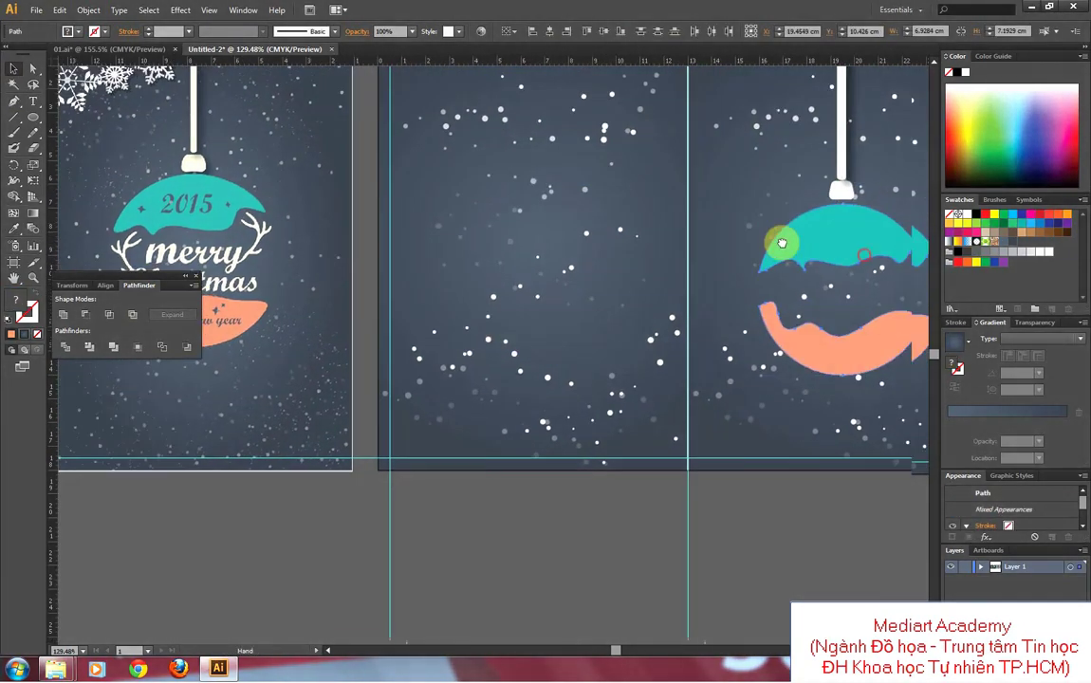
scroll(792, 275, right, 3)
drag(786, 371, 794, 367)
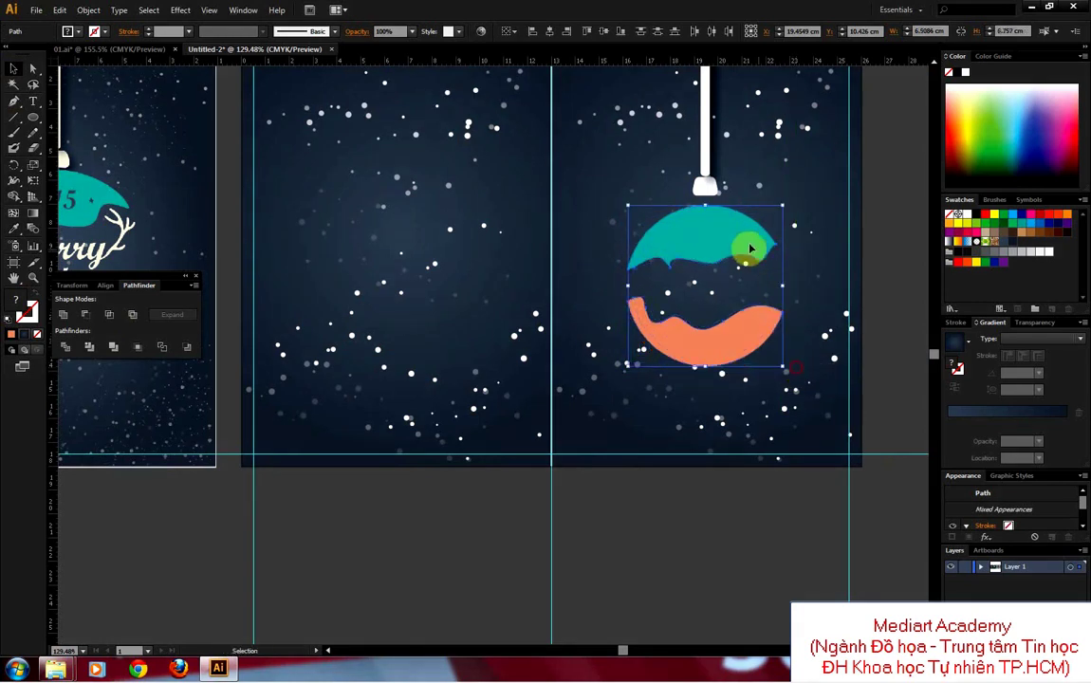
mouse_move(735, 236)
mouse_down()
mouse_move(709, 208)
mouse_move(706, 290)
mouse_up()
Step: Scale down the string, cap and ball together and shift the ornament slightly right
click(685, 313)
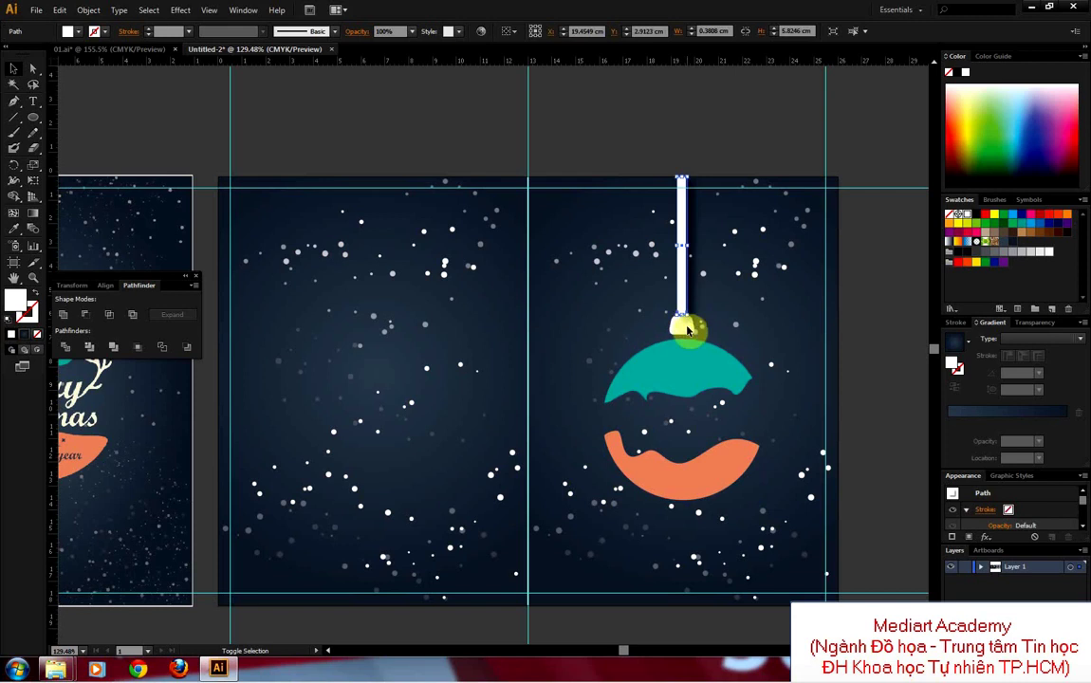
click(689, 340)
click(683, 323)
shift+click(705, 365)
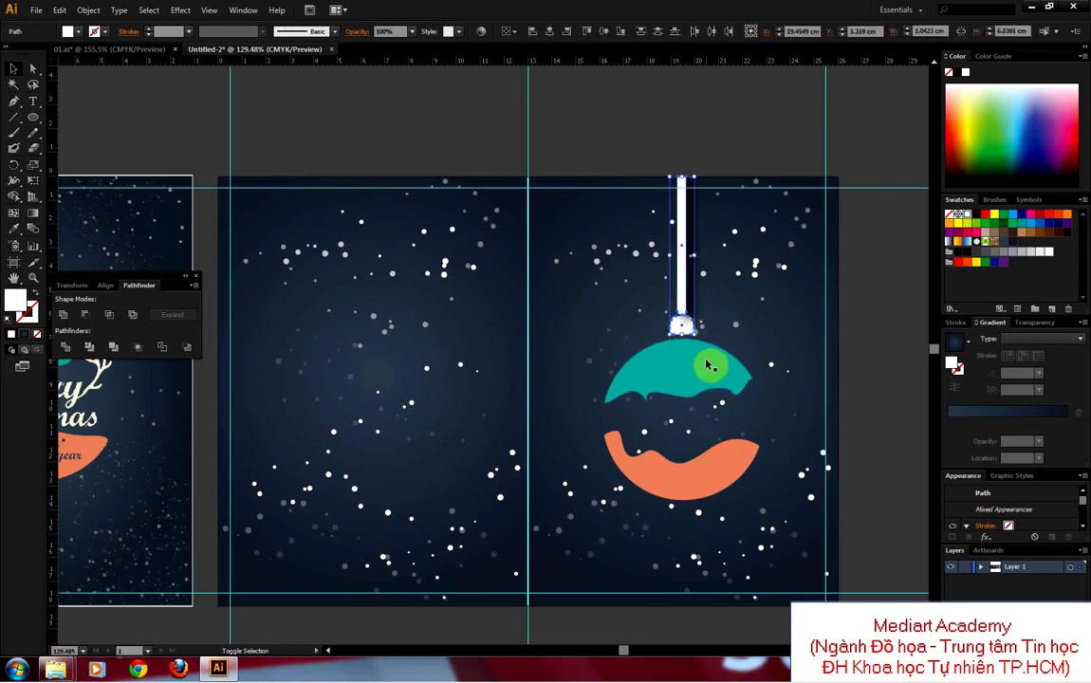
shift+click(752, 469)
drag(759, 498, 745, 470)
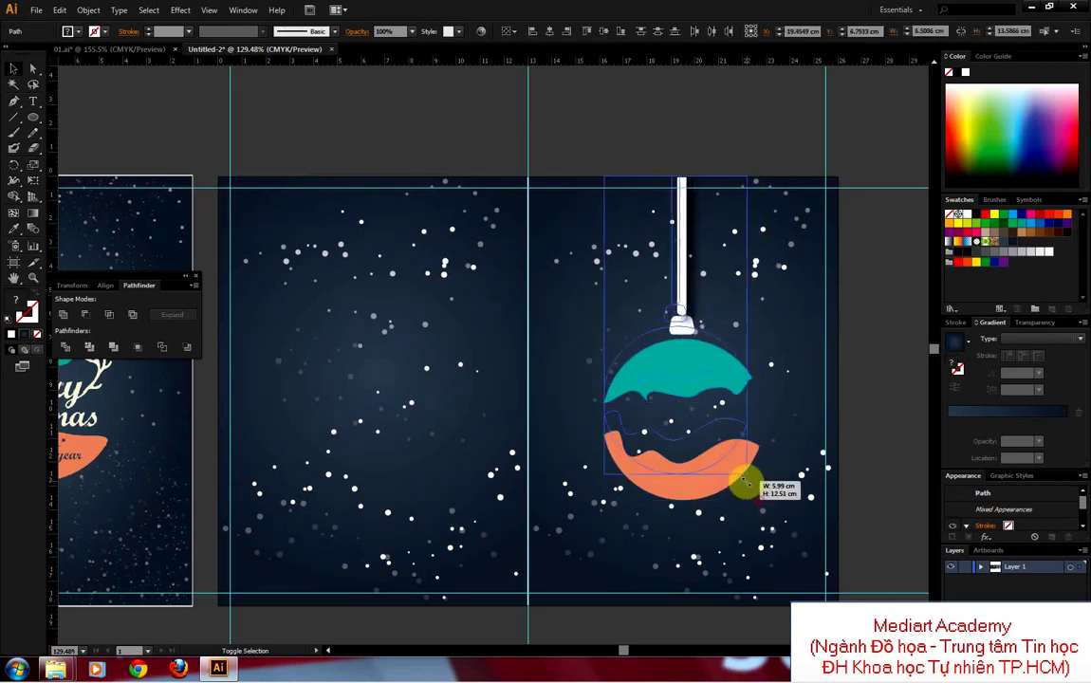
drag(687, 369, 696, 368)
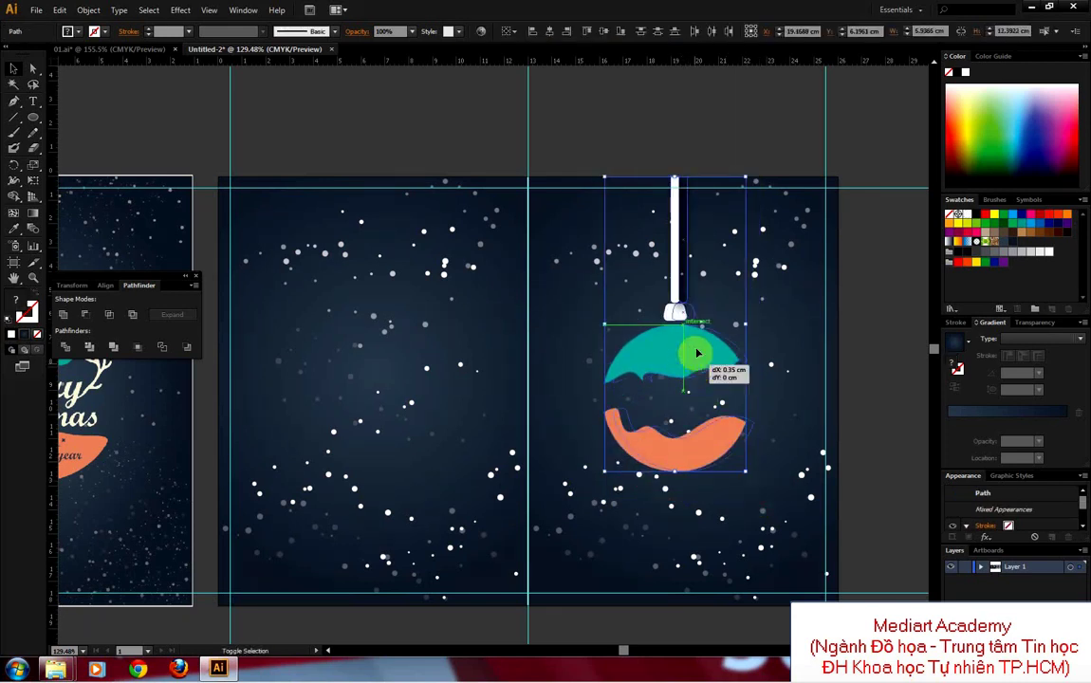
click(687, 171)
mouse_move(696, 161)
mouse_down()
mouse_move(628, 292)
mouse_move(684, 295)
mouse_move(614, 355)
mouse_up()
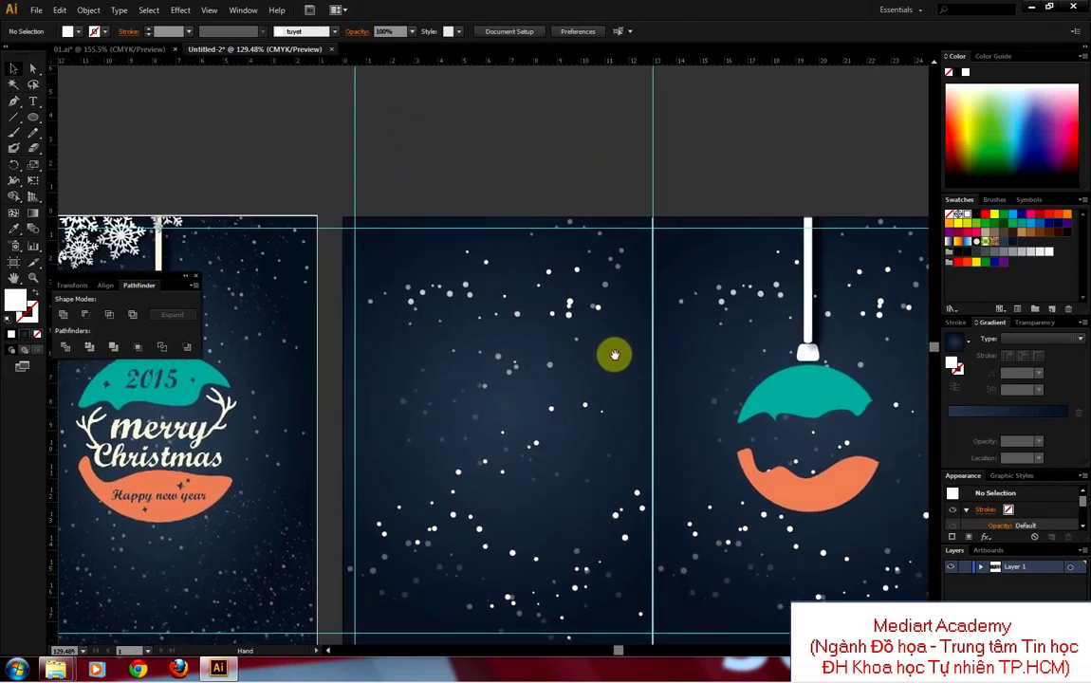
Step: Add the word 'merry' on the middle panel and scale it up to 72.14 pt
click(32, 101)
click(444, 391)
text(merry)
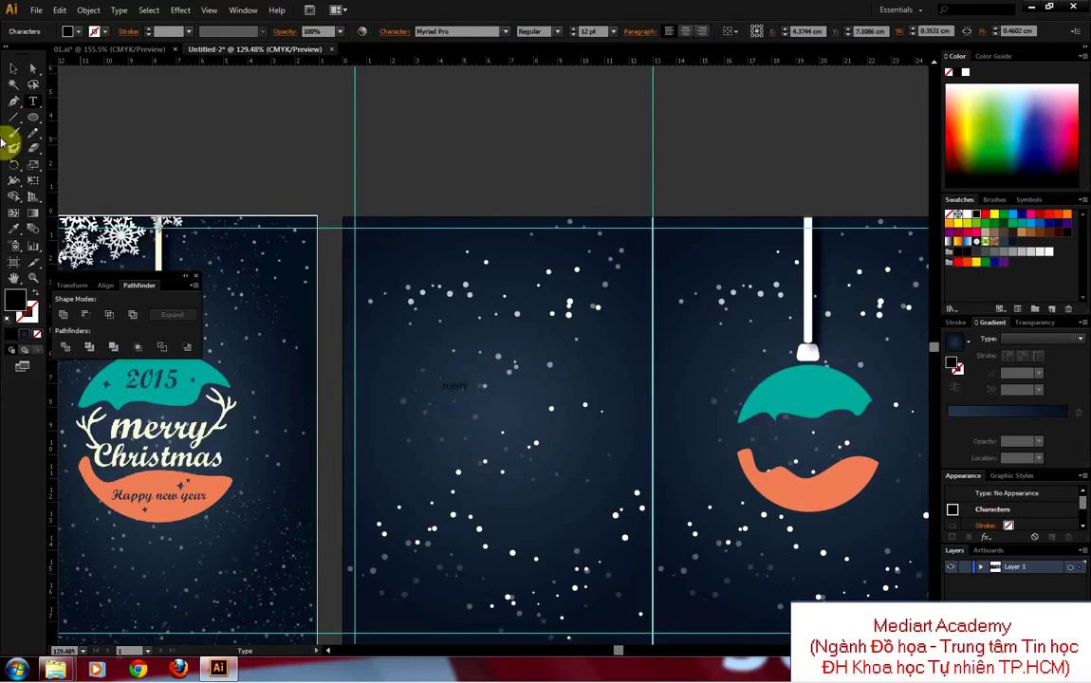
click(13, 68)
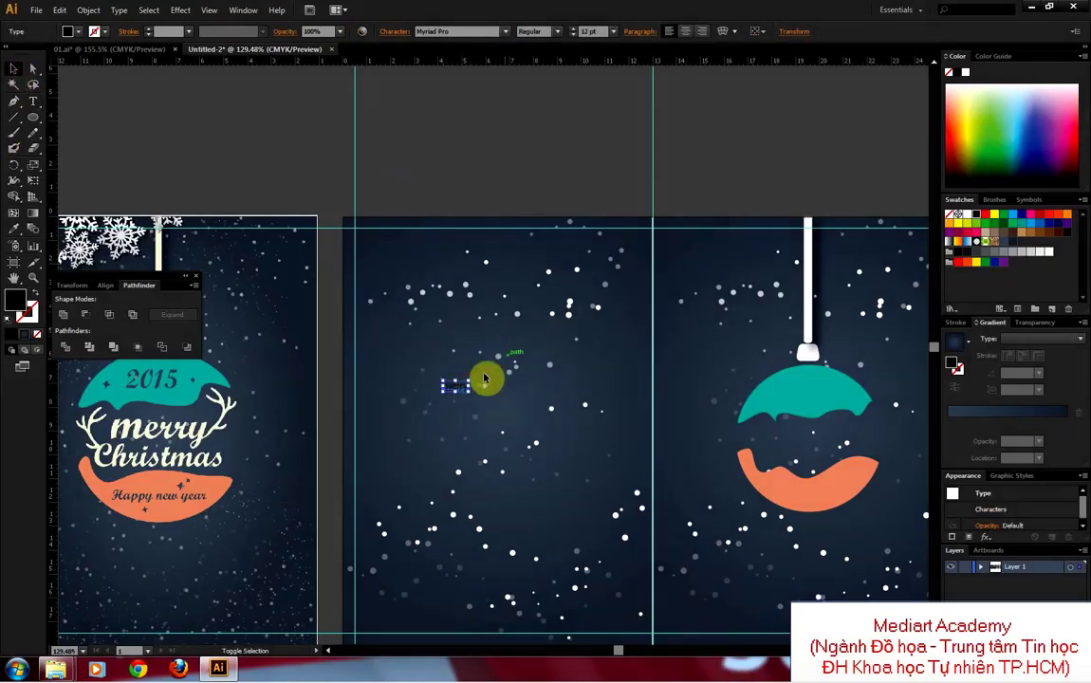
drag(468, 380, 594, 279)
text(VNI-Commerce-Bold-Italic)
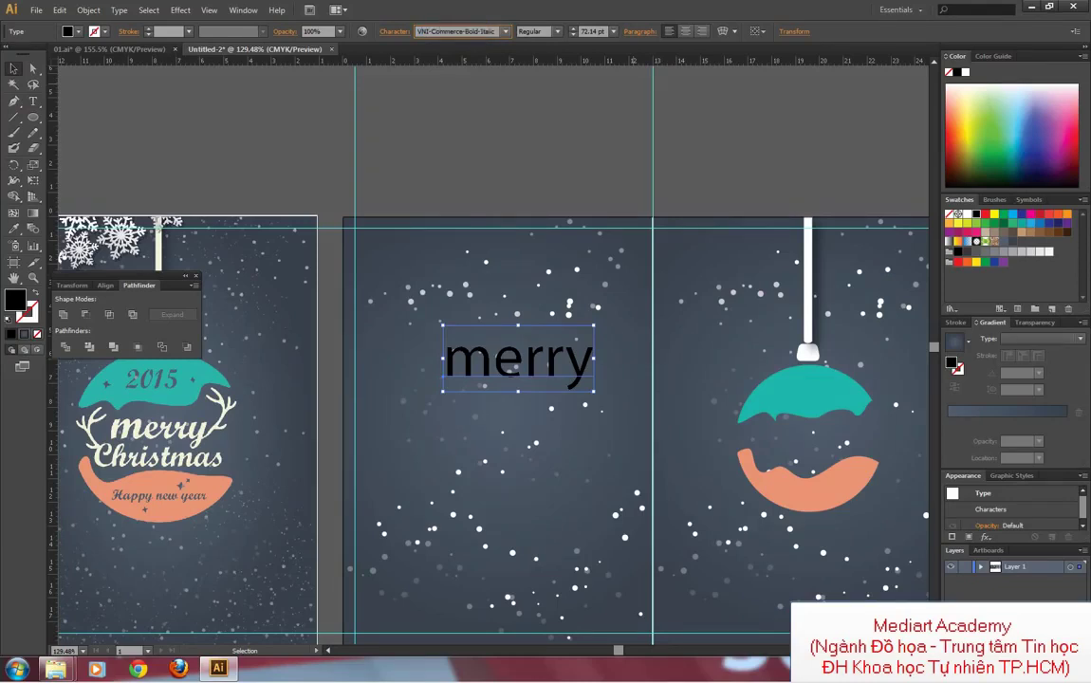
Step: Set the 'merry' text's font to VNI-Coronet-Bold-Italic
key(Return)
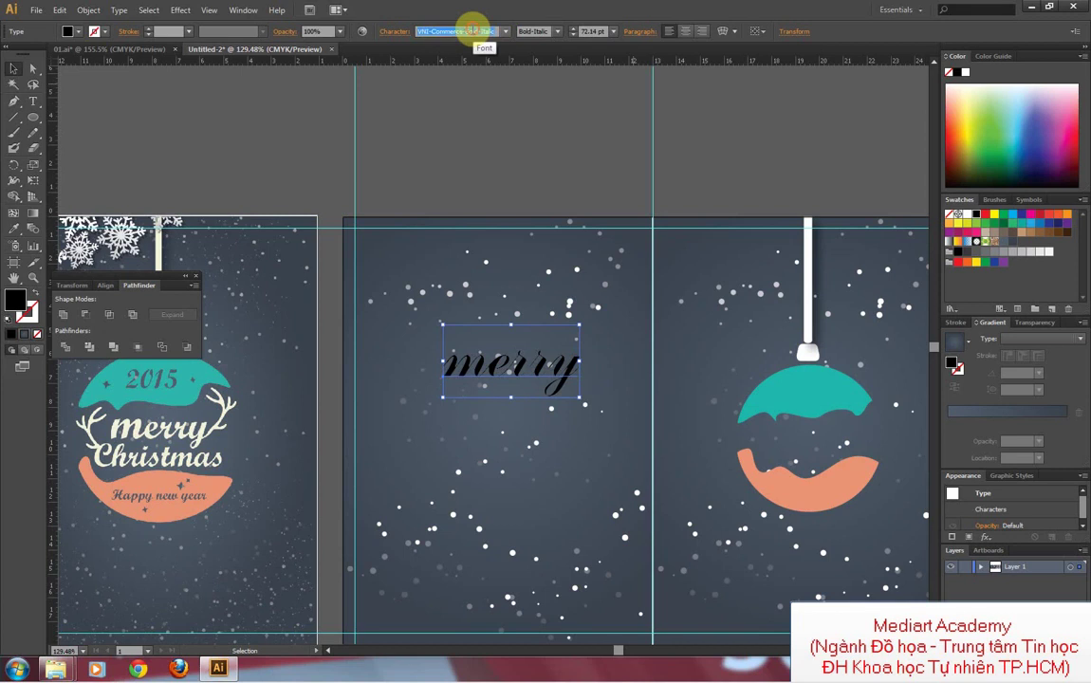
text(VNI-Cooper-Heavy)
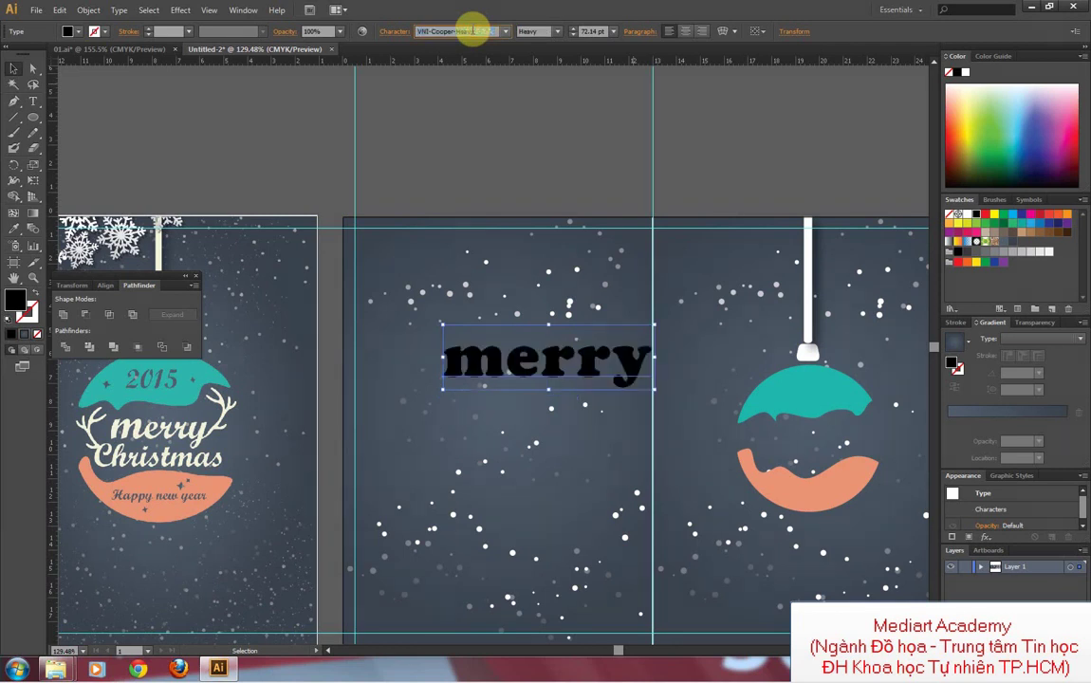
key(BackSpace)
key(BackSpace)
text(u)
key(BackSpace)
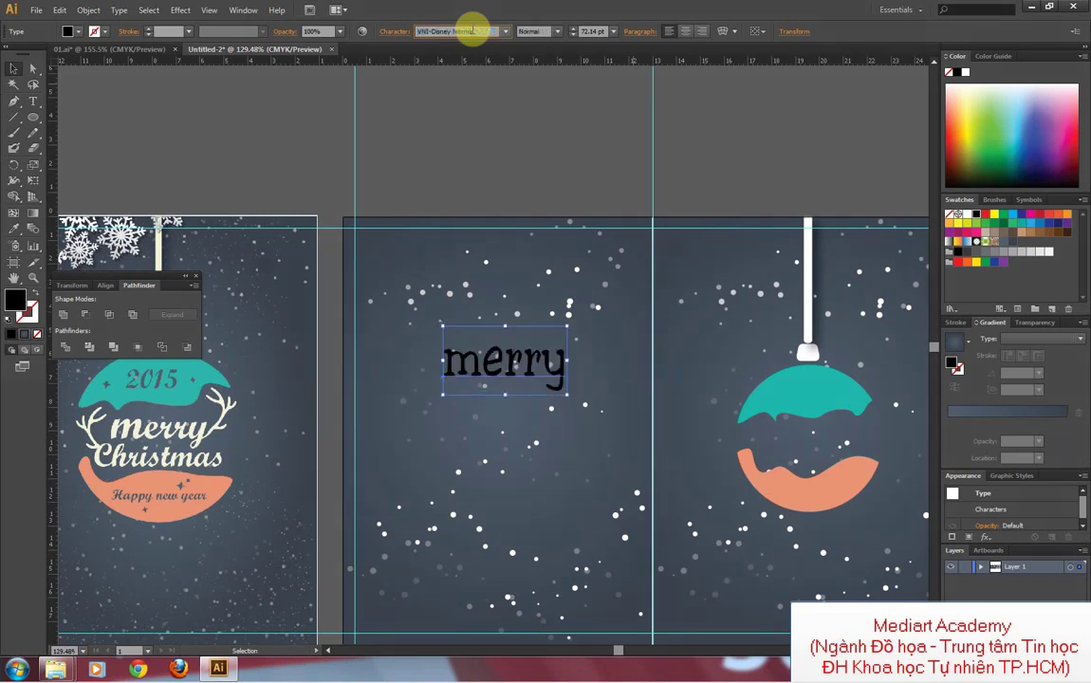
text(ronet-BoldItalic)
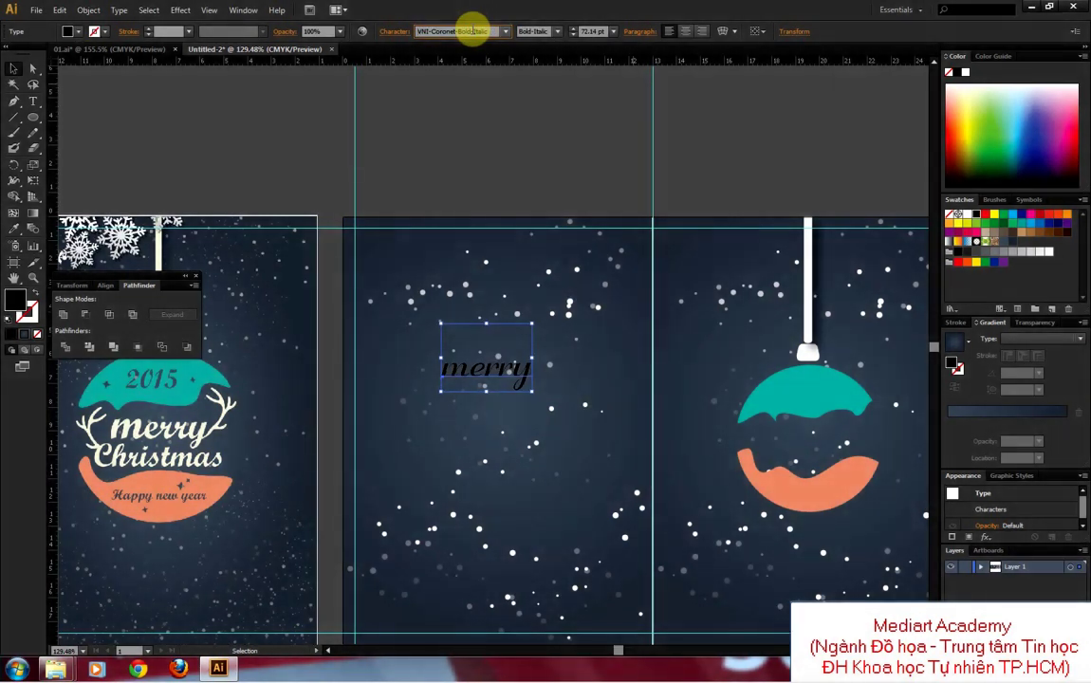
key(Return)
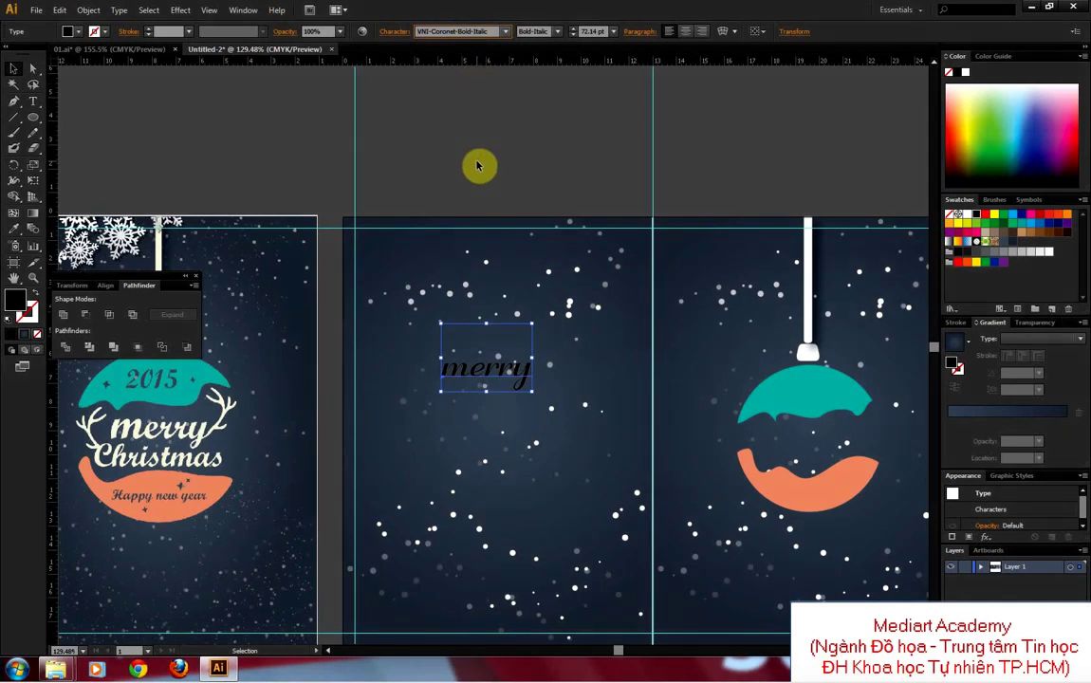
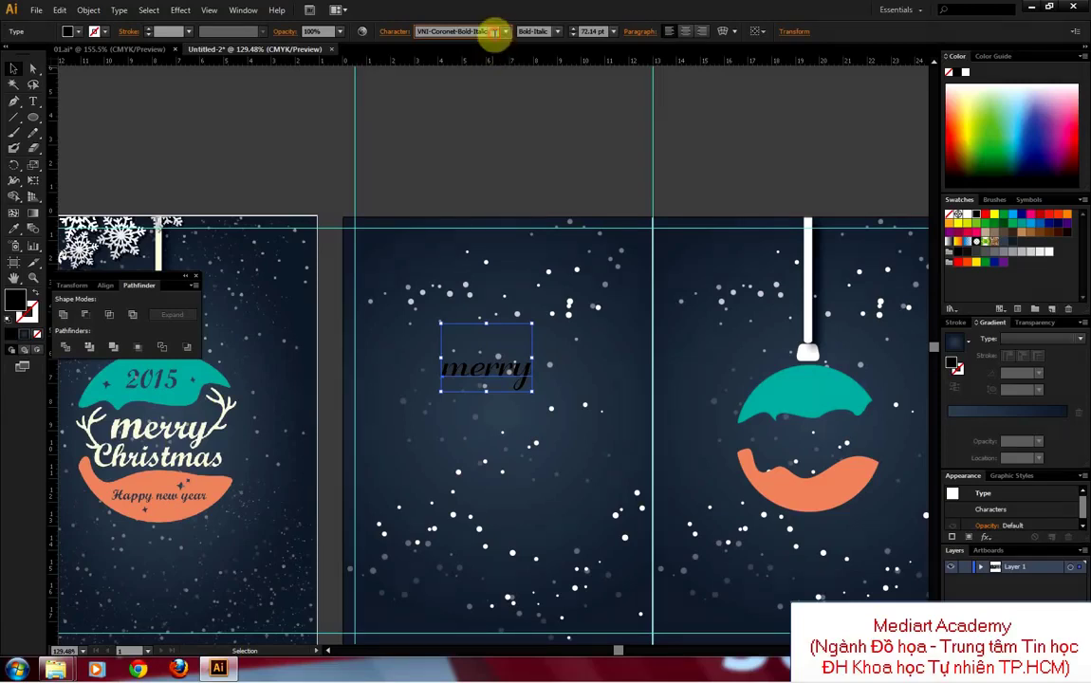
Step: Set merry in Script MT Bold and move it onto the right ornament
click(494, 32)
text(s)
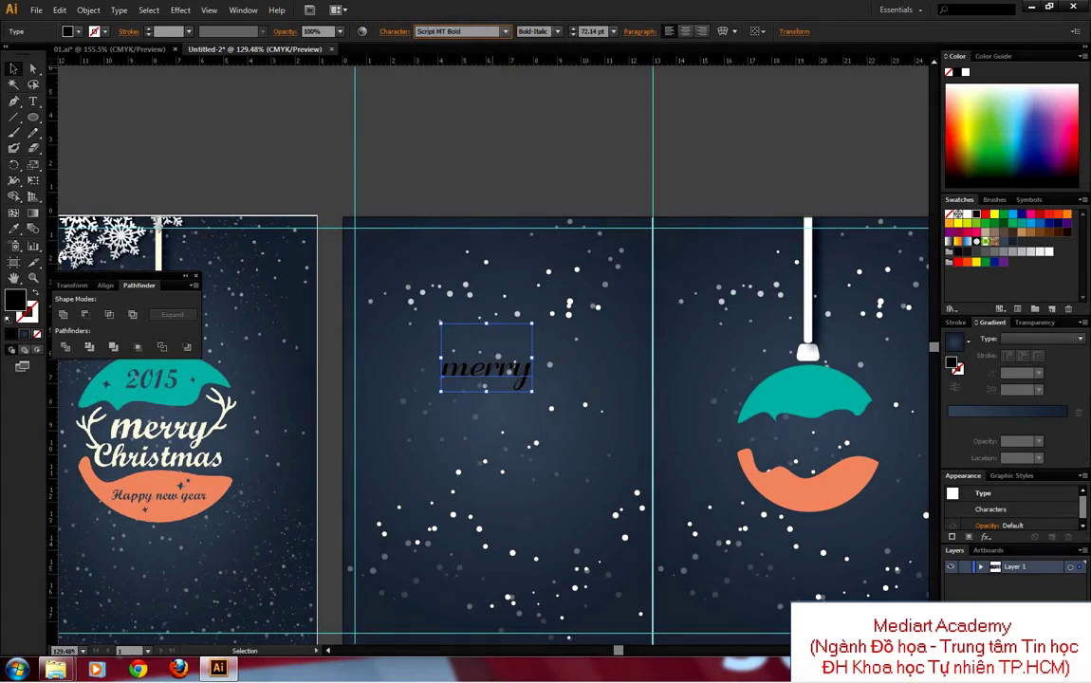
key(Return)
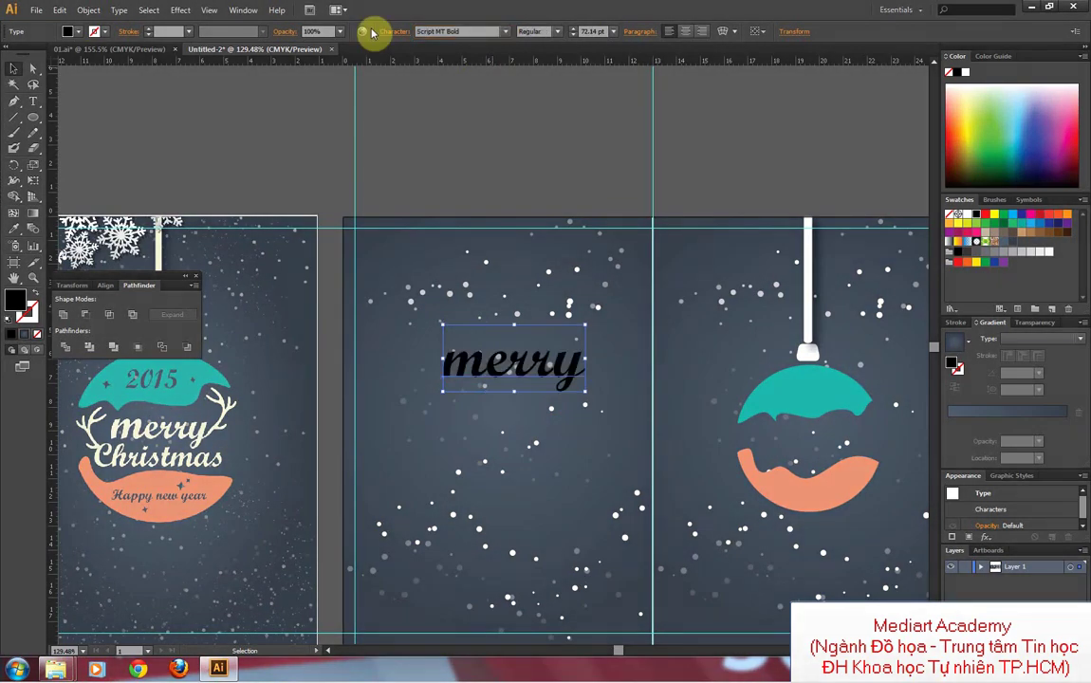
click(13, 68)
click(506, 166)
scroll(597, 299, right, 3)
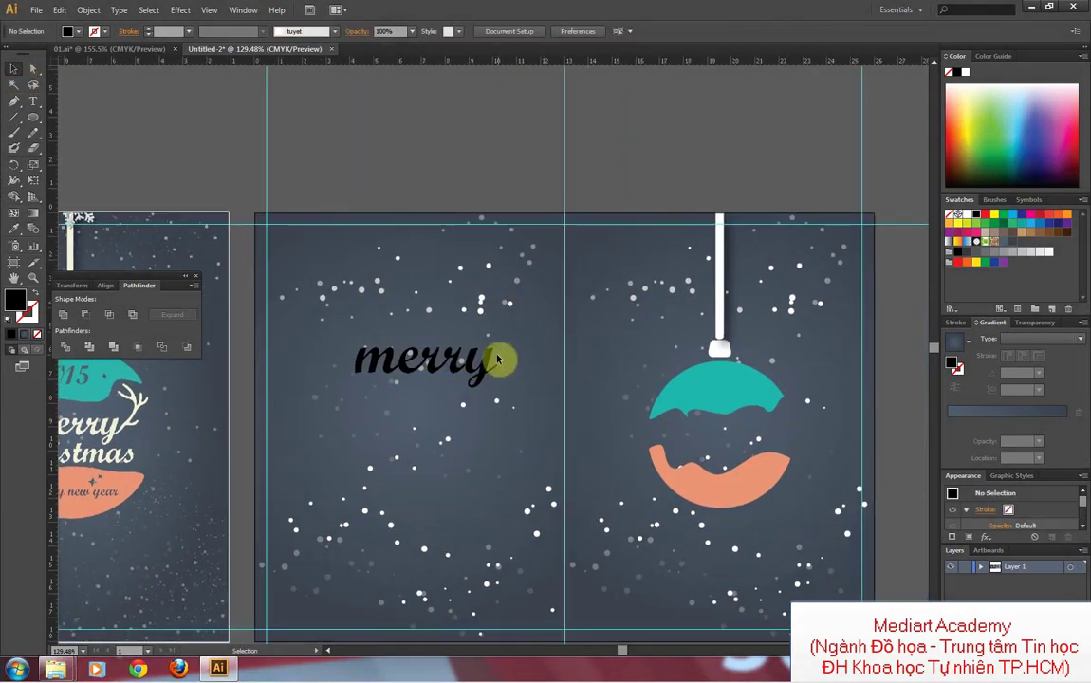
mouse_move(497, 359)
mouse_down()
mouse_move(813, 429)
mouse_move(792, 399)
mouse_move(766, 441)
mouse_move(787, 296)
mouse_up()
Step: Resize merry to 30 pt and centre it between the teal and orange bands
click(14, 68)
click(433, 321)
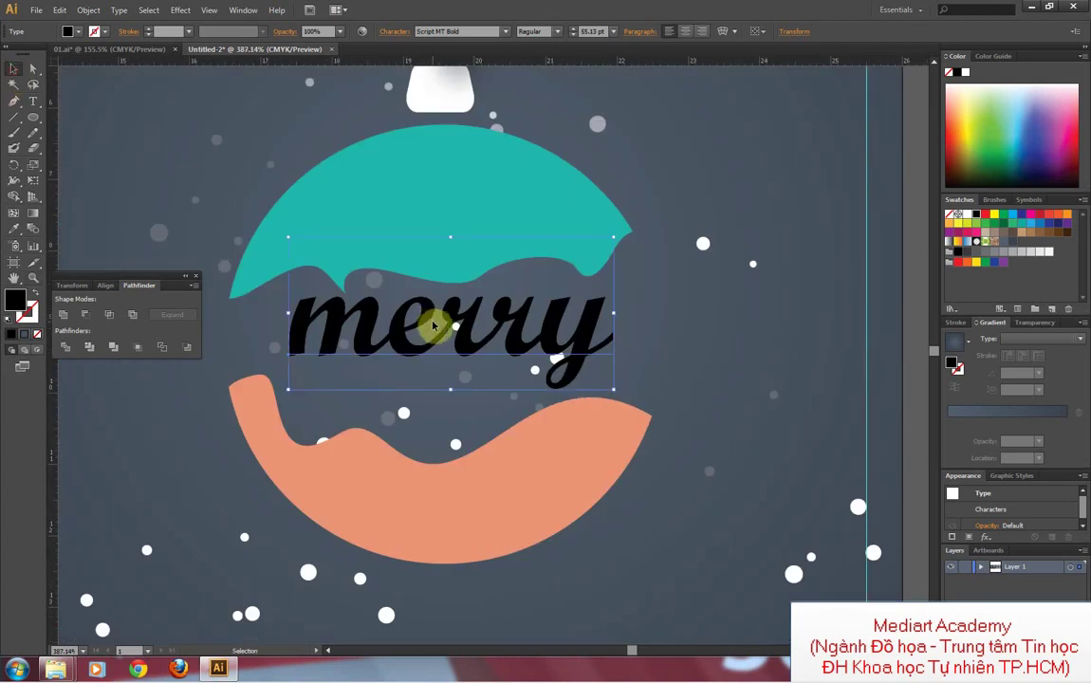
double_click(434, 321)
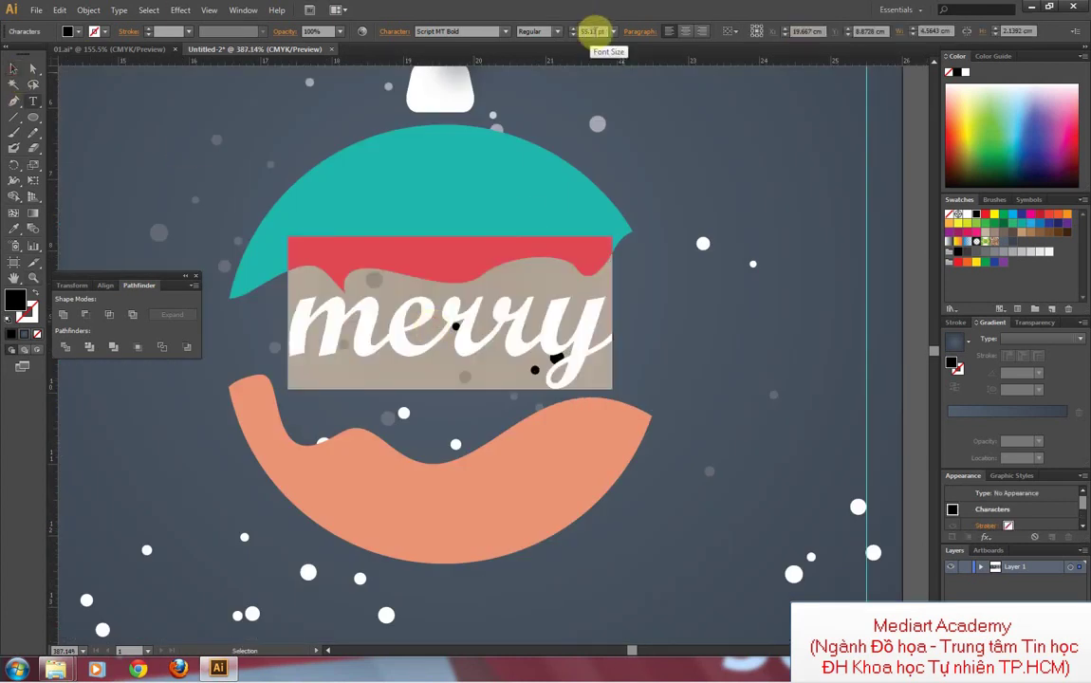
click(592, 32)
text(8)
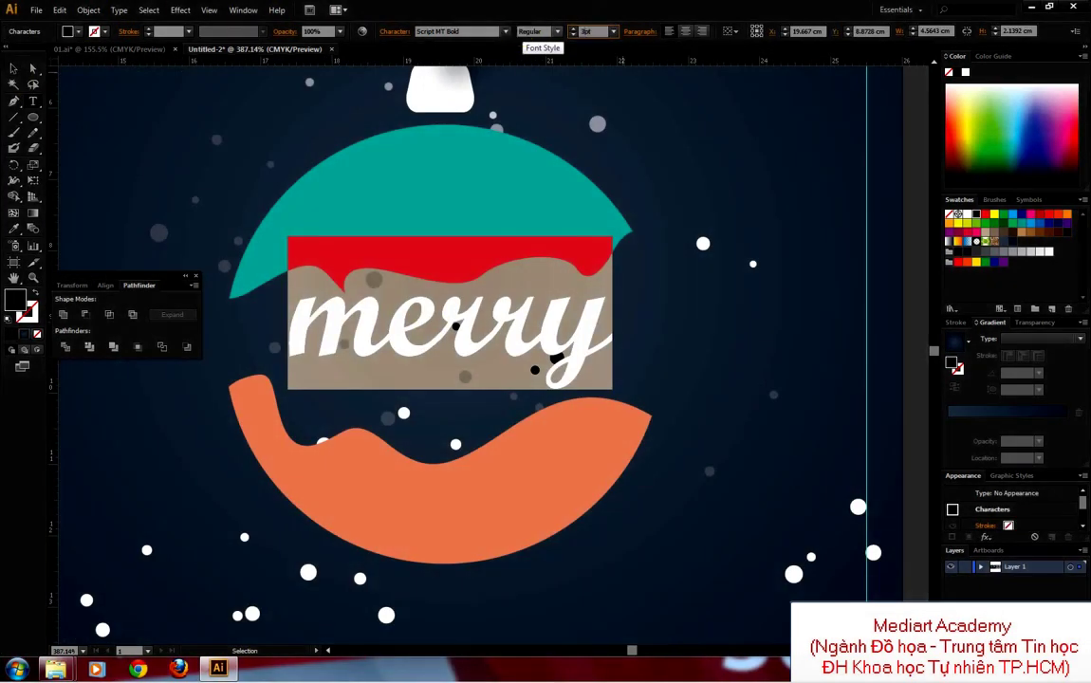
text(30)
key(Return)
click(13, 68)
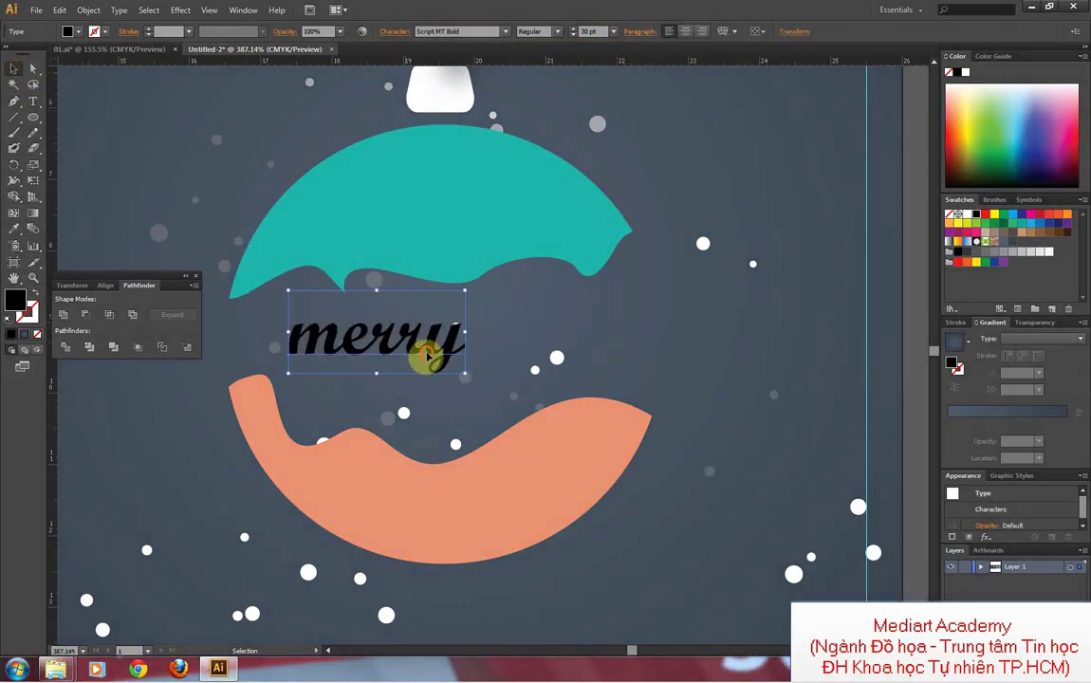
drag(427, 357, 493, 340)
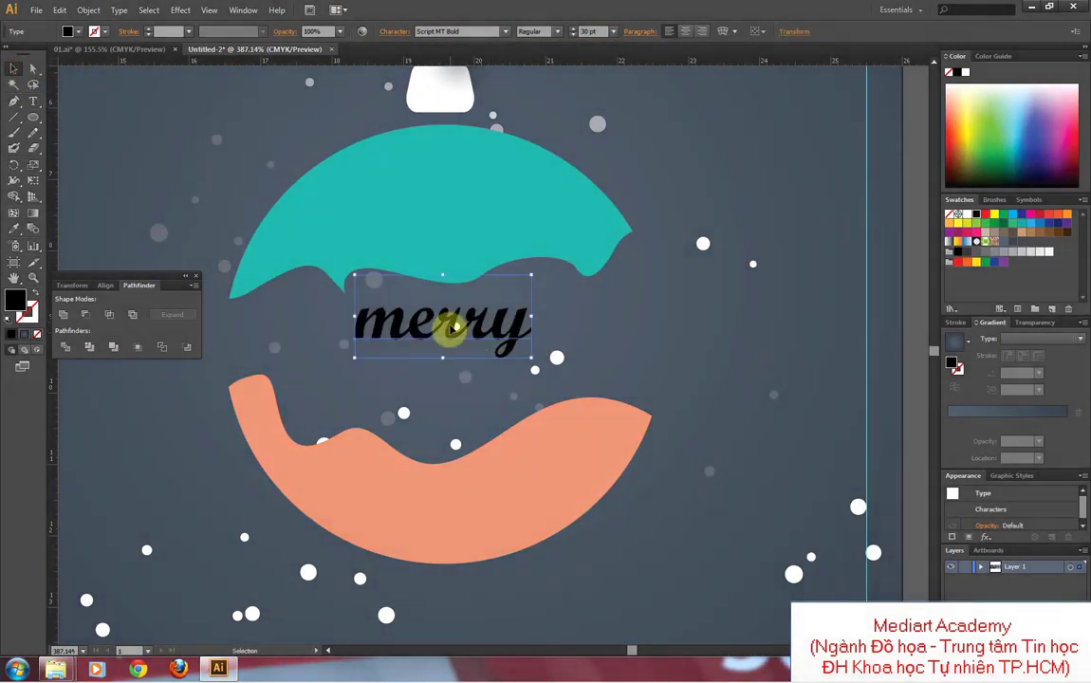
key(ctrl+t)
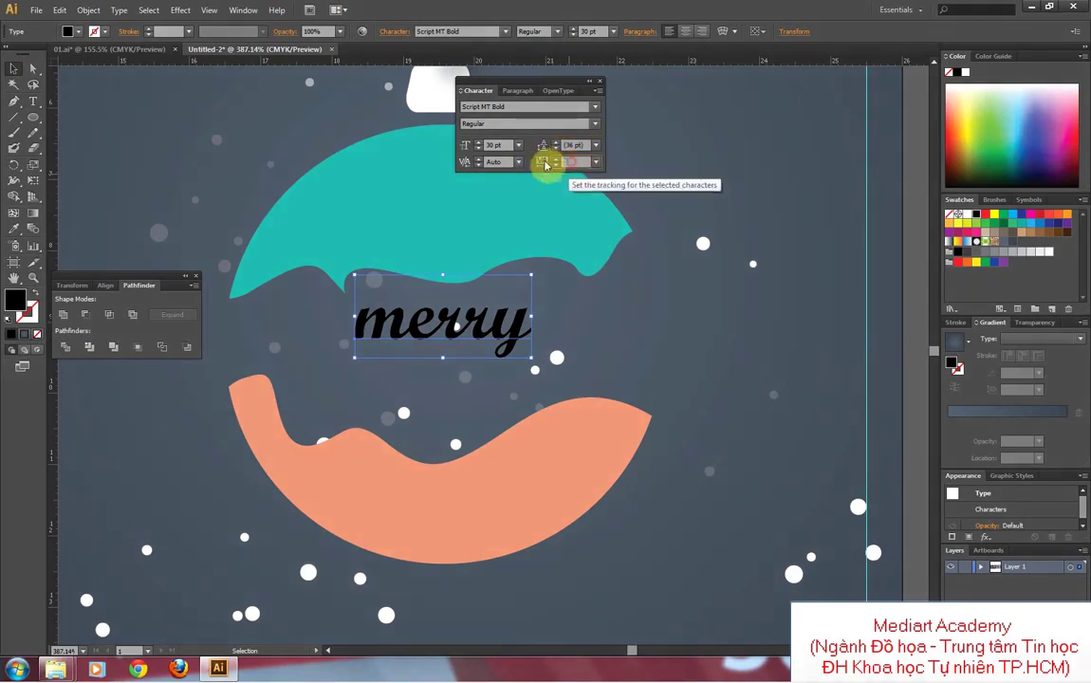
Step: Widen merry's letter spacing to 100 and reposition it within the ornament
click(546, 166)
key(Up)
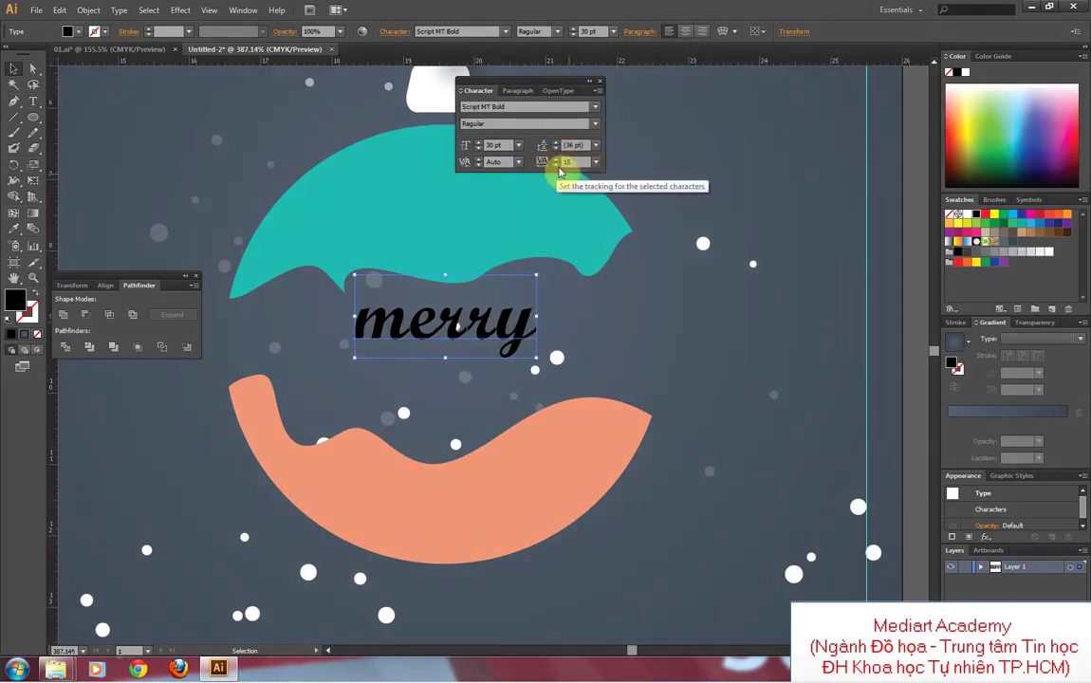
key(Up)
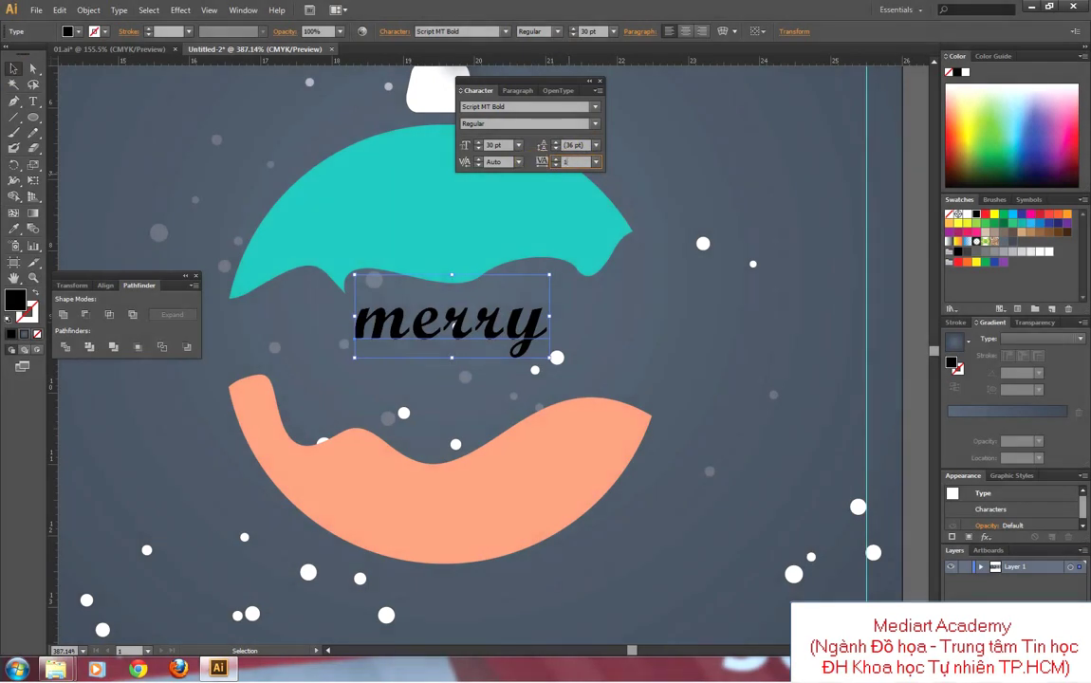
text(100)
key(Return)
drag(492, 334, 480, 324)
scroll(480, 323, down, 3)
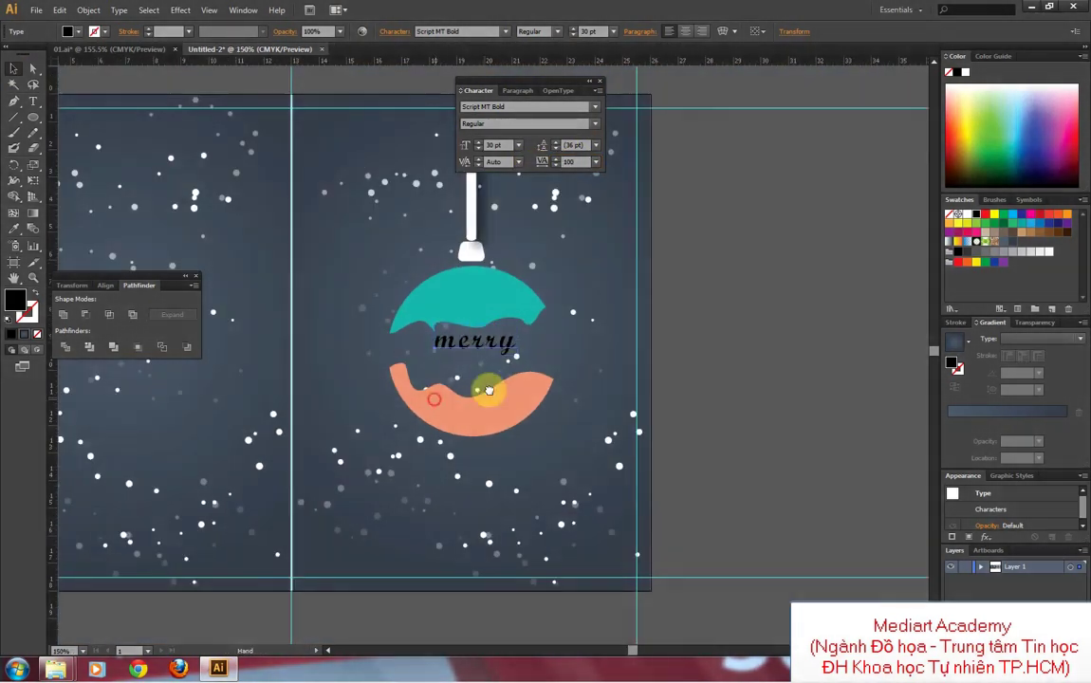
mouse_move(488, 390)
mouse_down()
mouse_move(760, 409)
mouse_move(804, 463)
mouse_move(842, 456)
mouse_move(638, 458)
mouse_move(665, 462)
mouse_up()
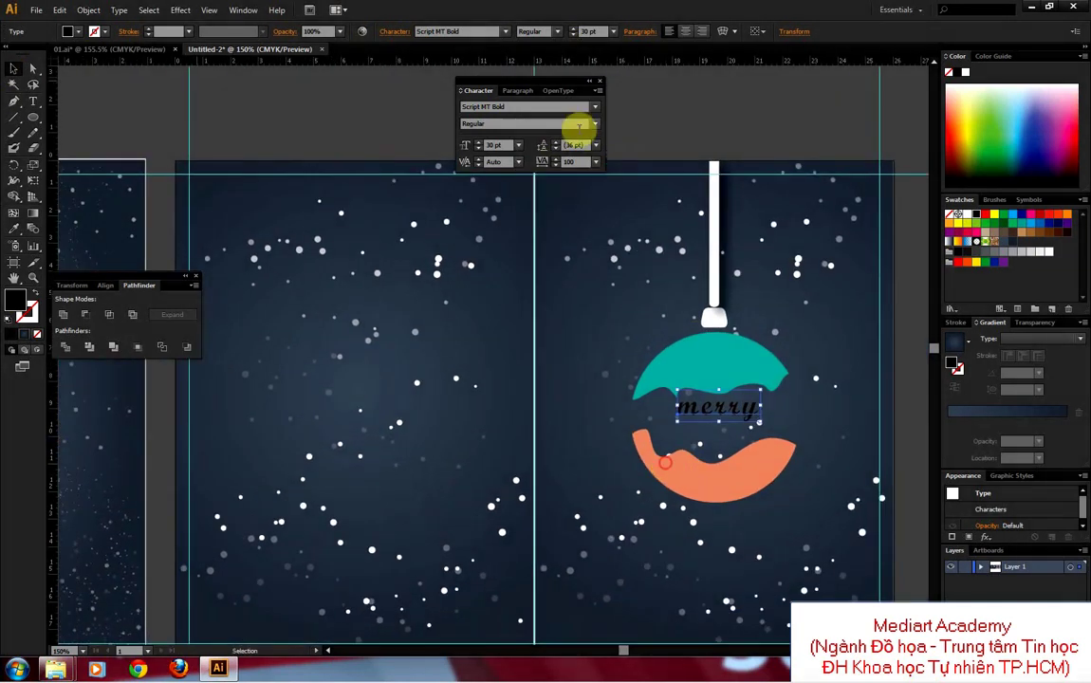
Step: Readjust merry's letter spacing, zoom out to both artboards, and make merry white
click(567, 162)
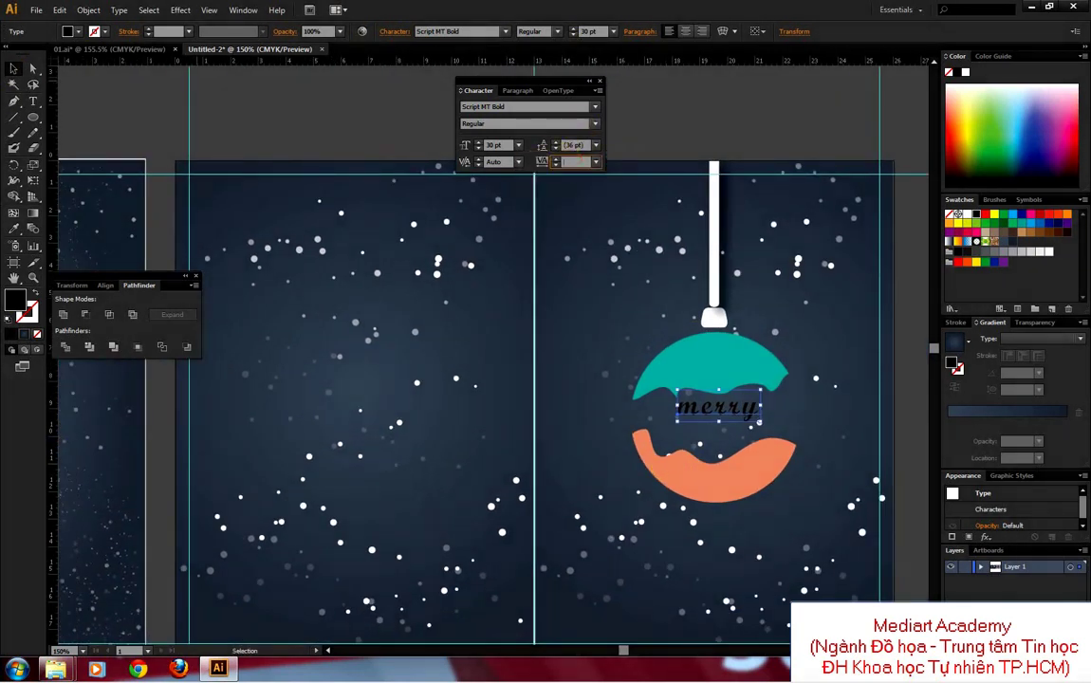
text(70)
mouse_move(577, 360)
mouse_down()
mouse_move(692, 280)
mouse_move(713, 353)
mouse_up()
key(ctrl+minus)
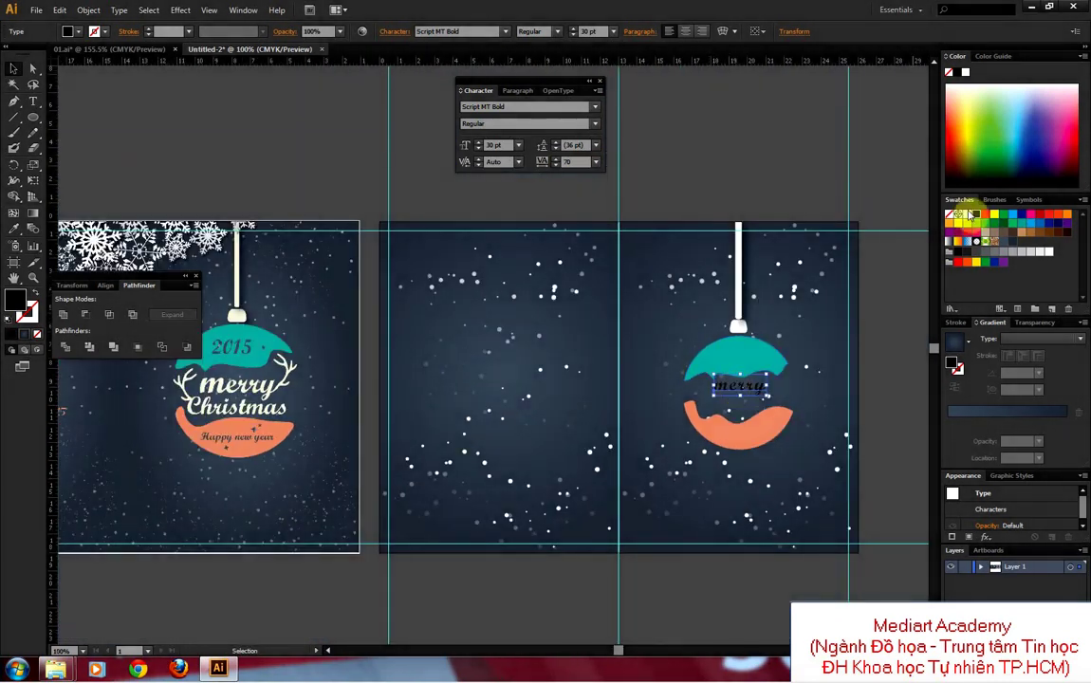
click(847, 333)
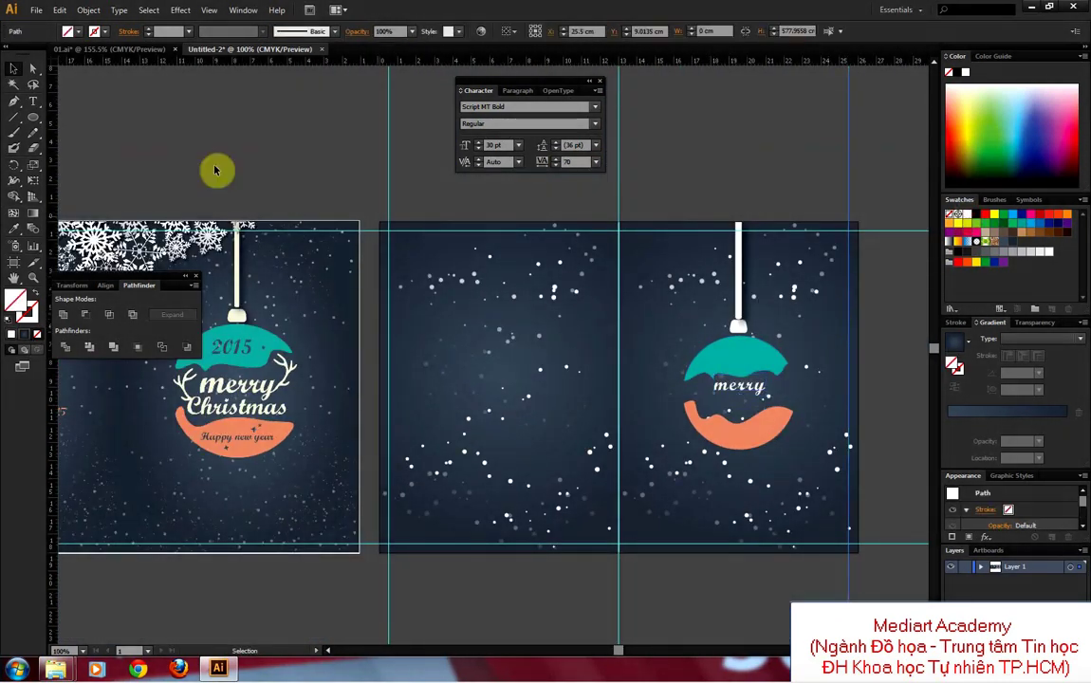
click(33, 100)
text(Christmas)
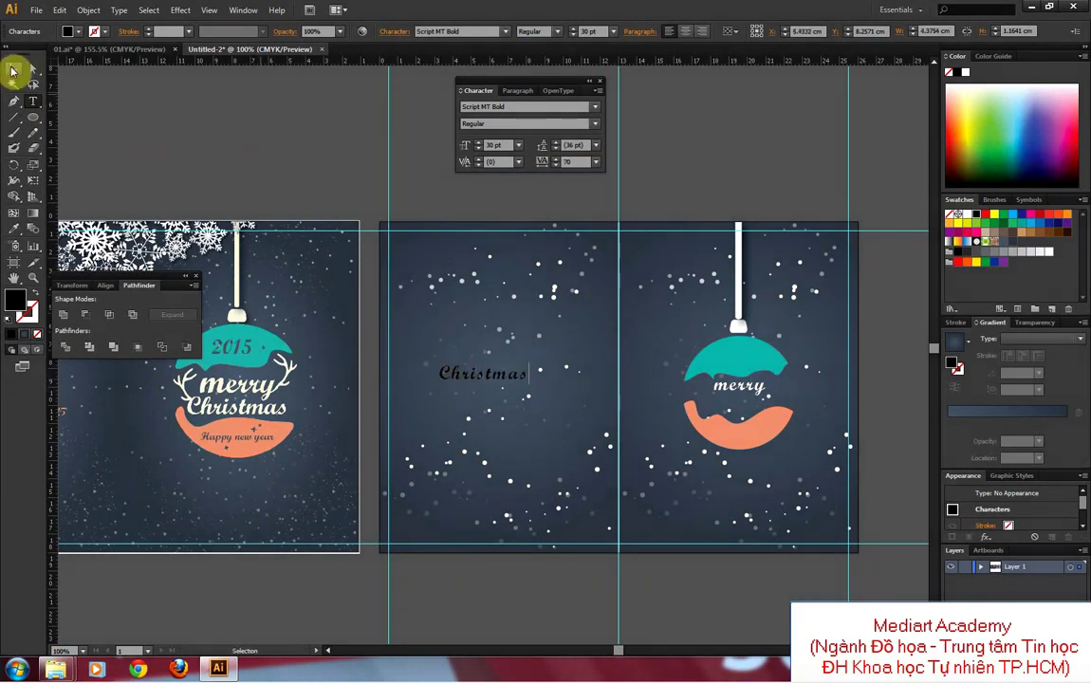
Step: Set Christmas in VNI-Commerce Bold-Italic and make it white
click(14, 68)
text(VNI-Commerce-Bold-Italic)
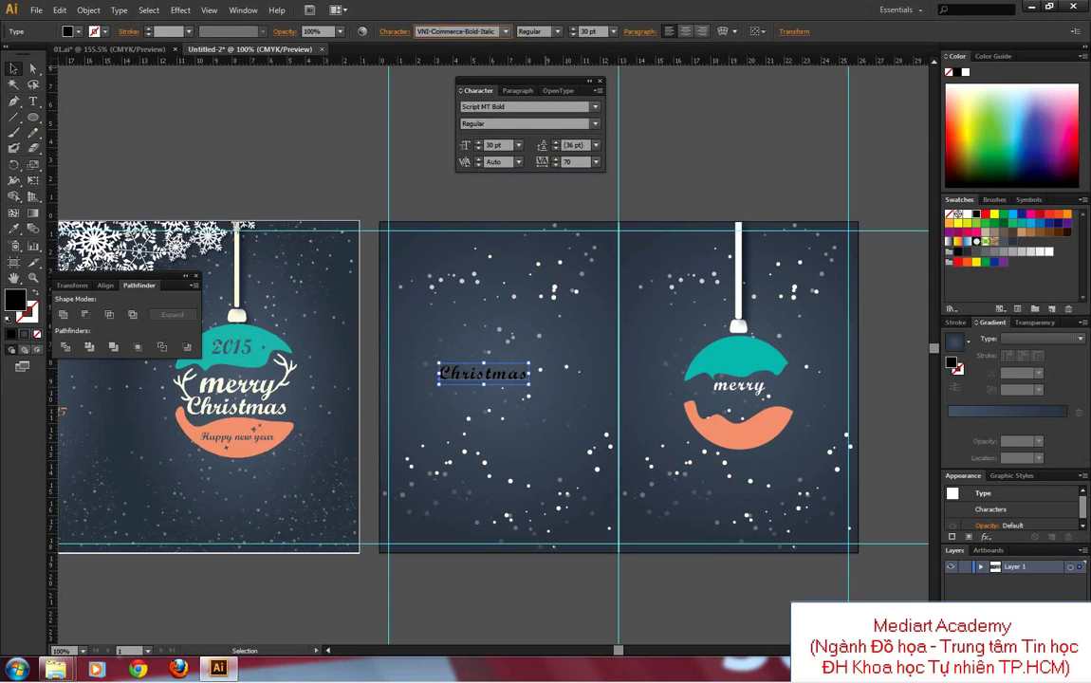
key(Return)
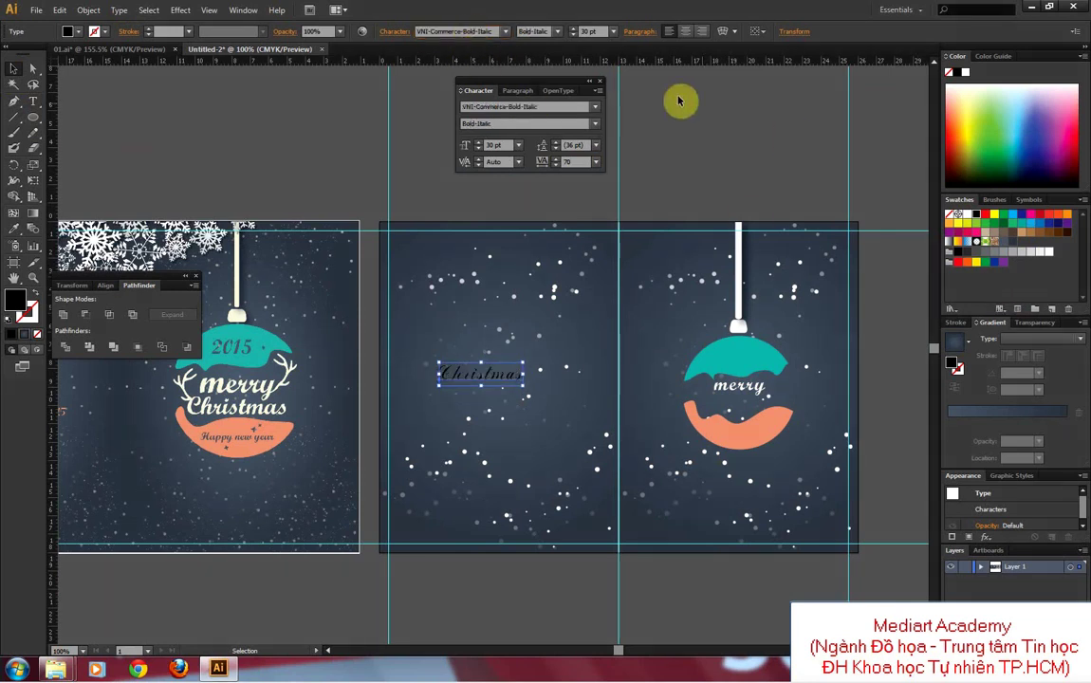
click(560, 32)
click(550, 48)
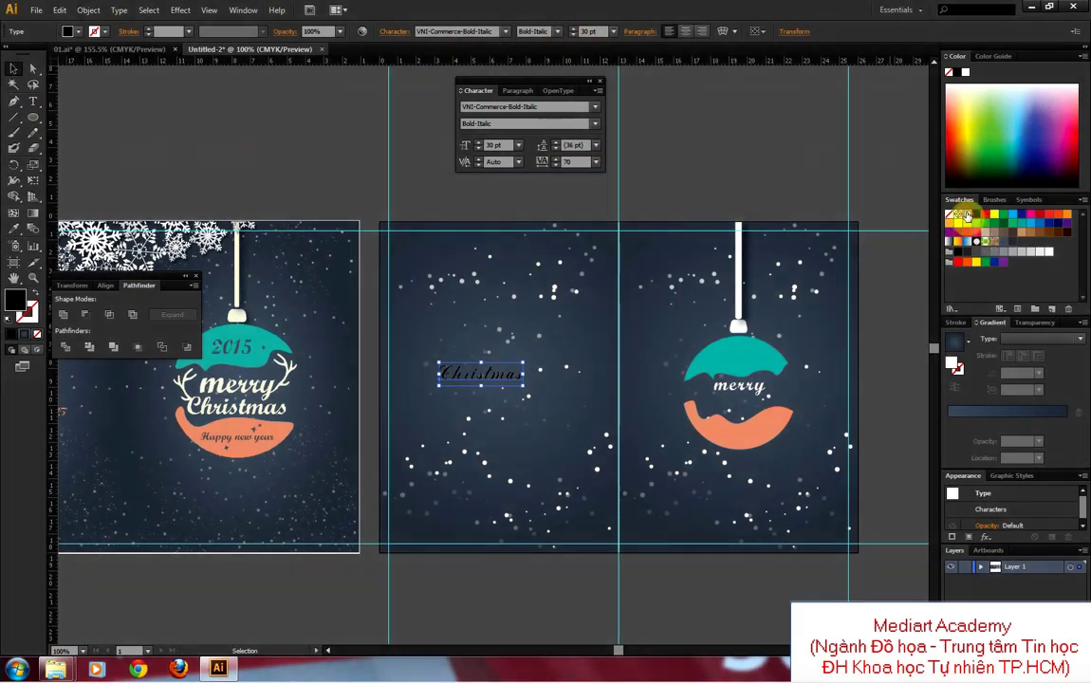
click(963, 215)
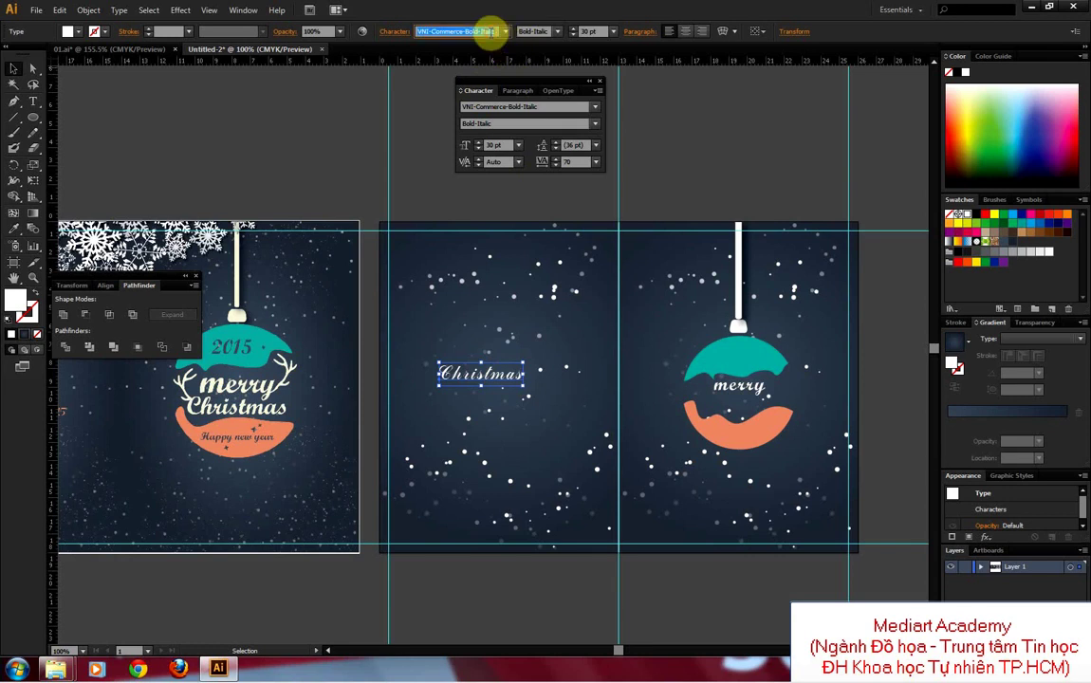
Step: Switch Christmas to VNI-Brush-Italic and place it under merry on the right ornament
text(VNI-Centur)
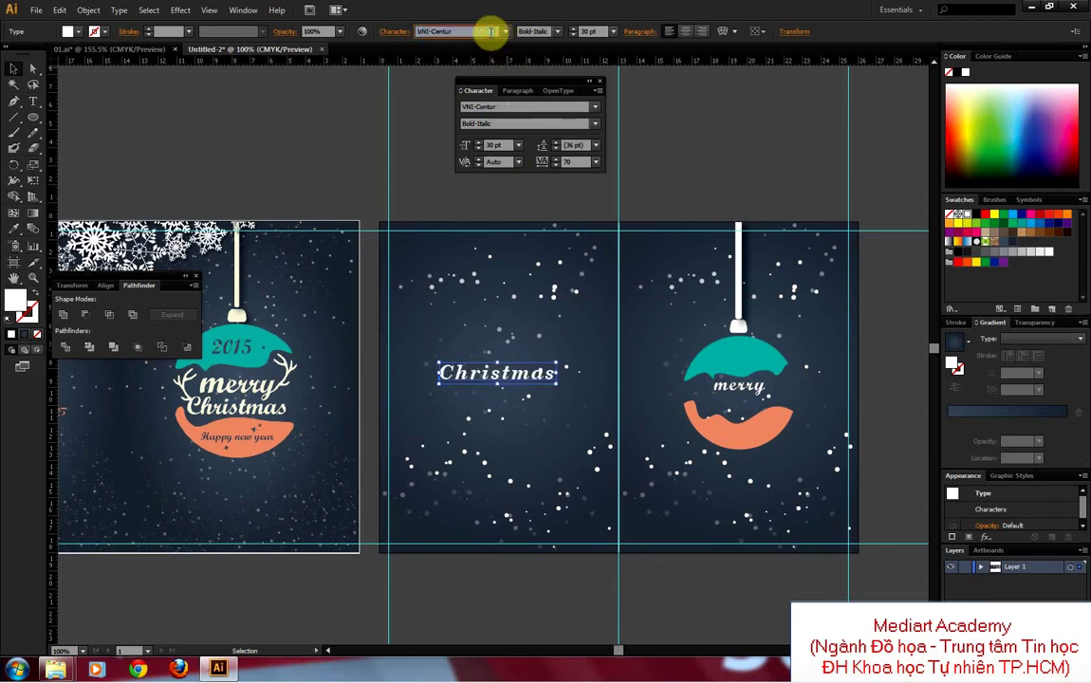
key(Up)
key(Up)
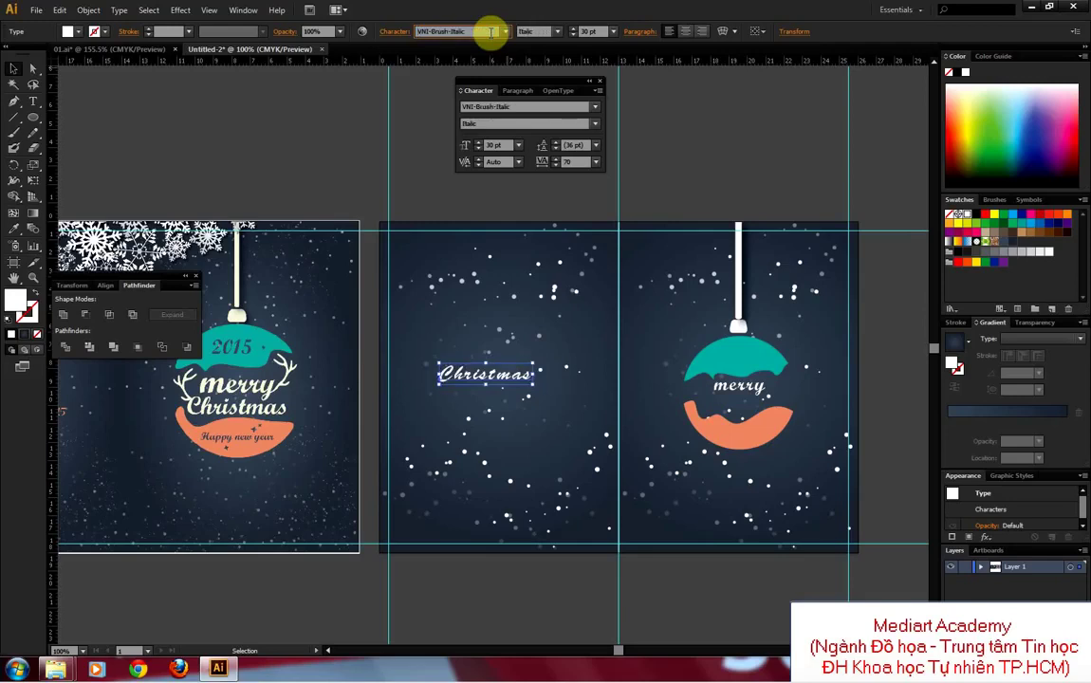
key(Up)
key(Up)
key(Up)
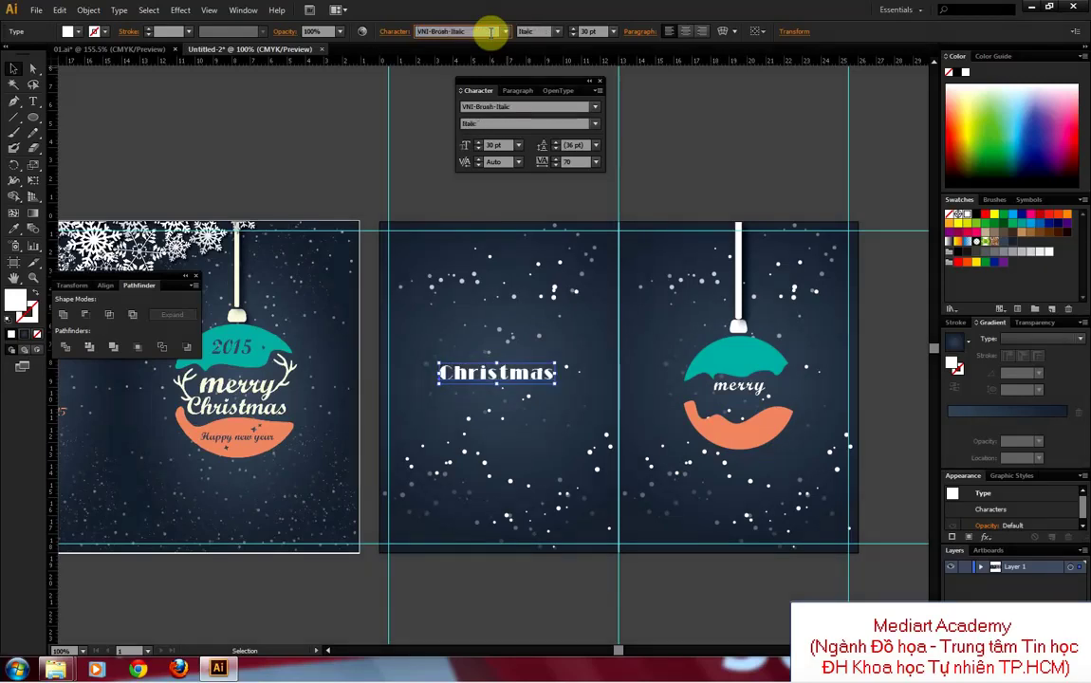
drag(519, 378, 780, 407)
click(784, 435)
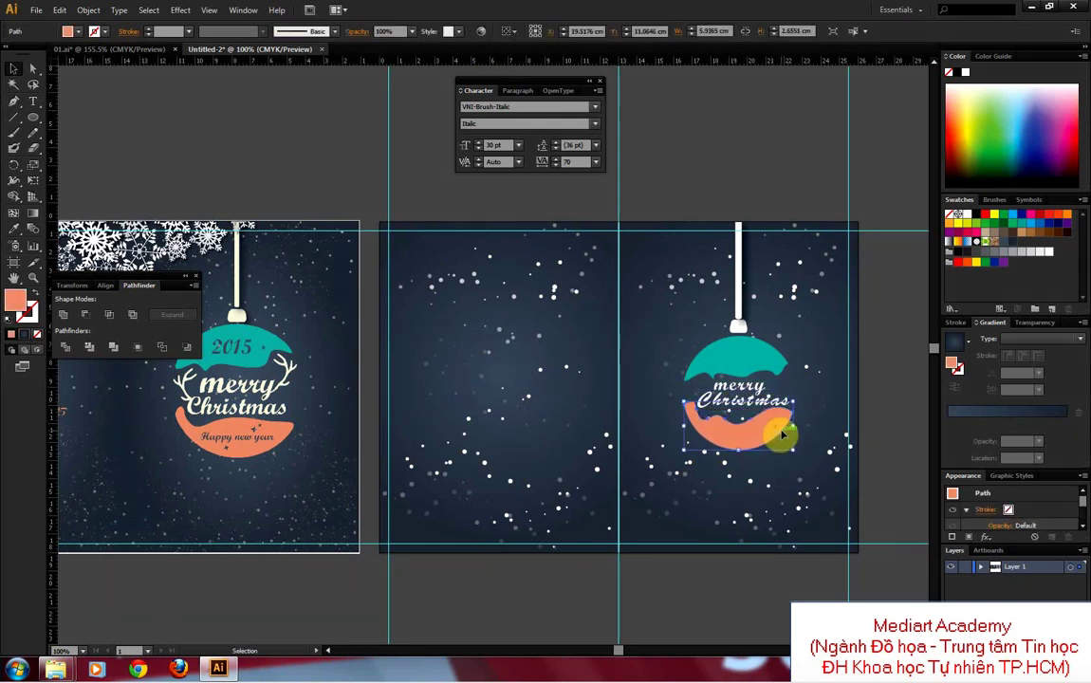
click(741, 405)
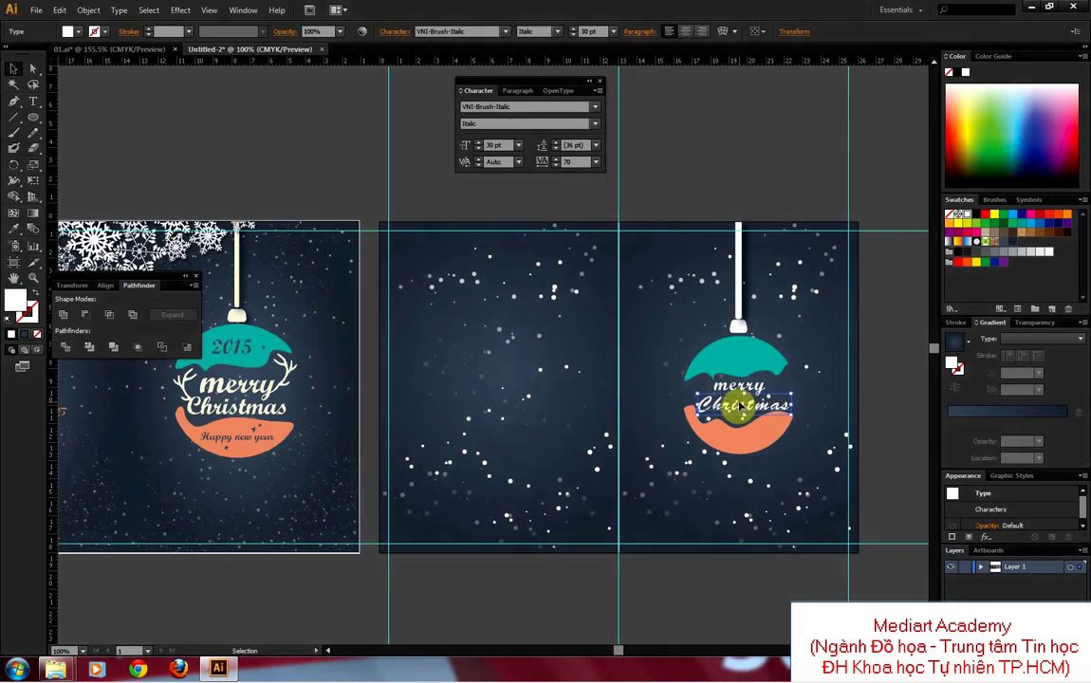
click(750, 365)
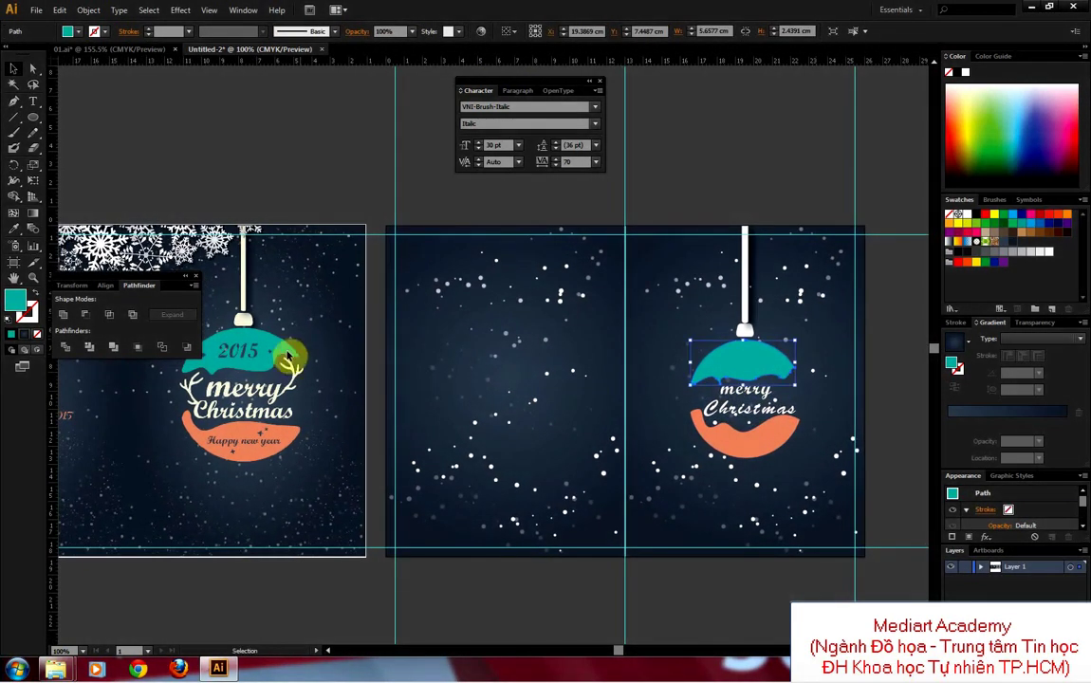
mouse_move(154, 366)
mouse_down()
mouse_move(358, 441)
mouse_move(381, 533)
mouse_up()
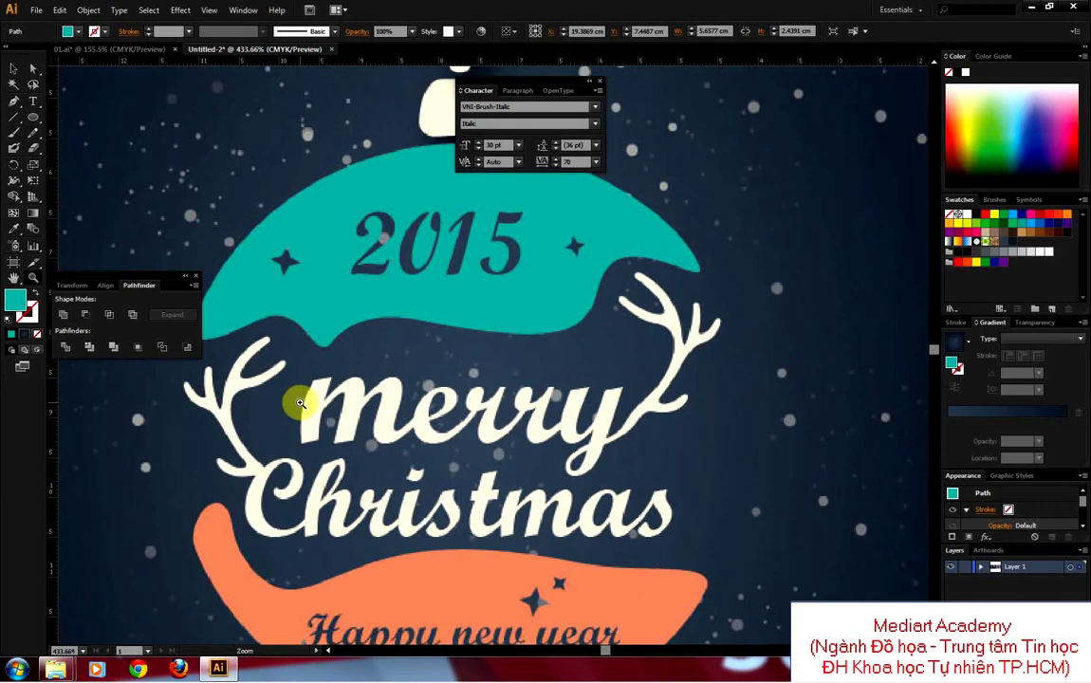
click(21, 76)
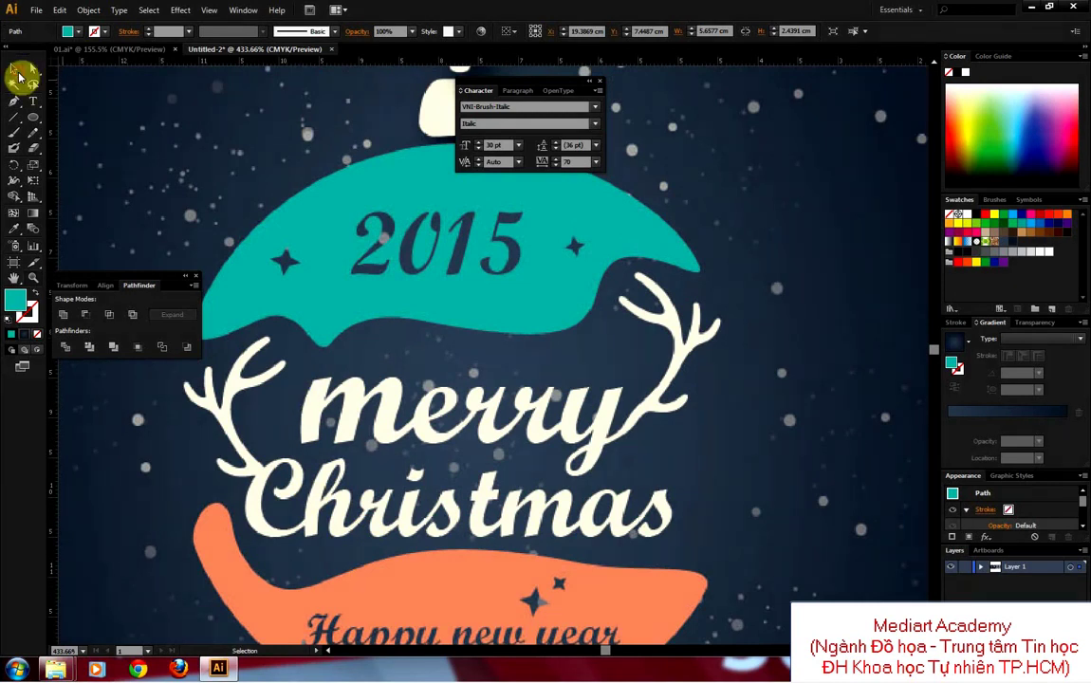
key(ctrl+minus)
key(ctrl+minus)
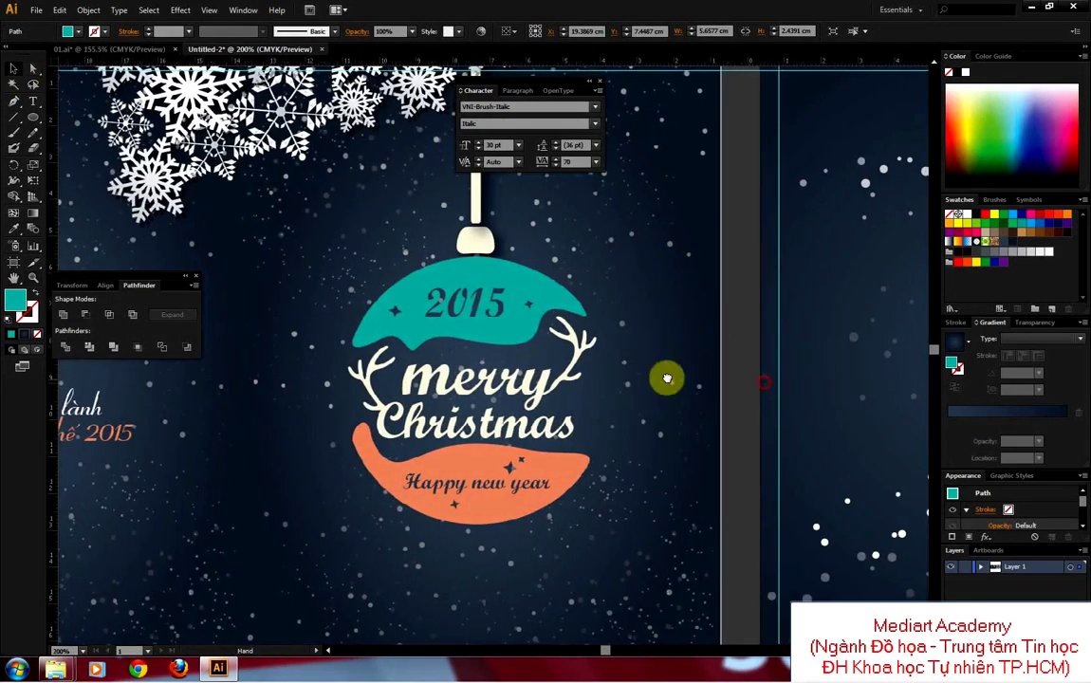
scroll(714, 373, right, 5)
scroll(664, 361, right, 3)
scroll(707, 348, right, 2)
scroll(570, 353, right, 4)
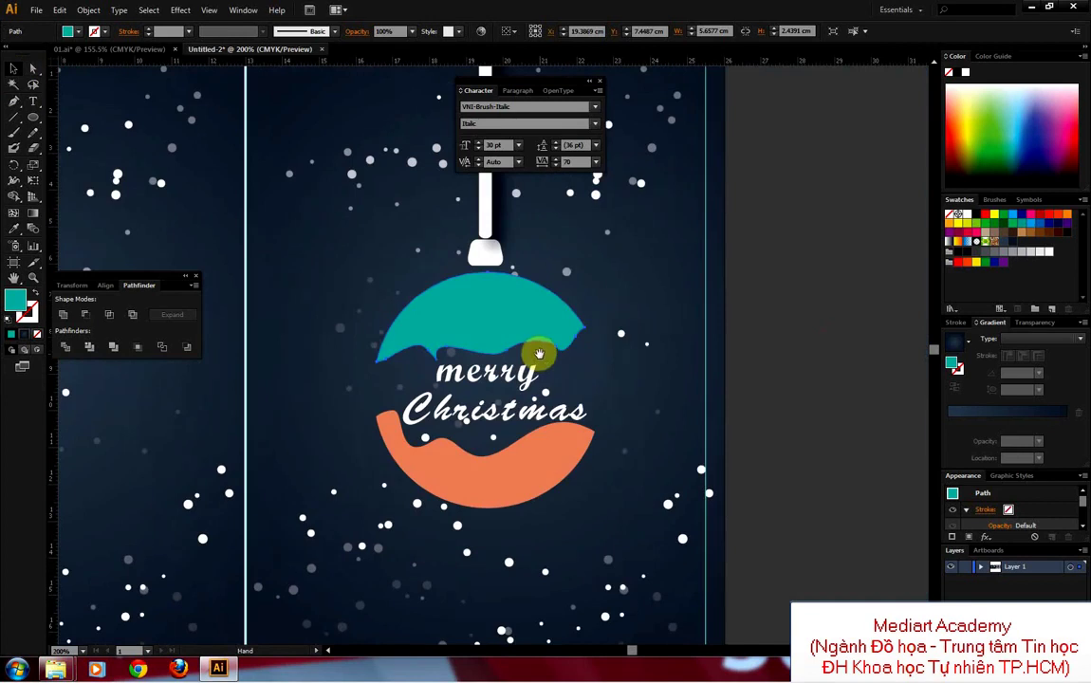
key(ctrl+plus)
key(ctrl+plus)
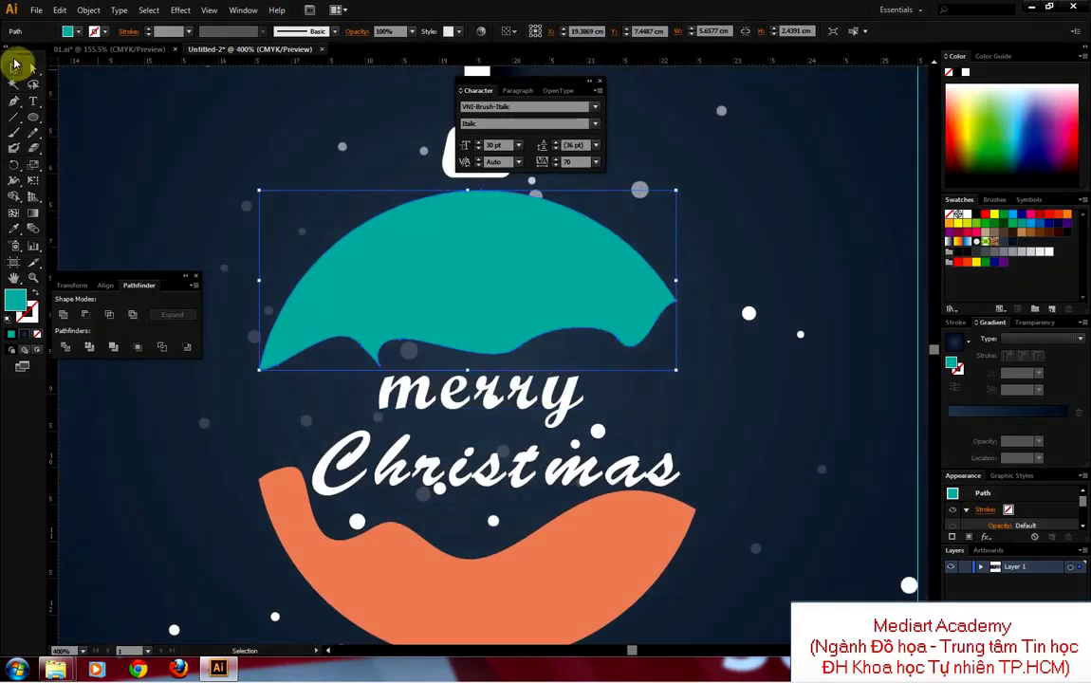
click(15, 134)
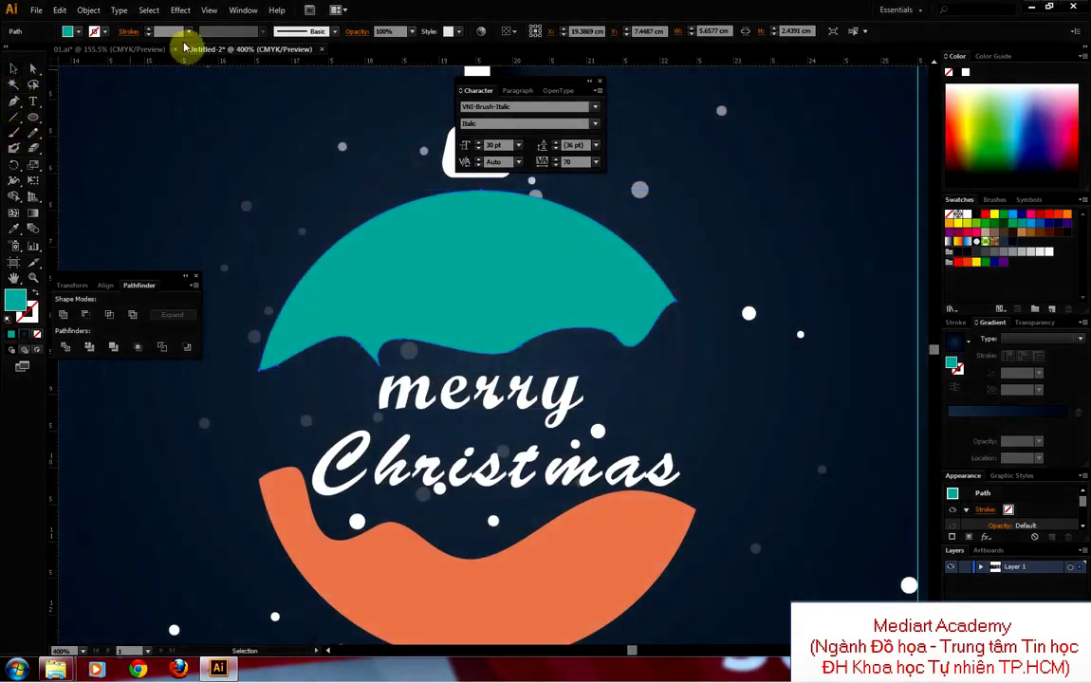
click(189, 35)
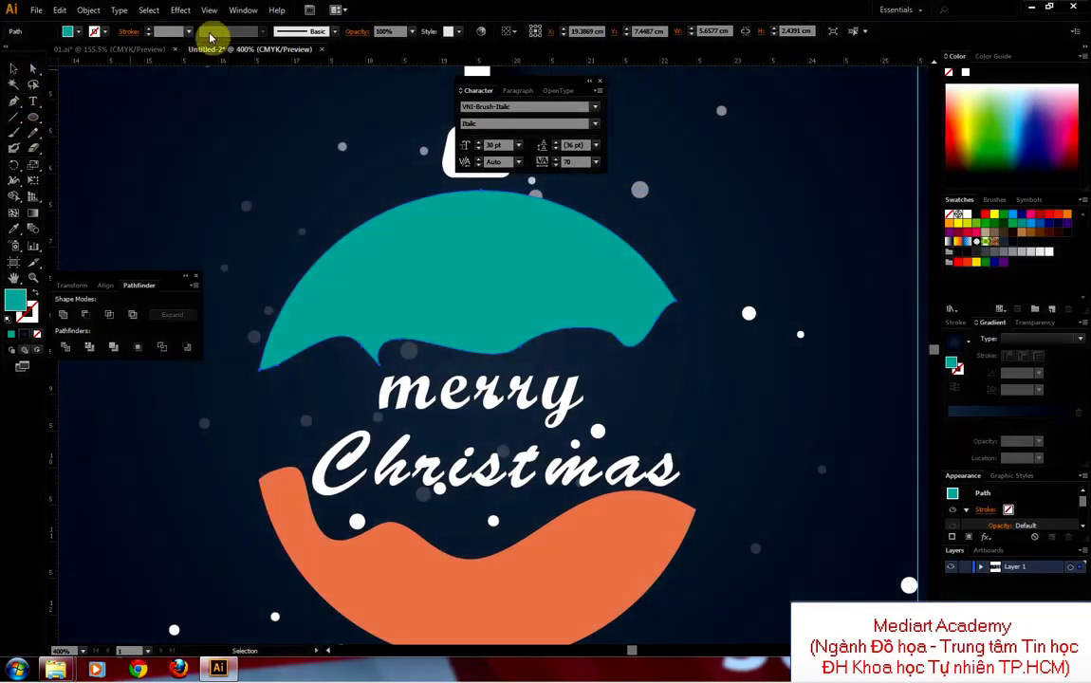
click(13, 69)
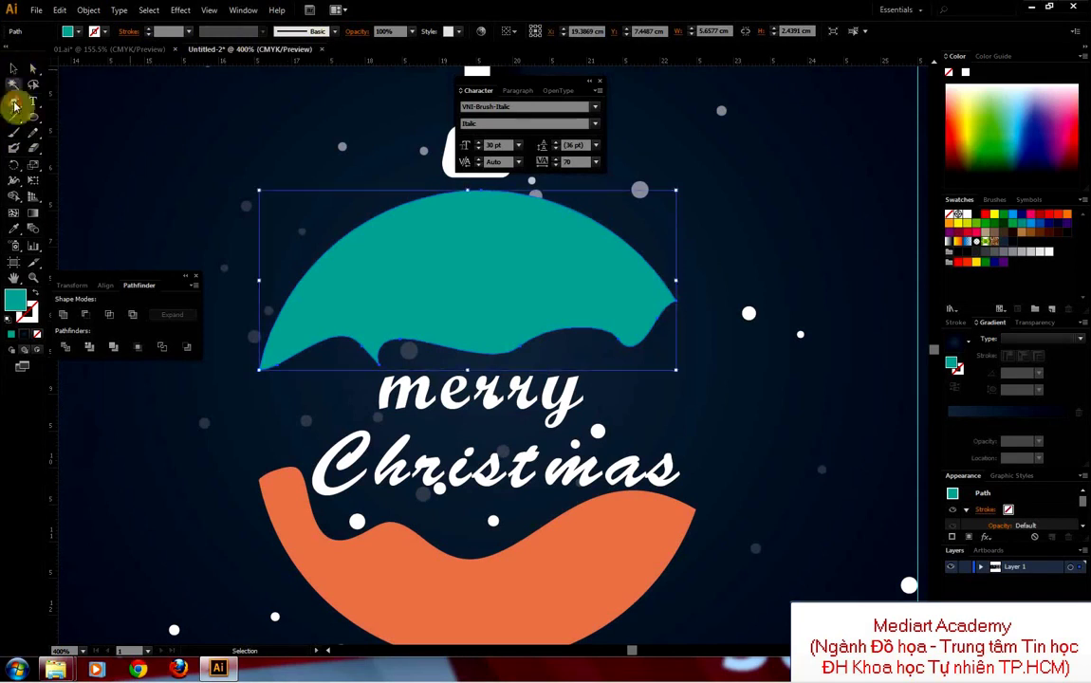
click(14, 102)
drag(313, 406, 313, 452)
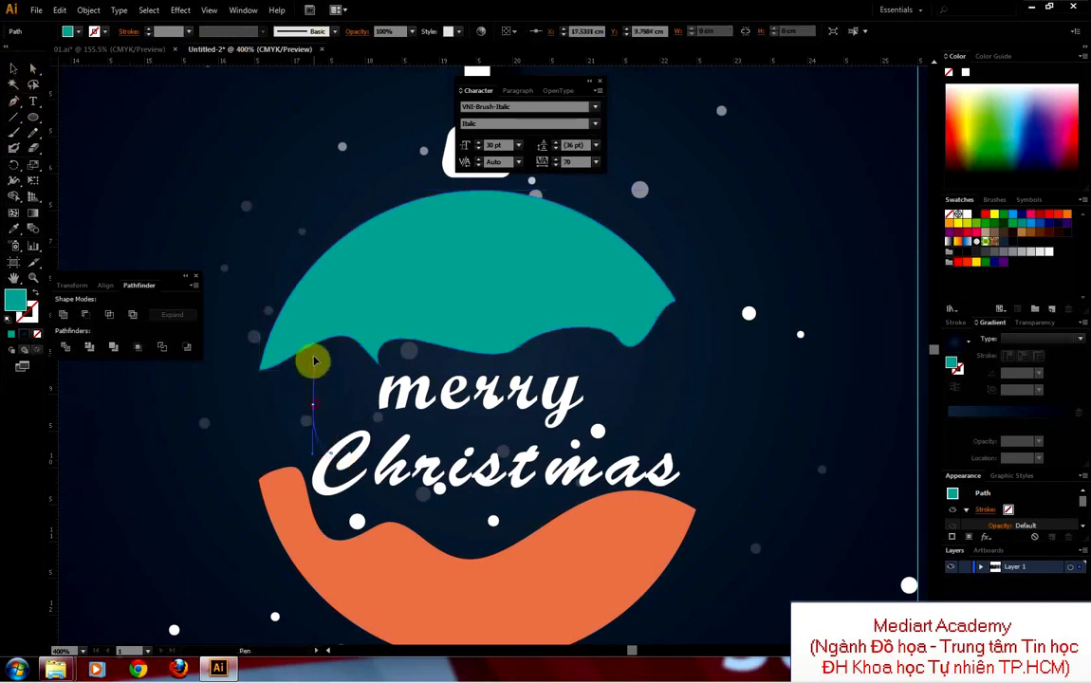
click(273, 372)
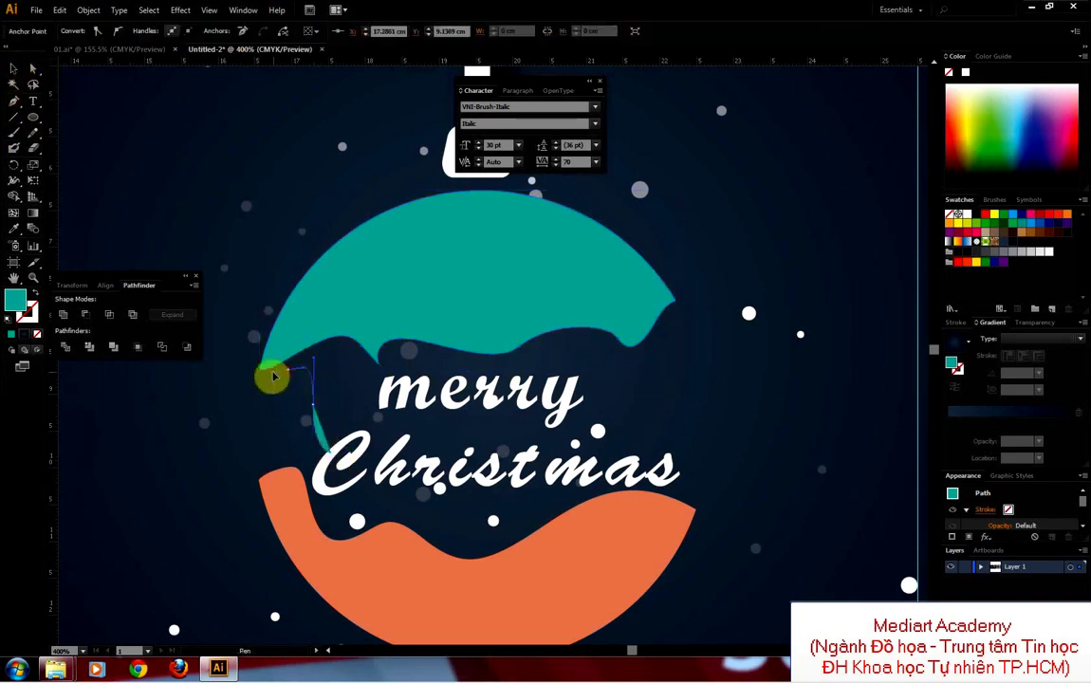
click(36, 293)
click(14, 69)
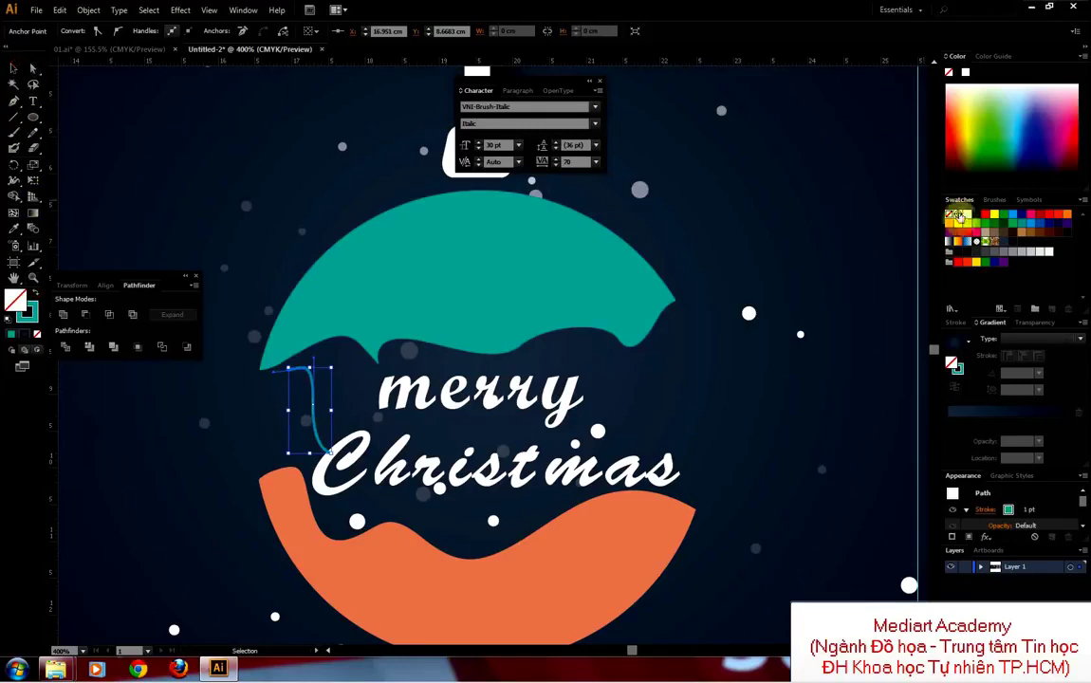
click(36, 309)
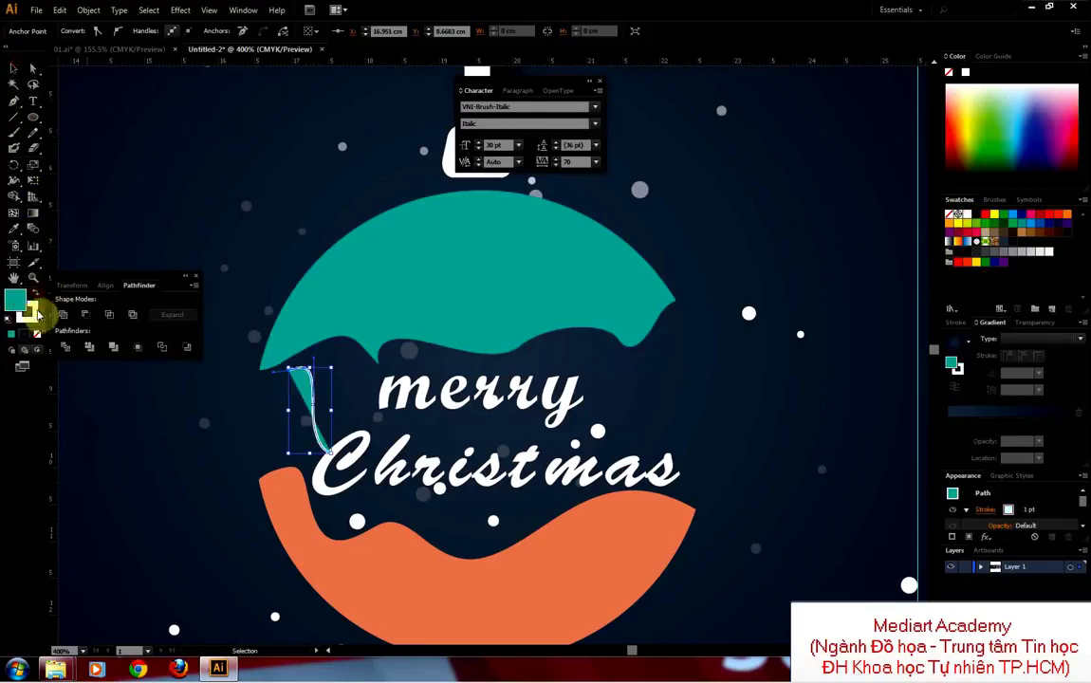
click(38, 335)
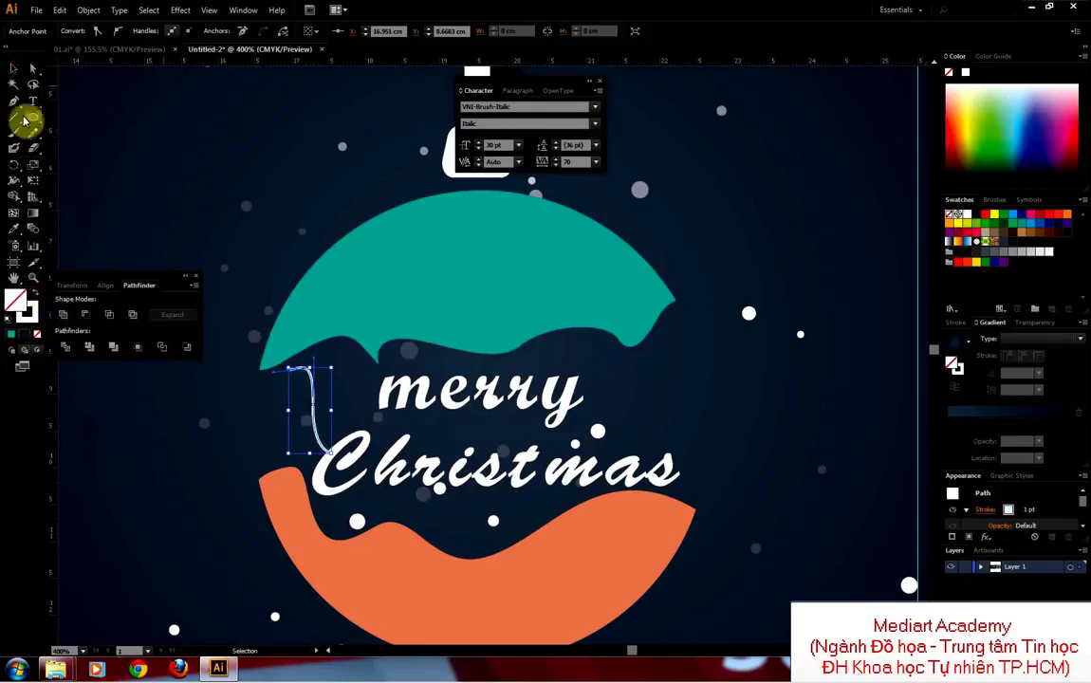
click(13, 68)
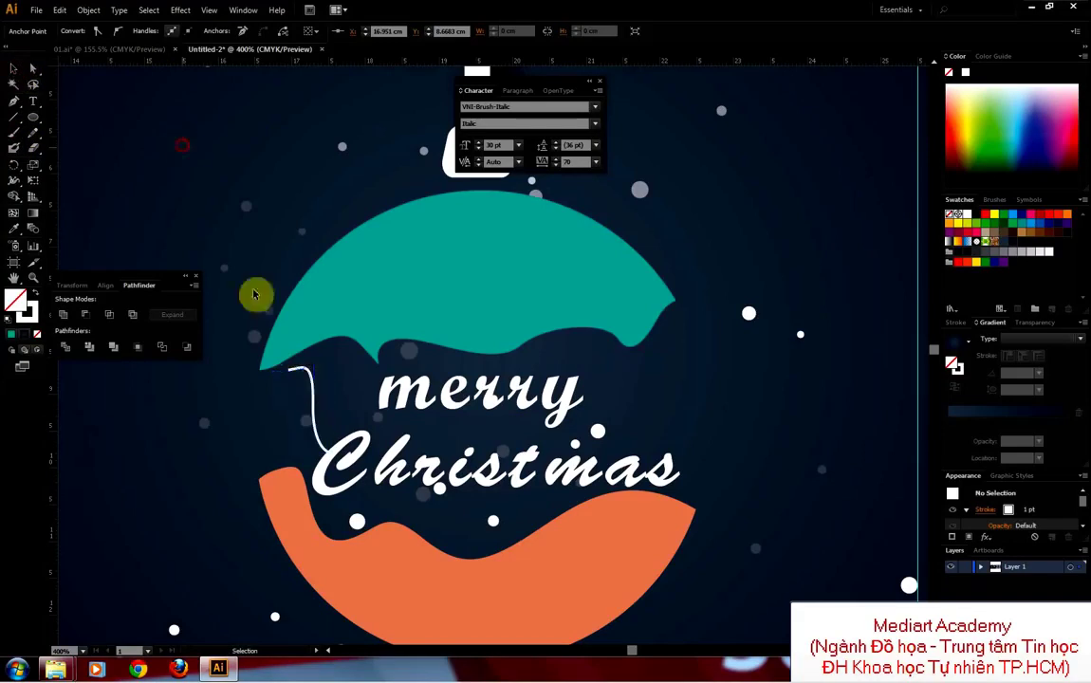
click(308, 382)
click(242, 32)
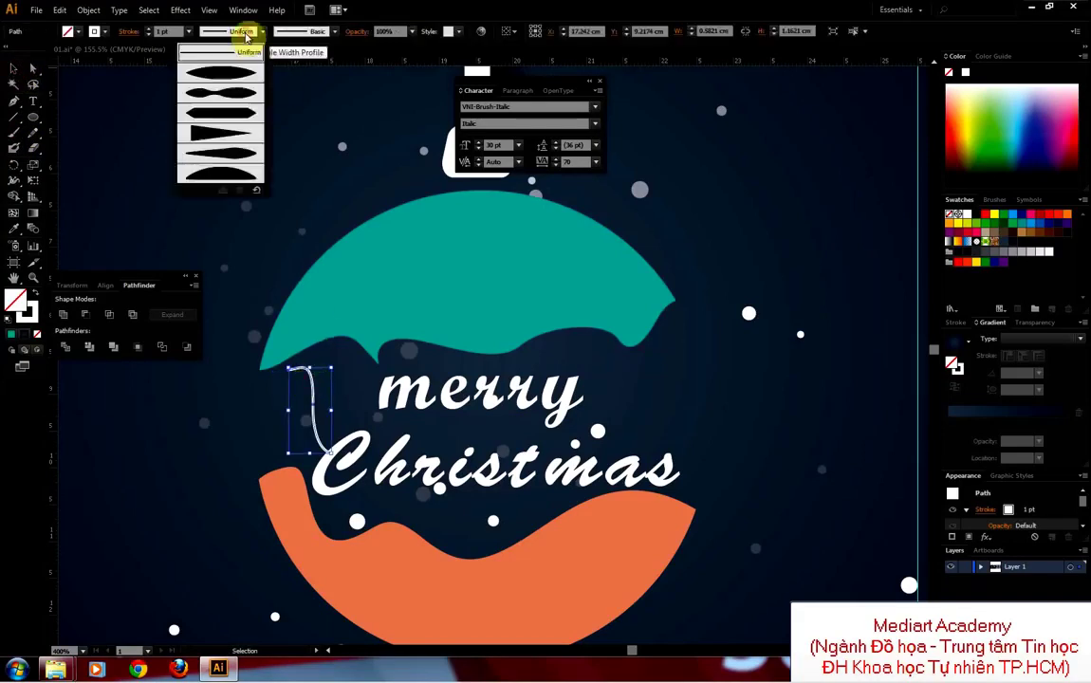
click(235, 105)
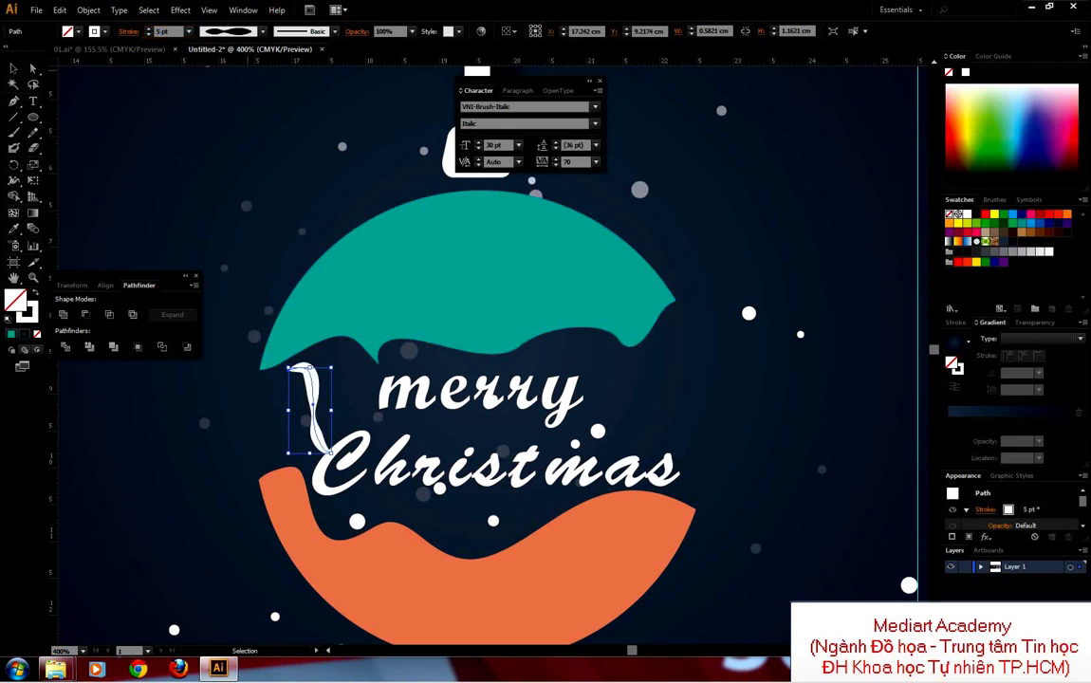
drag(332, 367, 320, 397)
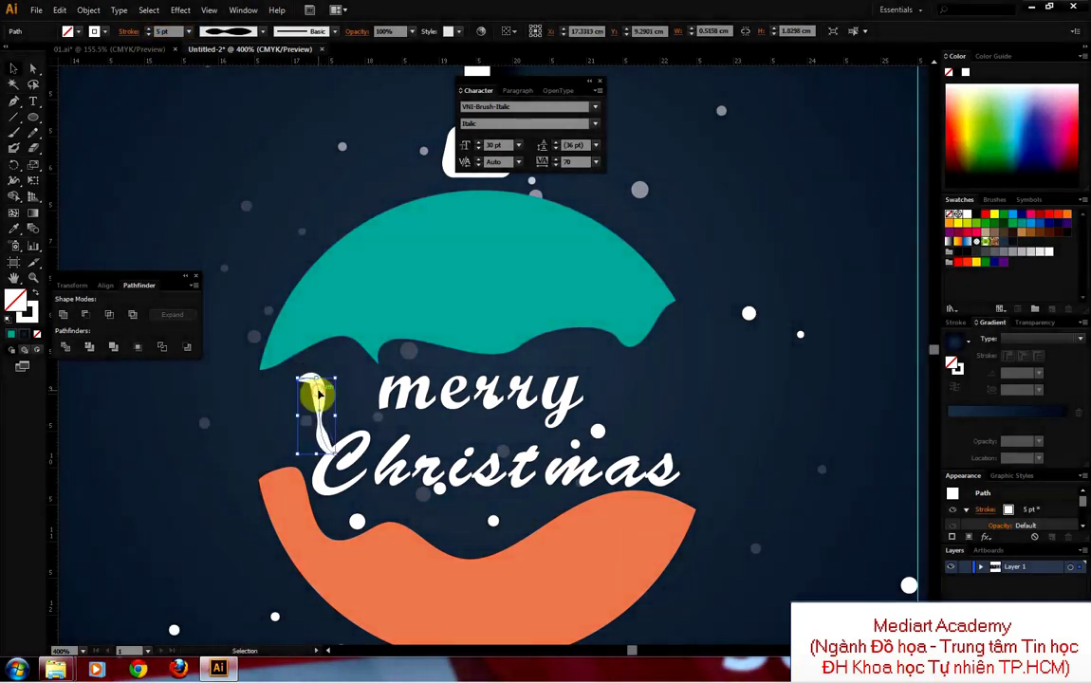
key(Delete)
mouse_move(319, 394)
mouse_down()
mouse_move(650, 343)
mouse_move(759, 349)
mouse_move(519, 372)
mouse_move(390, 369)
mouse_move(601, 336)
mouse_move(524, 370)
mouse_move(585, 323)
mouse_up()
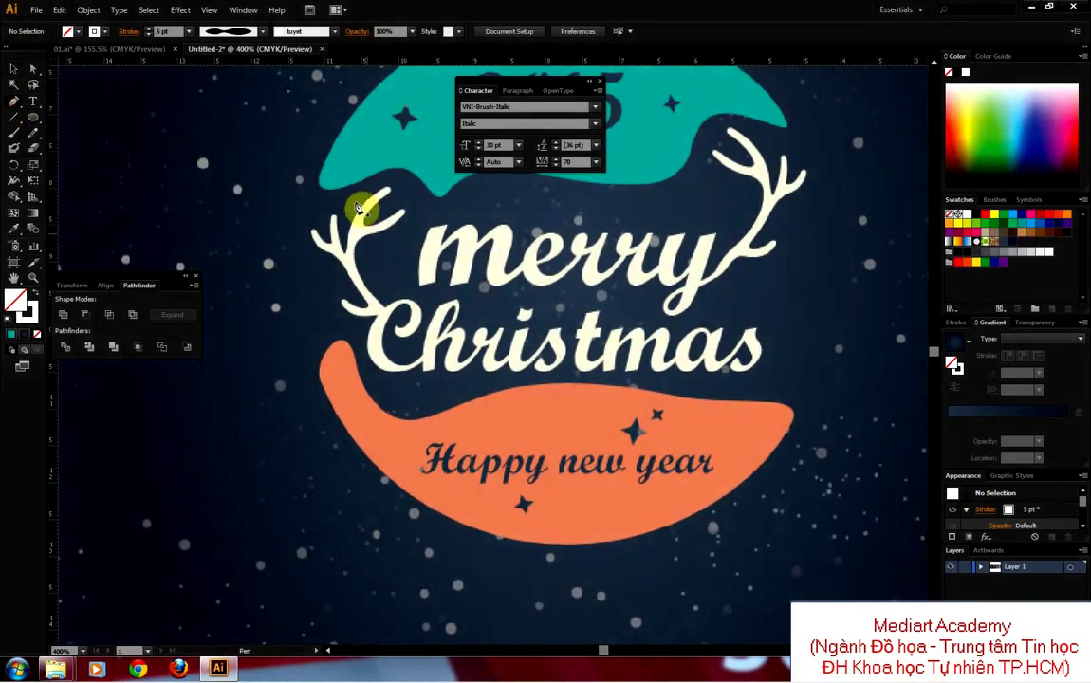
Step: Reset the stroke profile to Uniform and pen-trace the antler's lower stem and upper tine
click(254, 32)
click(237, 54)
key(p)
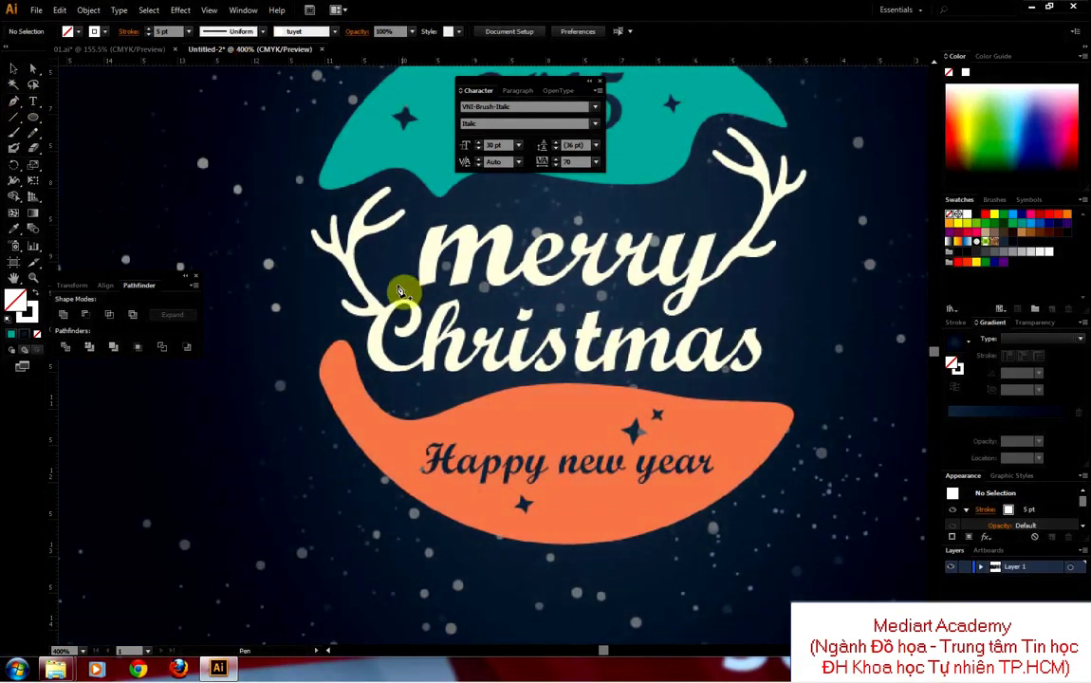
click(386, 309)
click(353, 258)
click(358, 237)
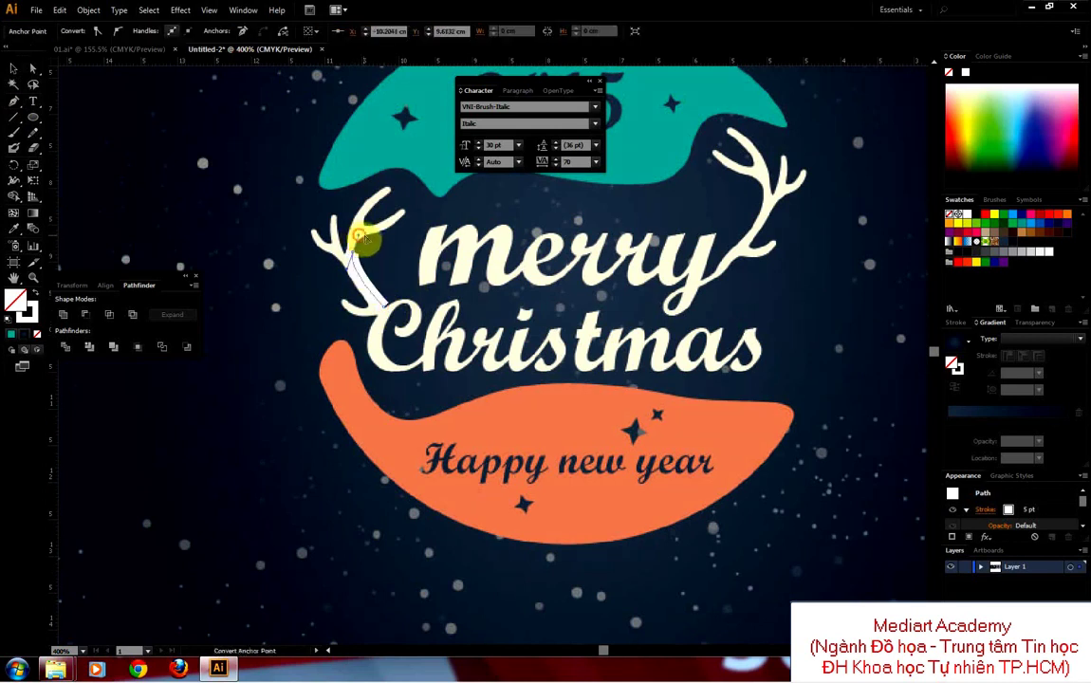
click(400, 211)
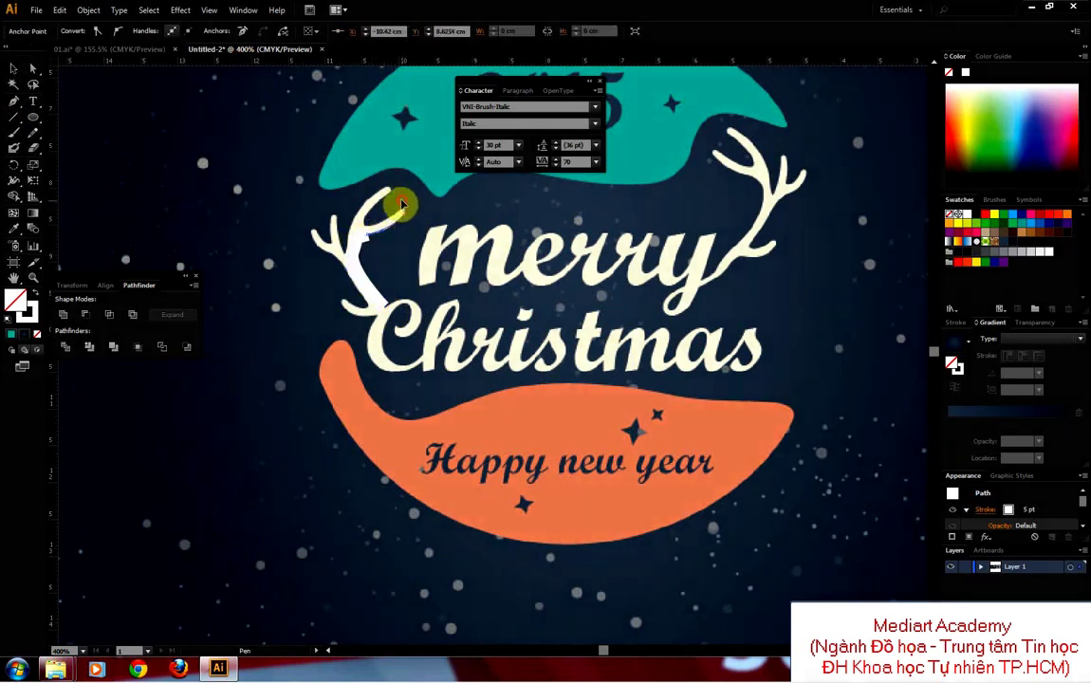
click(392, 219)
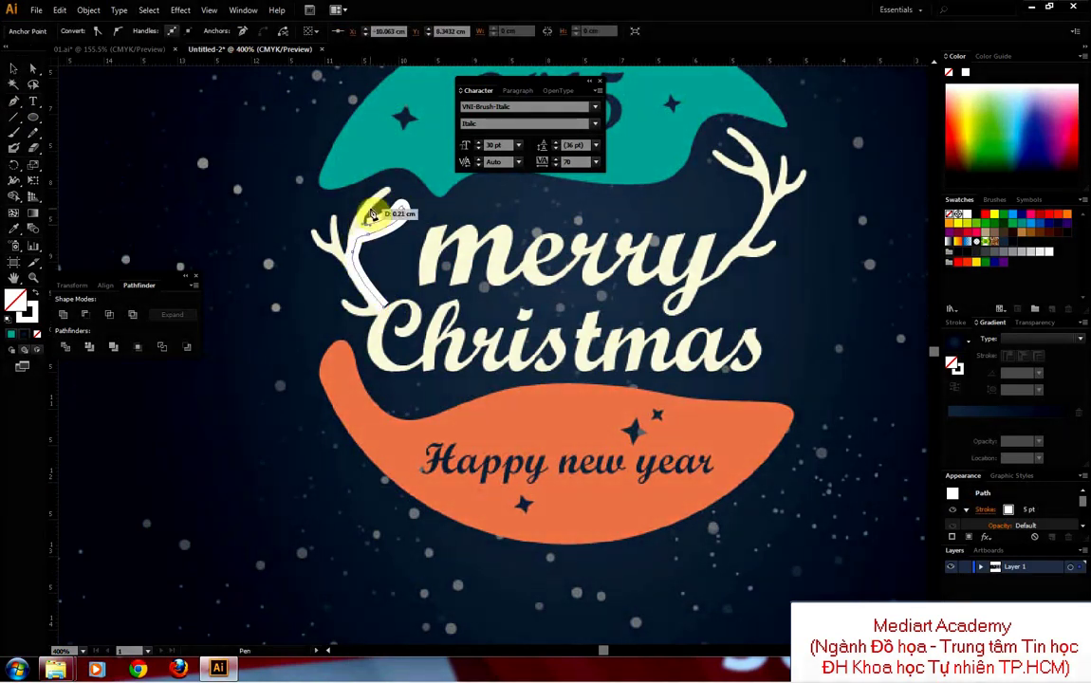
drag(386, 194, 370, 196)
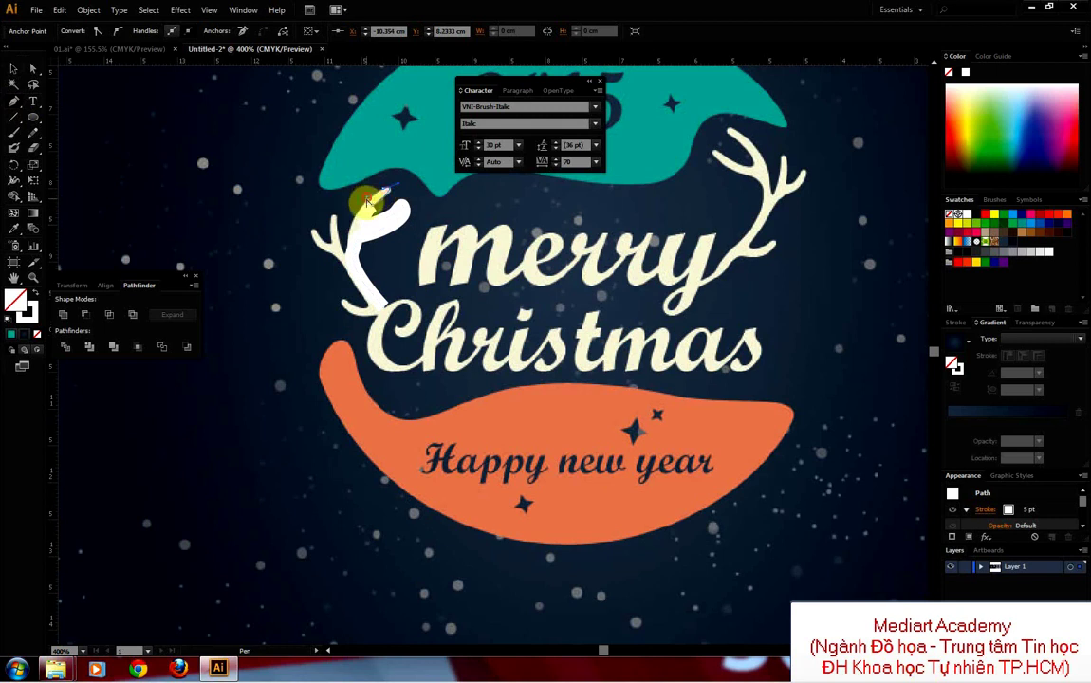
click(344, 258)
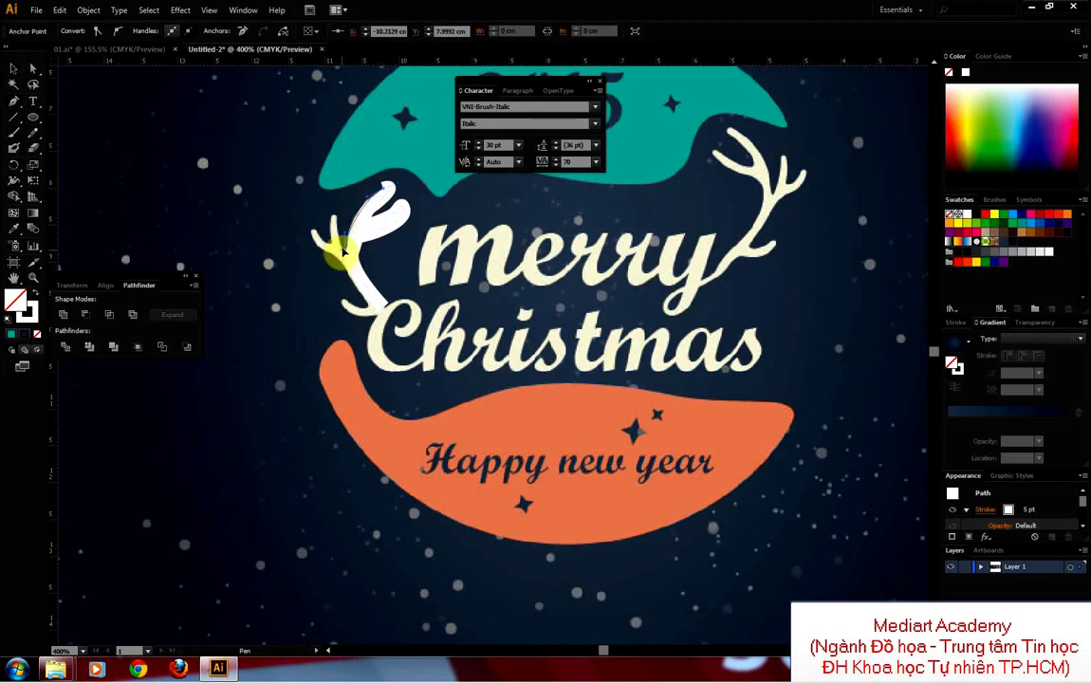
Step: Finish outlining the antler's left tines and base, then select the traced shape
click(338, 213)
click(331, 248)
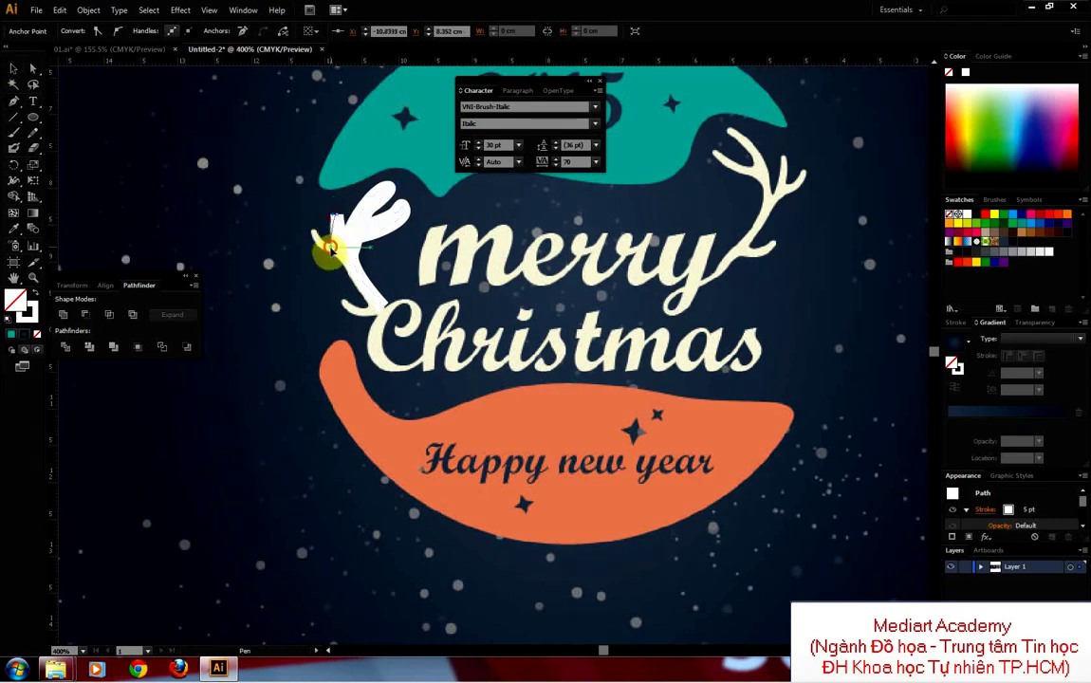
click(310, 230)
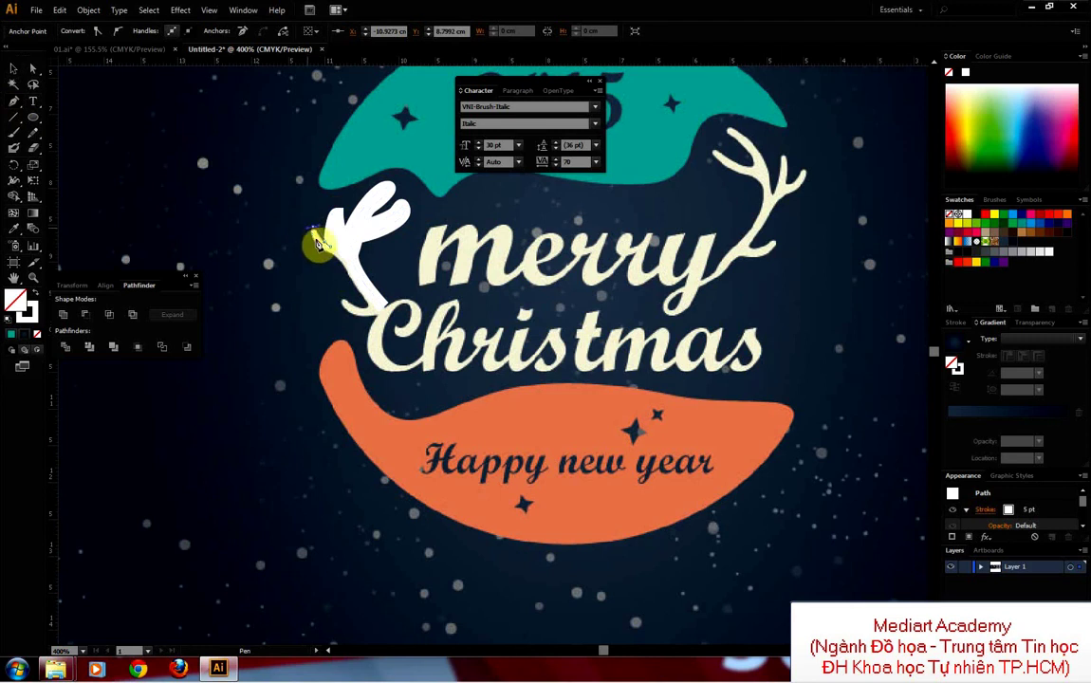
click(363, 303)
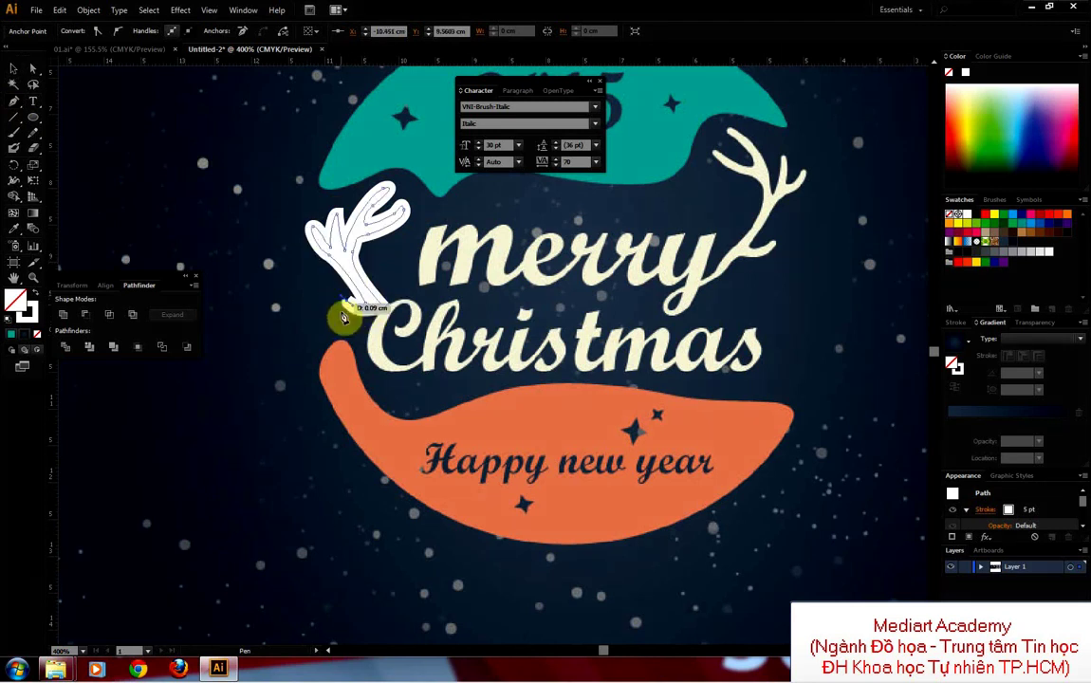
click(352, 318)
drag(363, 319, 390, 302)
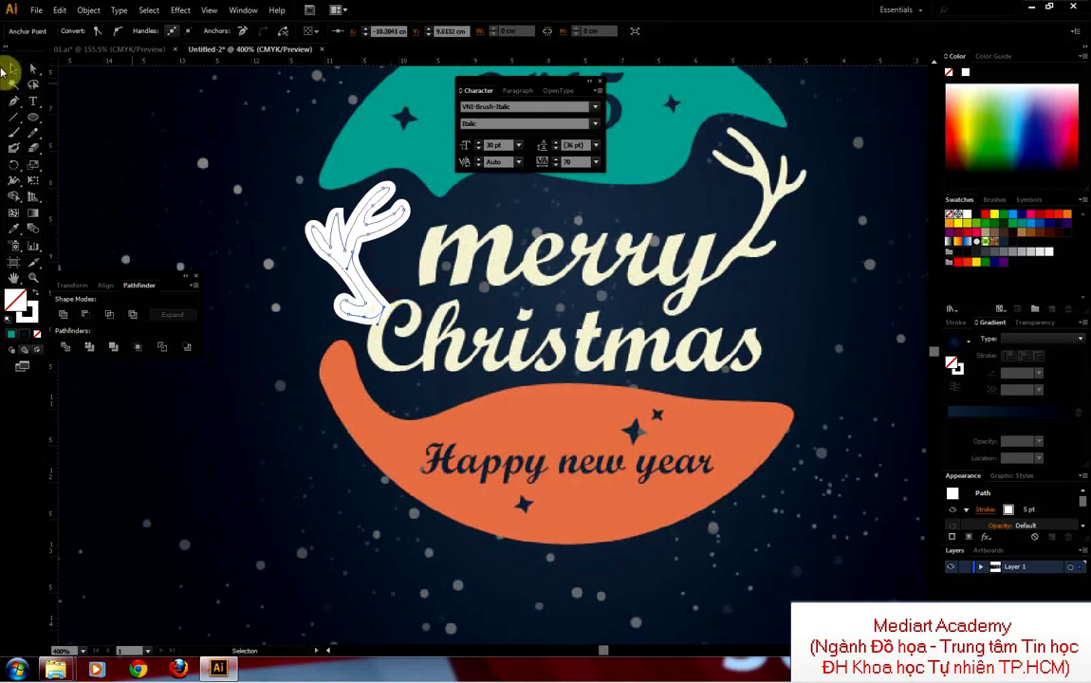
click(13, 68)
click(231, 176)
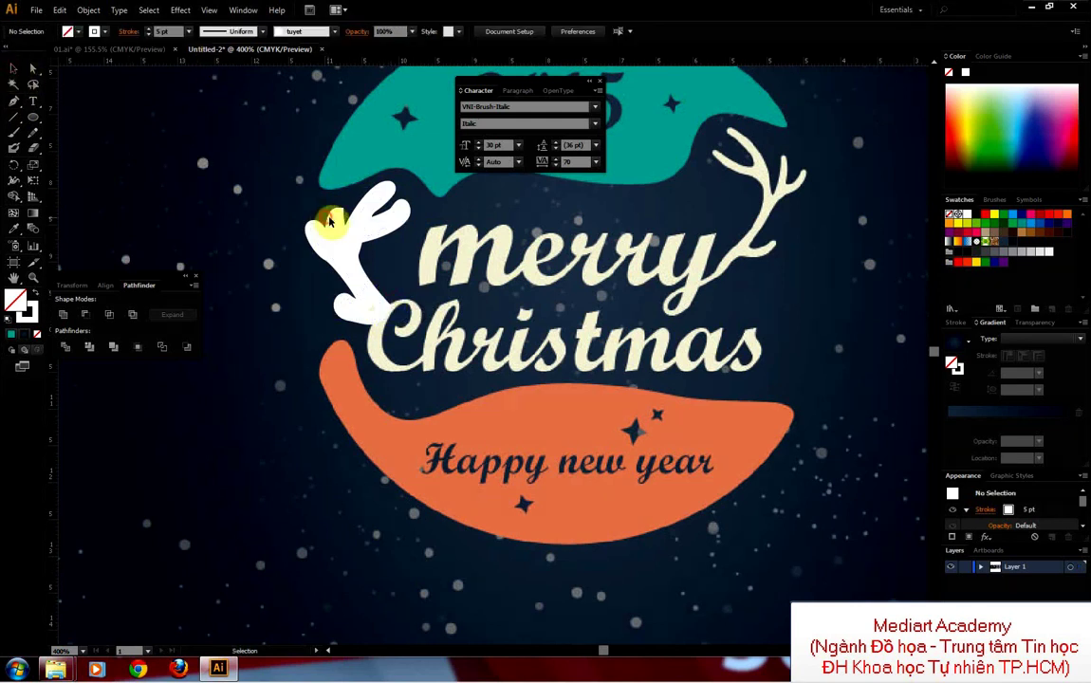
click(330, 220)
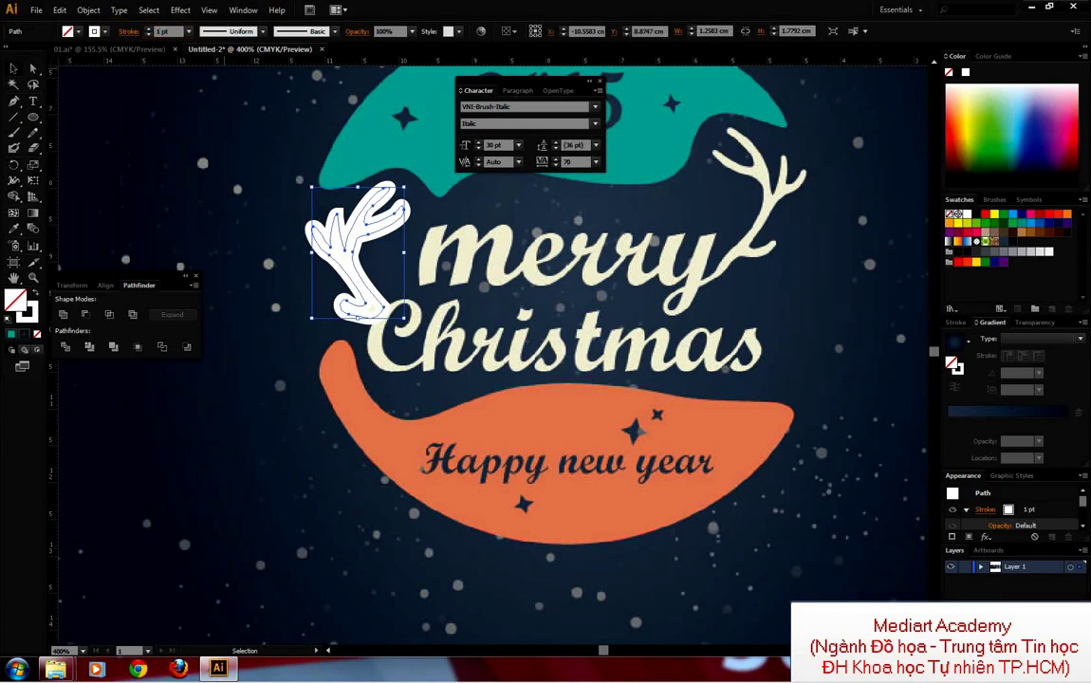
Step: Fill the antler solid white with no stroke and copy it onto the right ornament
click(38, 295)
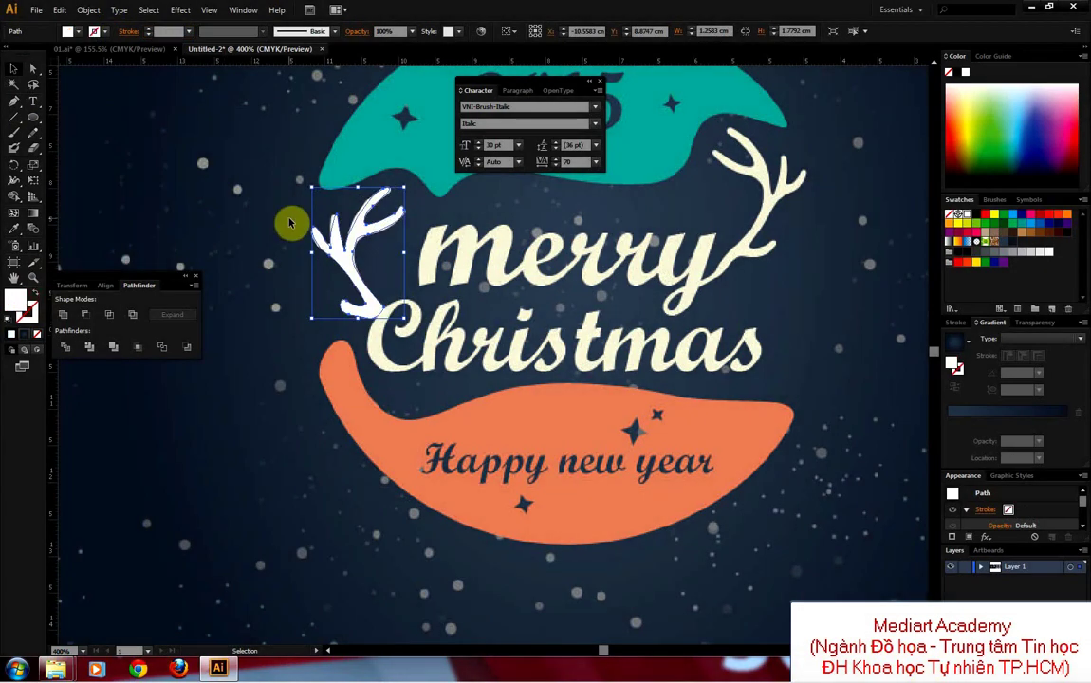
scroll(628, 275, down, 2)
scroll(633, 275, down, 1)
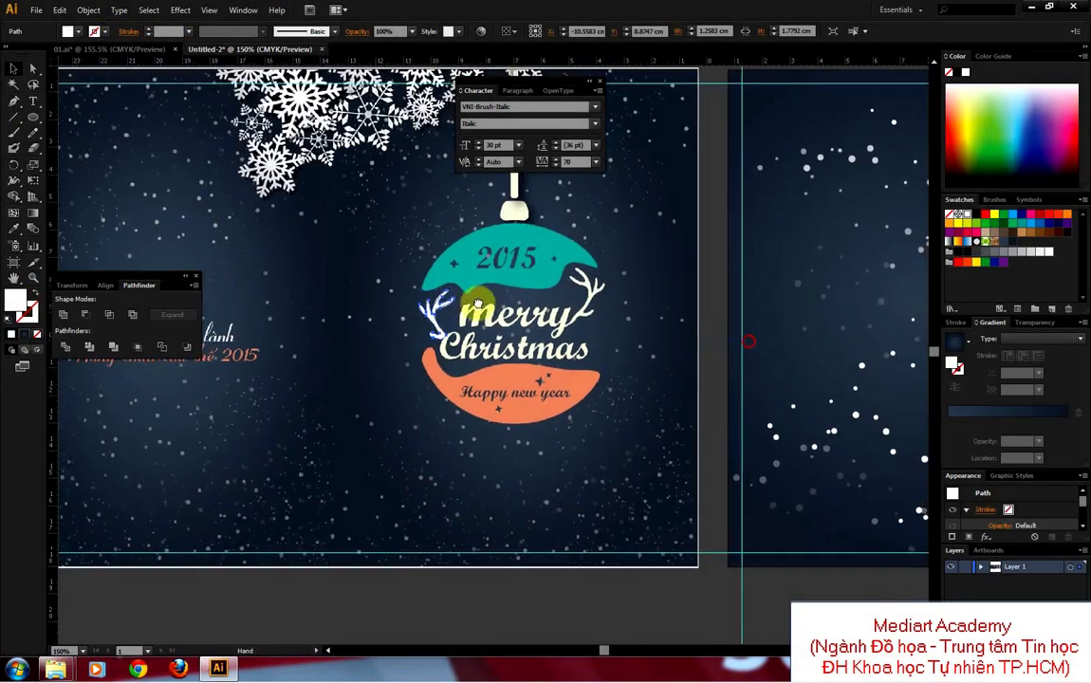
drag(747, 341, 389, 292)
mouse_move(90, 255)
mouse_down()
mouse_move(857, 258)
mouse_move(858, 270)
mouse_up()
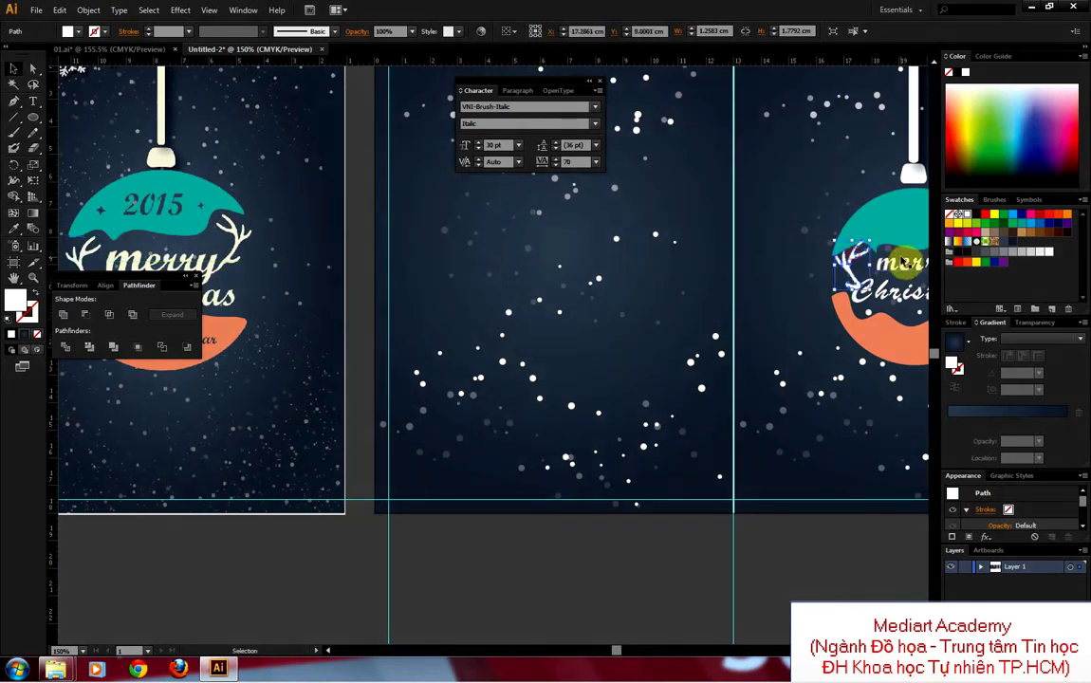
Step: Scale the antler copy down and position it just left of merry
drag(827, 220, 891, 327)
click(14, 68)
click(536, 239)
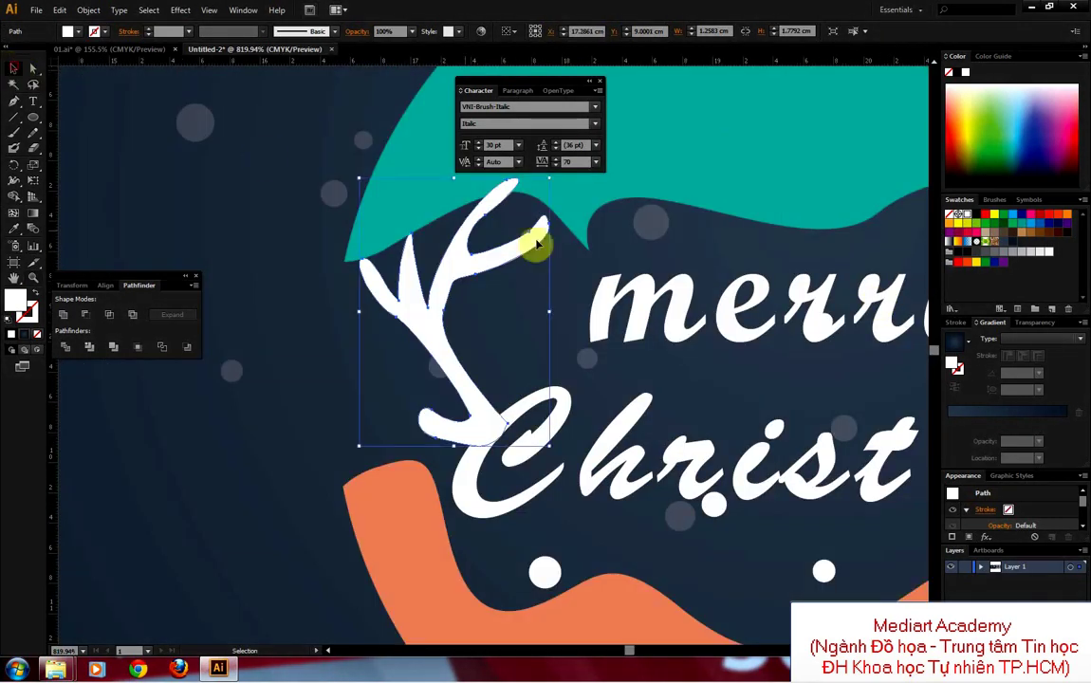
drag(549, 178, 492, 257)
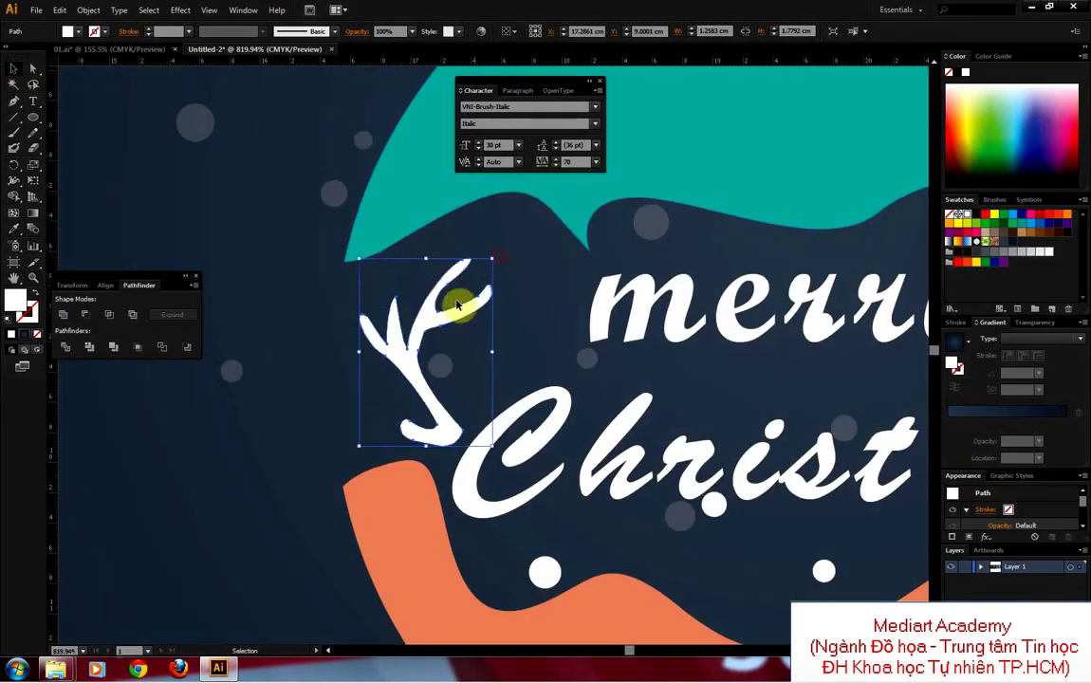
mouse_move(426, 317)
mouse_down()
mouse_move(456, 327)
mouse_move(463, 312)
mouse_up()
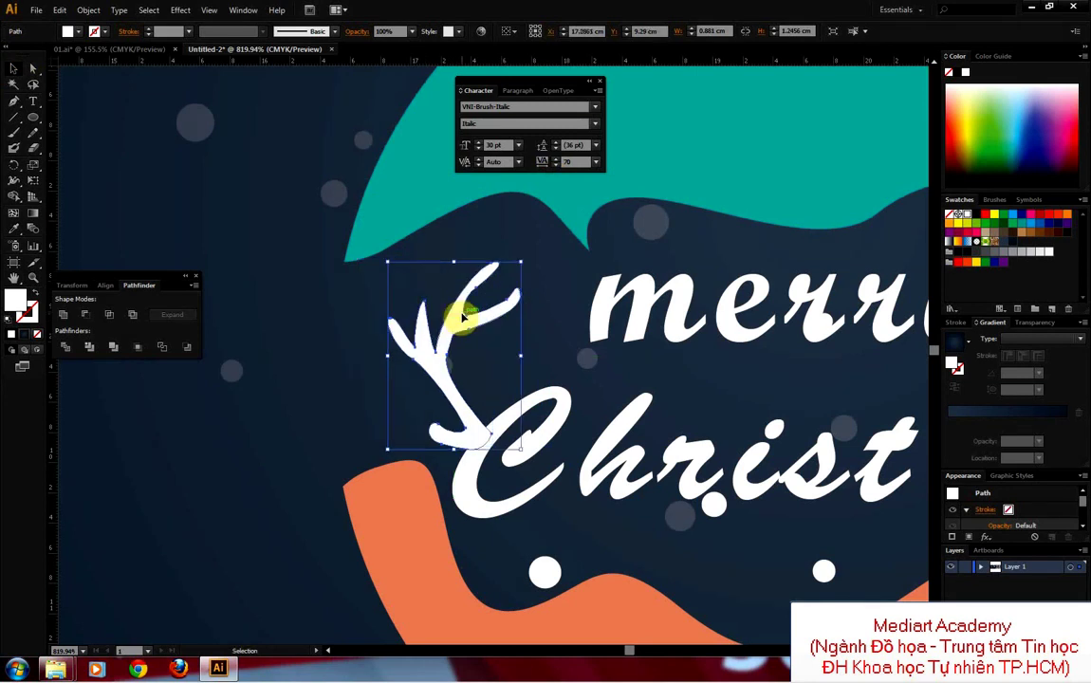
click(569, 329)
key(ctrl+minus)
key(ctrl+minus)
key(ctrl+minus)
key(ctrl+minus)
Step: Duplicate the antler right of Christmas, reflect it vertically, and move it toward merry's end
click(501, 348)
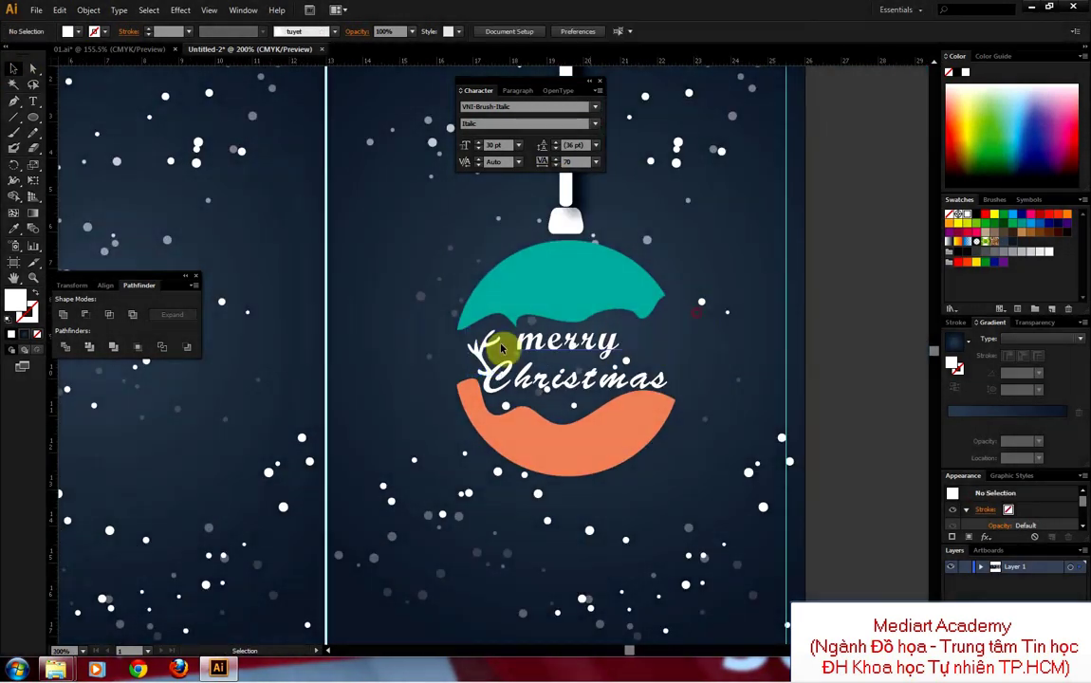
drag(481, 354, 679, 351)
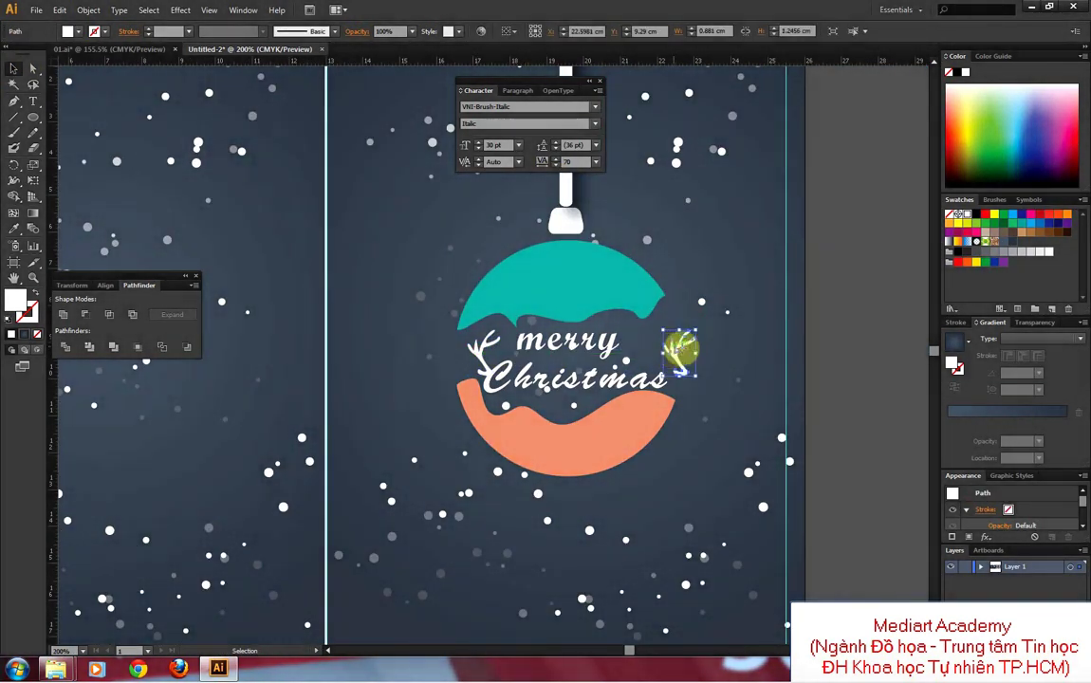
alt+click(691, 357)
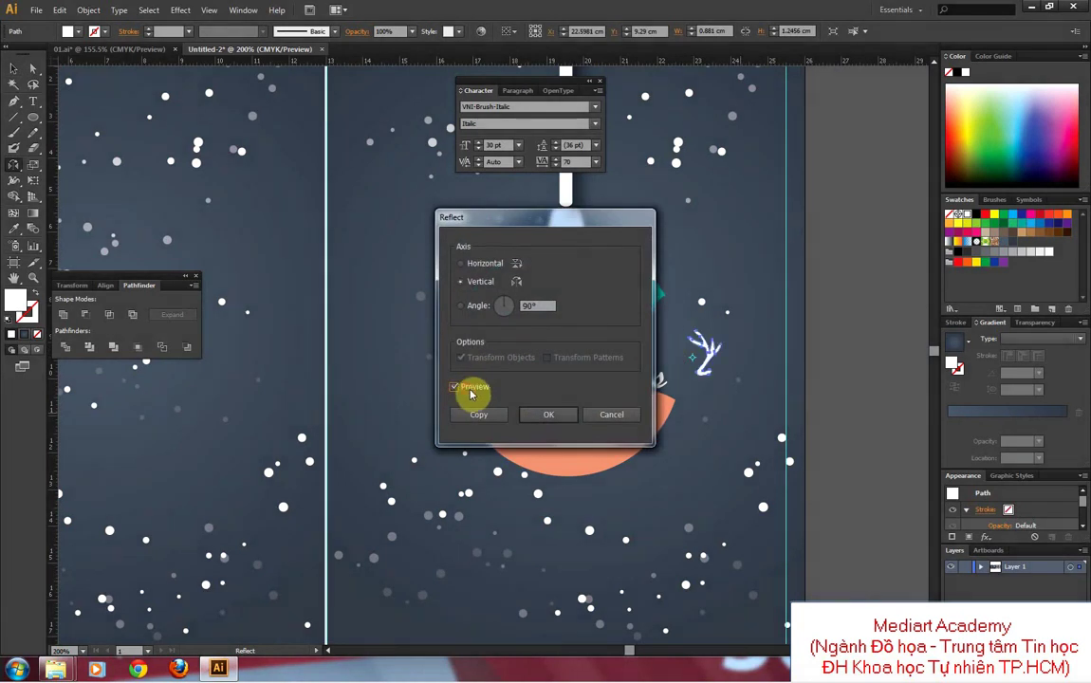
click(536, 414)
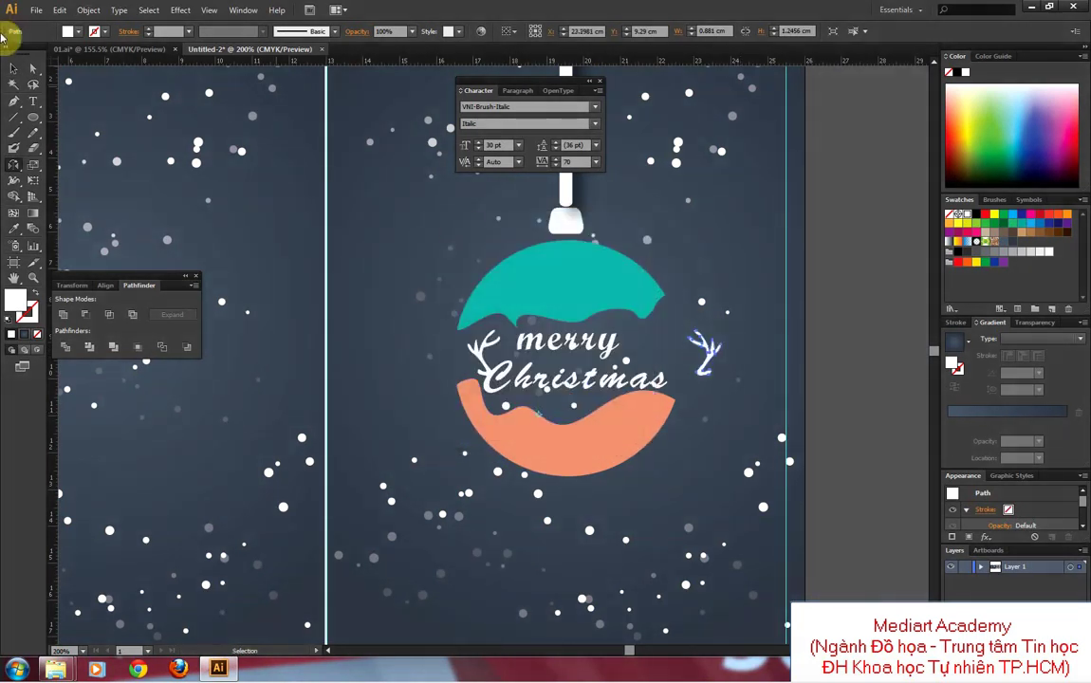
mouse_move(701, 356)
mouse_down()
mouse_move(656, 340)
mouse_move(640, 300)
mouse_move(645, 316)
mouse_up()
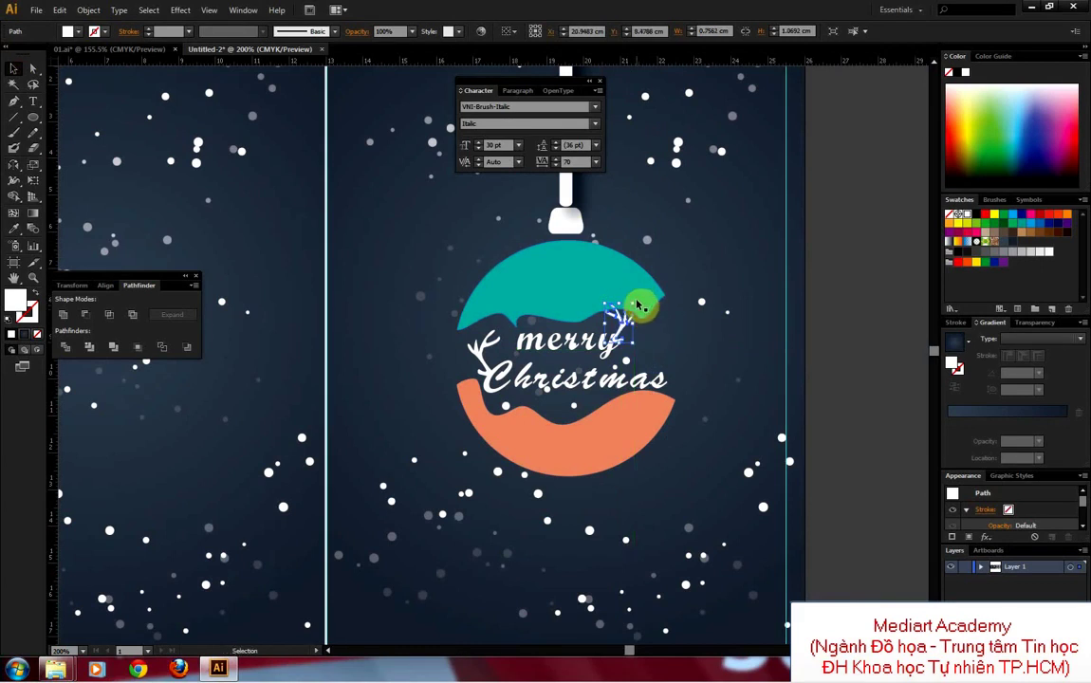
Step: Rotate the mirrored antler to lean outward and move it onto the y's tail
drag(639, 300, 655, 312)
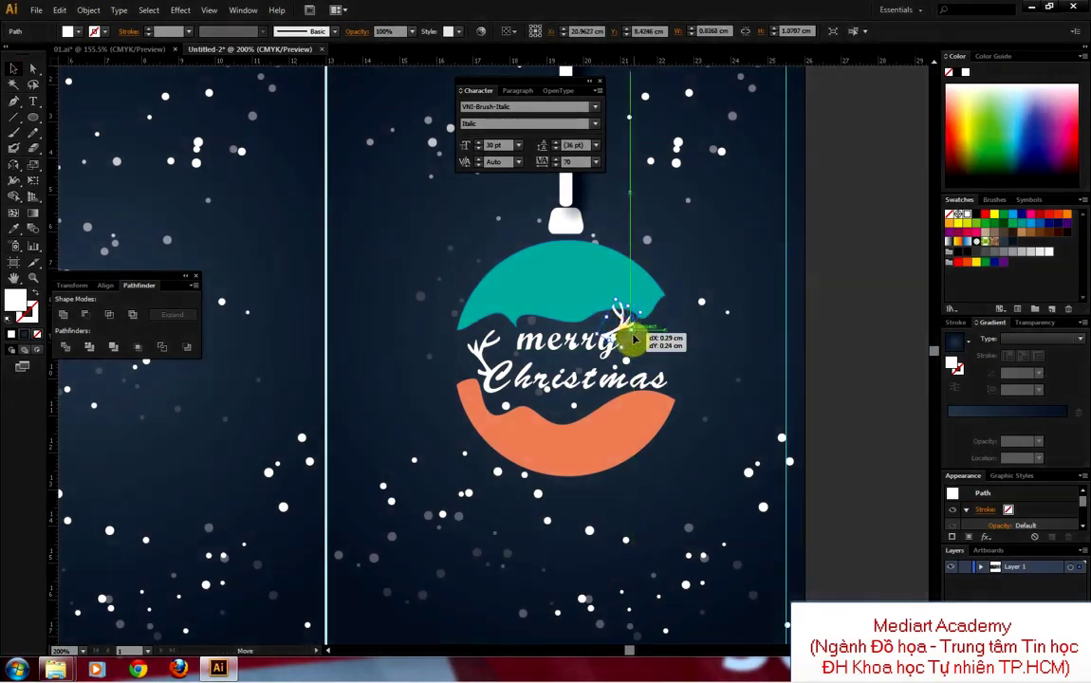
click(647, 358)
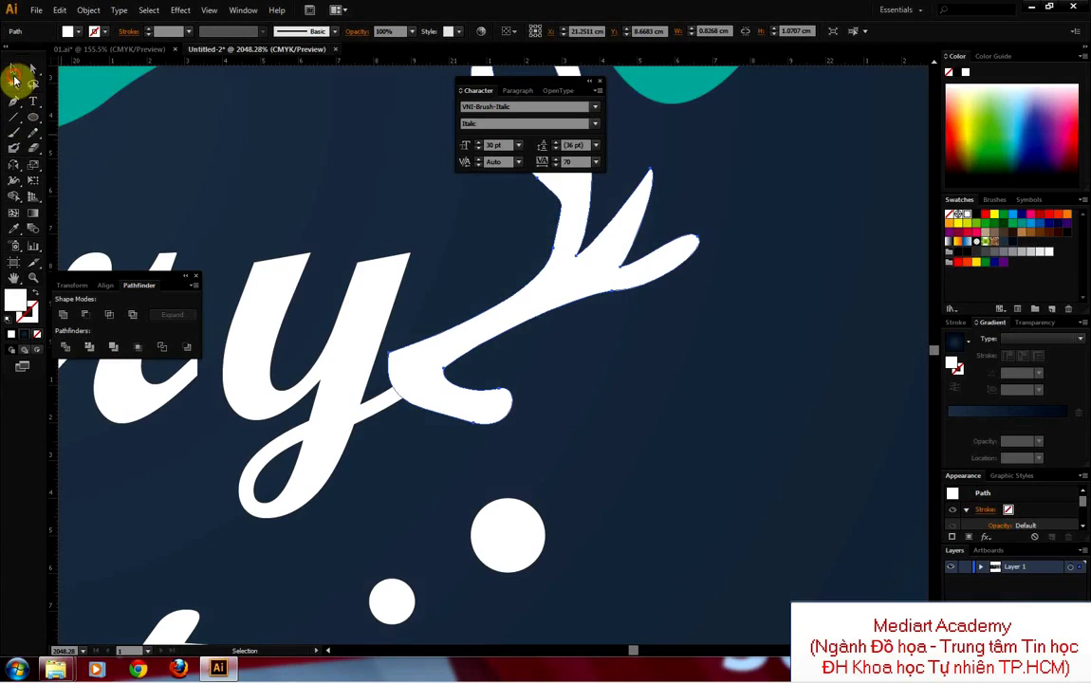
click(14, 69)
mouse_move(384, 315)
mouse_down()
mouse_move(436, 392)
mouse_move(440, 423)
mouse_up()
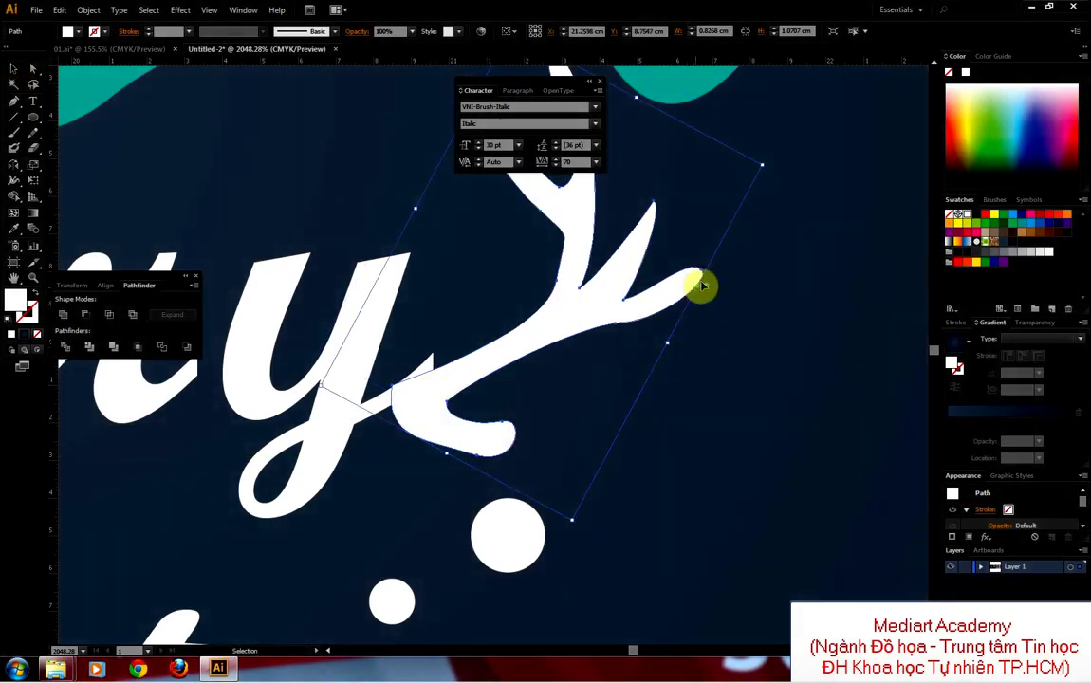
drag(768, 165, 709, 151)
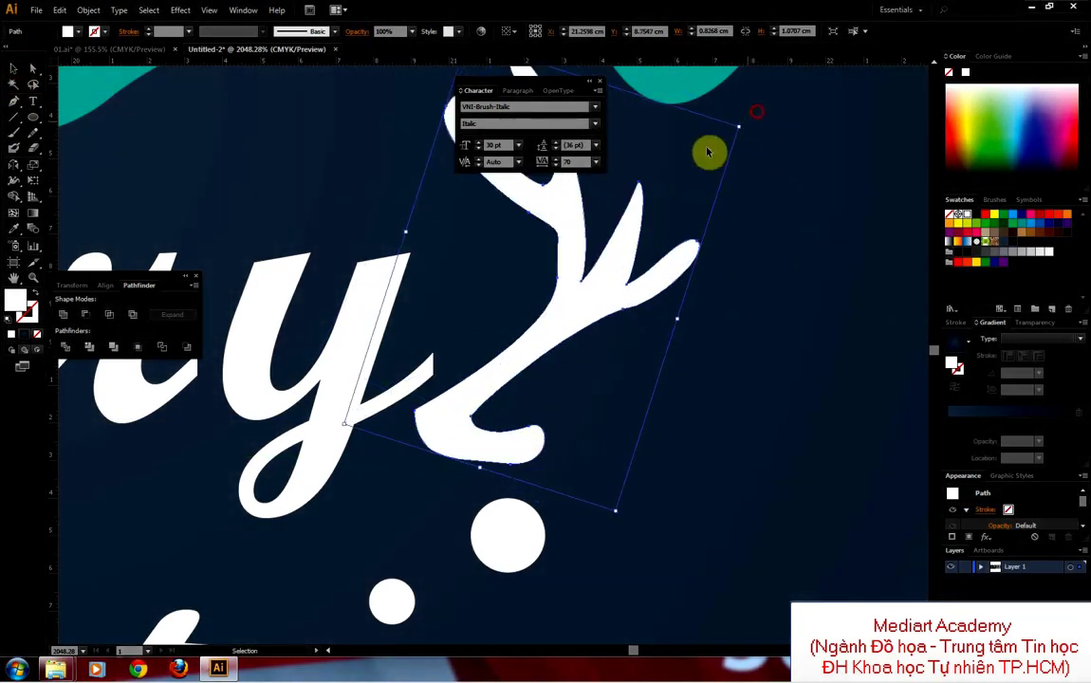
mouse_move(546, 353)
mouse_down()
mouse_move(520, 319)
mouse_move(531, 326)
mouse_up()
Step: Slide the antler's base onto the stroke of the y in merry
key(a)
click(352, 417)
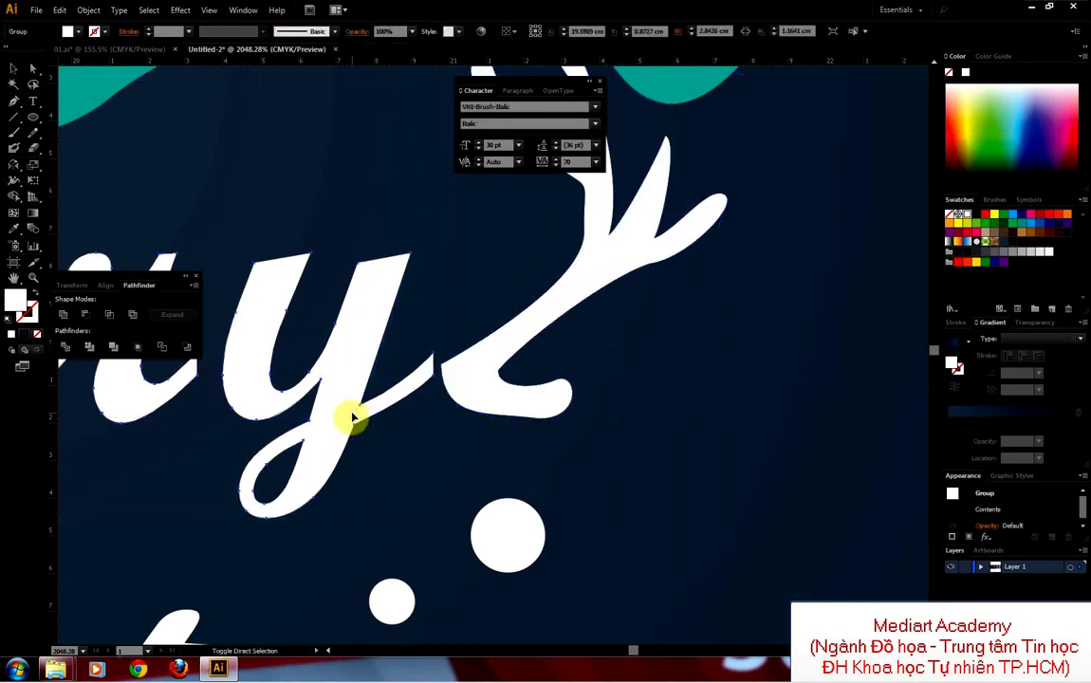
click(352, 417)
drag(499, 373, 463, 382)
drag(462, 307, 459, 367)
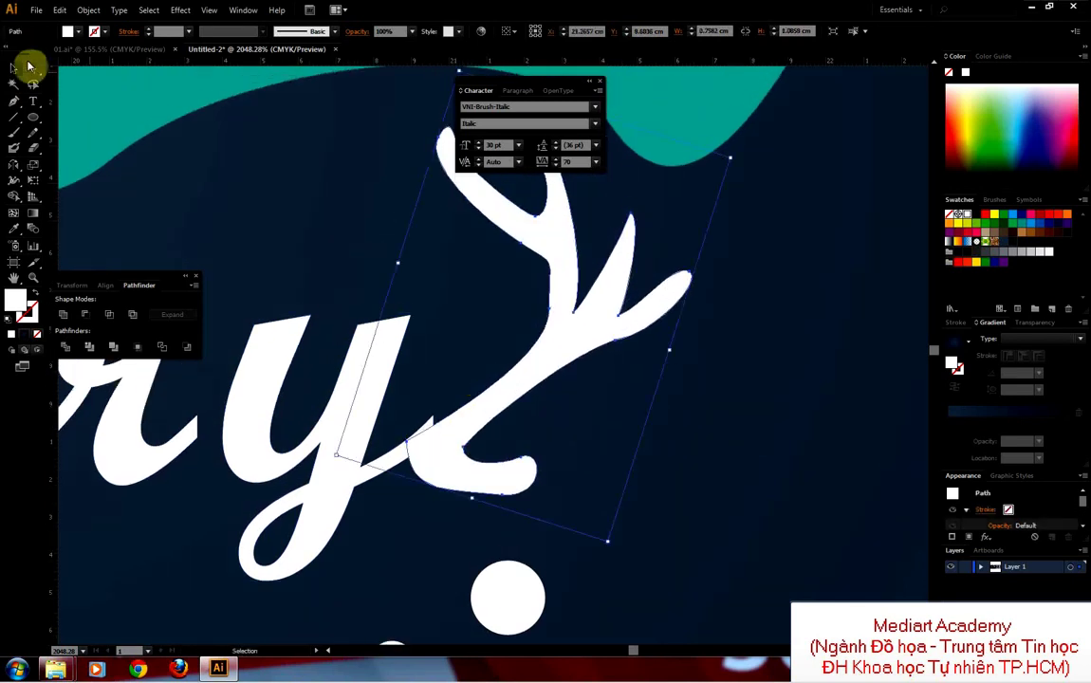
Step: Drag the anchor at the y–antler join so the tail blends into the antler
key(a)
click(336, 334)
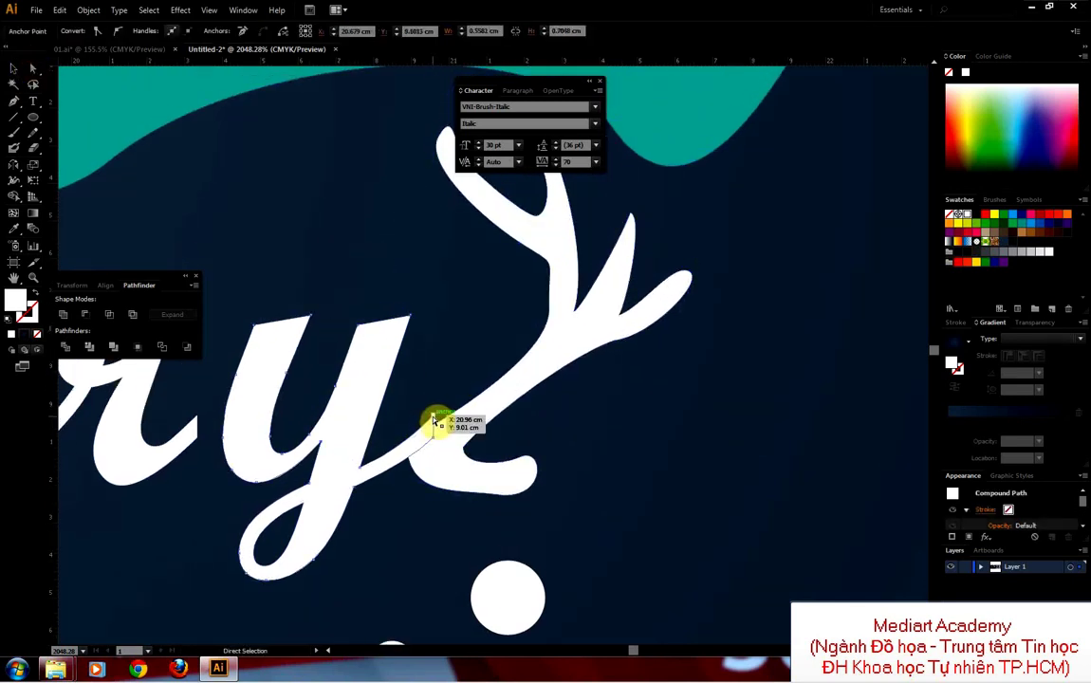
mouse_move(438, 424)
mouse_down()
mouse_move(410, 458)
mouse_move(441, 428)
mouse_up()
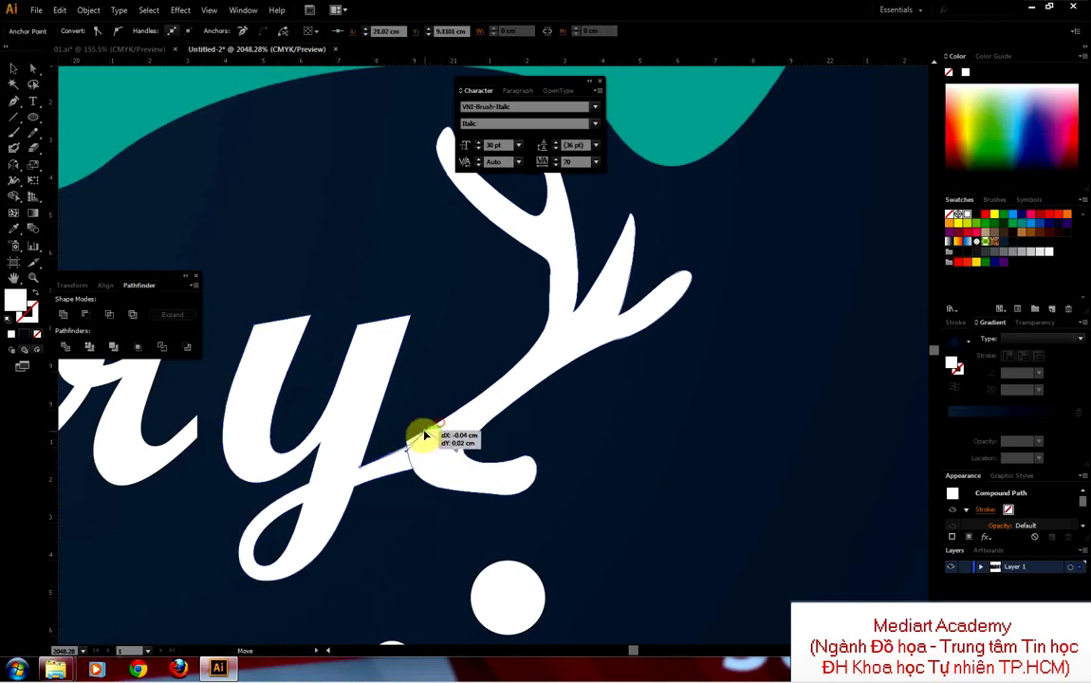
drag(441, 428, 394, 447)
click(13, 68)
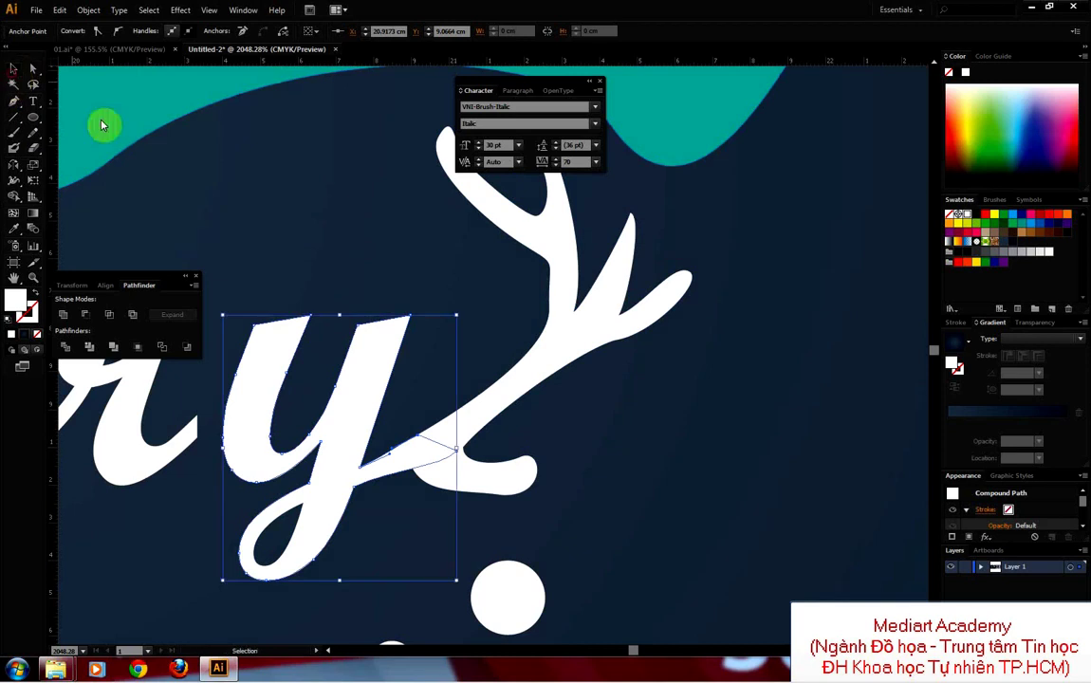
click(429, 336)
scroll(677, 394, down, 3)
Step: Add a 2015 text object above the artboards and make it white
scroll(838, 419, down, 2)
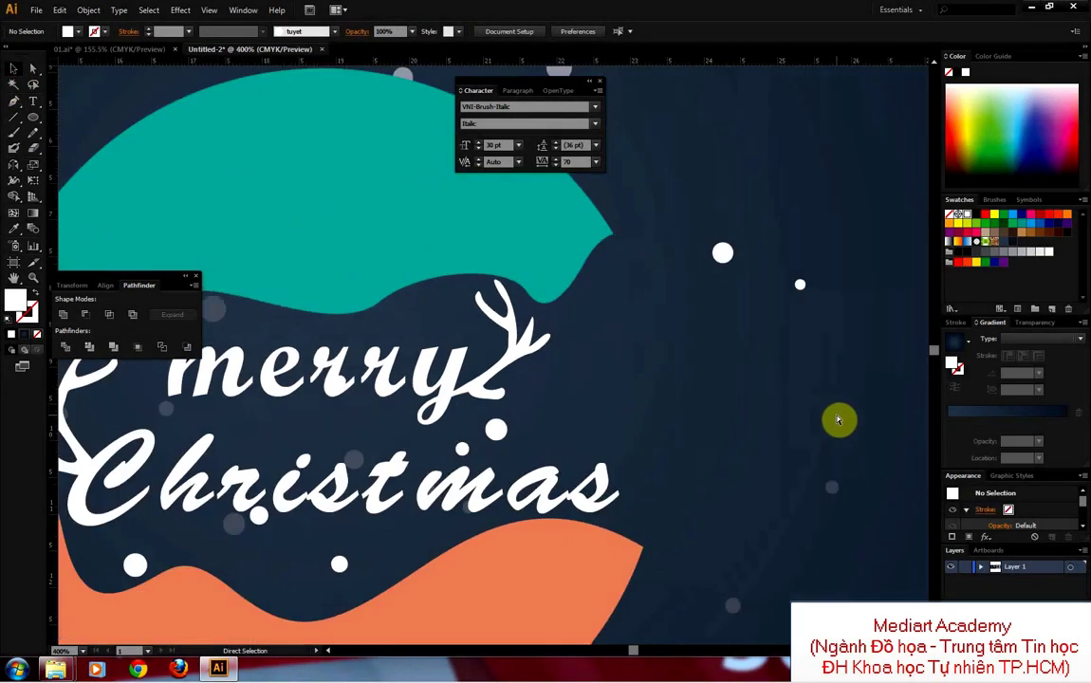
scroll(769, 415, down, 1)
drag(582, 370, 689, 330)
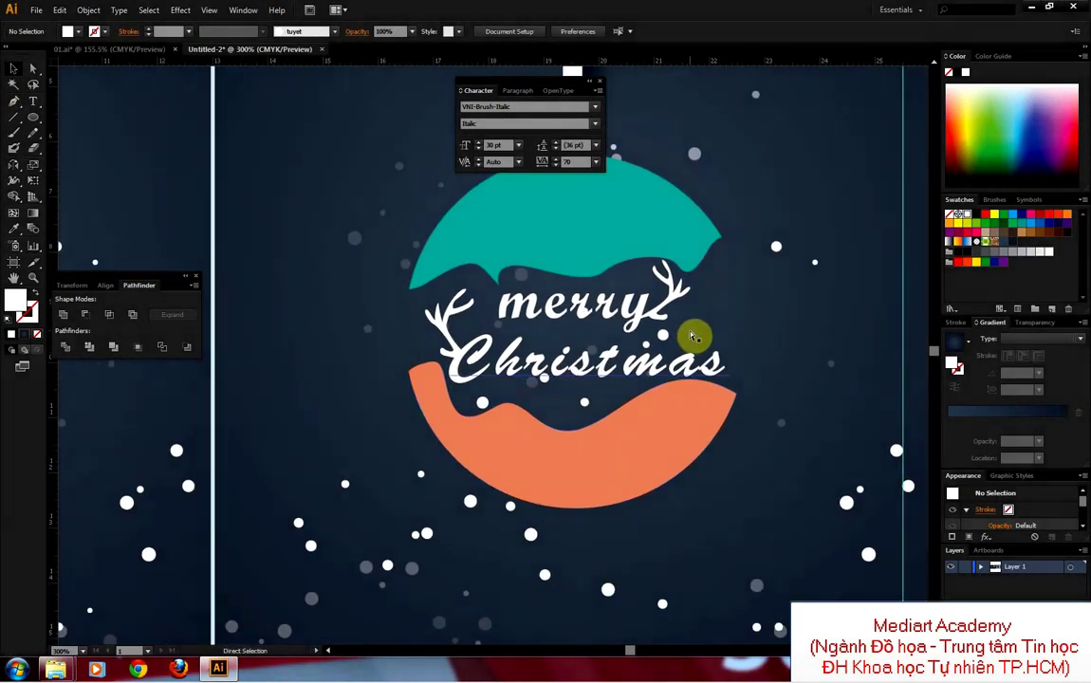
scroll(692, 332, down, 1)
scroll(701, 348, down, 2)
mouse_move(470, 378)
mouse_down()
mouse_move(641, 389)
mouse_move(650, 443)
mouse_up()
drag(379, 408, 414, 409)
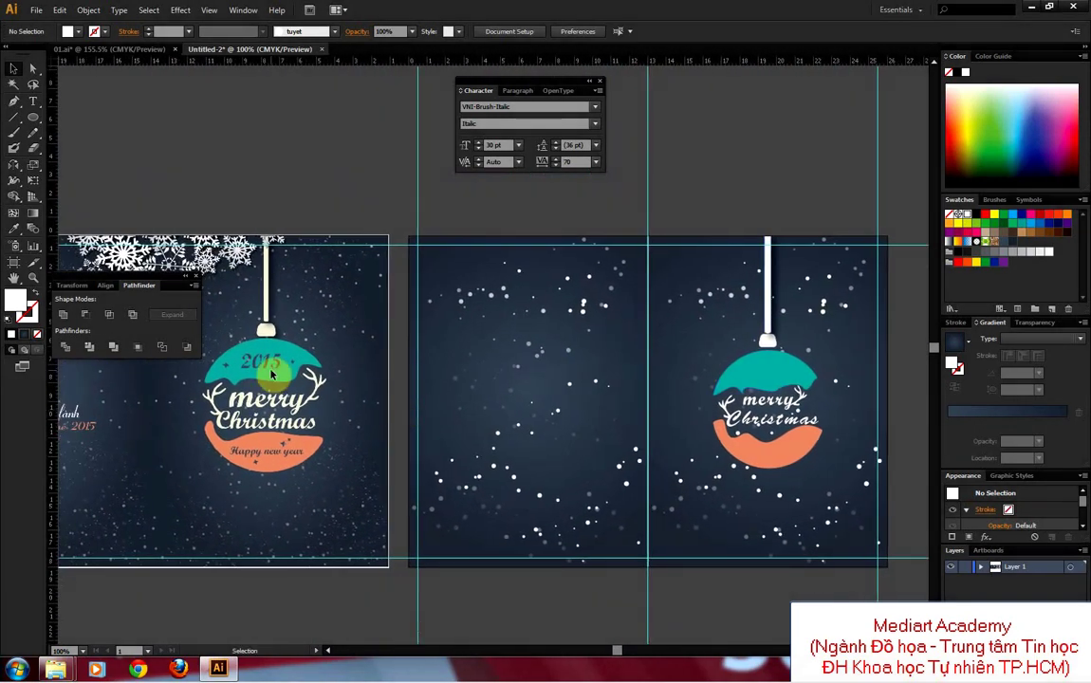
click(33, 100)
click(569, 202)
text(2015)
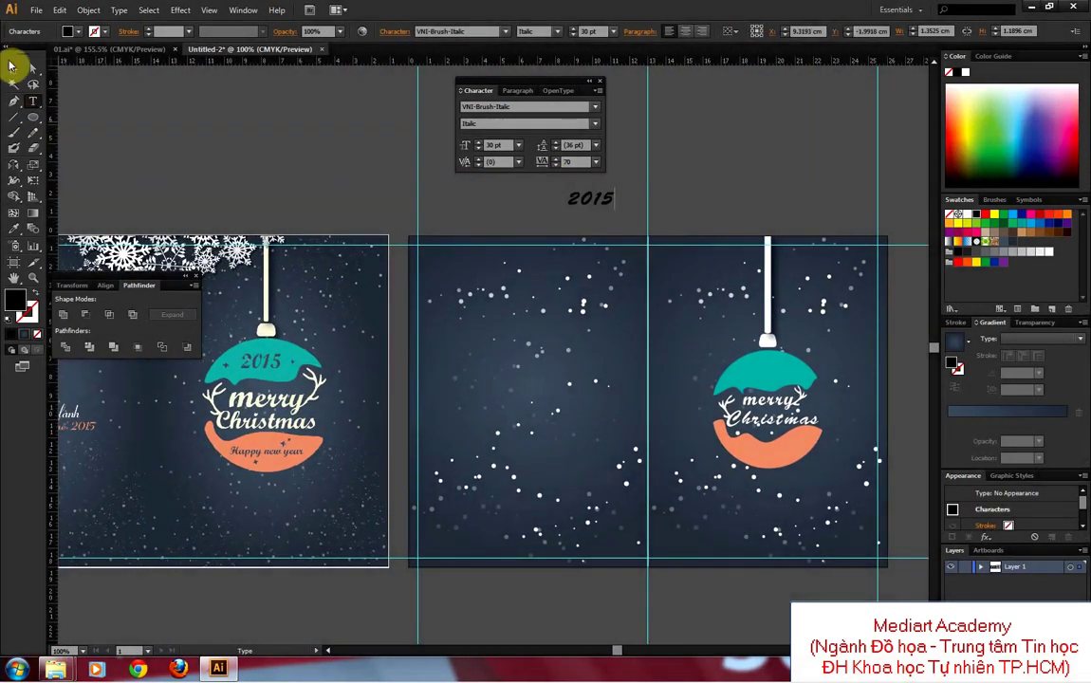
click(11, 66)
click(949, 211)
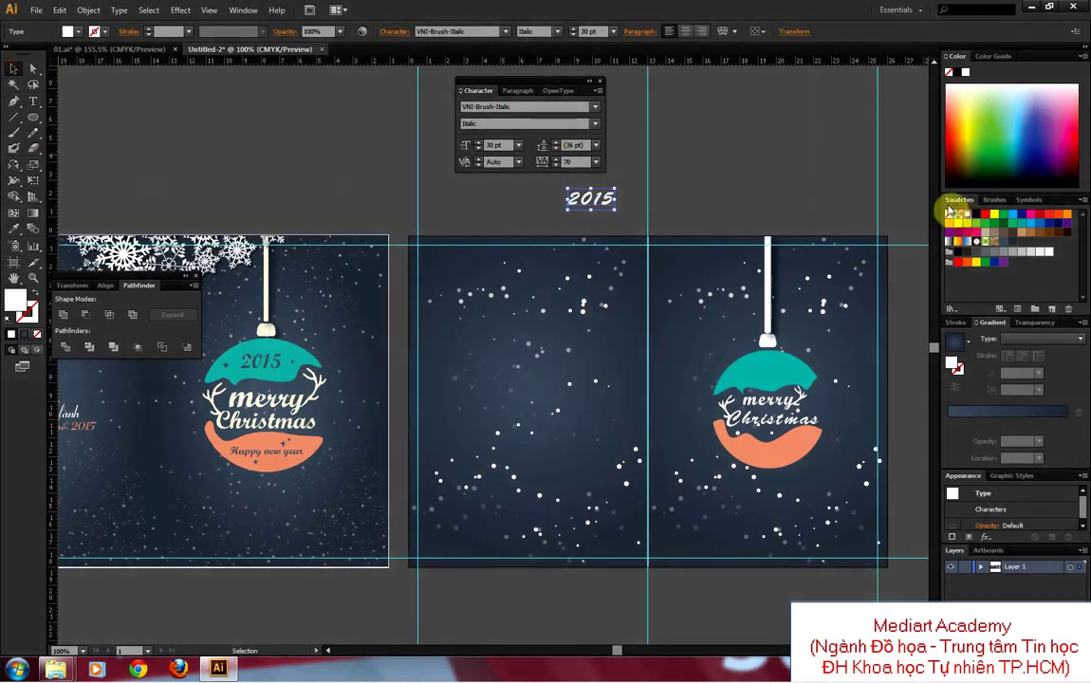
Step: Move 2015 onto the right ornament and size it to fit the teal band
click(614, 197)
mouse_move(614, 193)
mouse_down()
mouse_move(638, 178)
mouse_move(782, 380)
mouse_up()
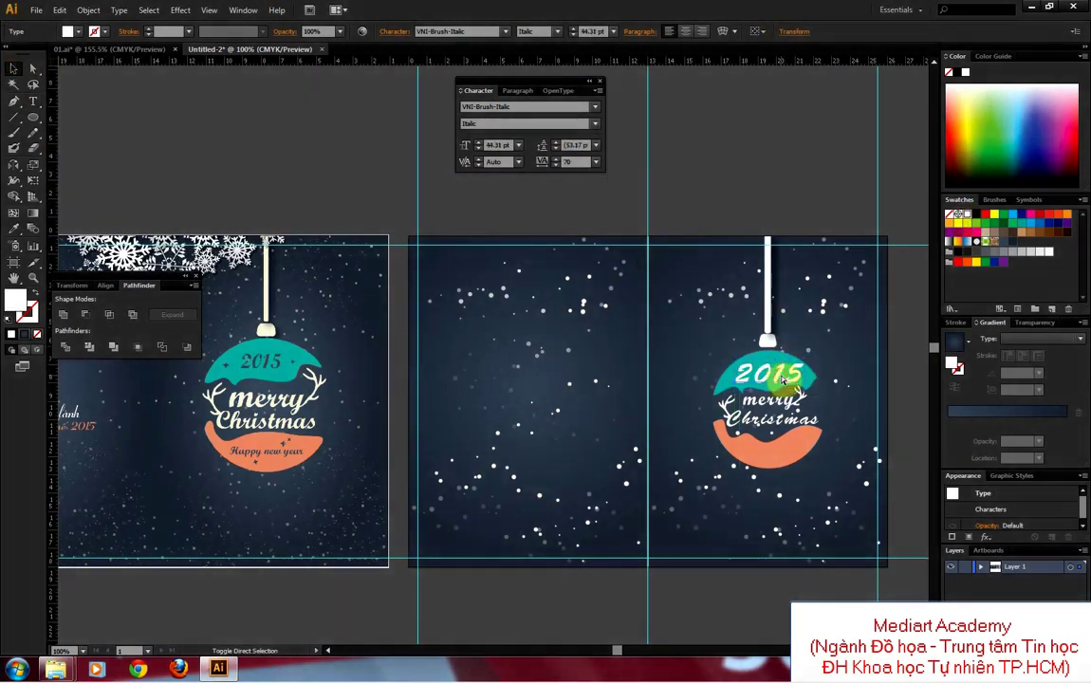
drag(842, 485, 698, 332)
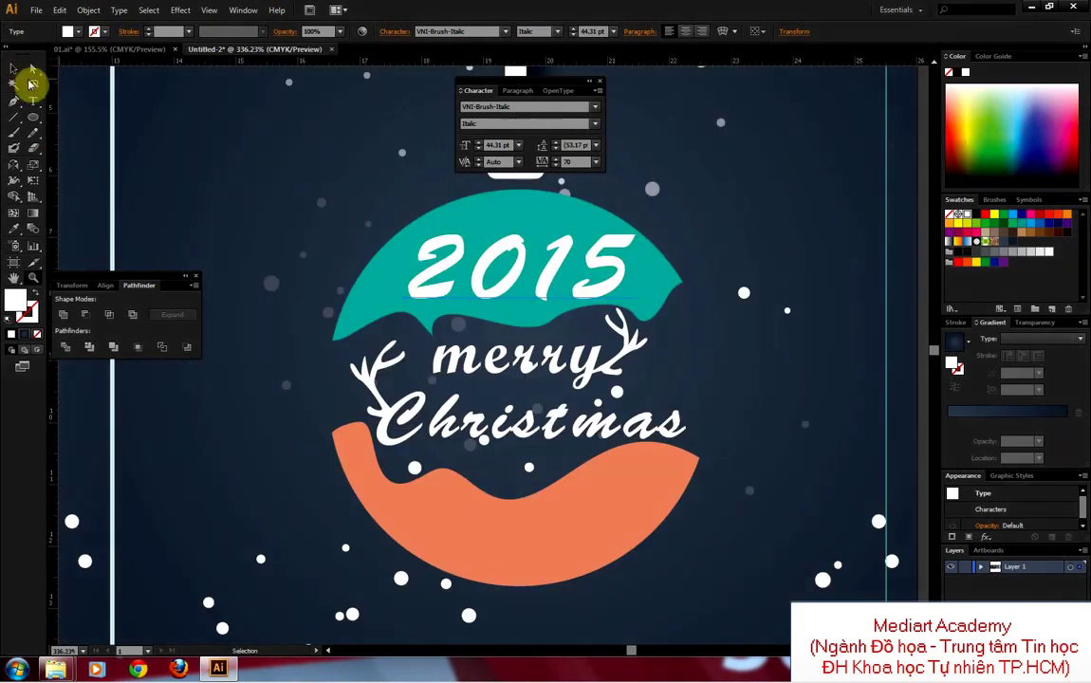
click(550, 235)
drag(637, 216, 612, 262)
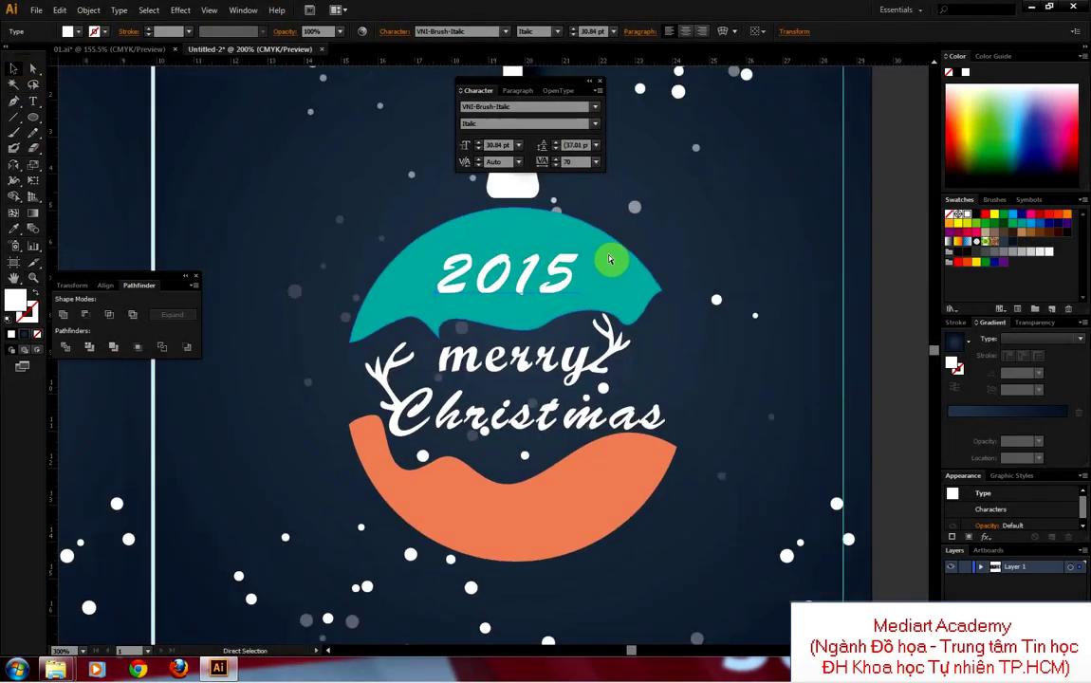
Step: Set 2015 in Script MT Bold and nudge it slightly right
key(ctrl+1)
mouse_move(440, 342)
mouse_down()
mouse_move(702, 373)
mouse_move(580, 373)
mouse_up()
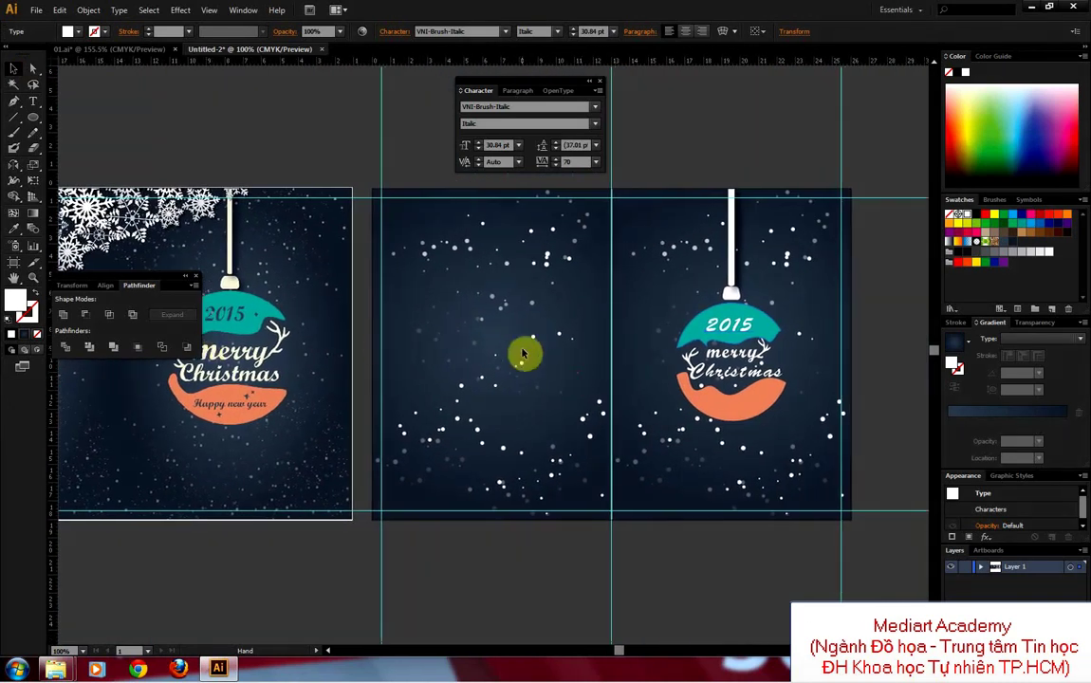
key(ctrl+equal)
key(ctrl+equal)
mouse_move(813, 312)
mouse_down()
mouse_move(730, 334)
mouse_move(294, 369)
mouse_up()
text(Script MT Bold)
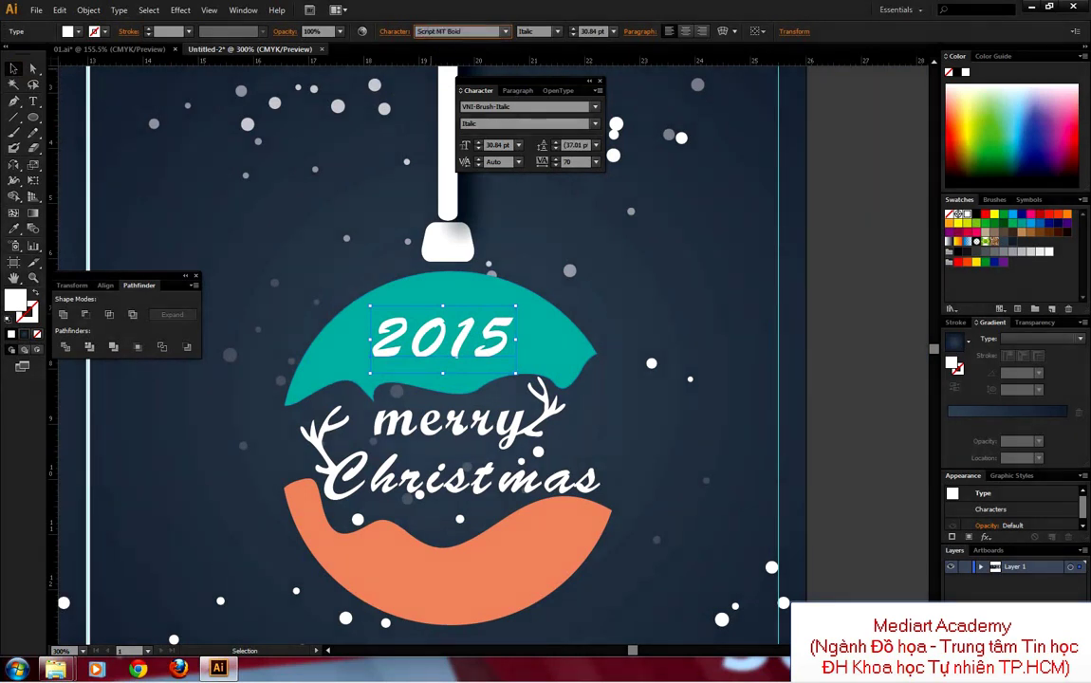
key(Return)
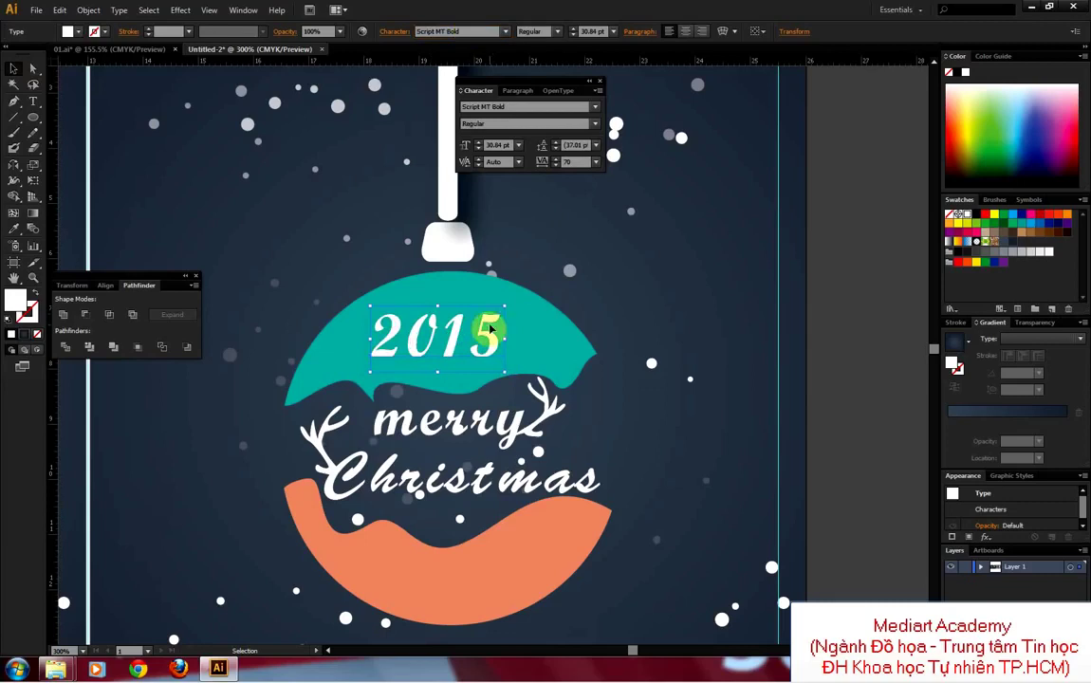
drag(490, 317, 495, 329)
Step: Copy 2015 onto the orange band, retype it as Happy new year, set tracking 0, and shrink it
drag(463, 339, 458, 578)
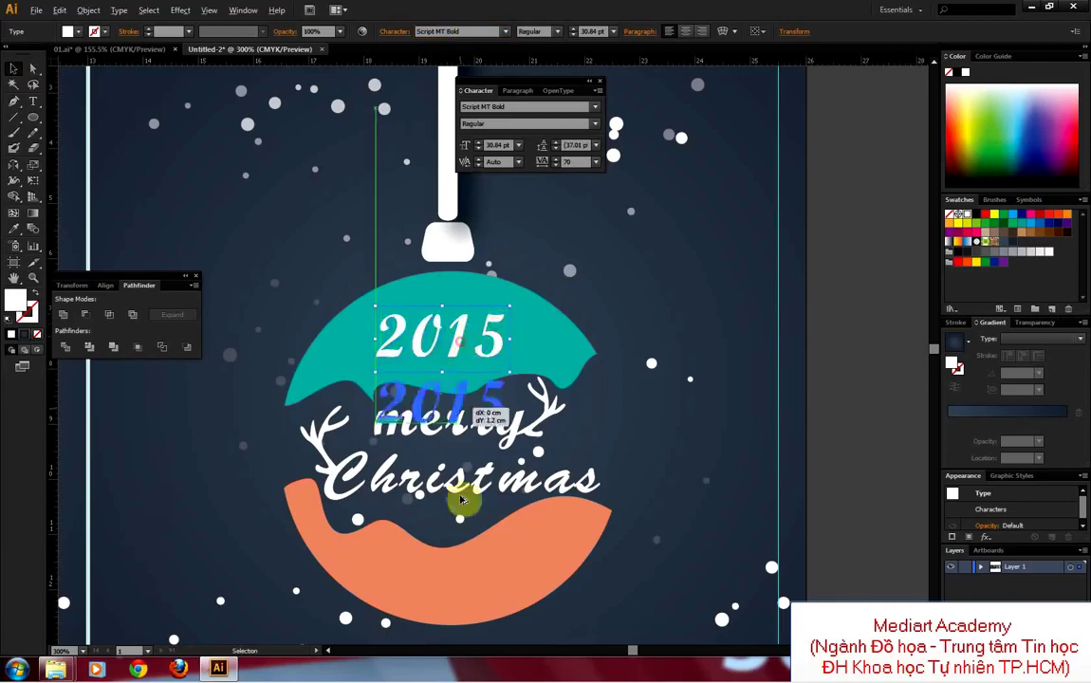
double_click(458, 579)
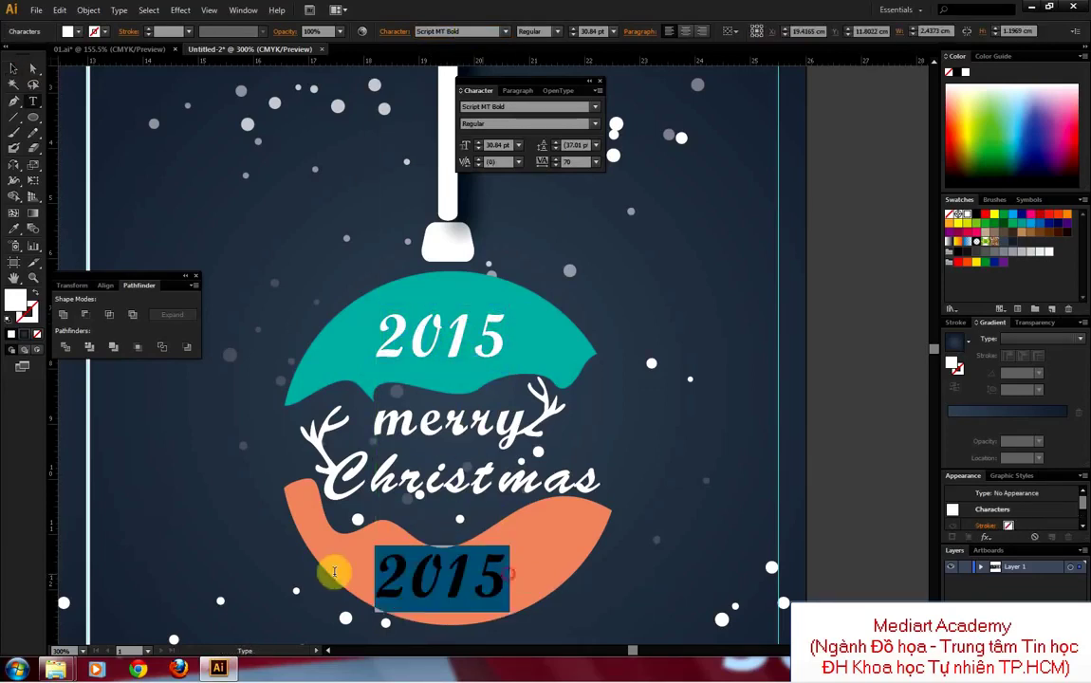
text(Happy new year)
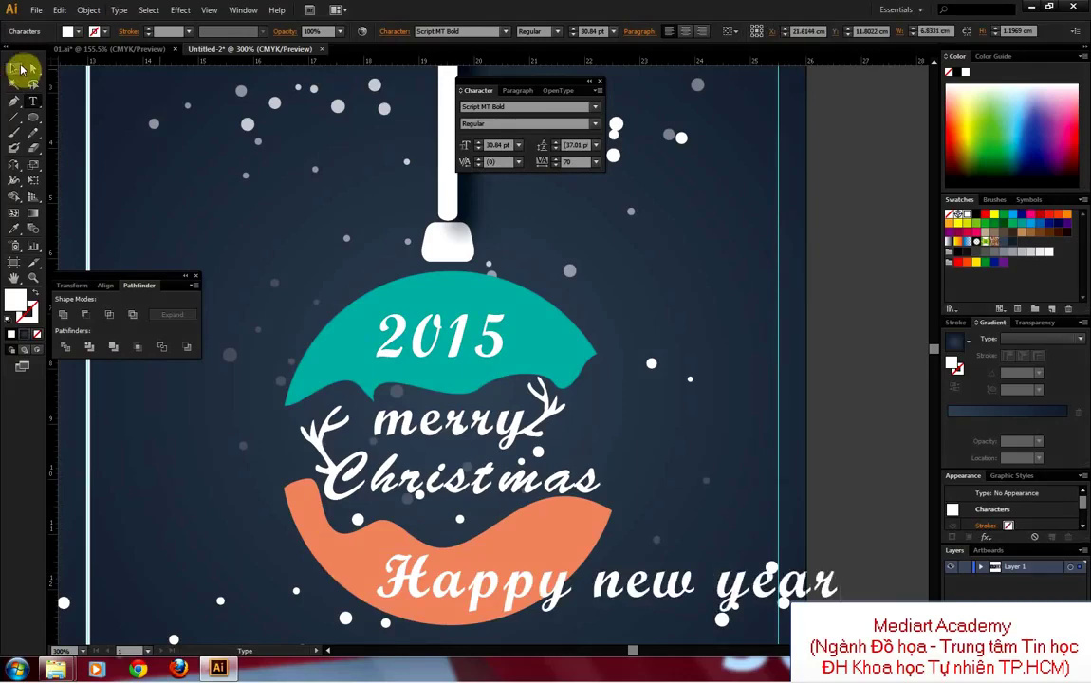
click(21, 68)
double_click(574, 162)
text(0)
key(Return)
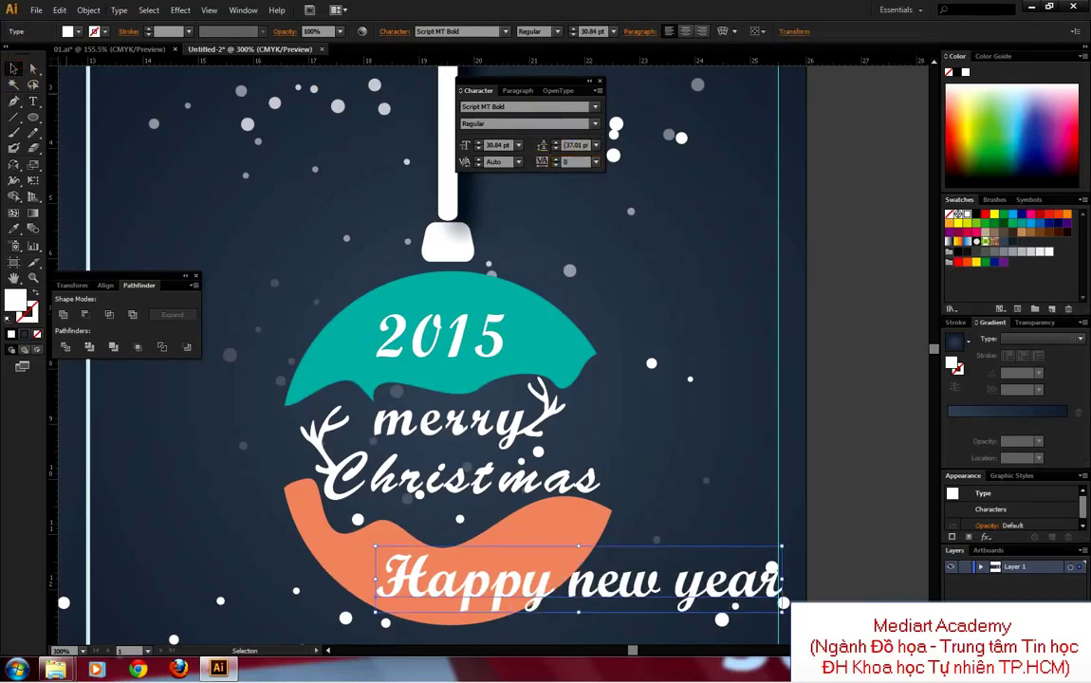
mouse_move(780, 547)
mouse_down()
mouse_move(551, 586)
mouse_move(536, 559)
mouse_up()
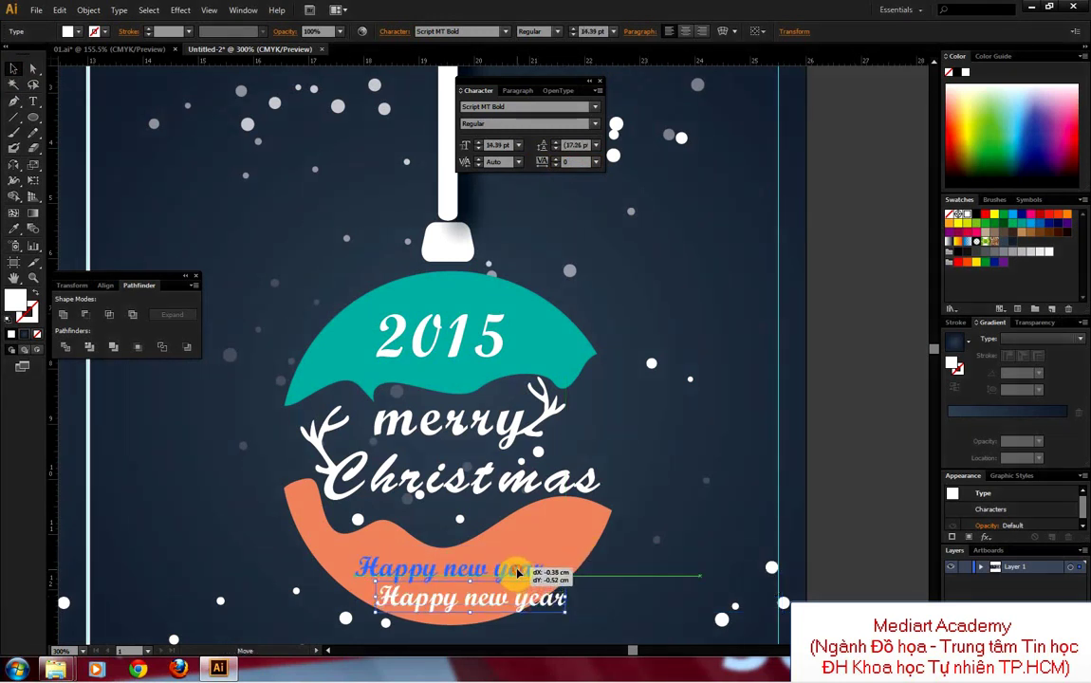
scroll(536, 560, down, 1)
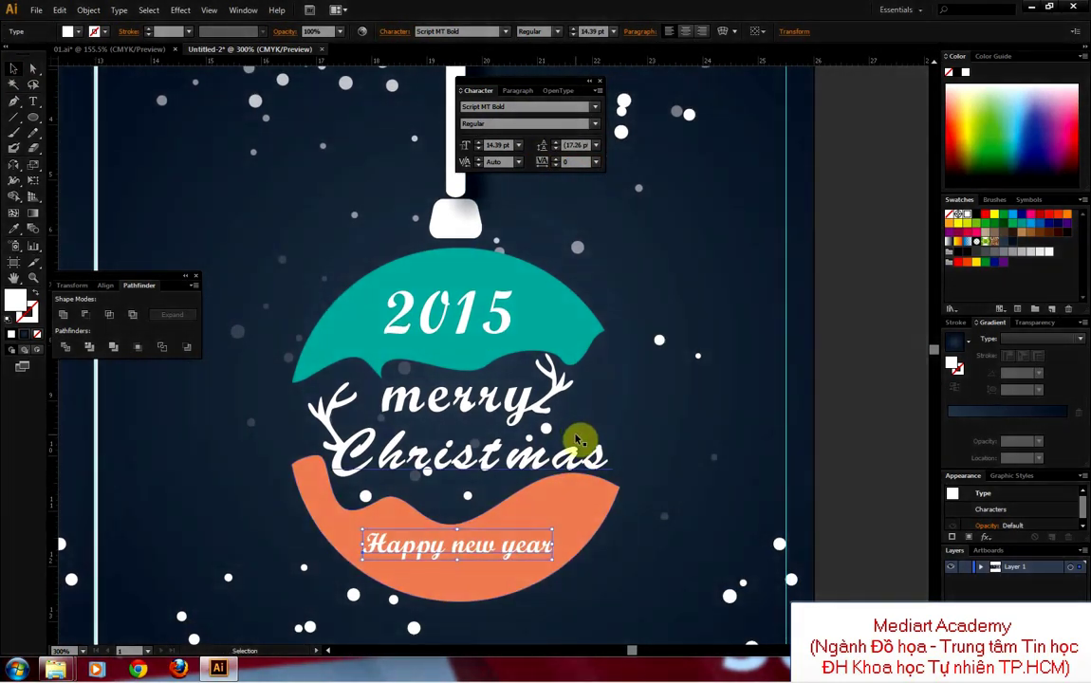
Step: Outline Happy new year and subtract it from the orange band with Minus Front
click(90, 11)
mouse_move(118, 10)
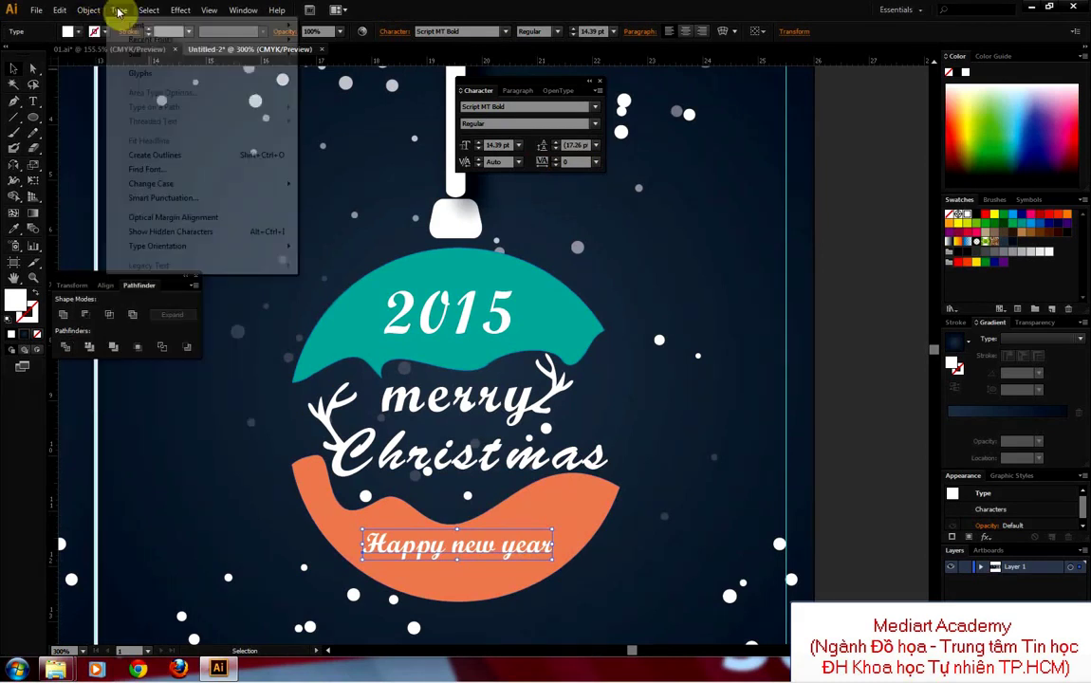
click(149, 155)
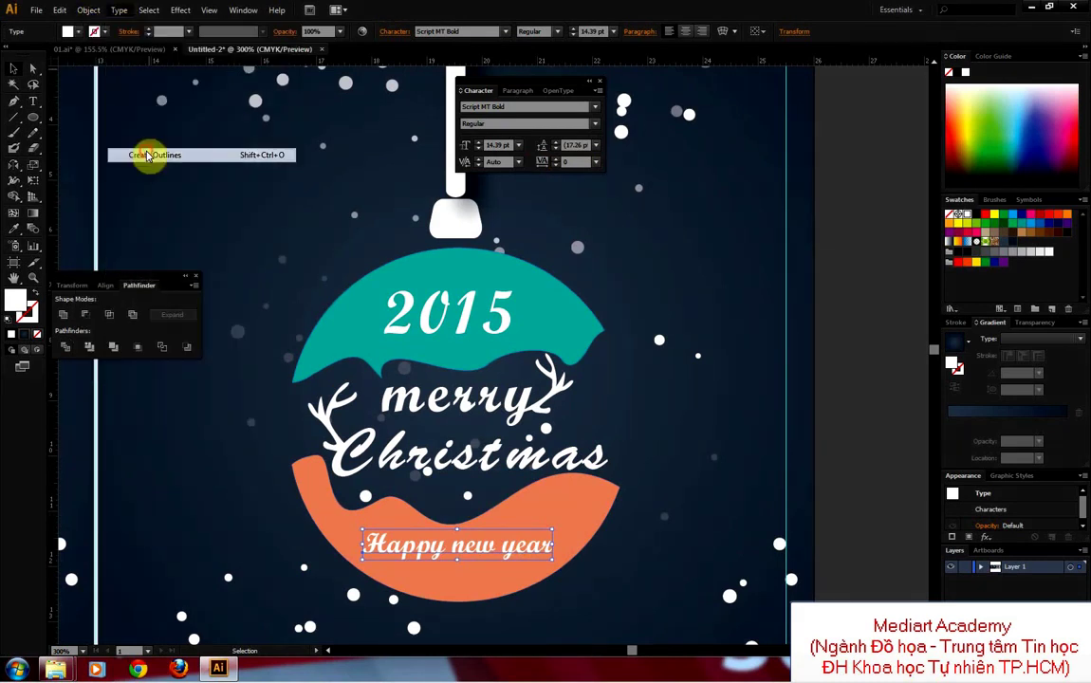
shift+click(569, 512)
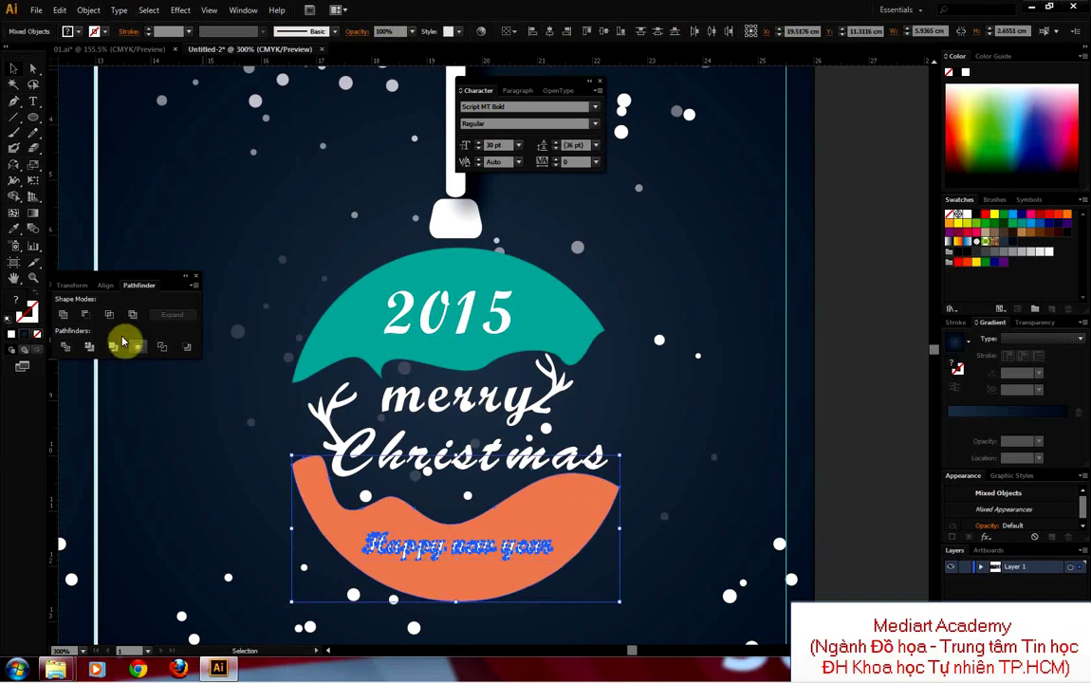
click(85, 314)
click(692, 510)
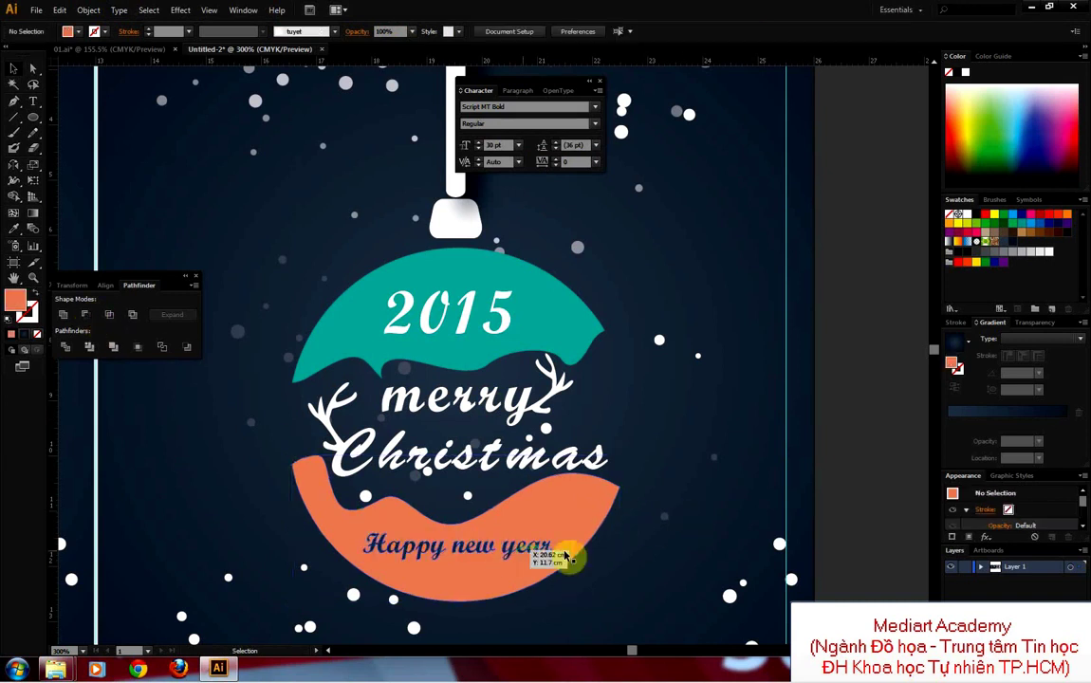
Step: Outline 2015 and cut it out of the teal band with Minus Front
click(517, 304)
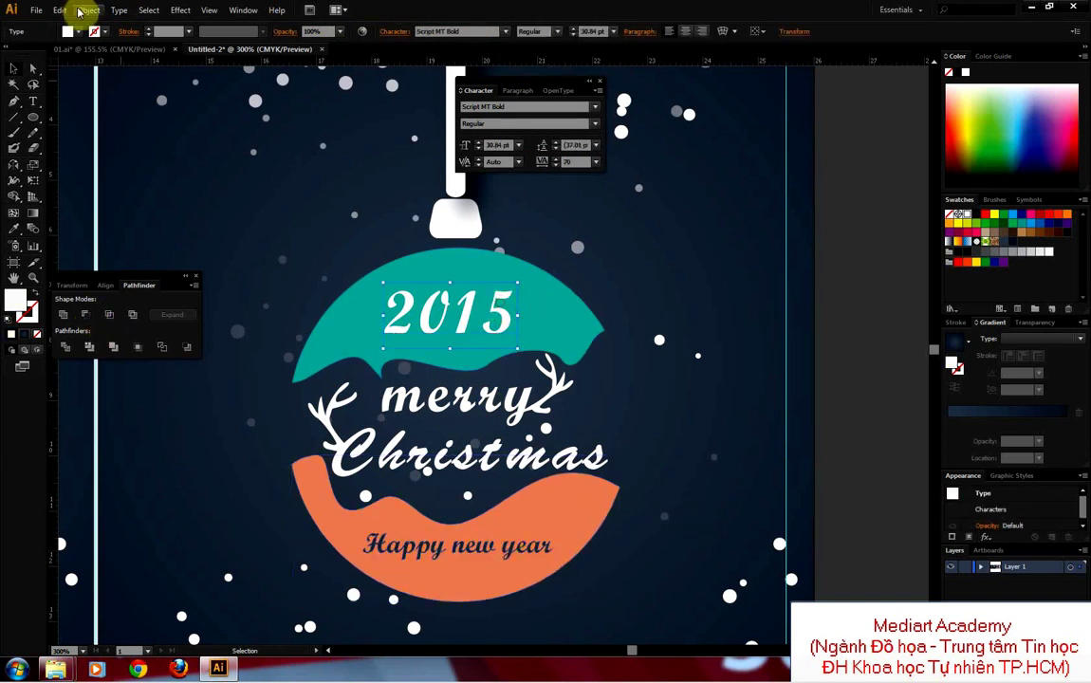
click(119, 11)
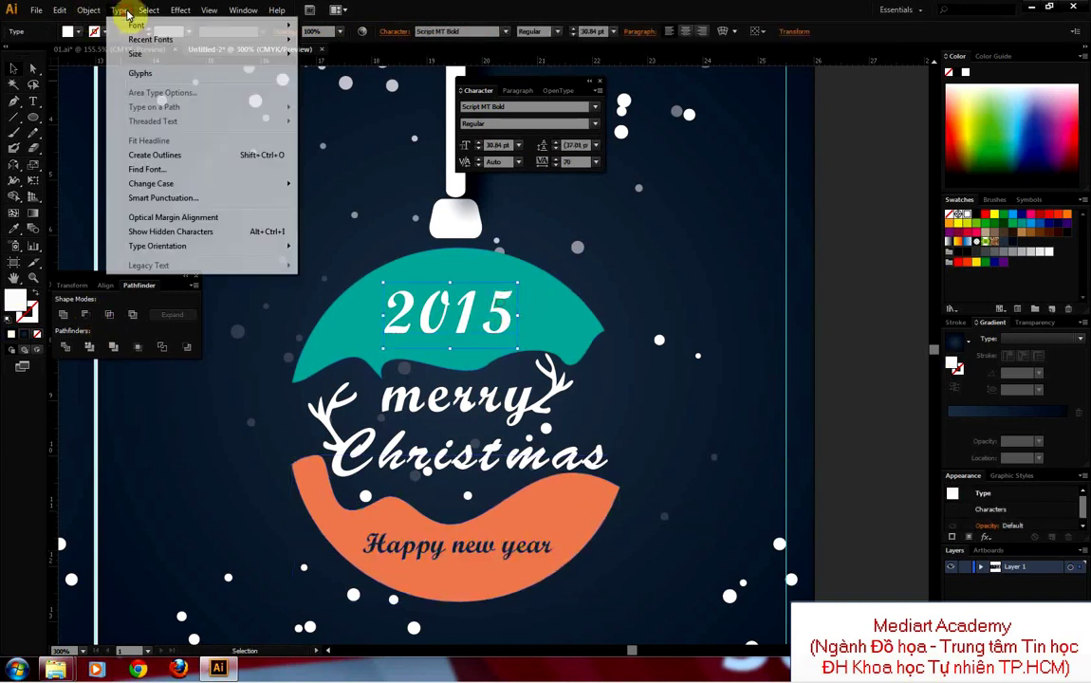
click(157, 155)
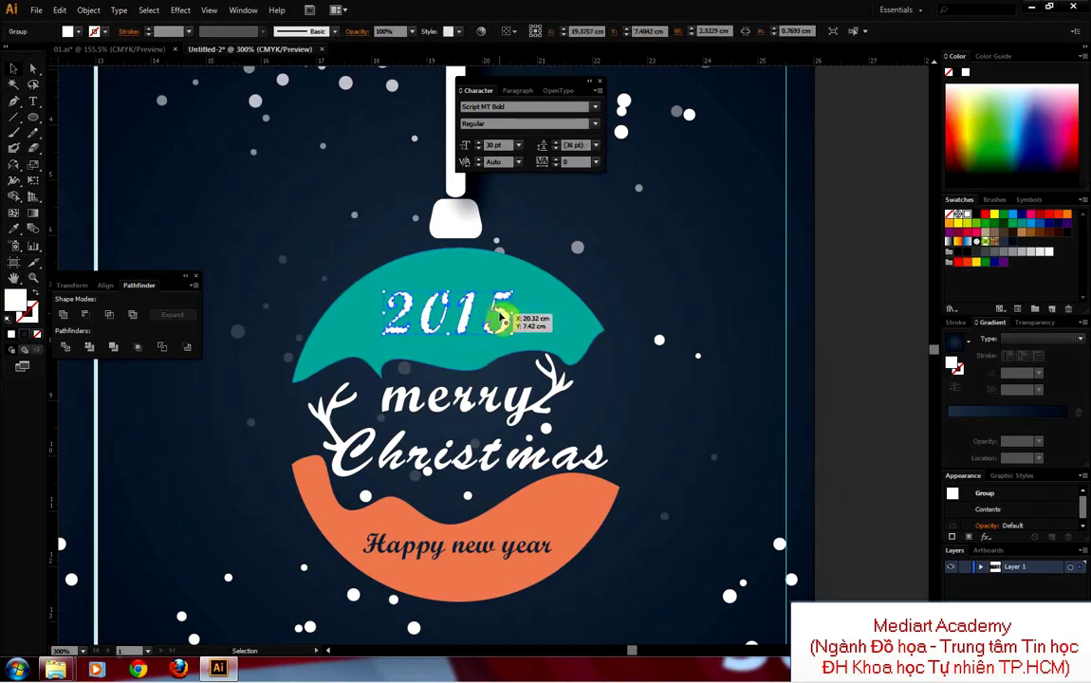
click(502, 319)
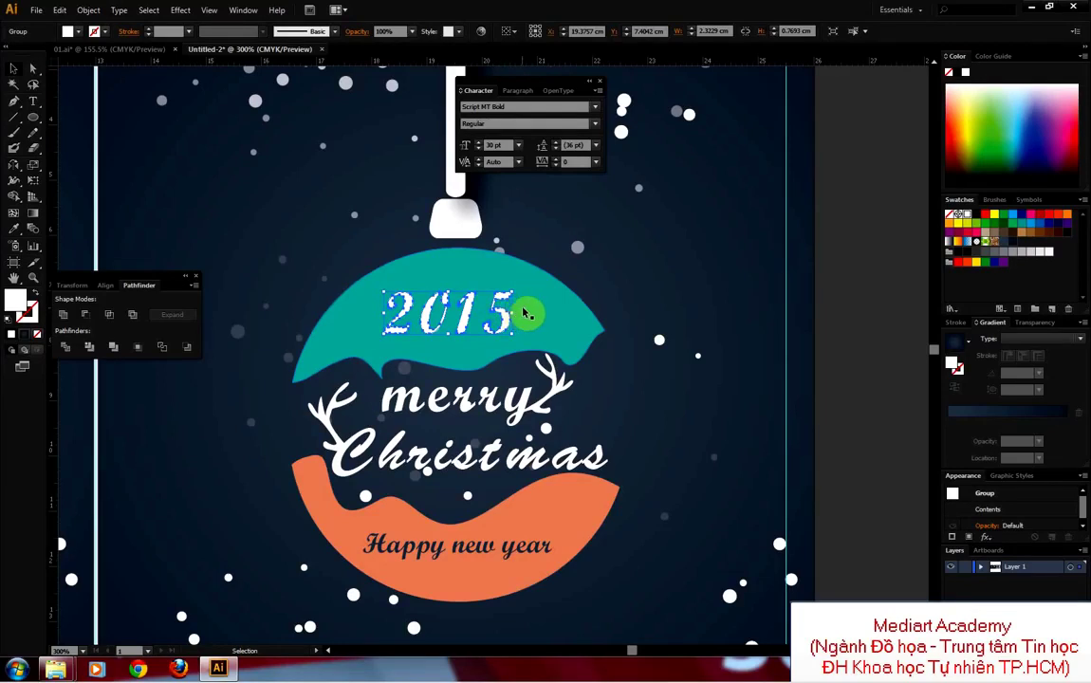
shift+click(527, 314)
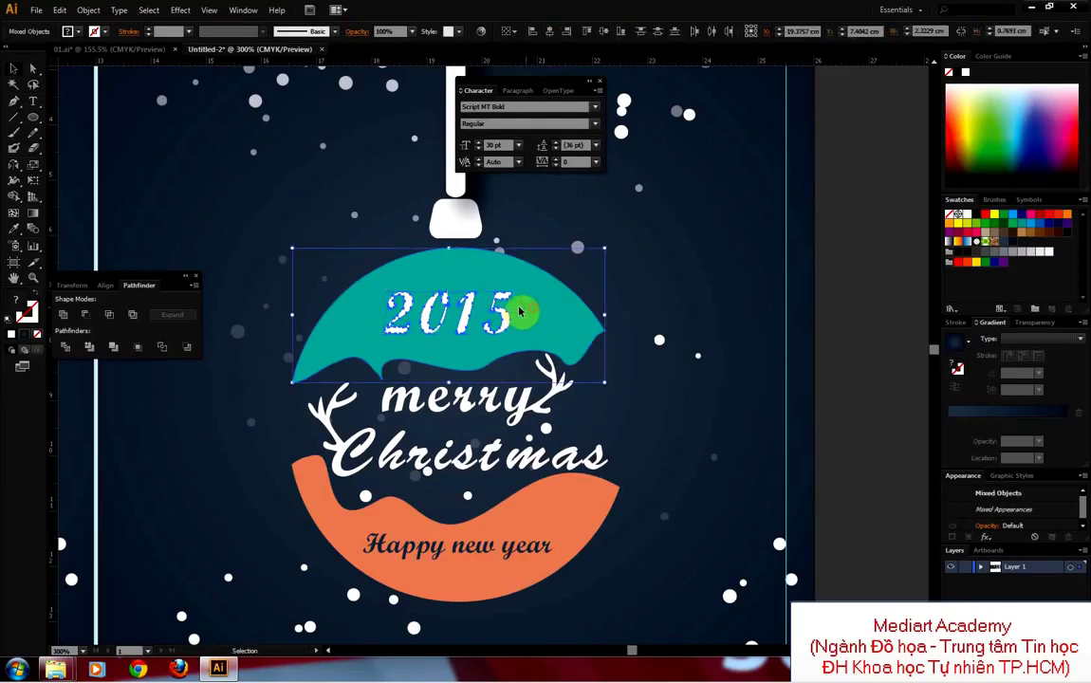
click(87, 318)
click(681, 263)
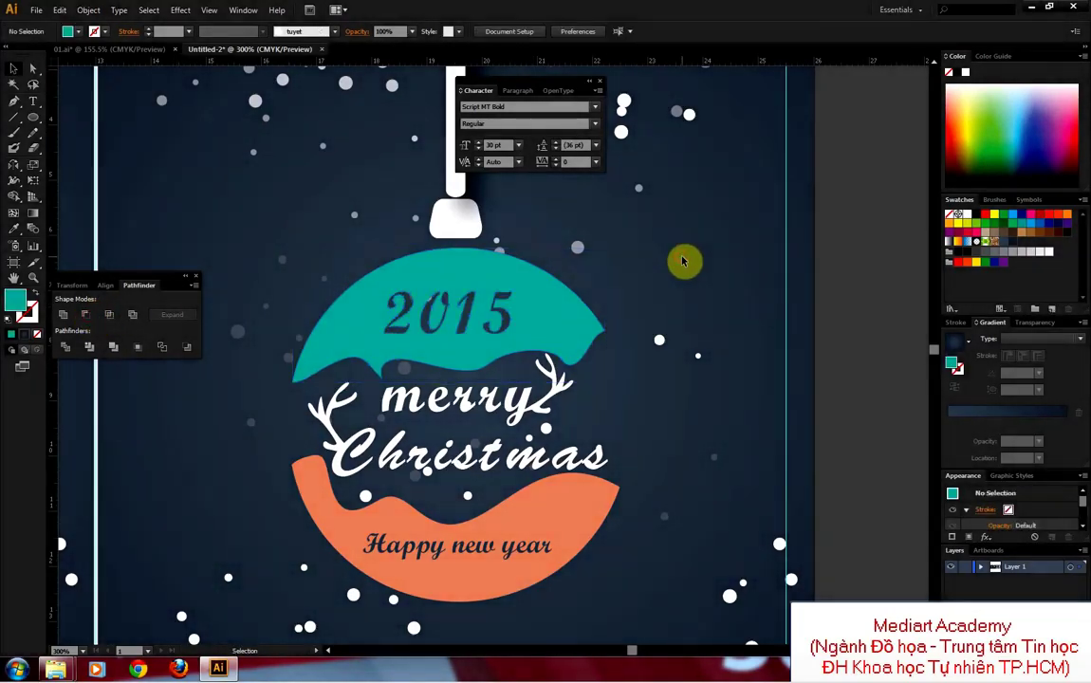
key(ctrl+minus)
key(ctrl+minus)
key(ctrl+minus)
Step: Zoom in on the top-edge snowflakes, then draw and delete a test hexagon
drag(560, 395, 719, 424)
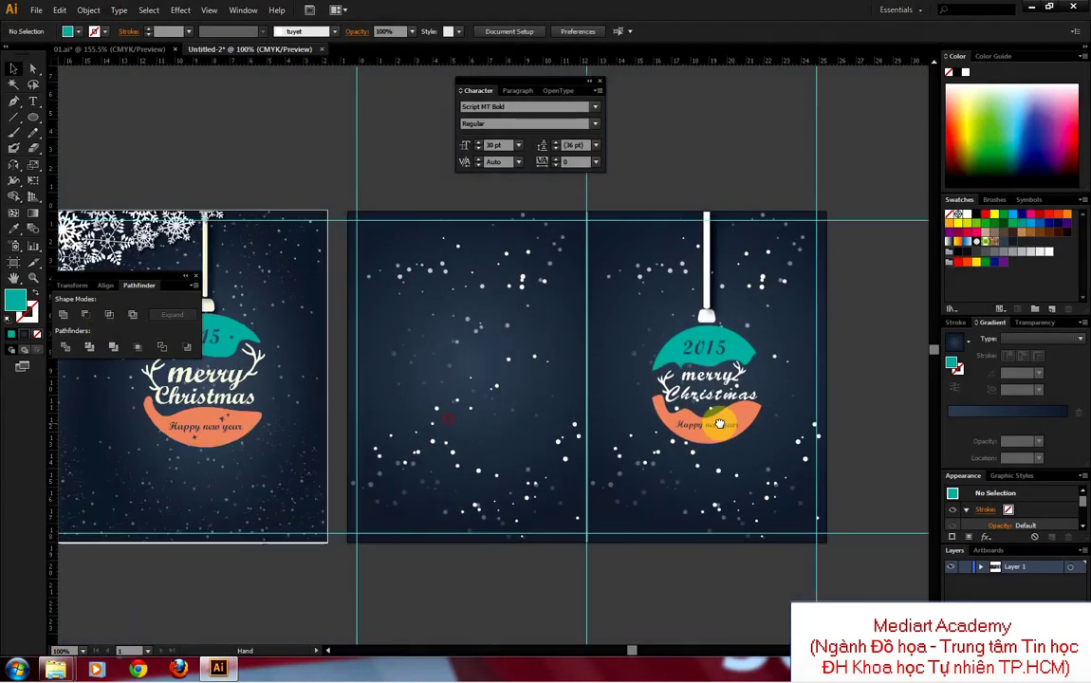
drag(592, 395, 474, 457)
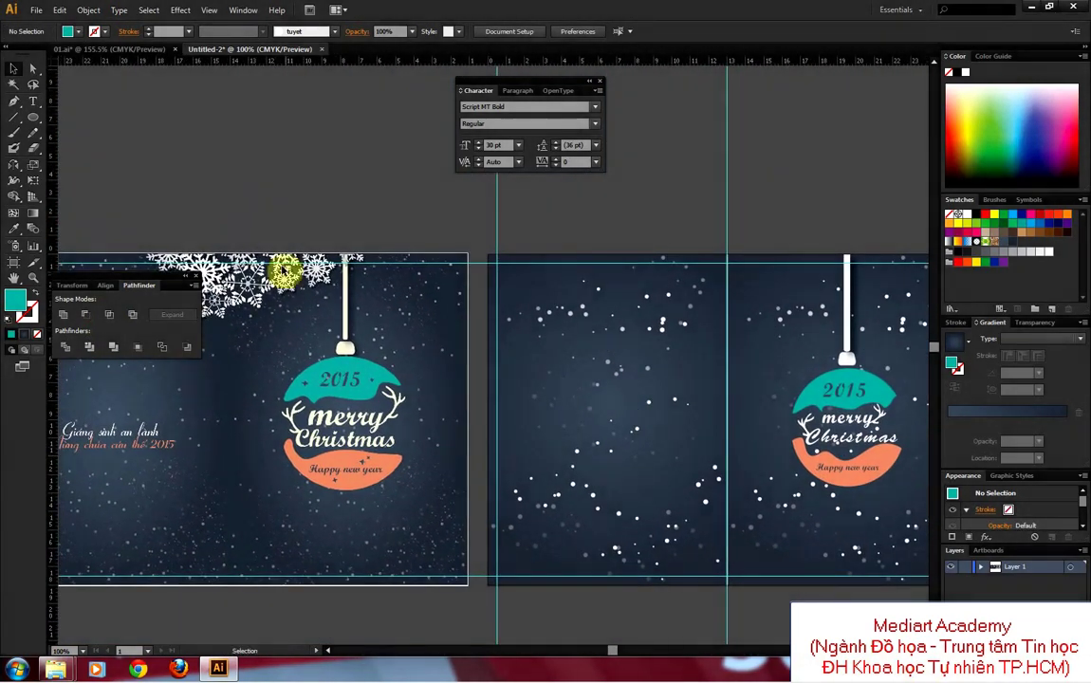
mouse_move(285, 197)
mouse_down()
mouse_move(409, 314)
mouse_move(376, 329)
mouse_up()
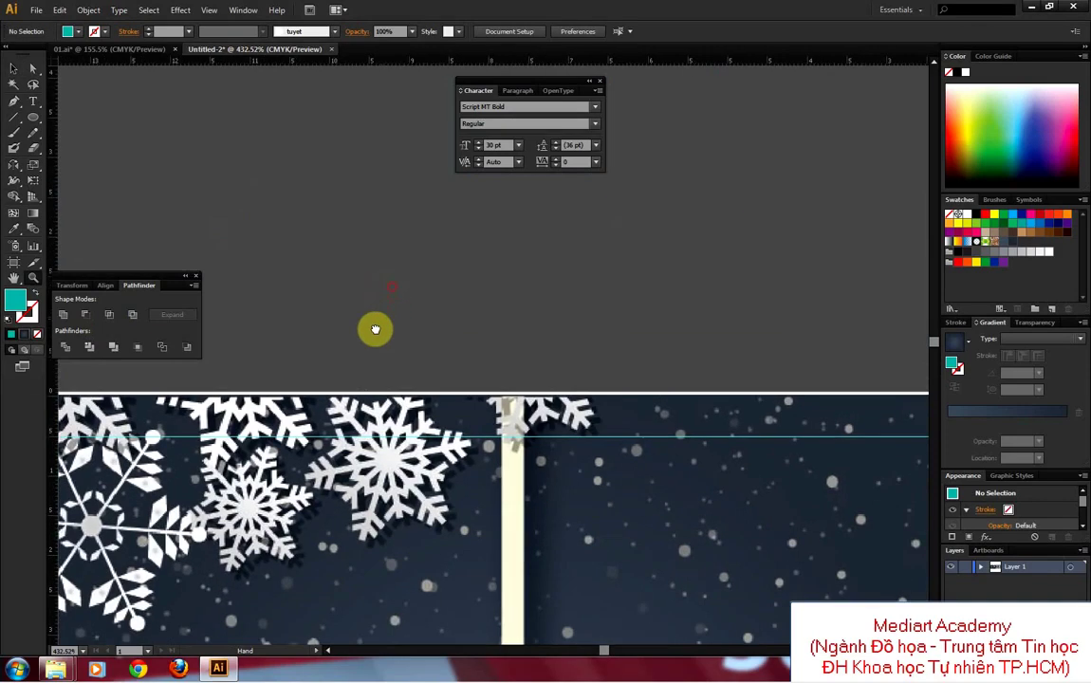
click(13, 68)
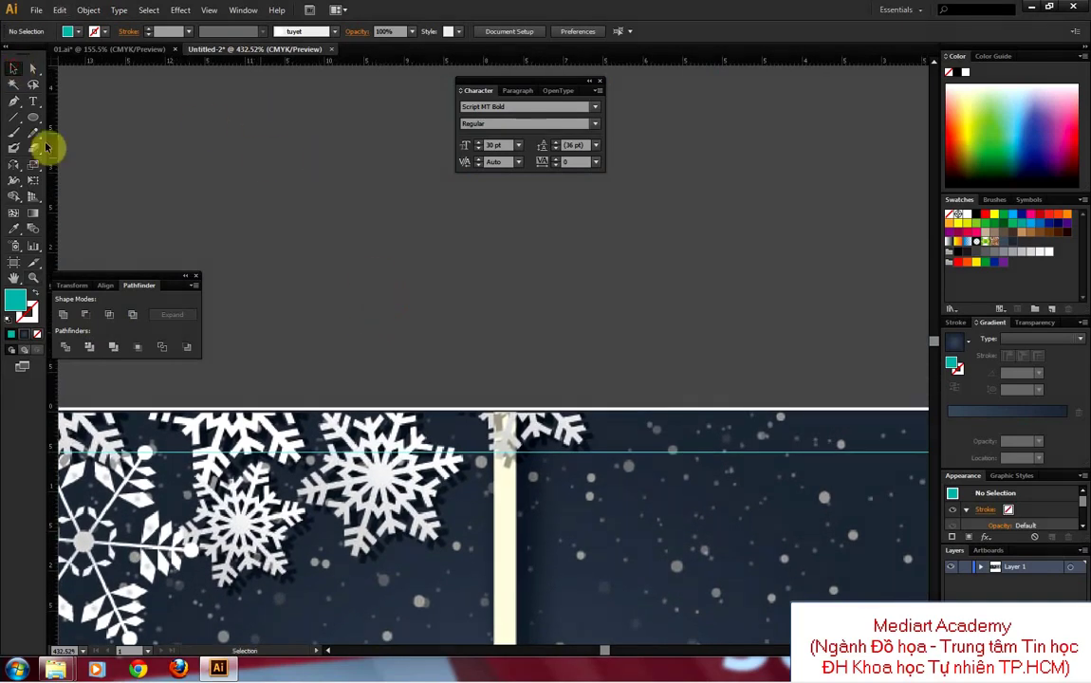
drag(33, 119, 65, 168)
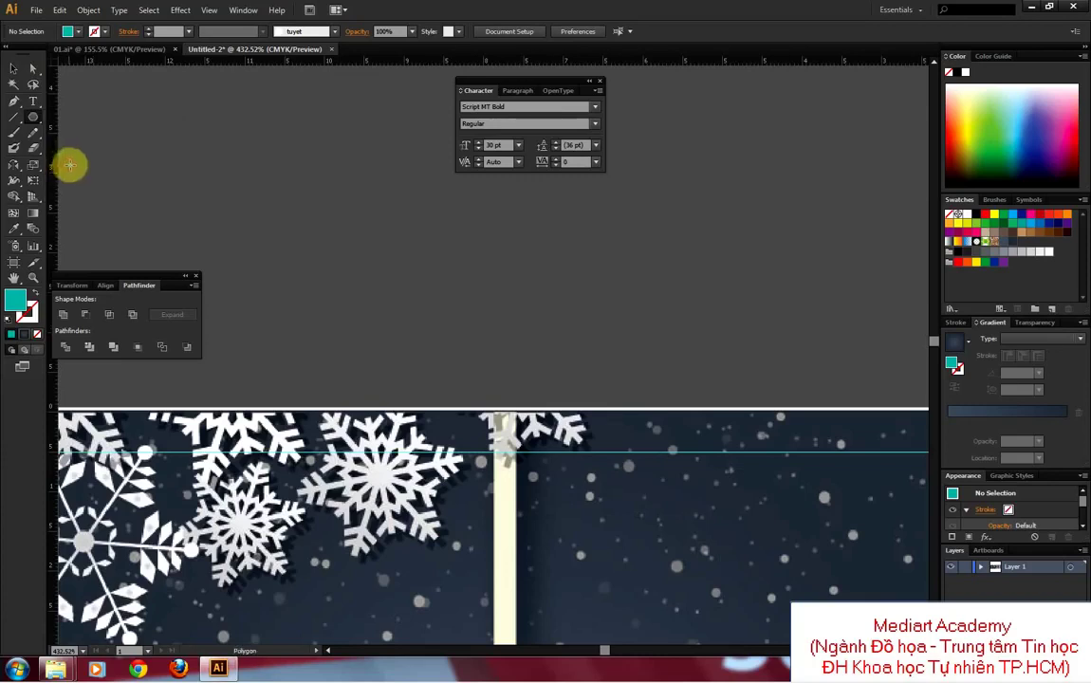
drag(417, 226, 478, 292)
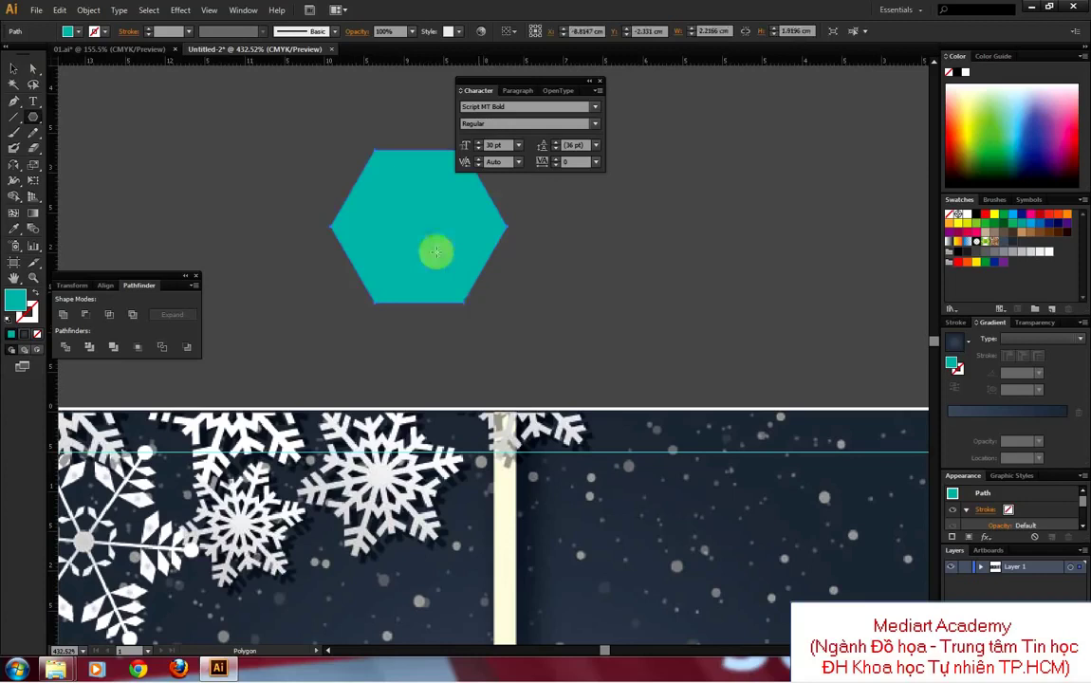
key(Delete)
Step: Draw a small twelve-pointed star in the empty area above the card
click(35, 118)
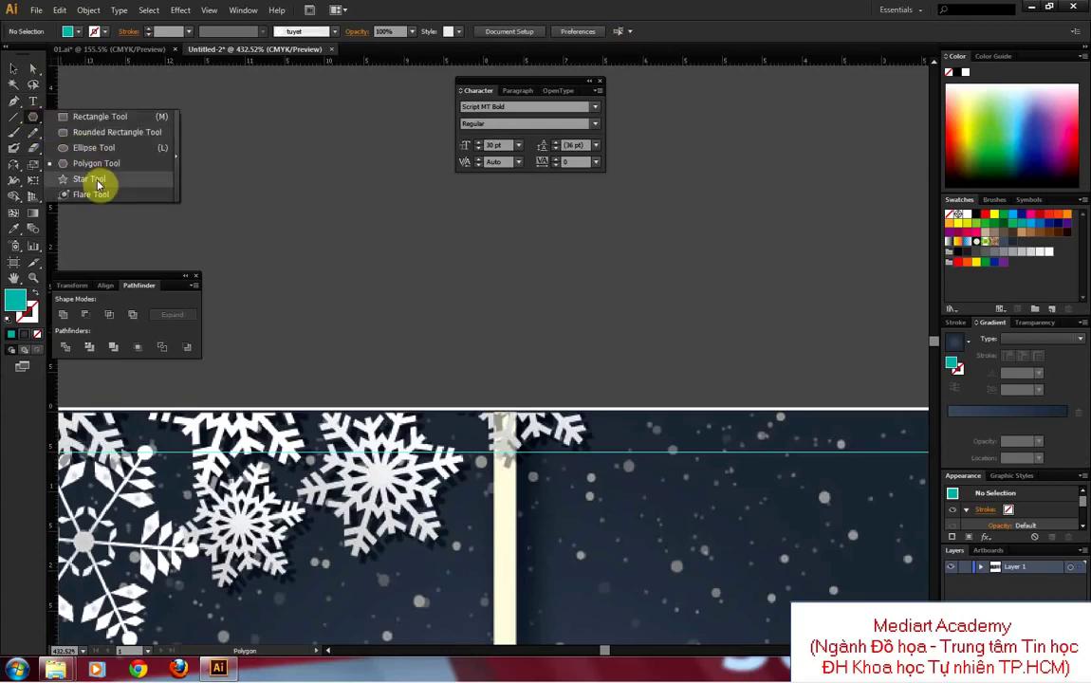
click(98, 185)
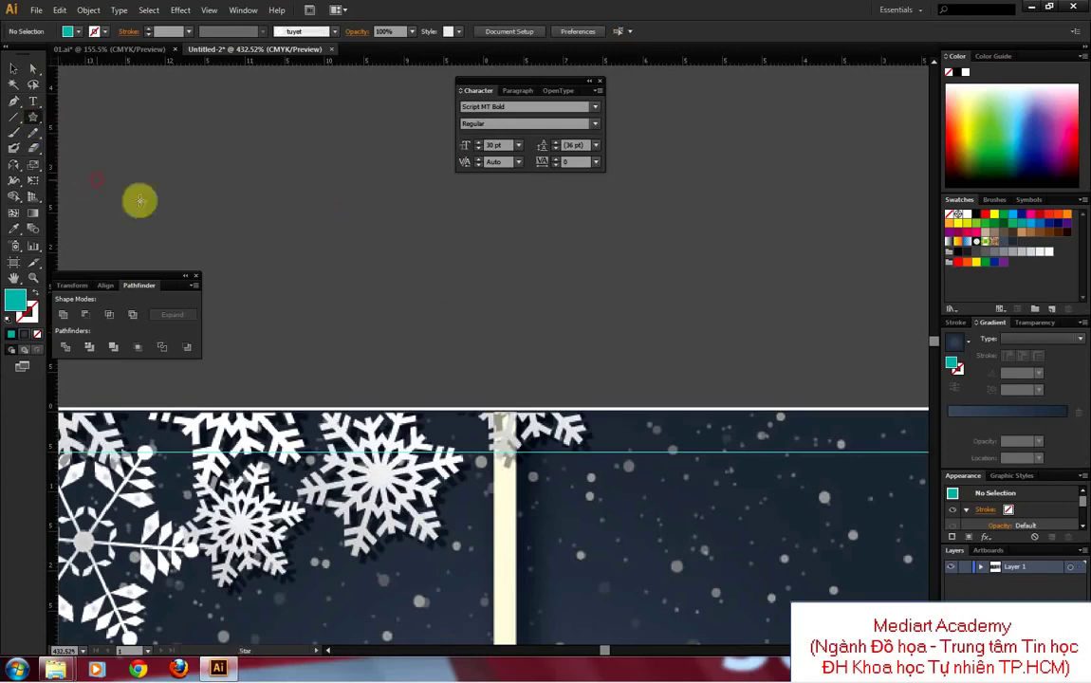
drag(435, 235, 494, 295)
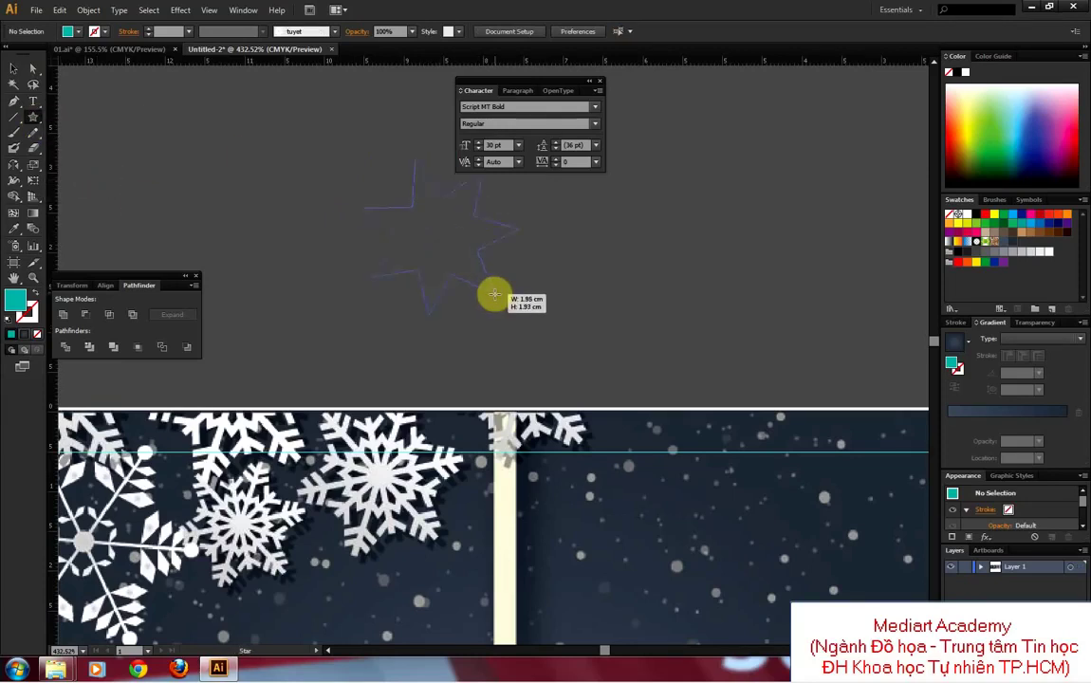
mouse_move(494, 295)
mouse_down()
mouse_move(506, 305)
mouse_move(481, 282)
mouse_up()
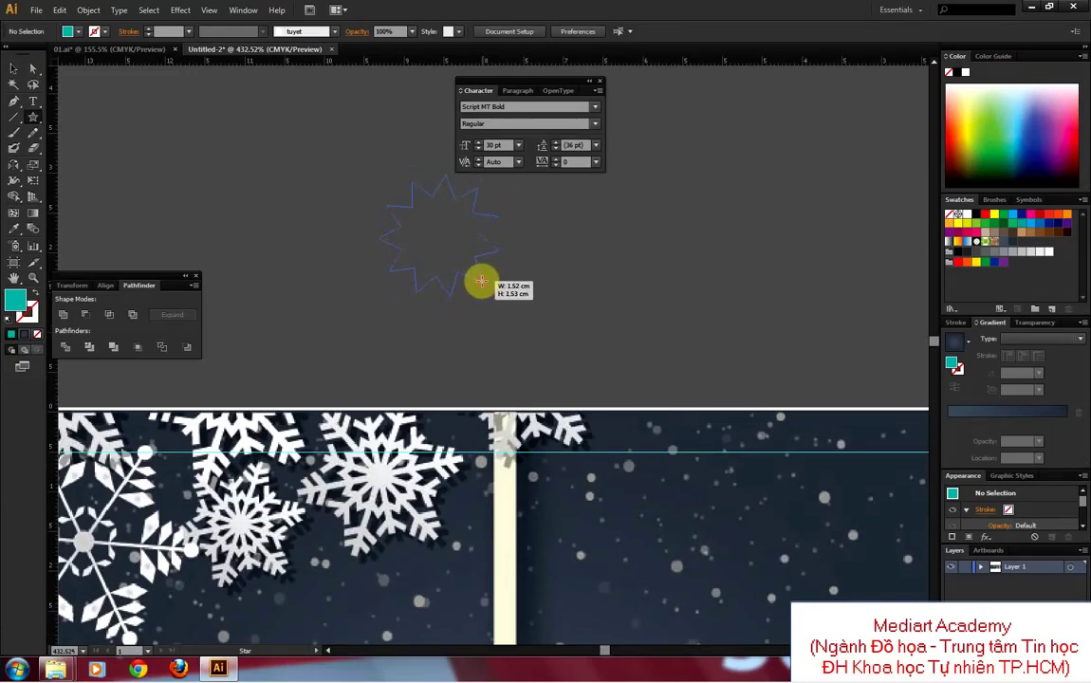
drag(481, 282, 481, 281)
Step: Give the star a white 1 pt outline with no fill and move it slightly lower
click(14, 69)
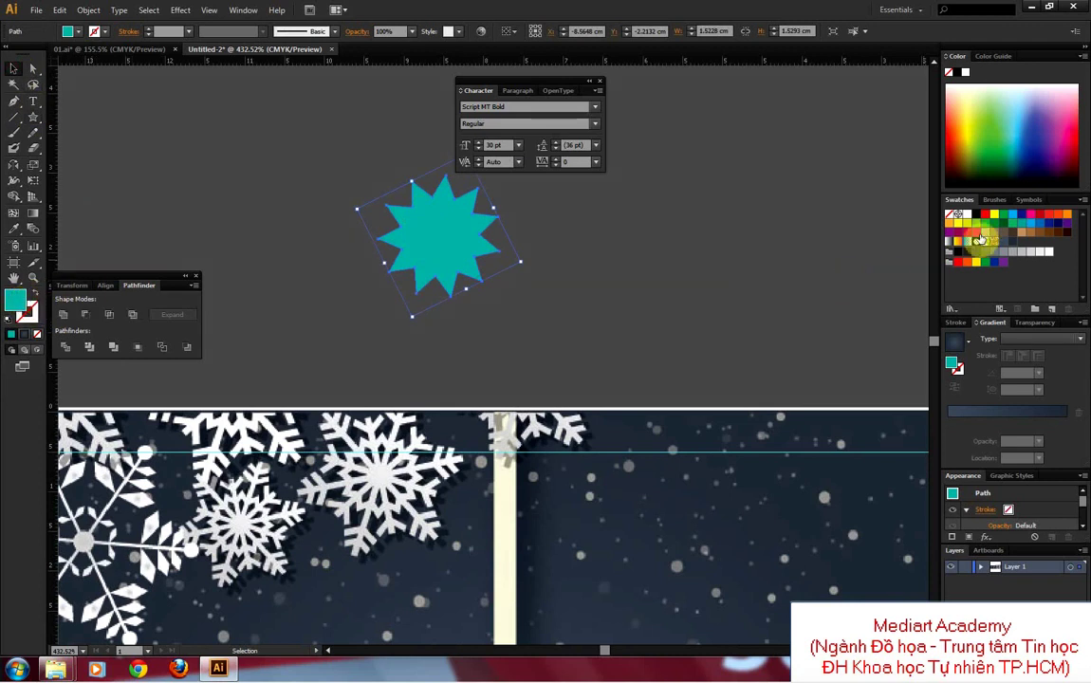
click(958, 215)
click(34, 296)
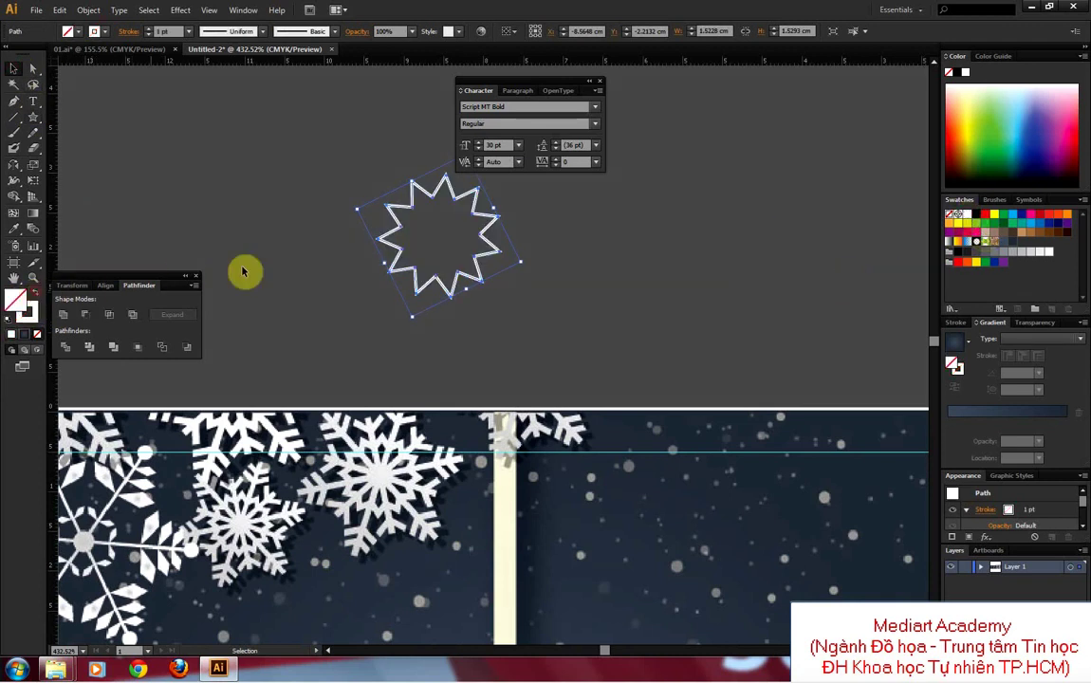
click(314, 183)
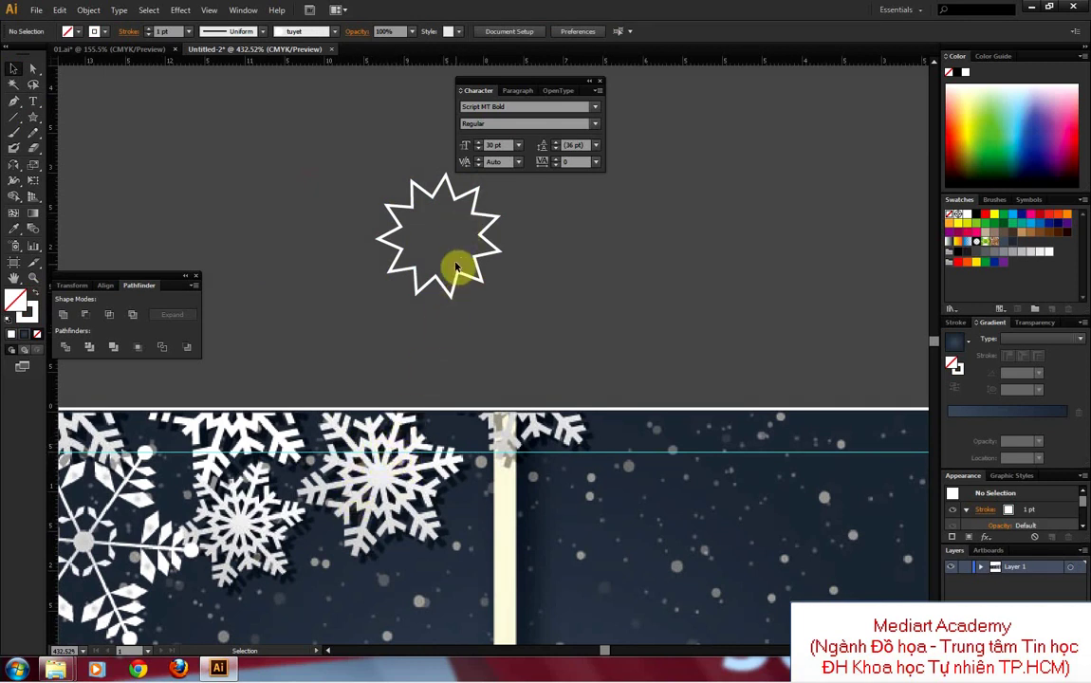
drag(463, 287, 456, 324)
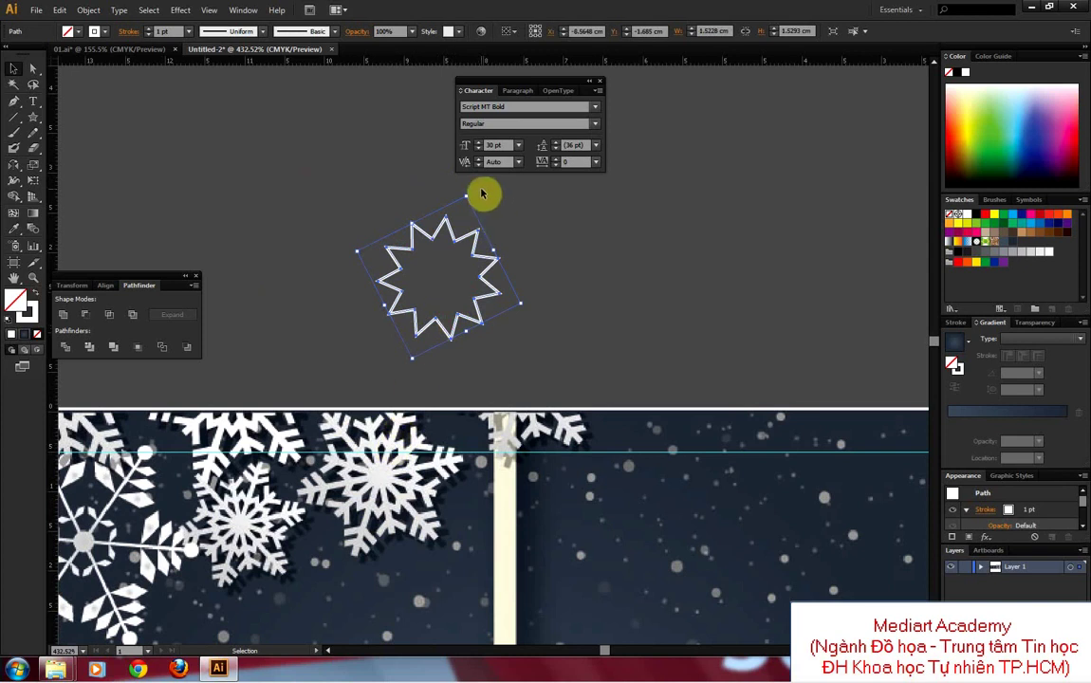
click(426, 177)
Step: Draw a stem stroke up from the star's top point with one slanted side stroke
click(14, 102)
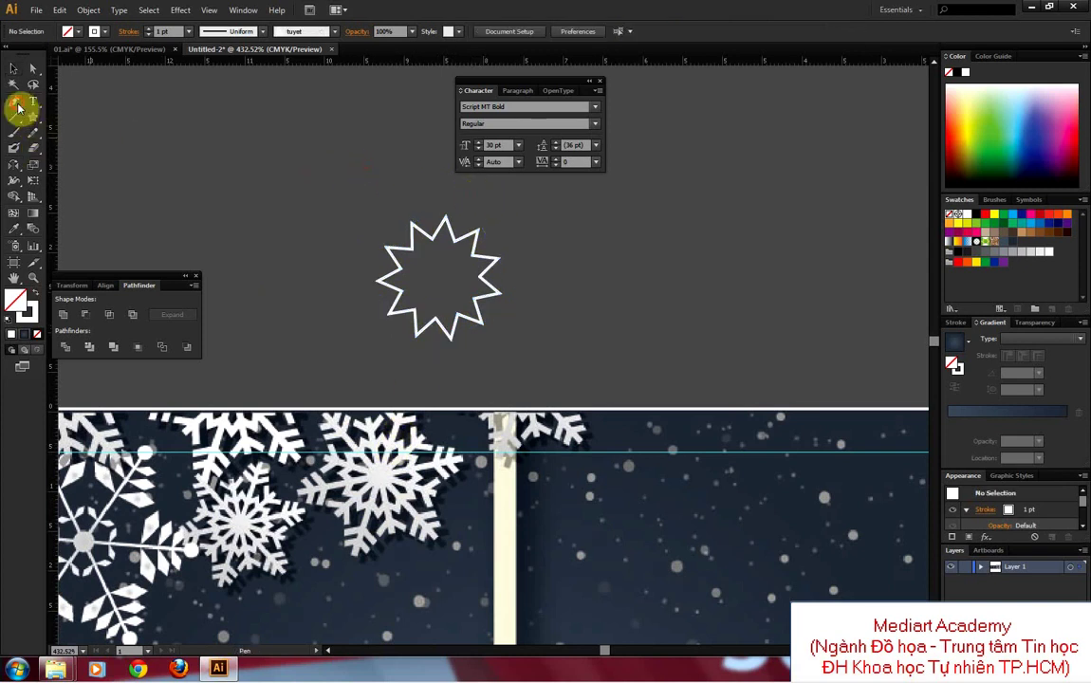
drag(433, 239, 425, 202)
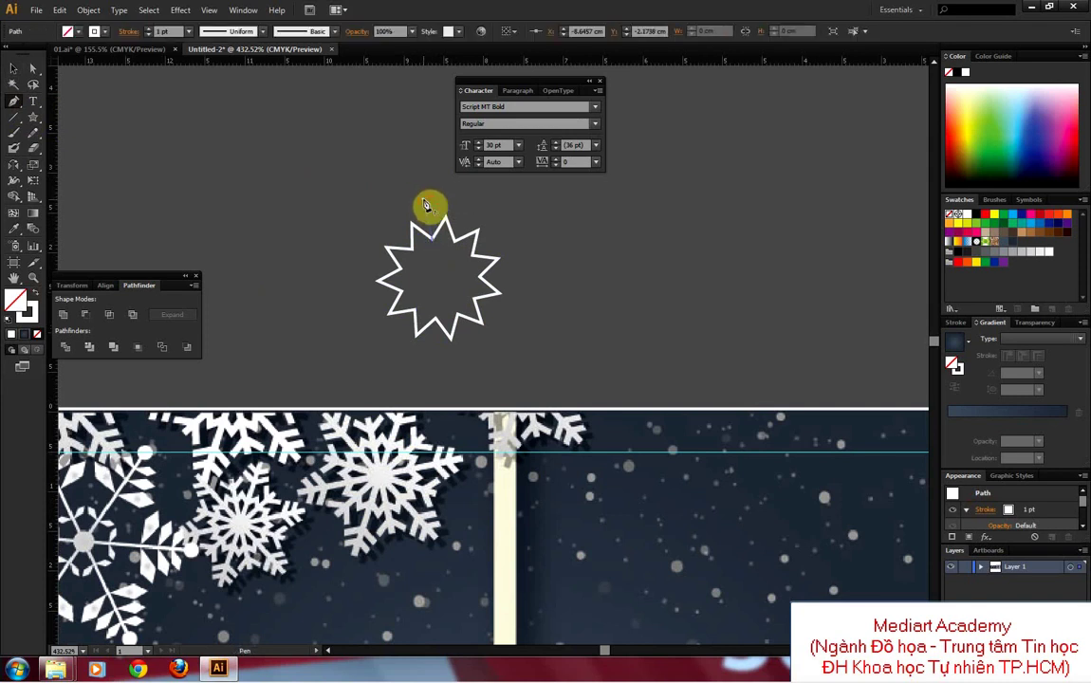
click(14, 68)
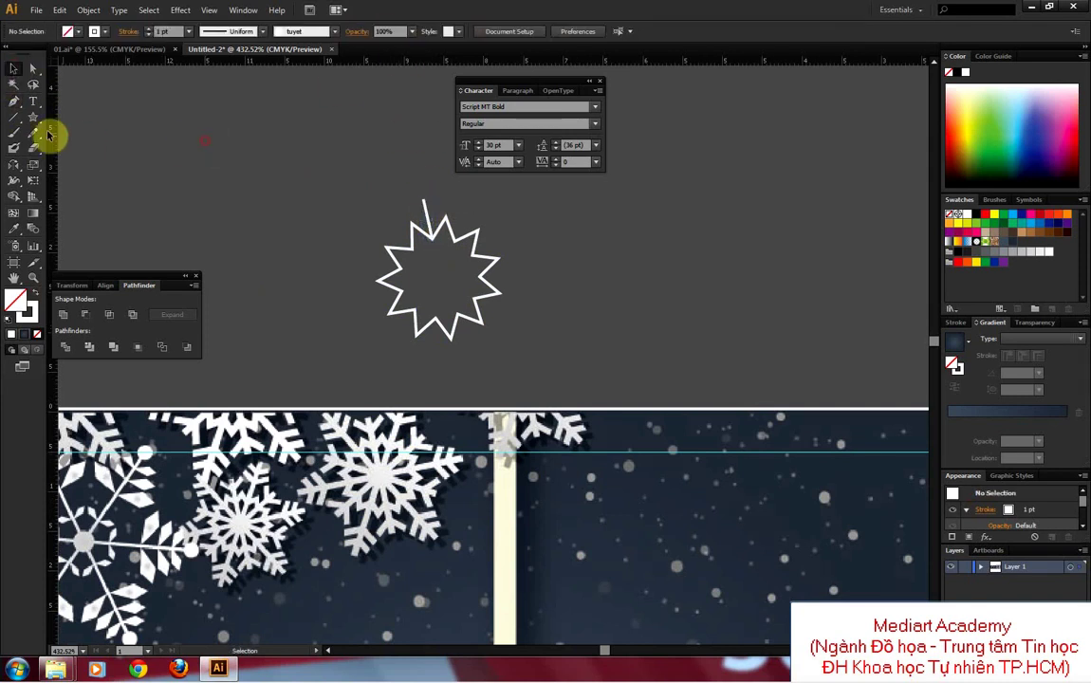
click(14, 100)
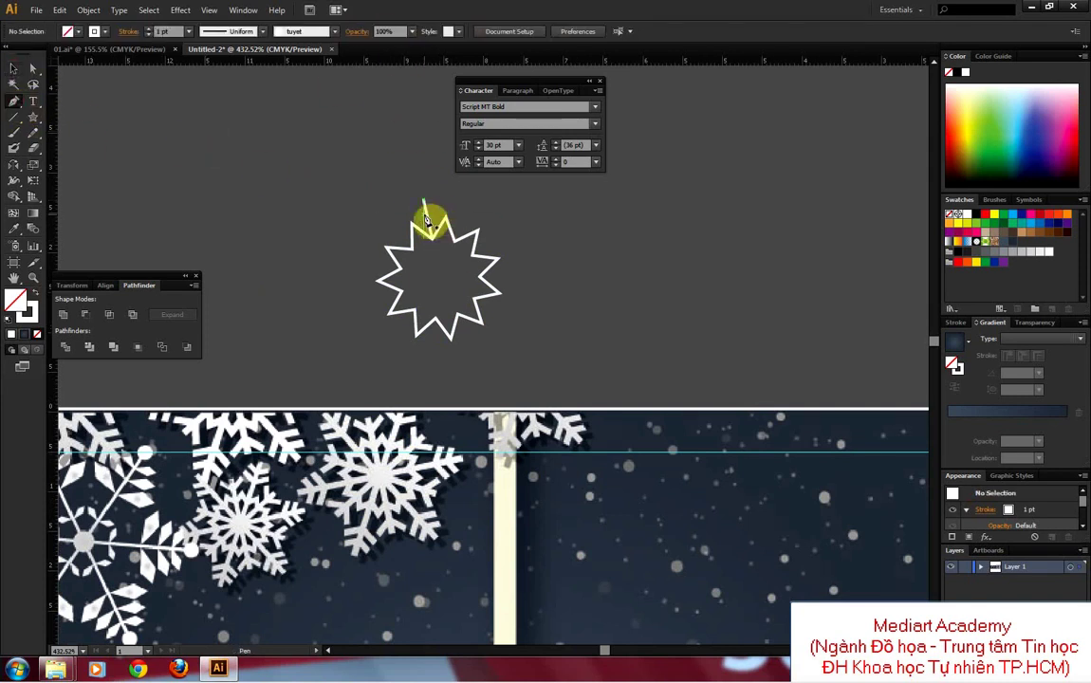
drag(428, 220, 432, 228)
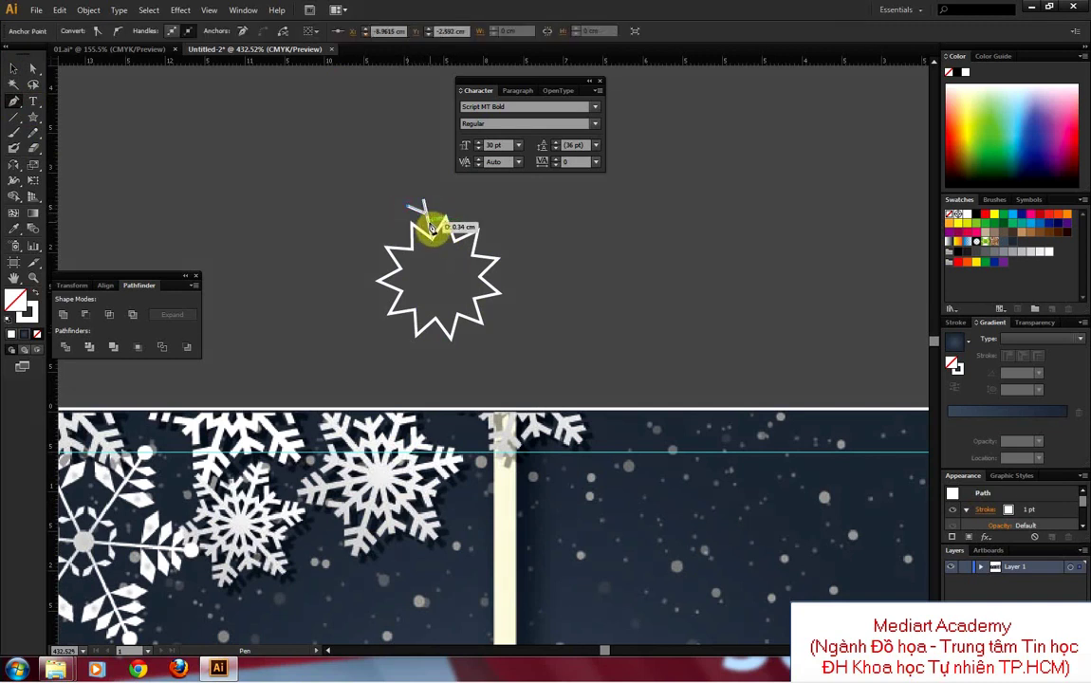
click(14, 68)
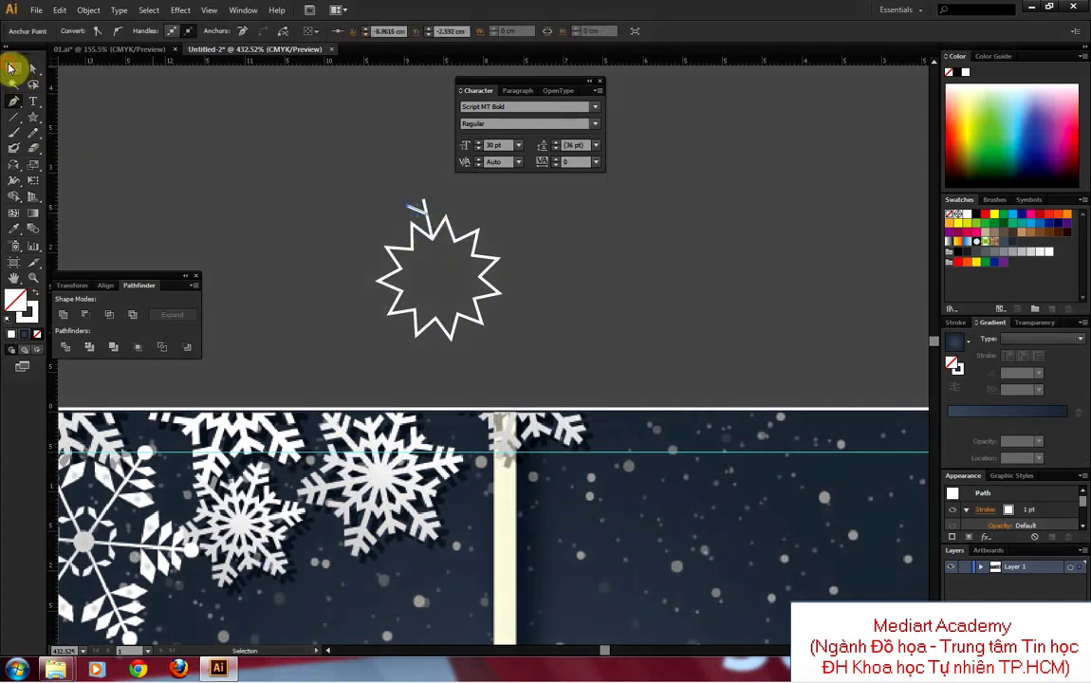
drag(382, 189, 475, 256)
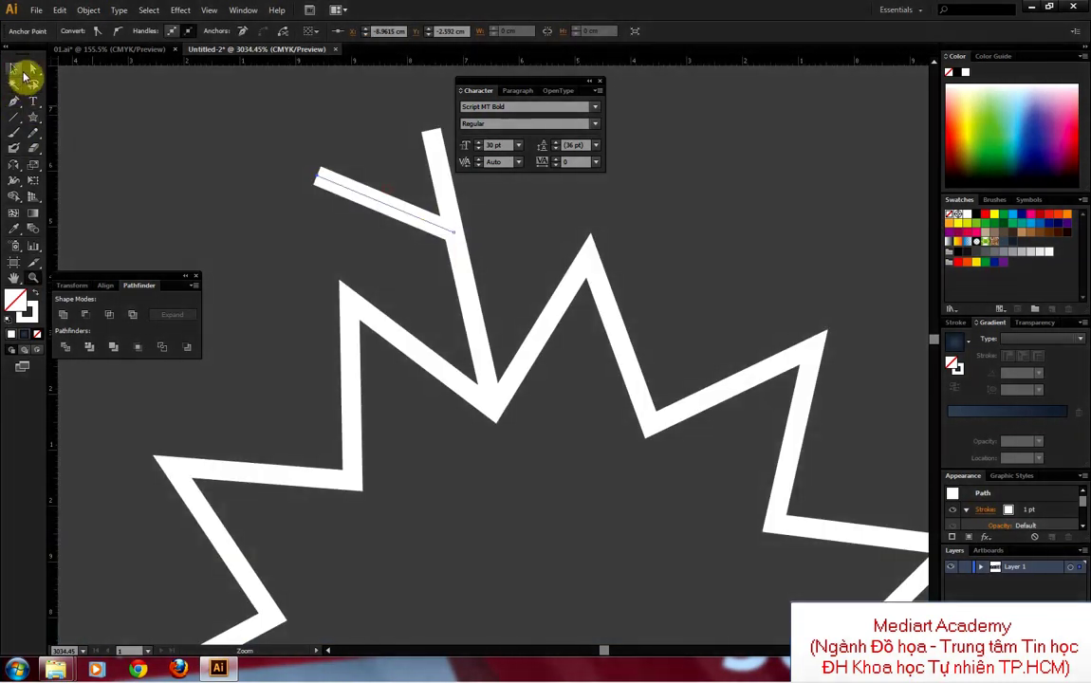
Step: Duplicate the side stroke lower, mirror both vertically, and tilt the copies onto the stem
drag(390, 206, 438, 252)
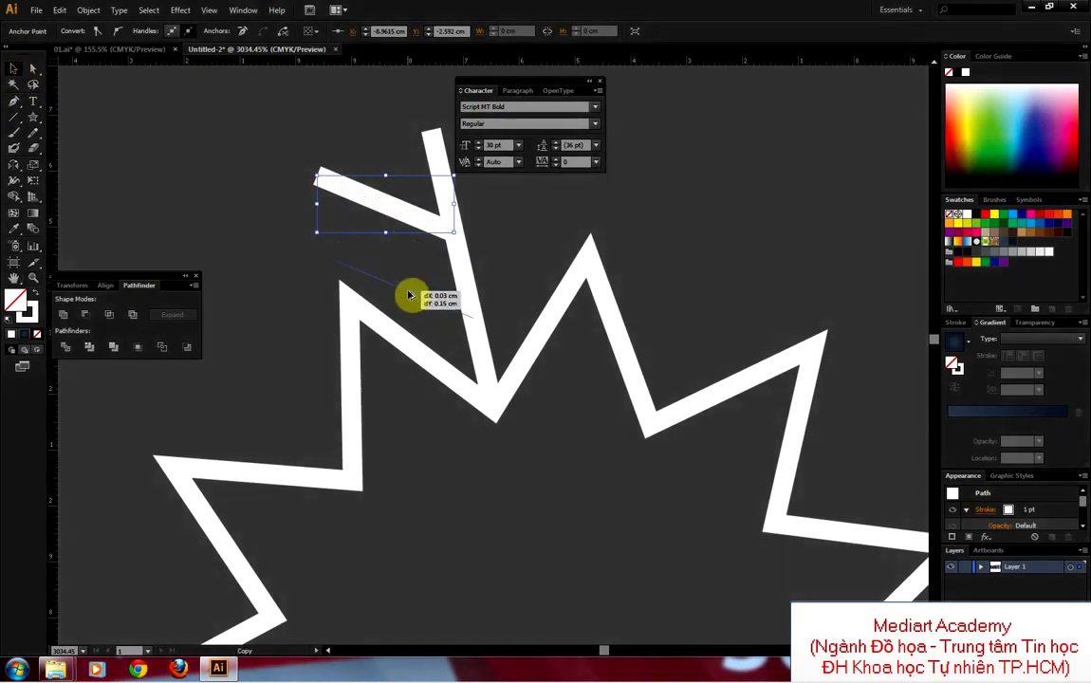
shift+click(410, 218)
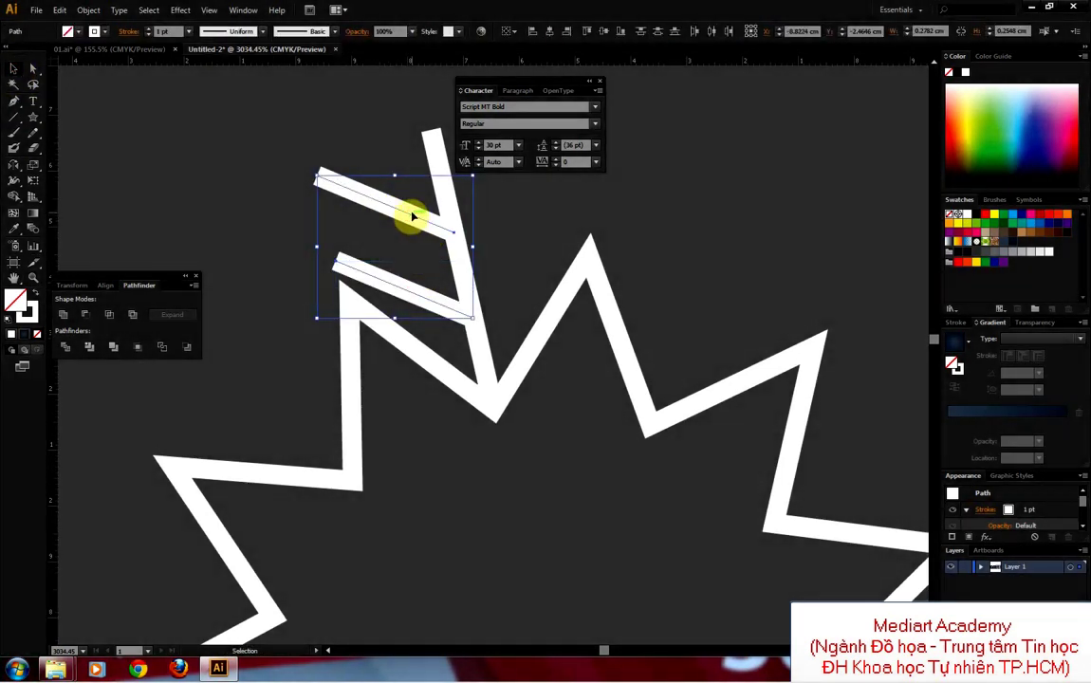
key(o)
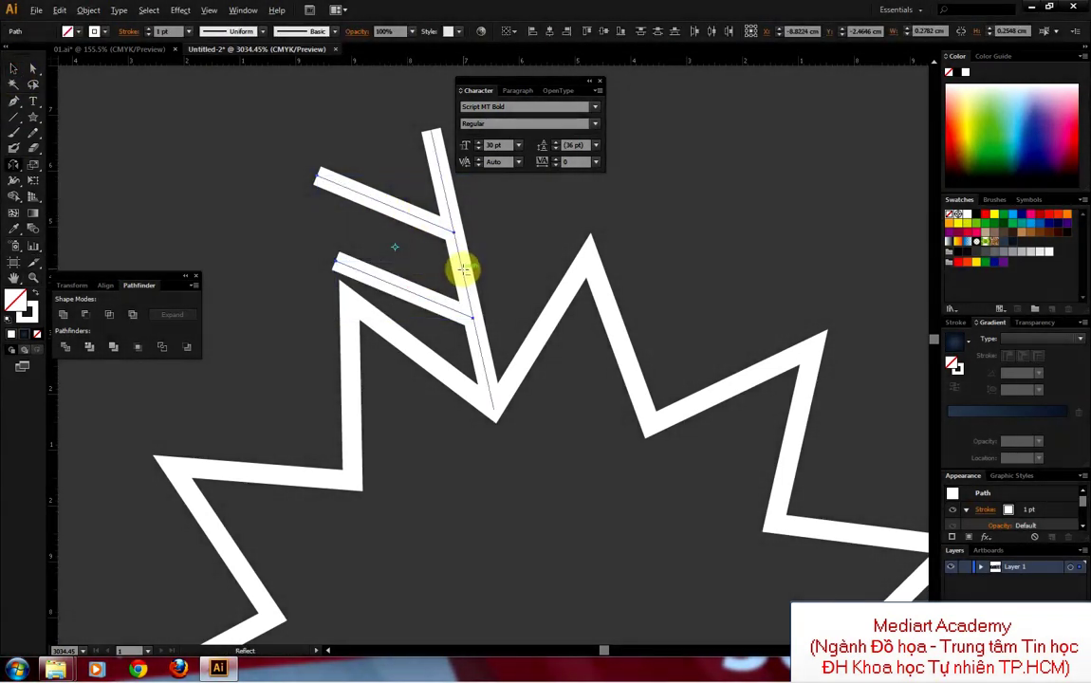
alt+click(462, 270)
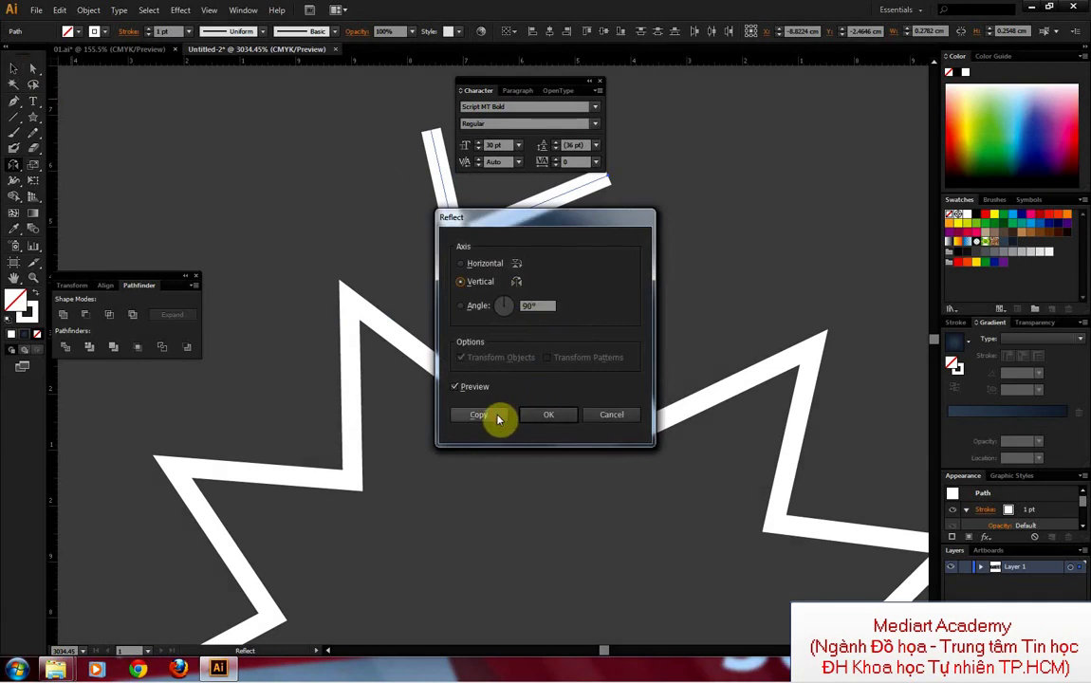
click(489, 414)
click(14, 69)
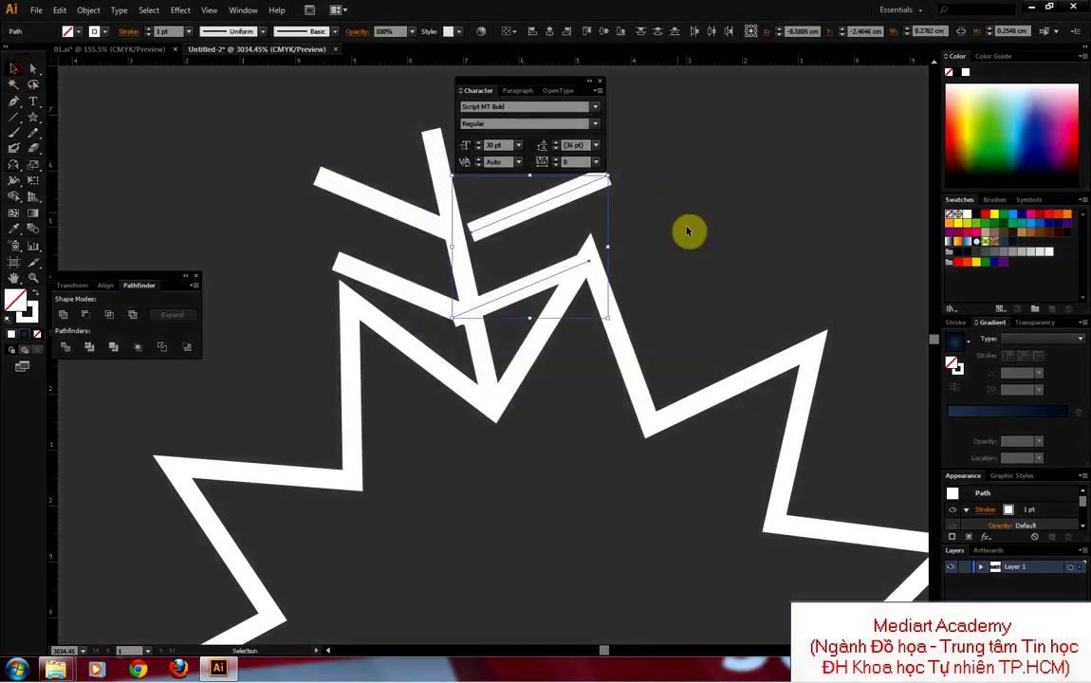
drag(614, 173, 588, 138)
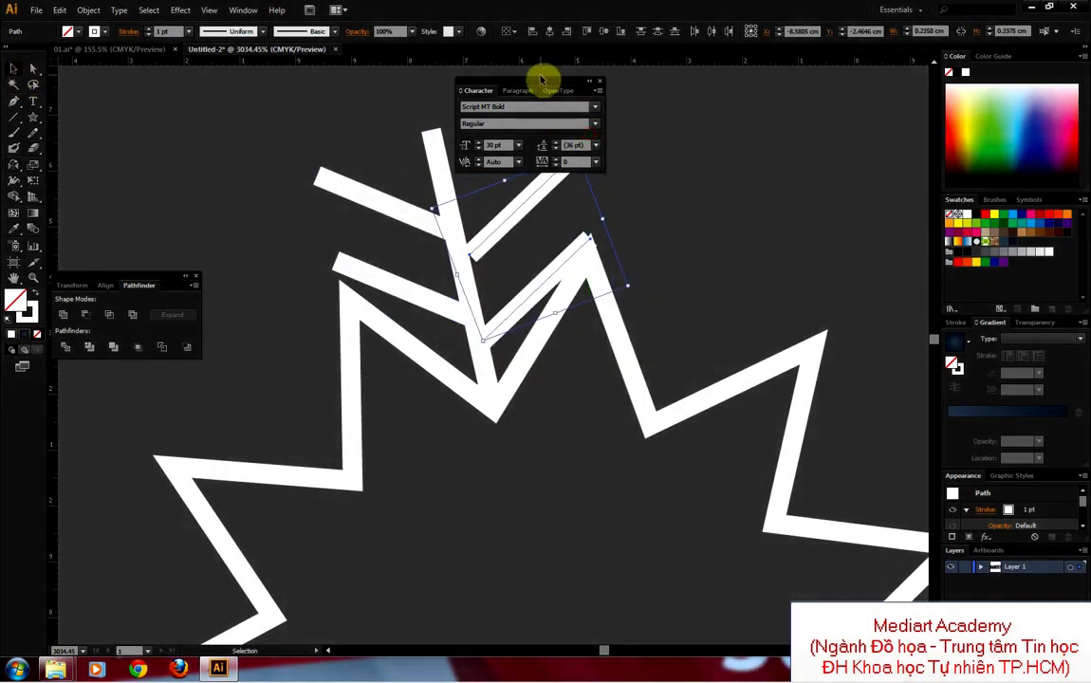
drag(541, 81, 773, 96)
drag(519, 210, 505, 194)
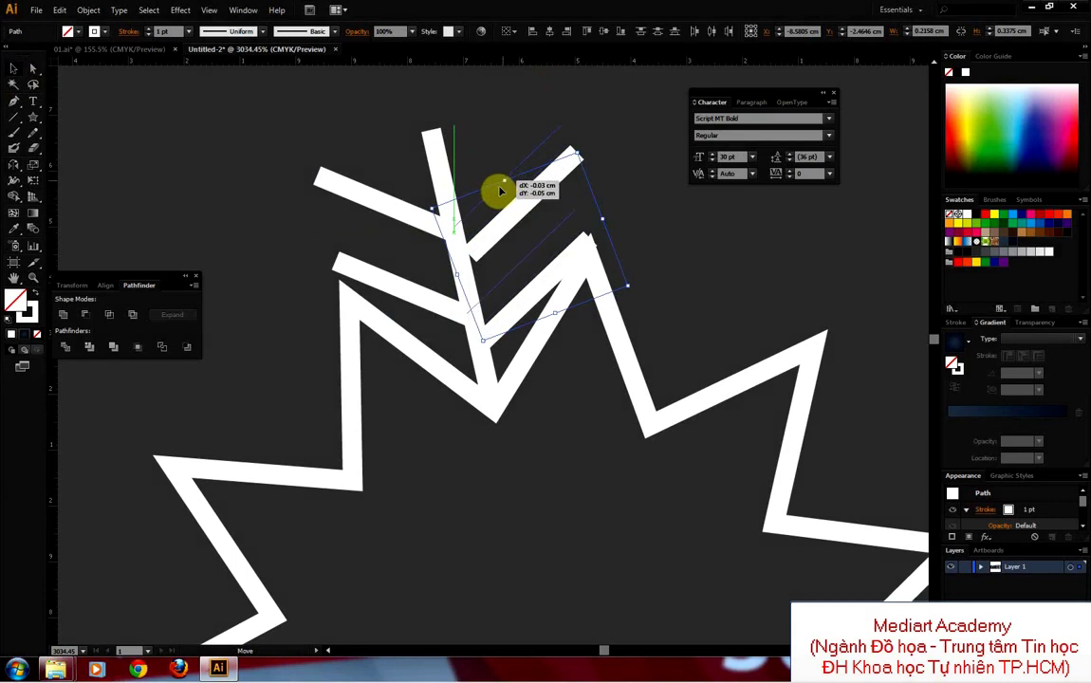
click(609, 175)
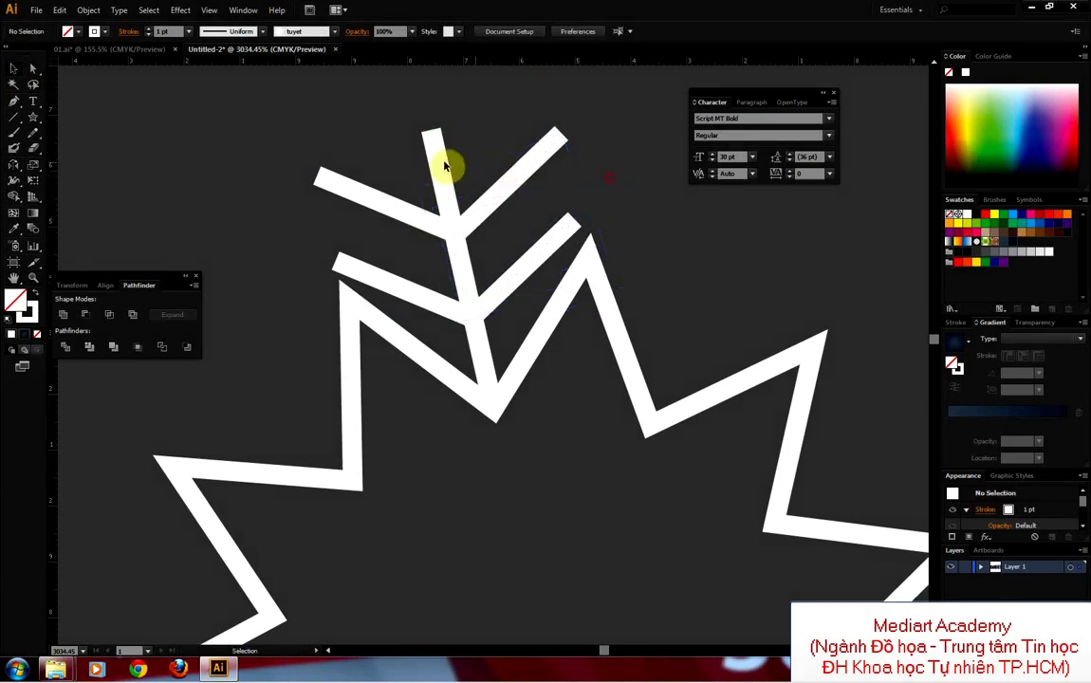
Step: Group all the branch strokes, then enlarge the group and nudge it slightly left
click(384, 122)
drag(511, 311, 512, 311)
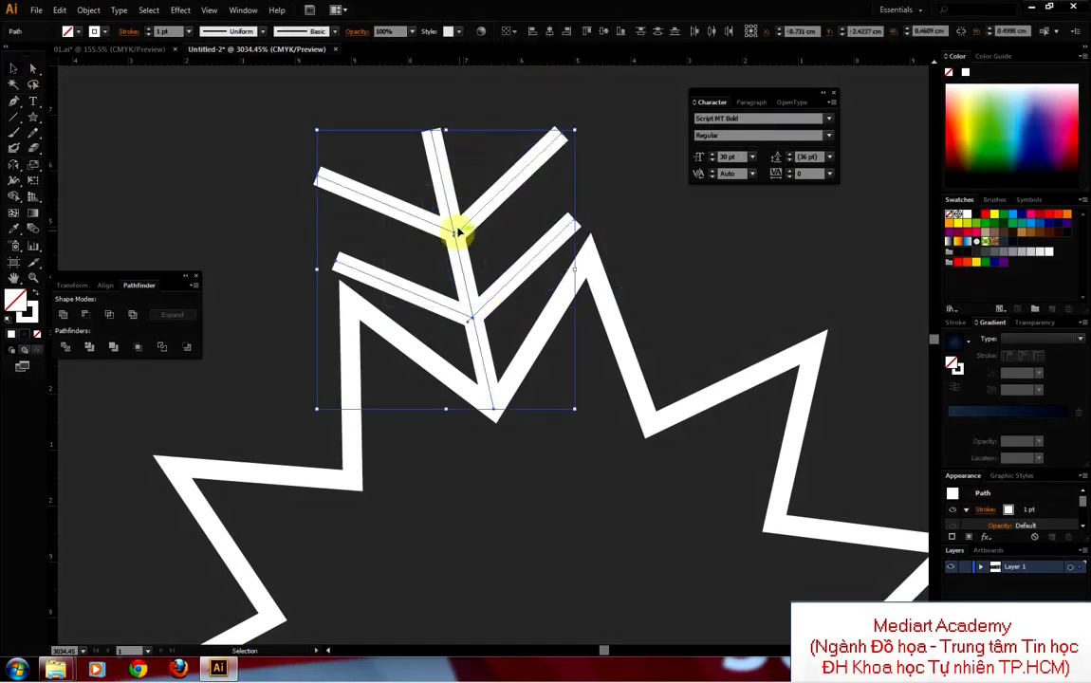
right_click(459, 232)
click(493, 289)
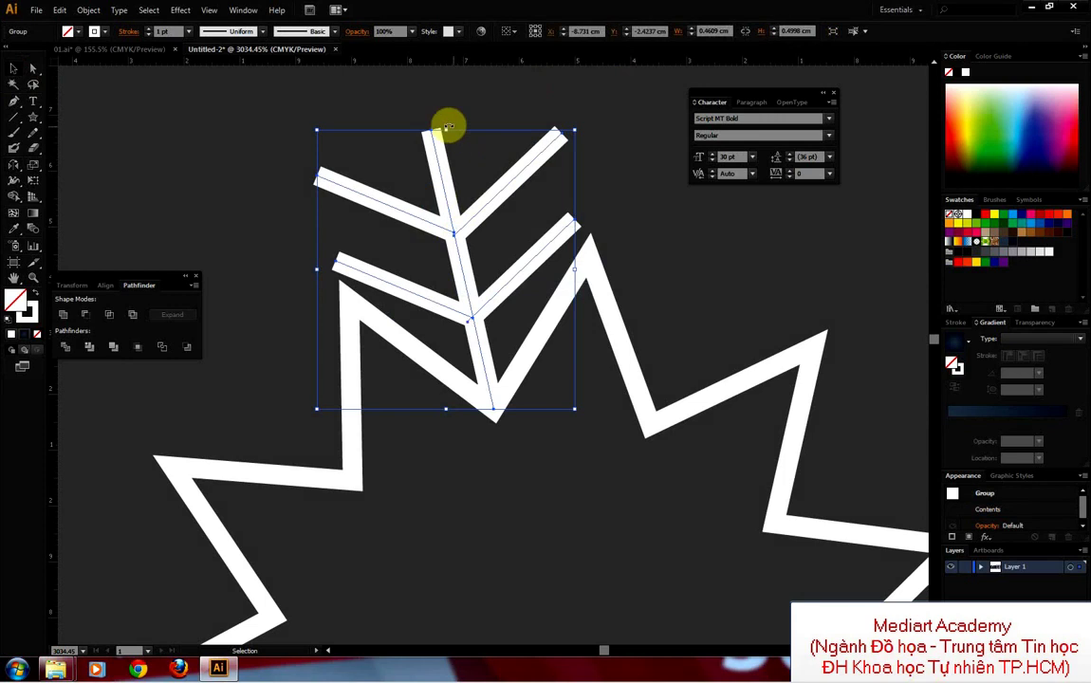
drag(575, 130, 584, 120)
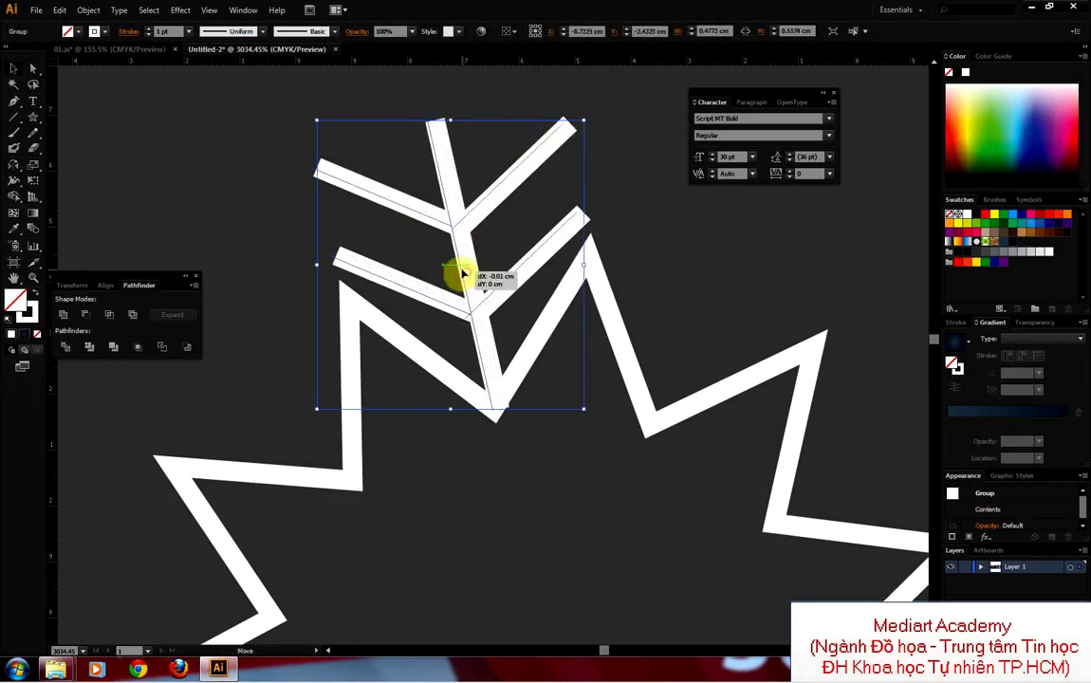
drag(465, 262, 458, 262)
Step: Zoom out to the whole star, choose the Rotate tool, and select the branch group
key(a)
key(v)
scroll(547, 214, down, 3)
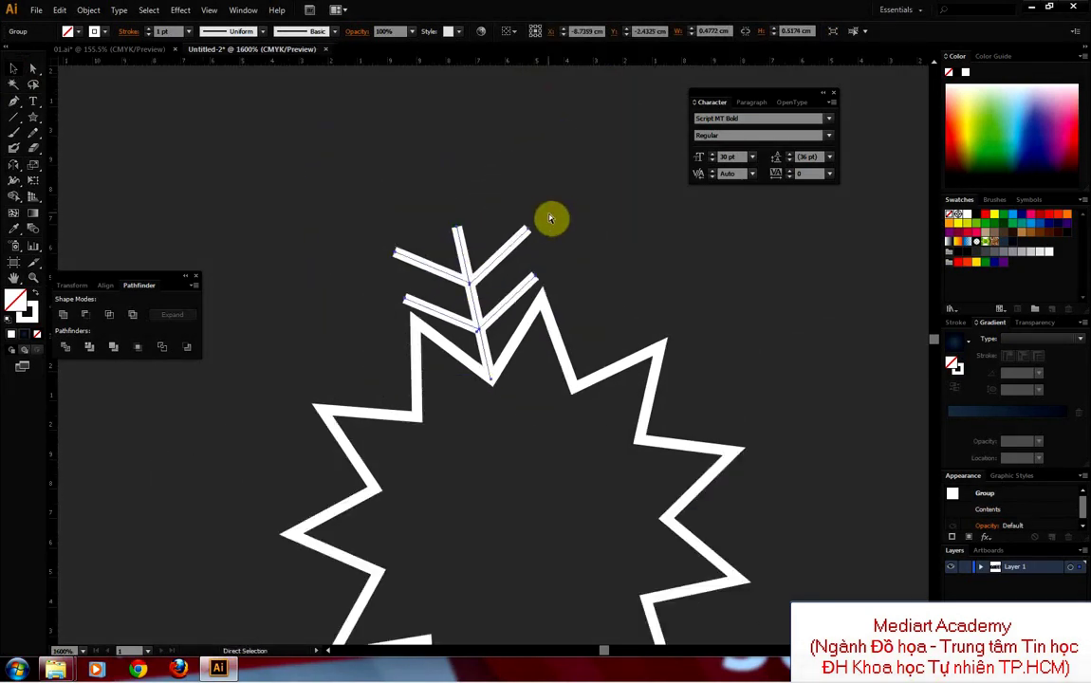
scroll(550, 216, down, 2)
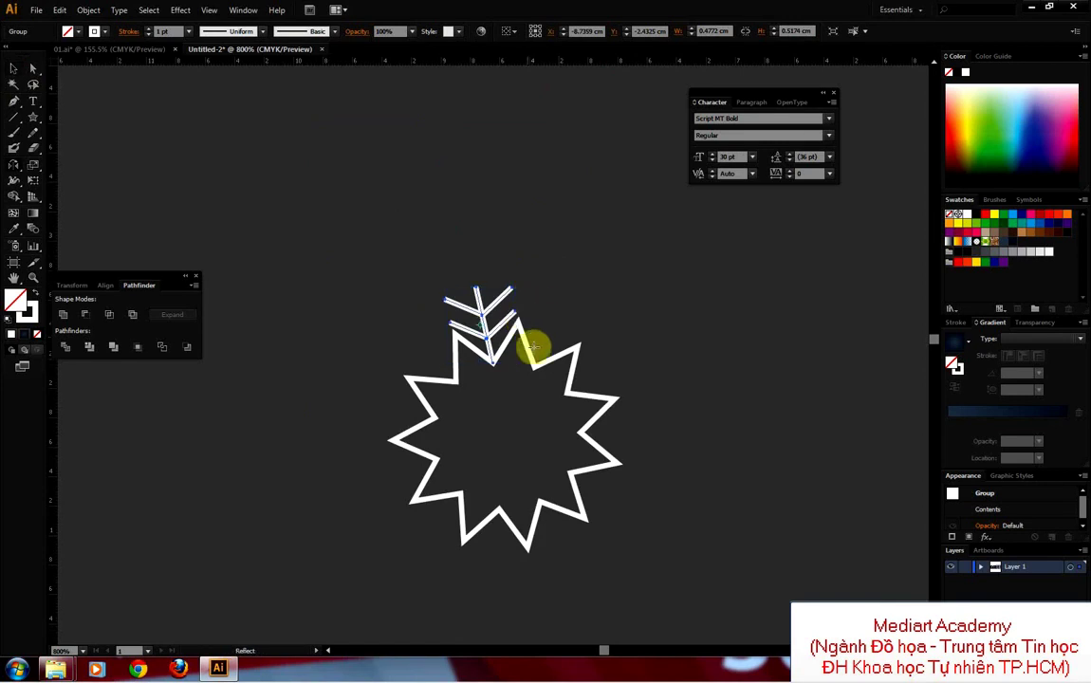
click(12, 180)
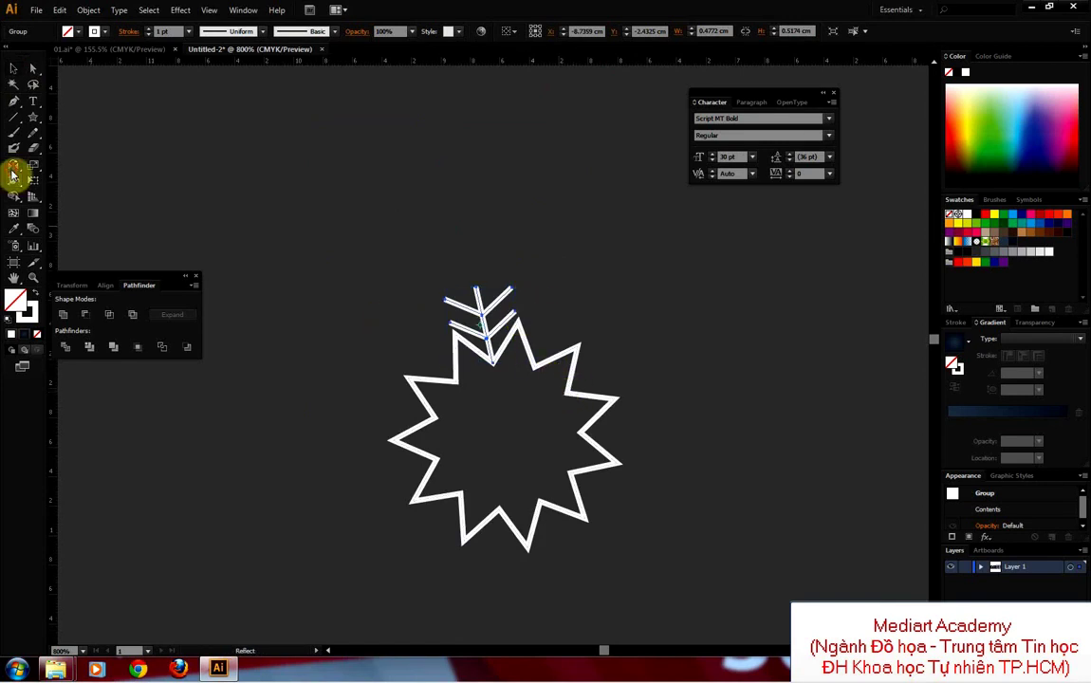
drag(13, 175, 73, 166)
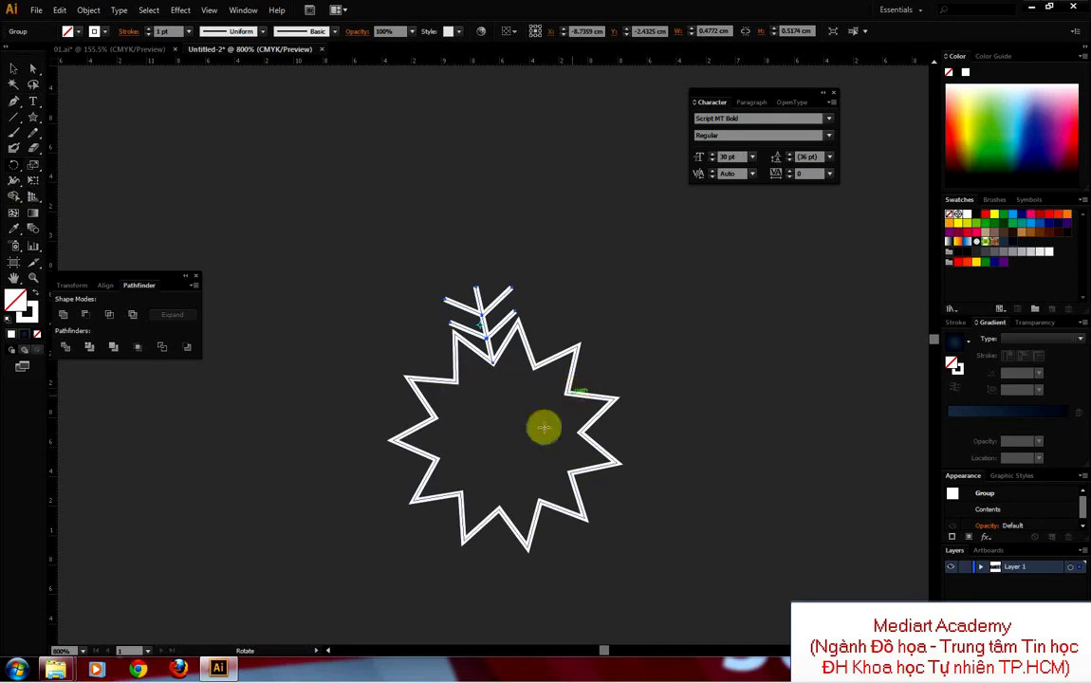
click(13, 69)
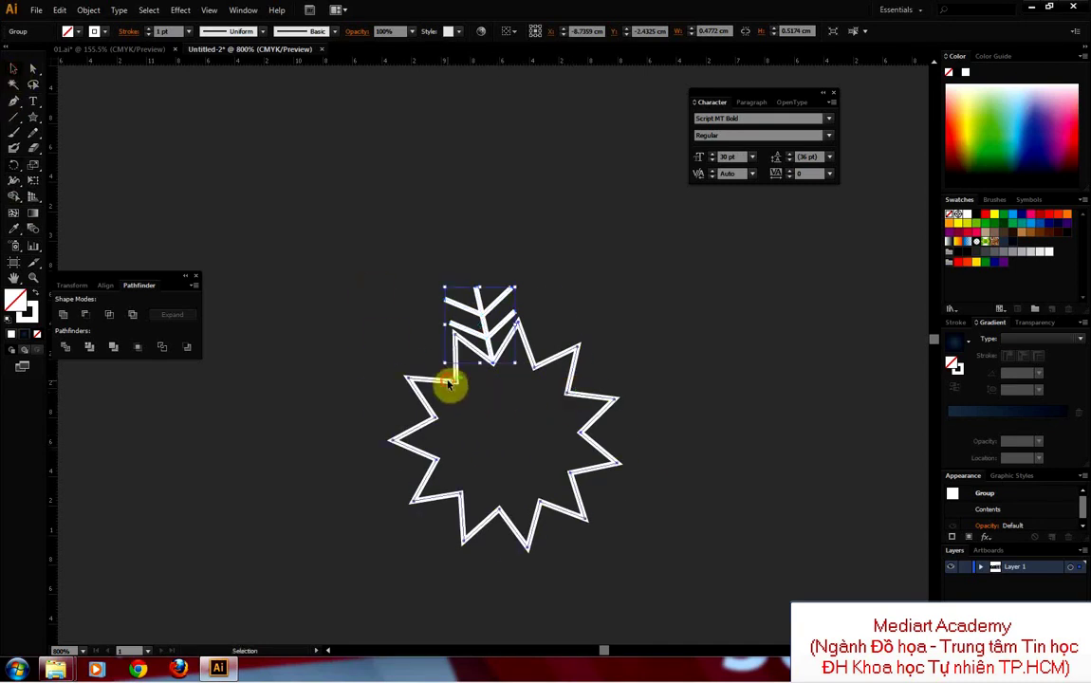
click(448, 380)
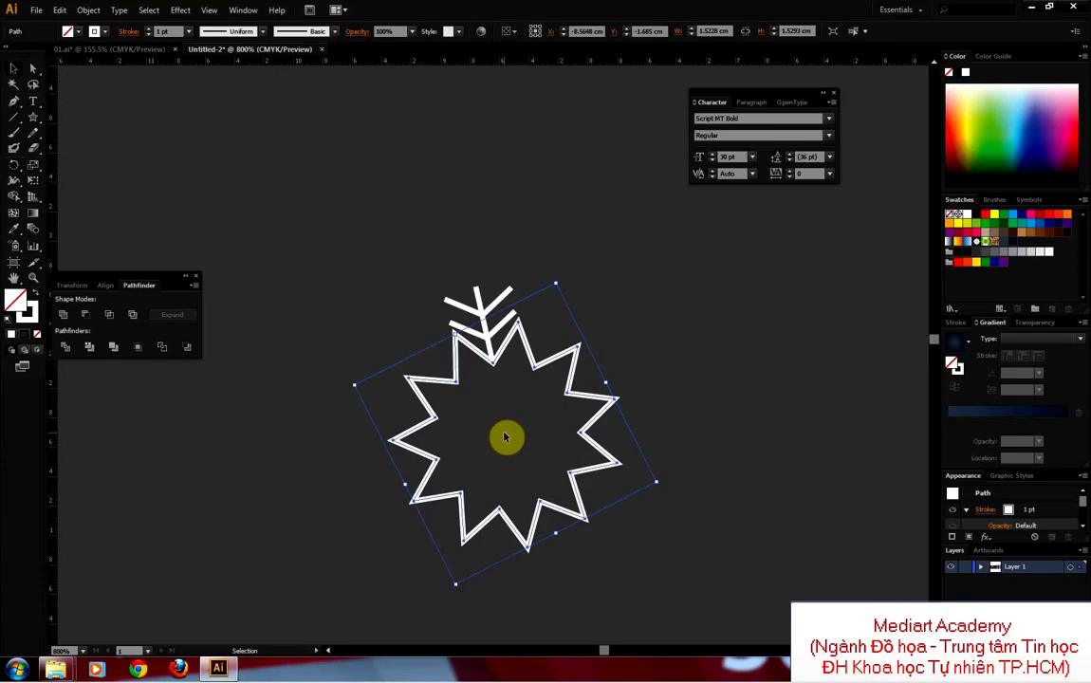
click(507, 300)
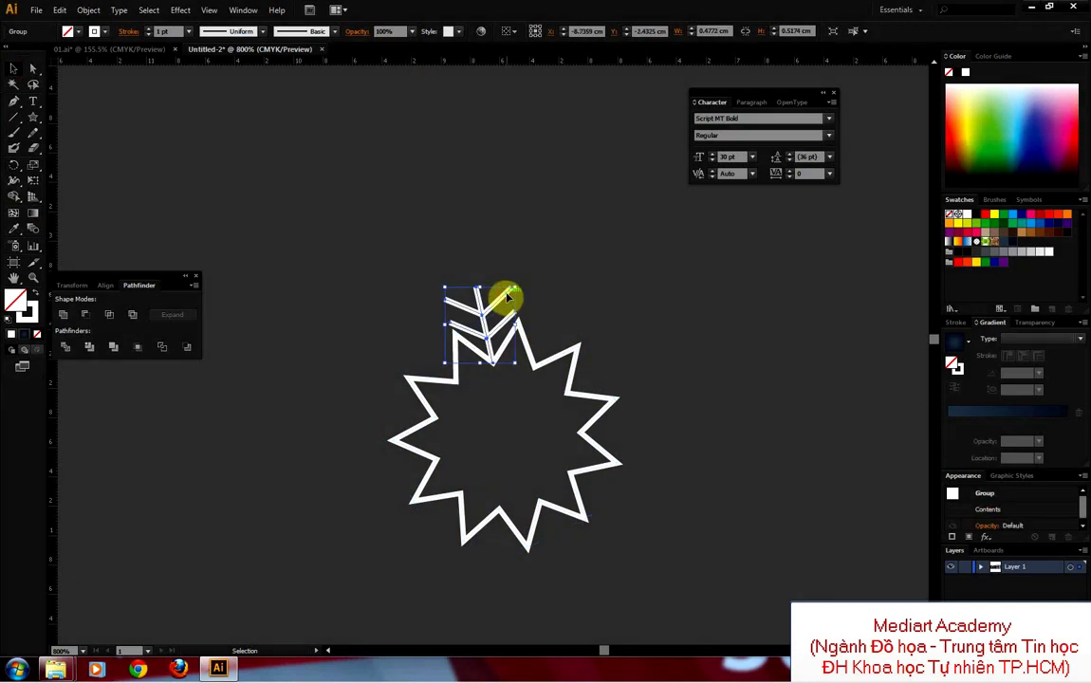
Step: Try rotated copies of the branch about the star's centre, then undo them
key(r)
alt+click(508, 439)
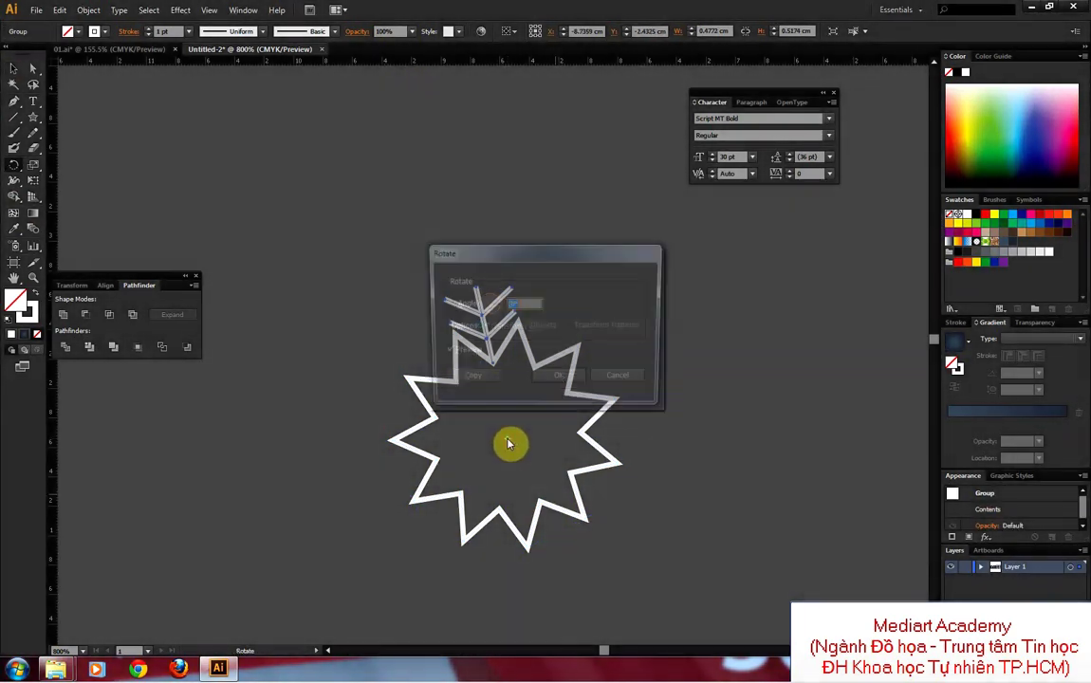
drag(546, 244, 642, 197)
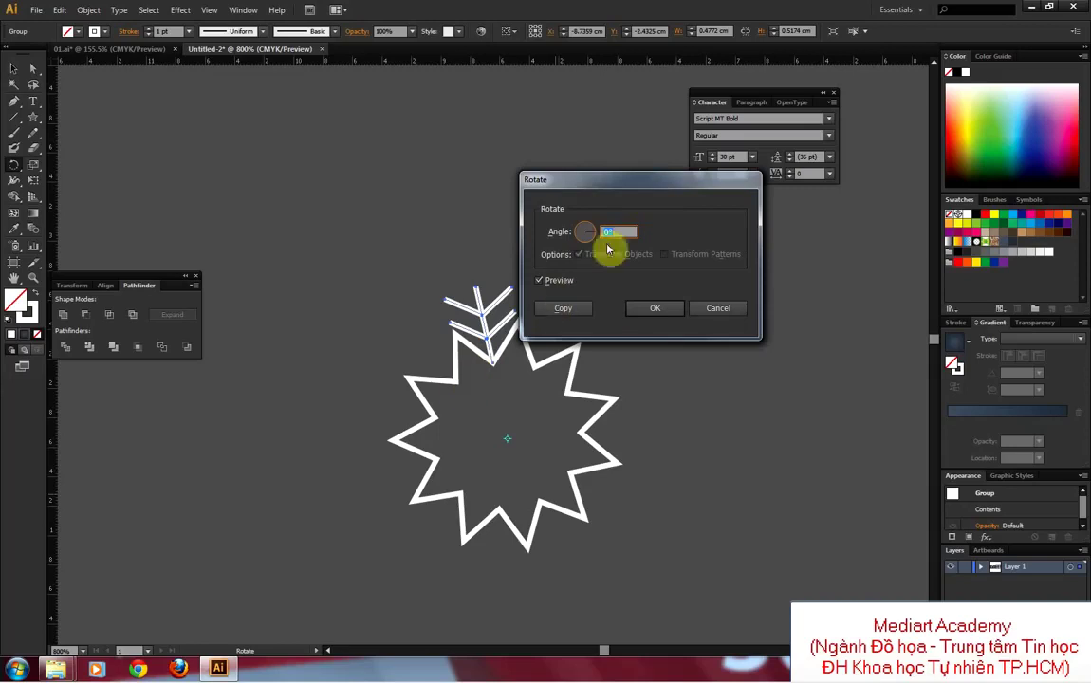
text(30)
click(564, 280)
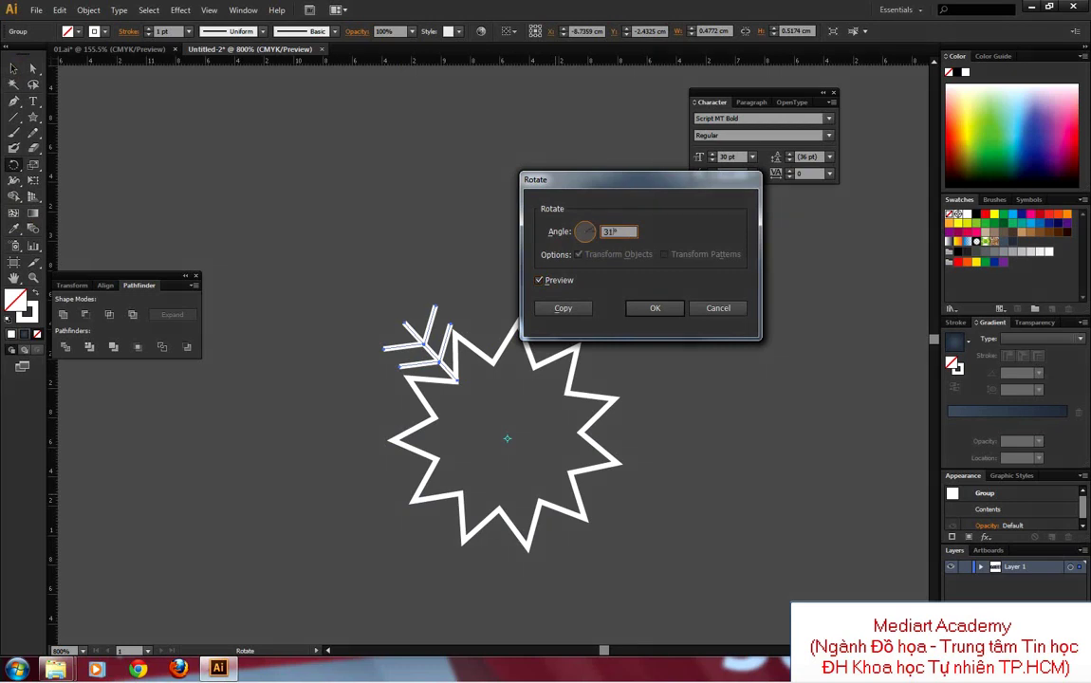
click(567, 285)
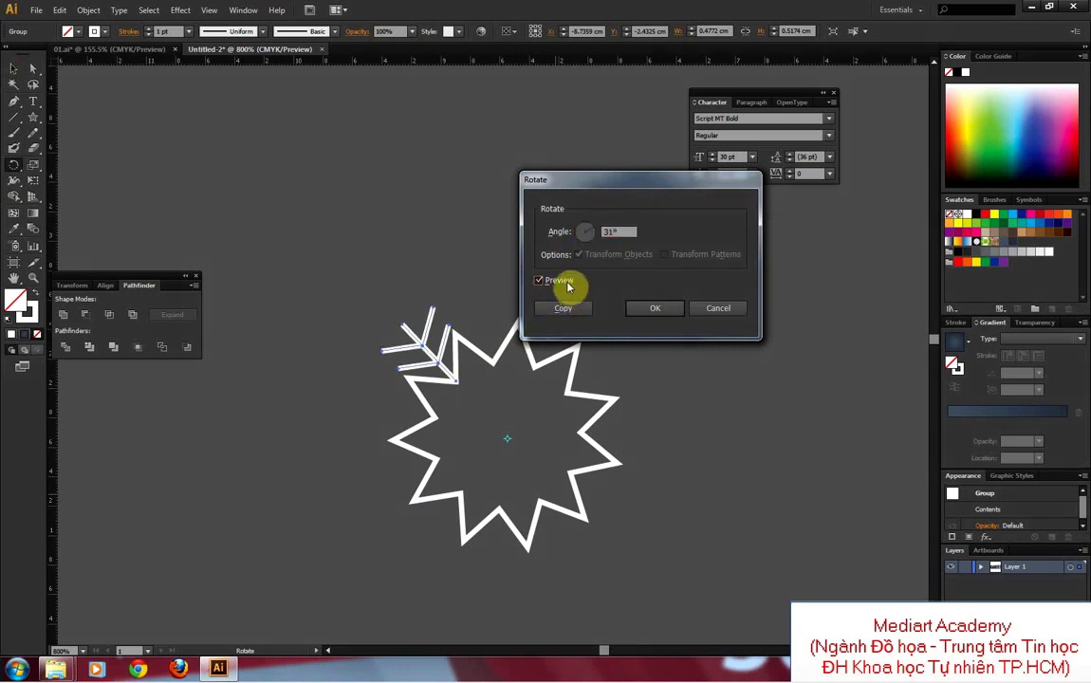
click(566, 307)
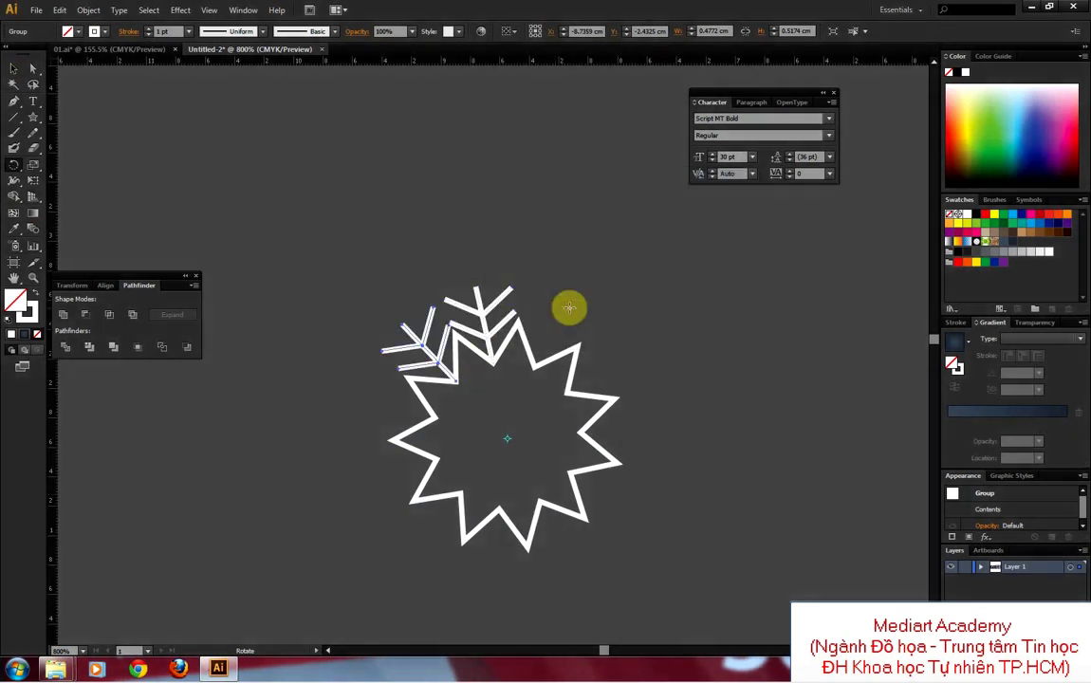
key(ctrl+d)
key(ctrl+d)
key(ctrl+d)
key(ctrl+d)
key(ctrl+d)
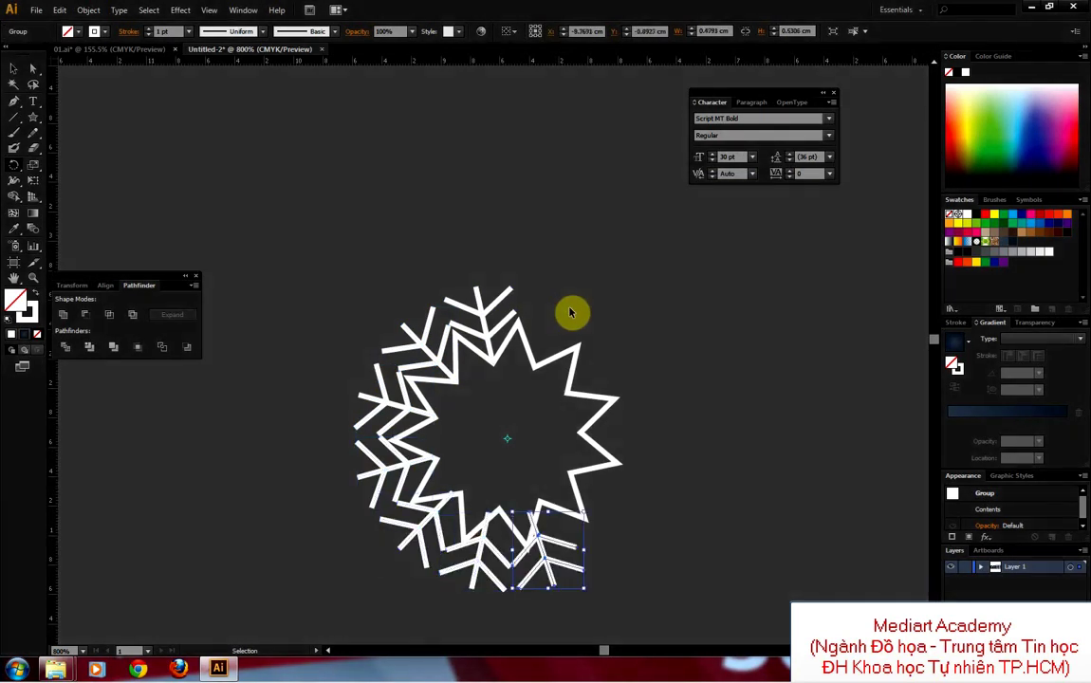
key(ctrl+d)
key(ctrl+d)
key(ctrl+d)
key(ctrl+d)
key(ctrl+d)
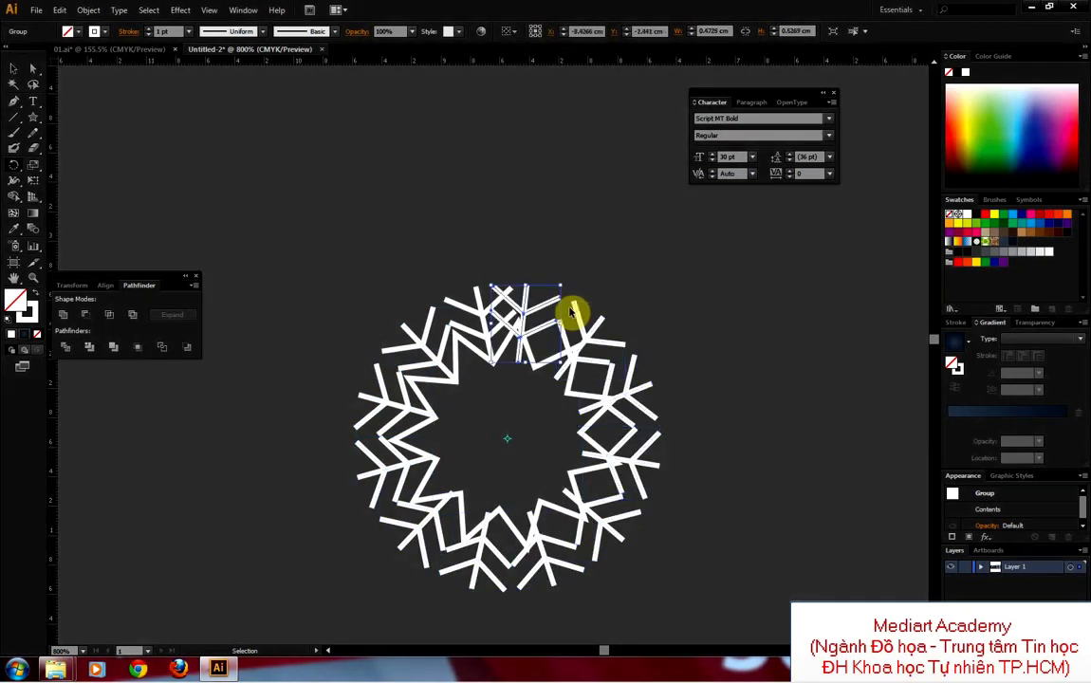
key(ctrl+z)
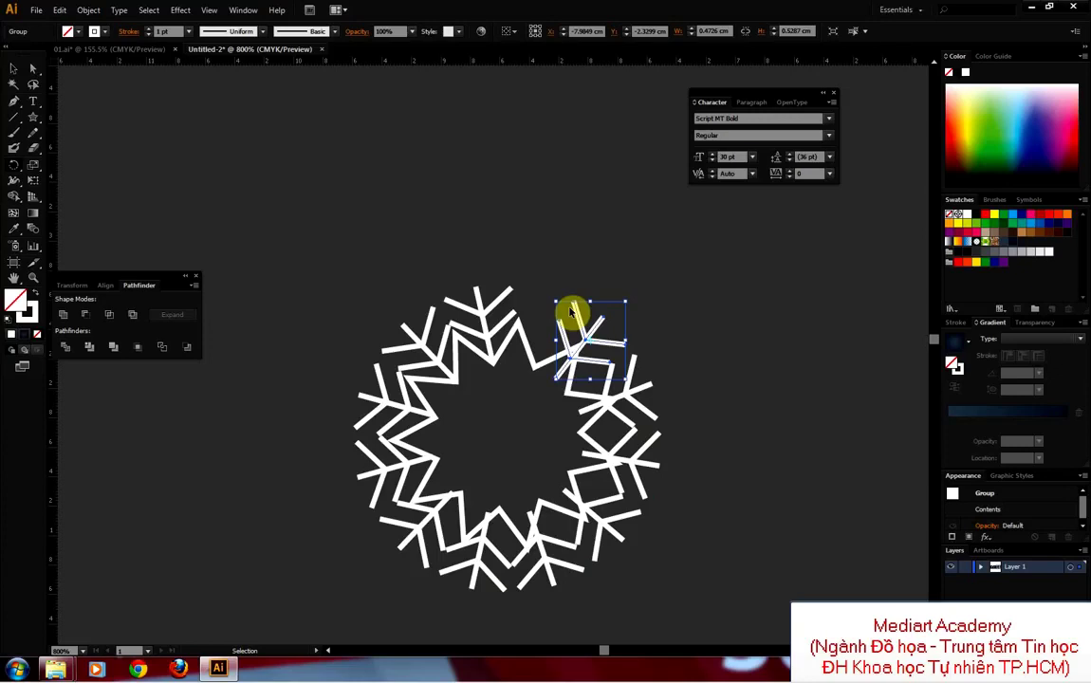
key(ctrl+z)
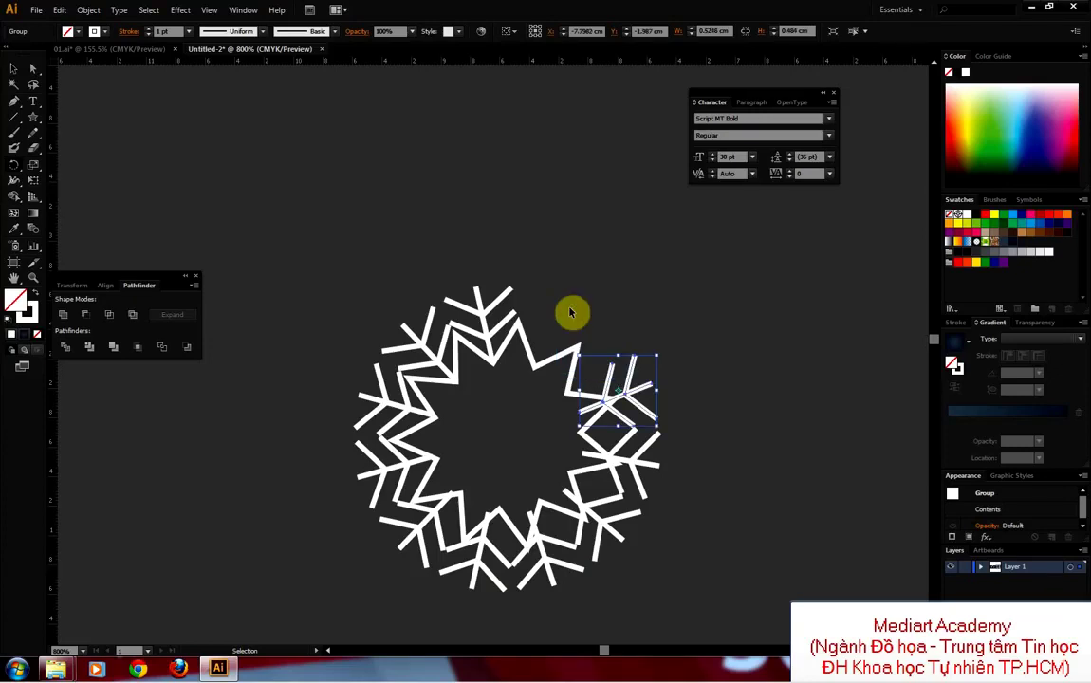
key(ctrl+z)
key(ctrl+z)
key(ctrl+z)
key(ctrl+z)
key(ctrl+z)
key(ctrl+z)
key(ctrl+z)
key(ctrl+z)
key(ctrl+z)
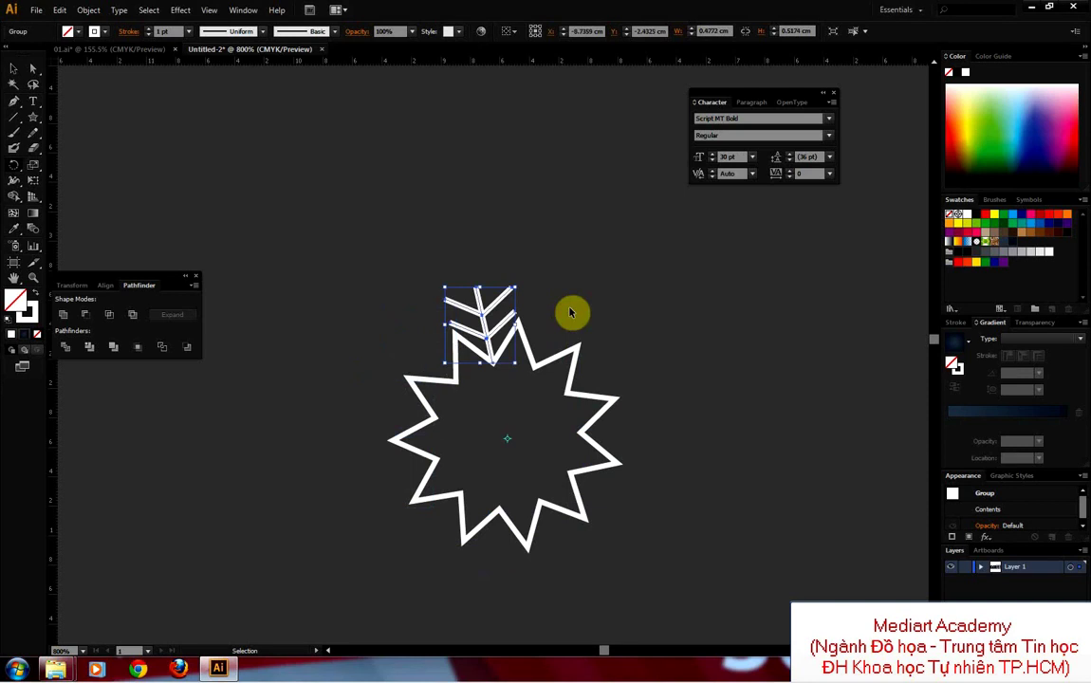
Step: Copy the branch in 30° steps around the star's centre, then delete the inner star
key(r)
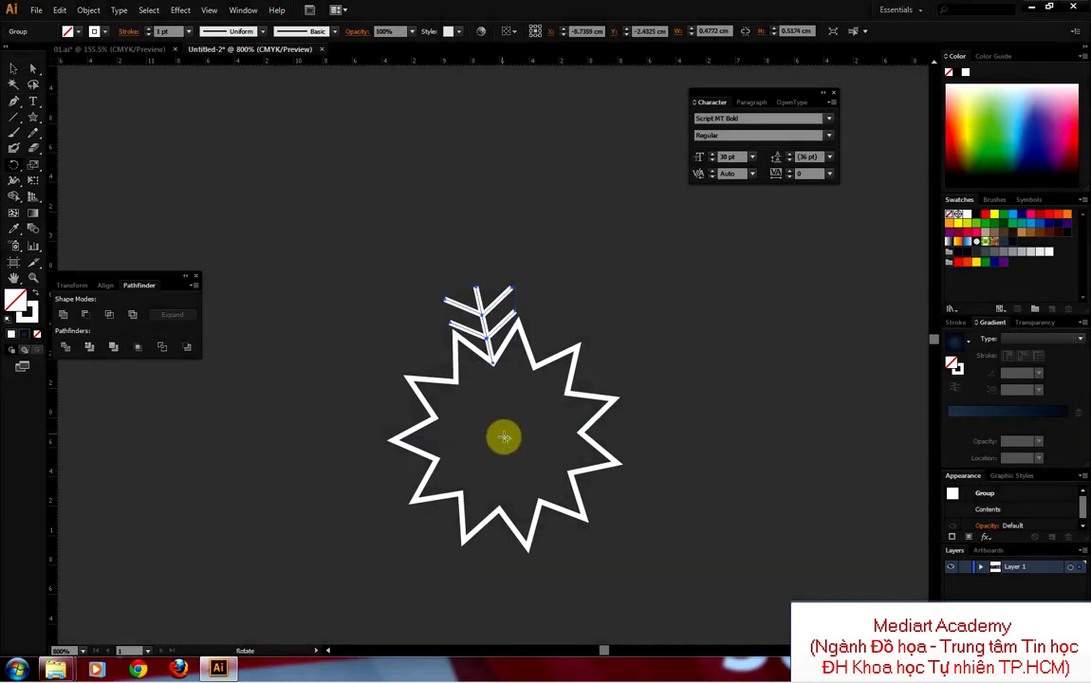
click(505, 438)
alt+click(508, 438)
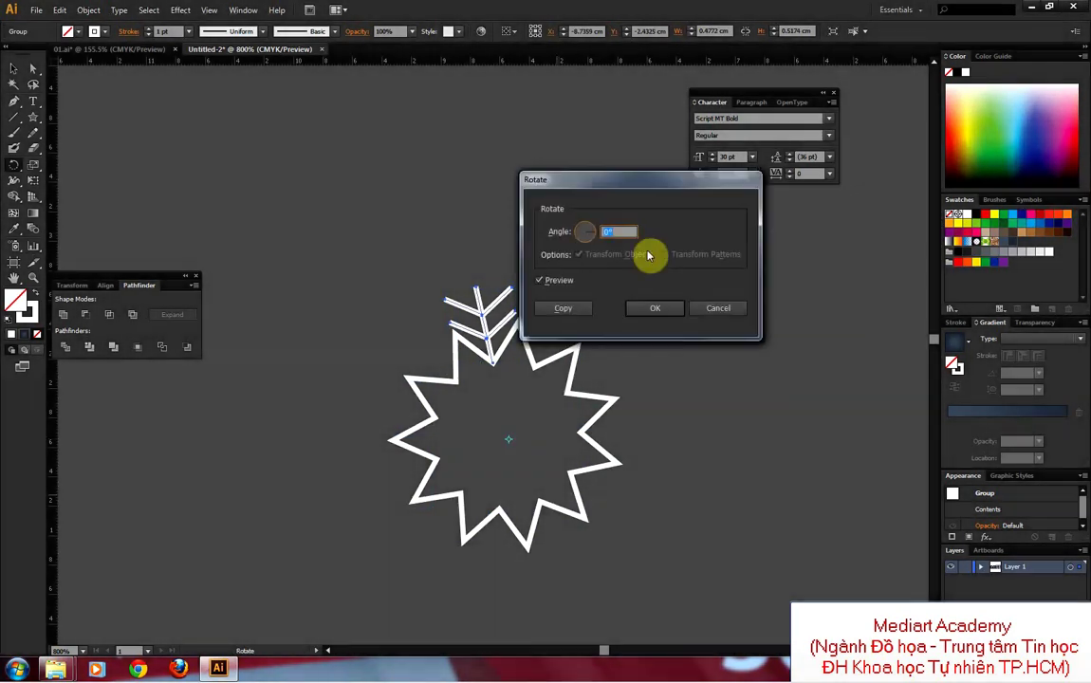
click(557, 307)
key(ctrl+d)
key(ctrl+d)
key(ctrl+d)
key(ctrl+d)
key(ctrl+d)
key(ctrl+d)
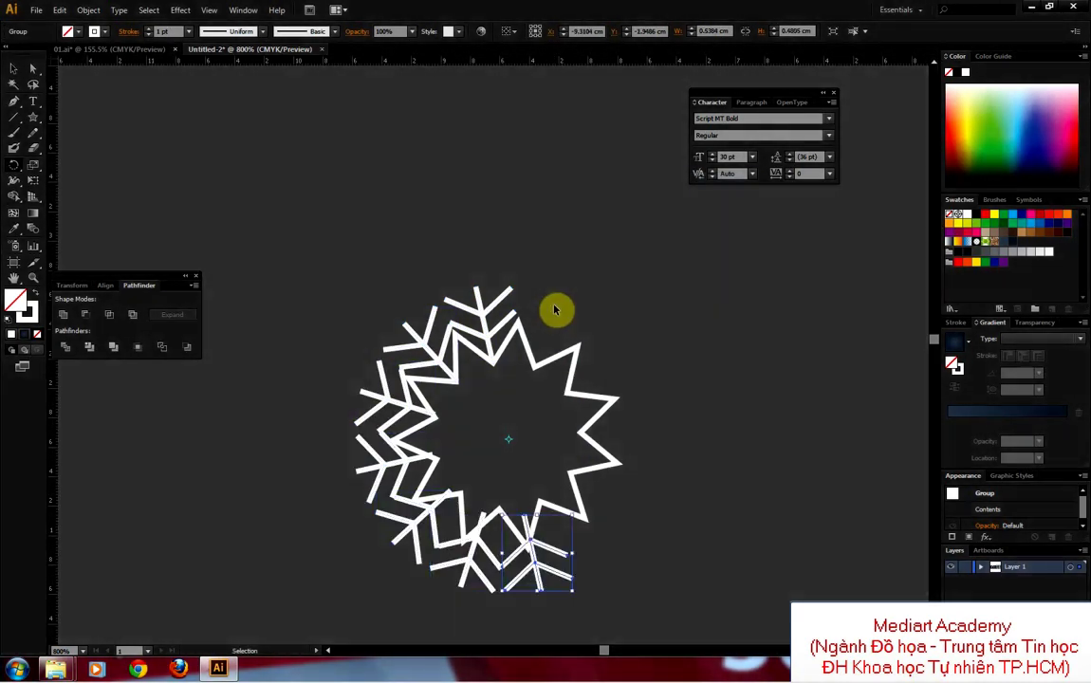
key(ctrl+d)
key(ctrl+d)
key(ctrl+d)
key(ctrl+d)
key(ctrl+d)
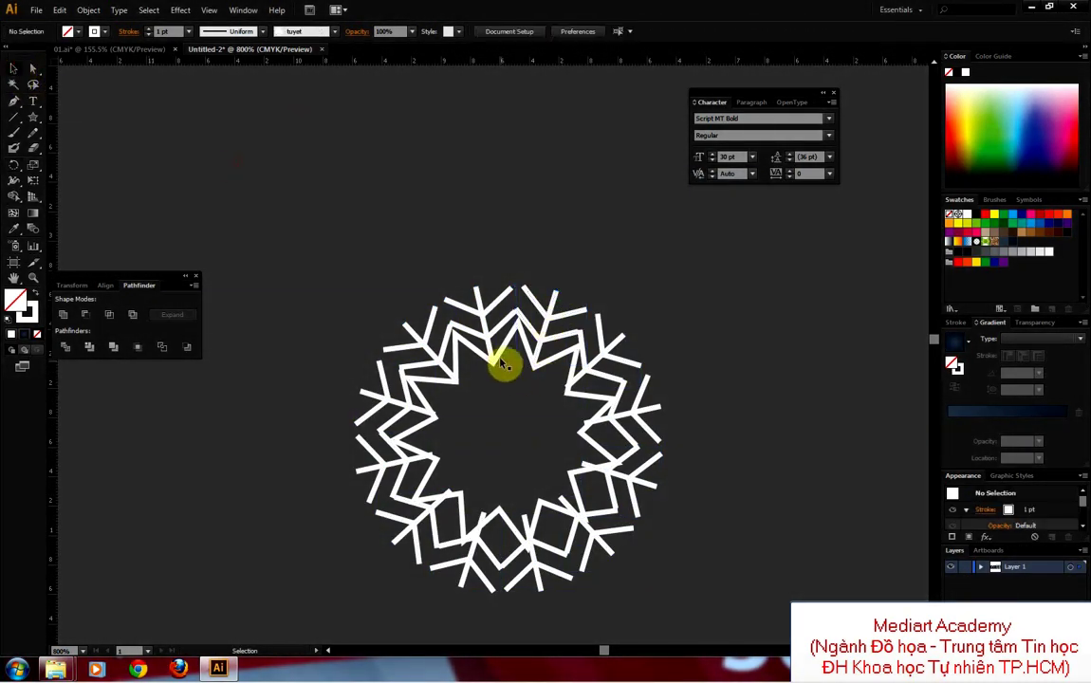
drag(501, 353, 398, 169)
key(Delete)
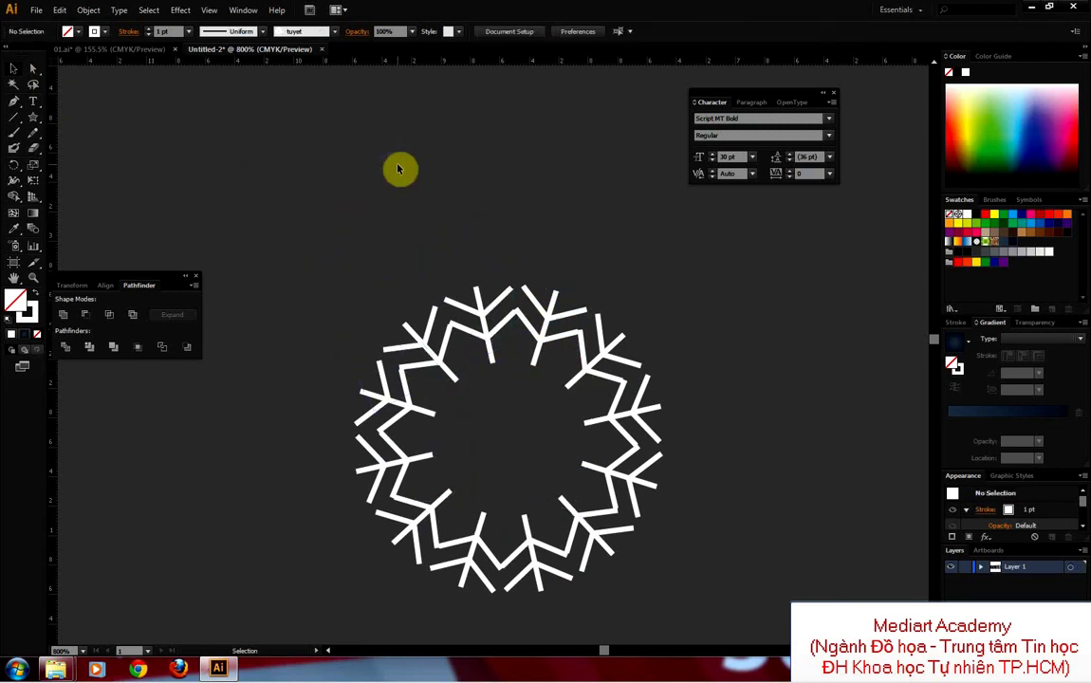
Step: Draw a new star inside the ring and scale it to about 0.9 × 0.95 cm
key(ctrl+minus)
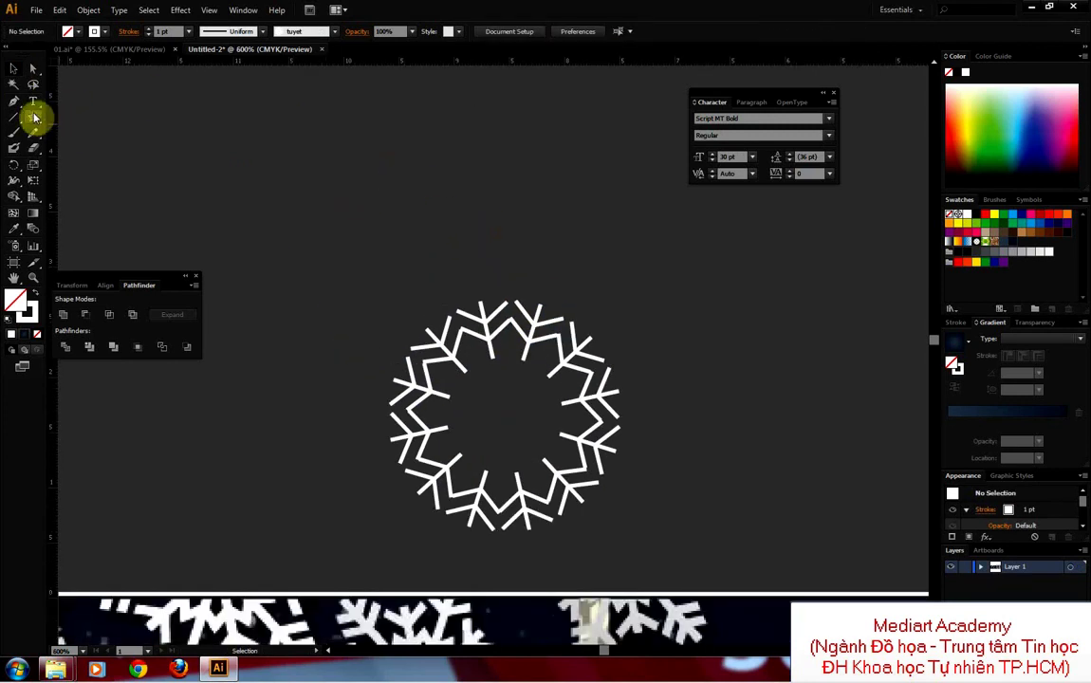
click(34, 115)
mouse_move(425, 331)
mouse_down()
mouse_move(521, 419)
mouse_move(577, 512)
mouse_move(570, 488)
mouse_up()
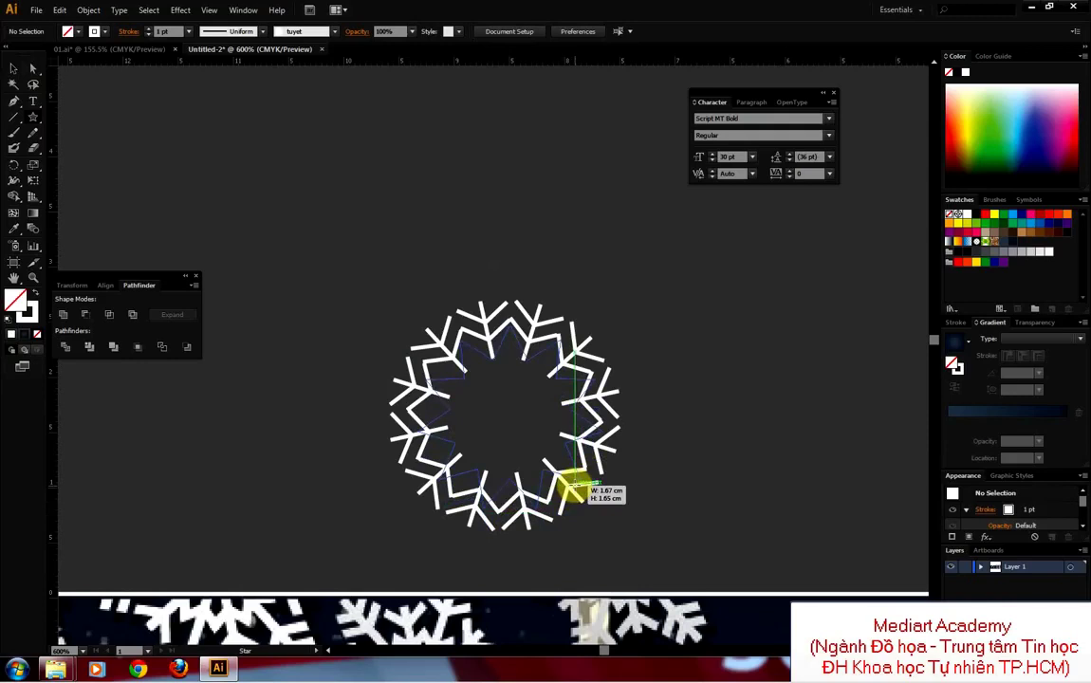
drag(570, 486, 560, 476)
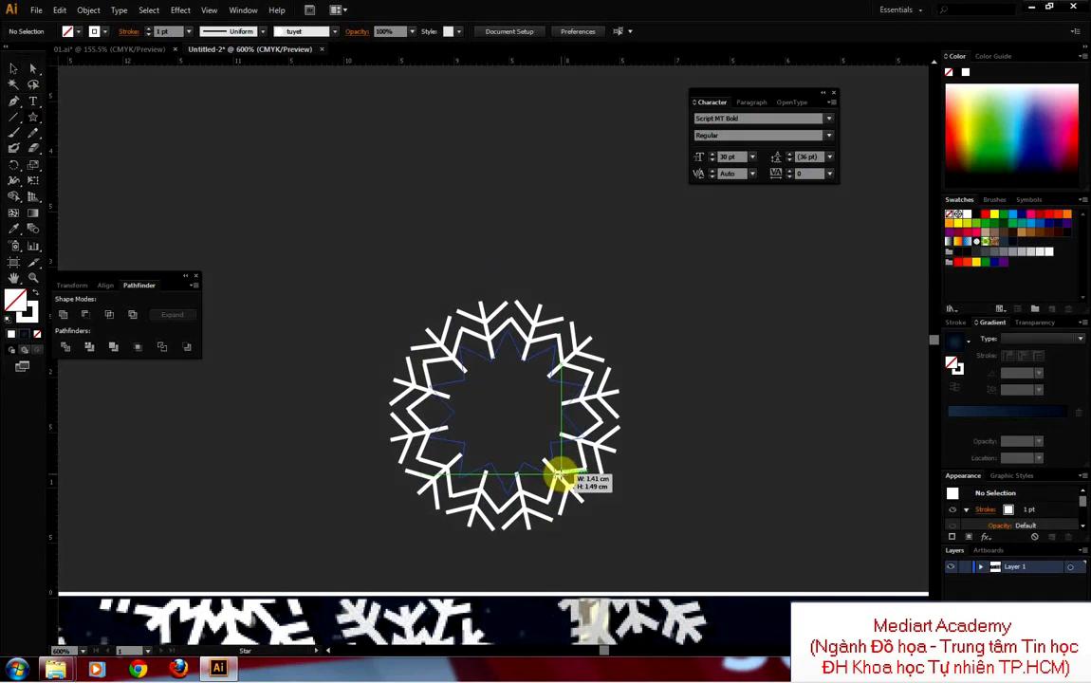
drag(560, 475, 562, 470)
click(17, 73)
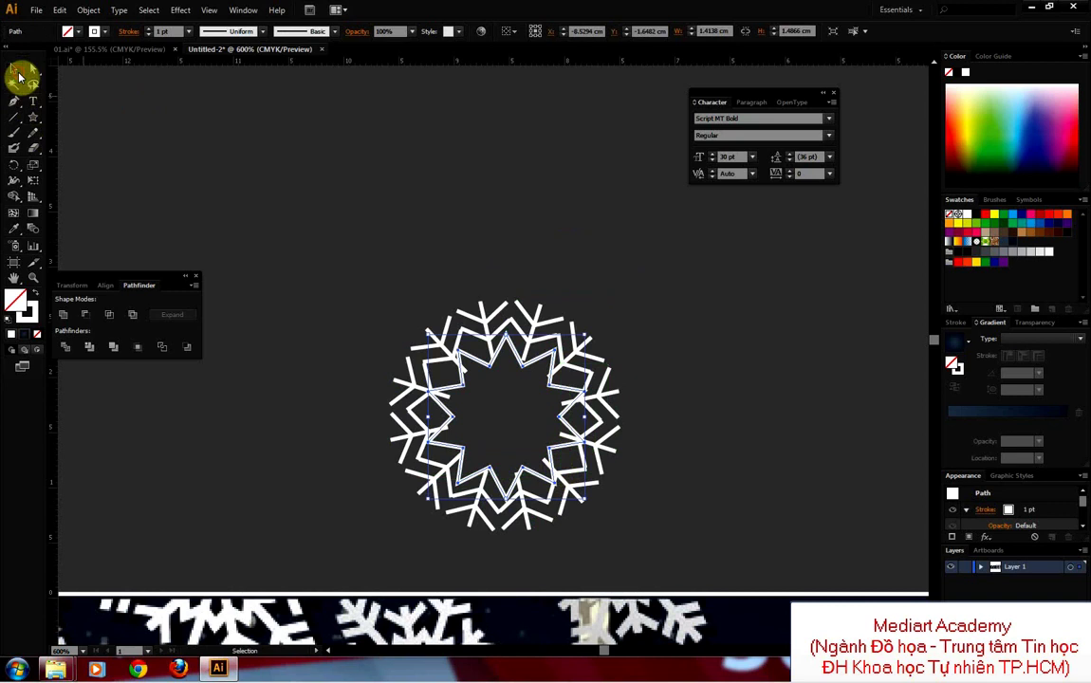
drag(582, 334, 586, 332)
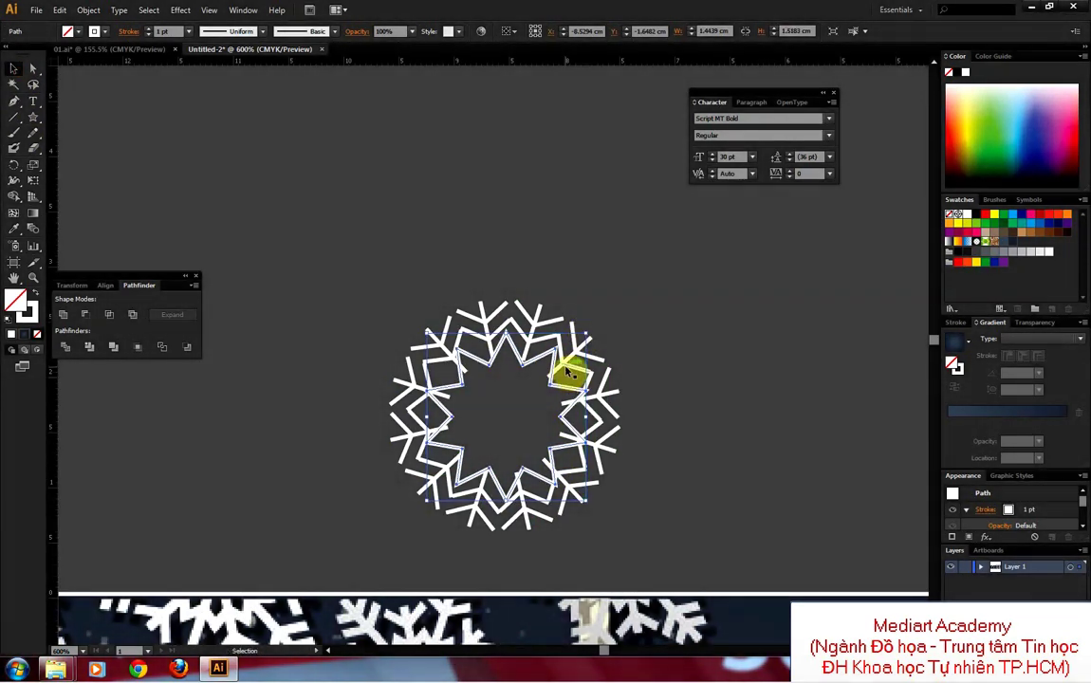
key(ctrl+minus)
key(ctrl+minus)
drag(585, 407, 575, 349)
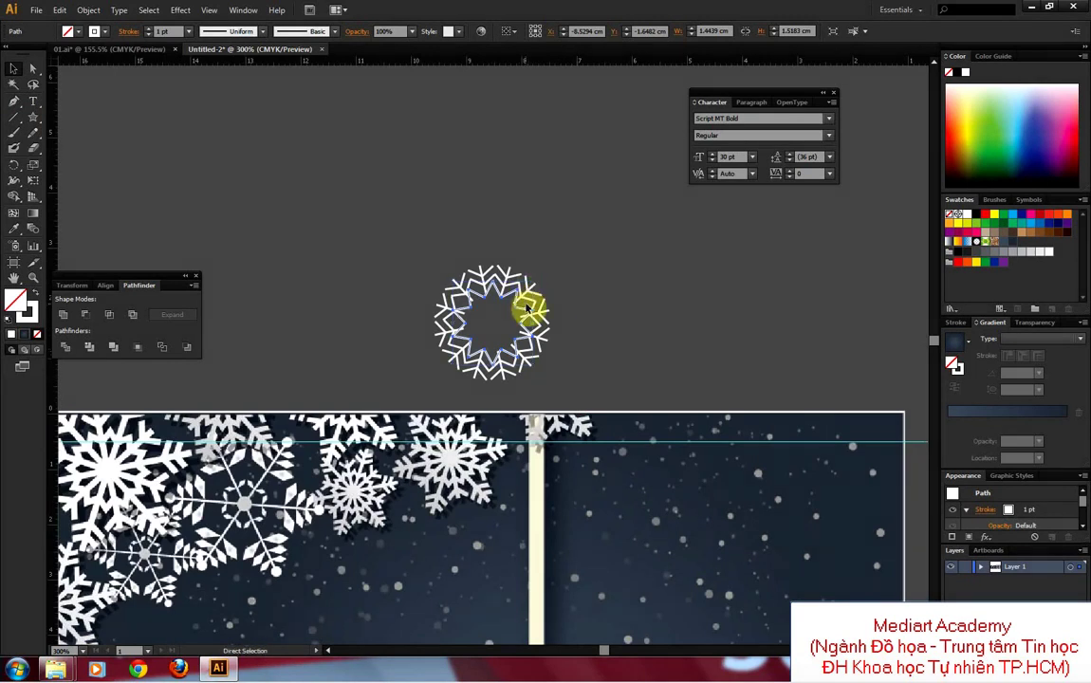
drag(533, 282, 522, 300)
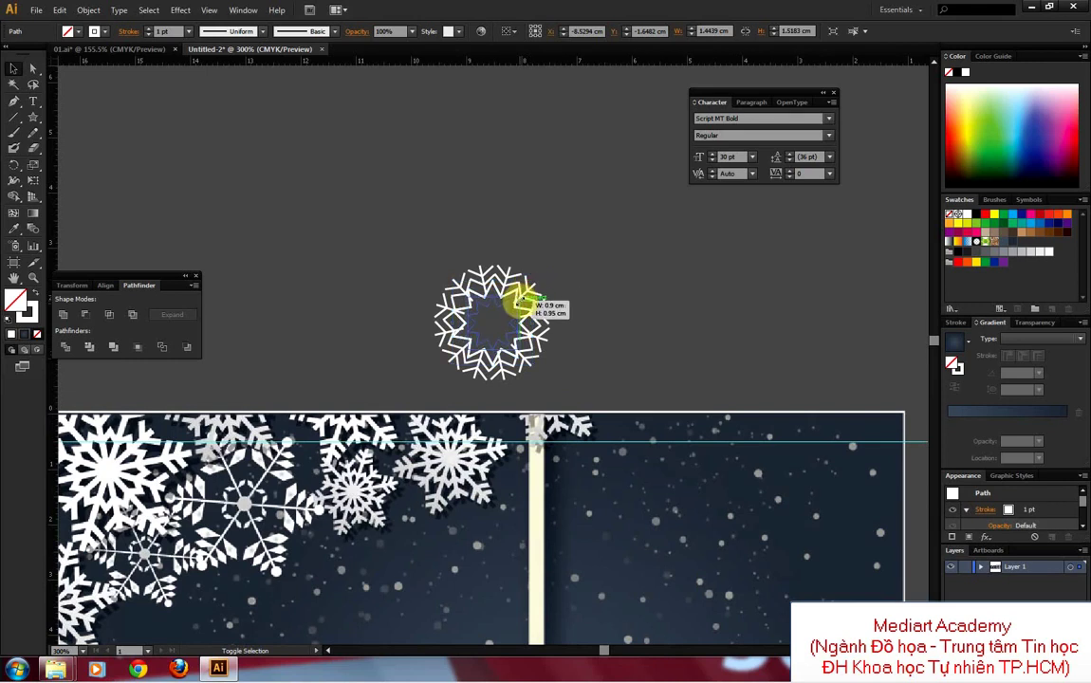
click(509, 247)
Step: Rotate and shrink the middle star ring, then enlarge the inner star path
key(z)
drag(390, 231, 617, 399)
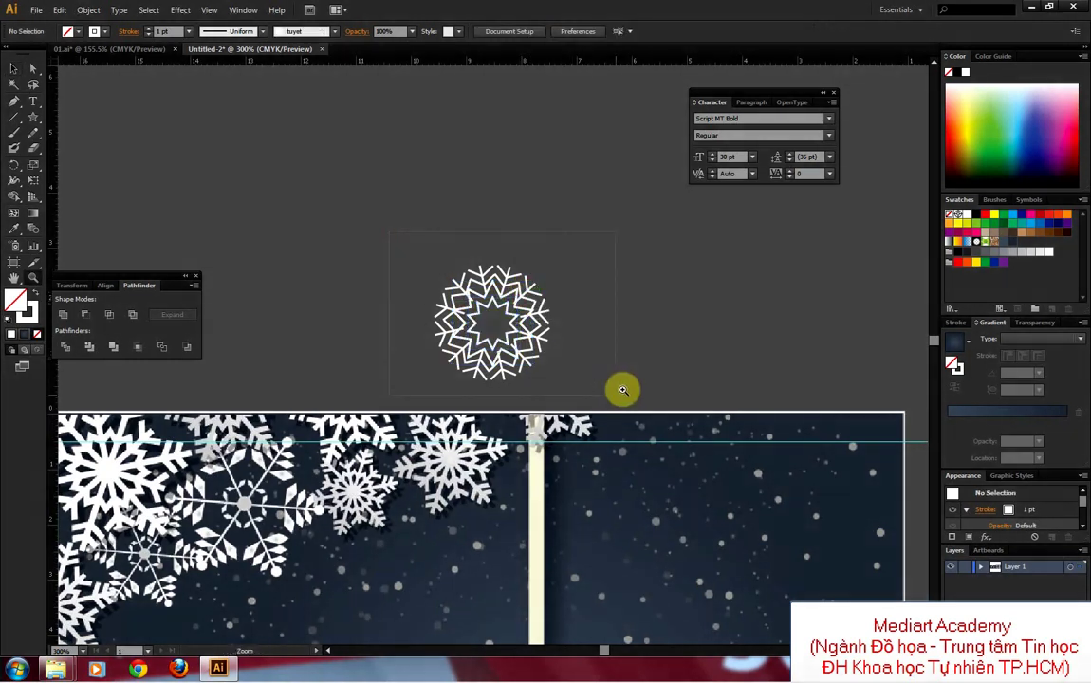
click(13, 68)
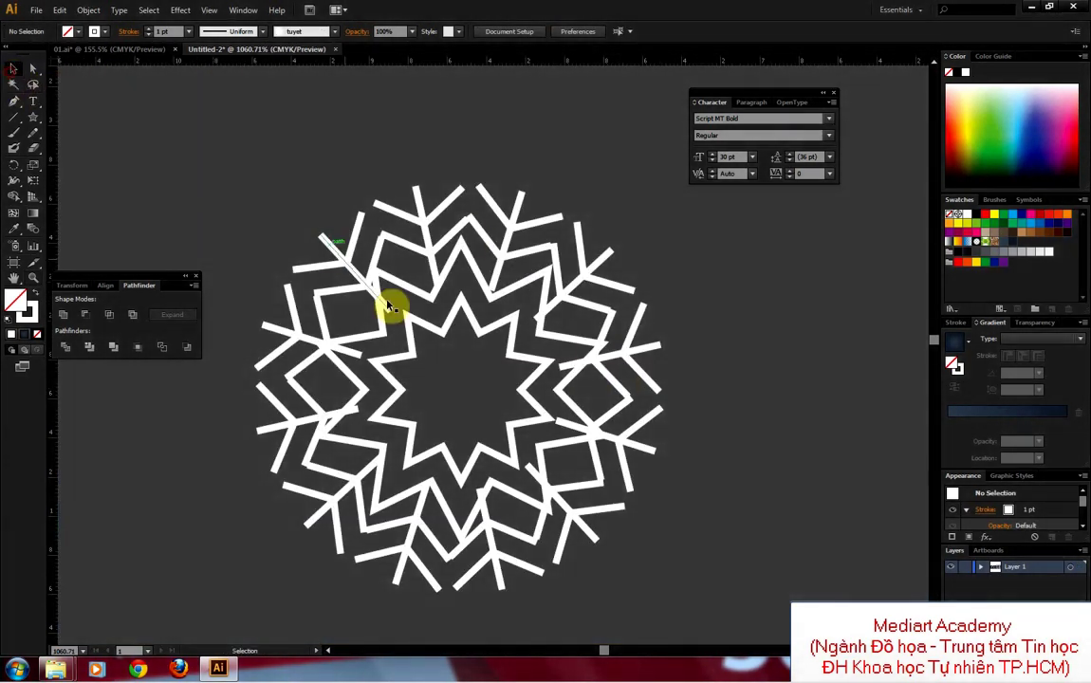
click(424, 324)
click(428, 292)
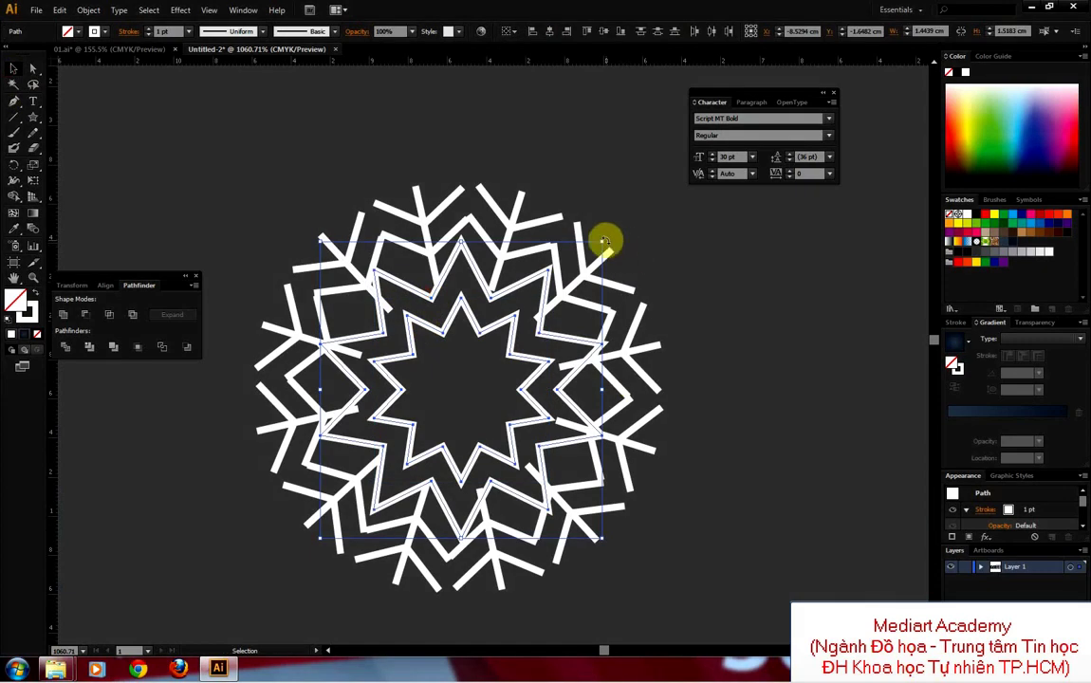
drag(604, 241, 594, 224)
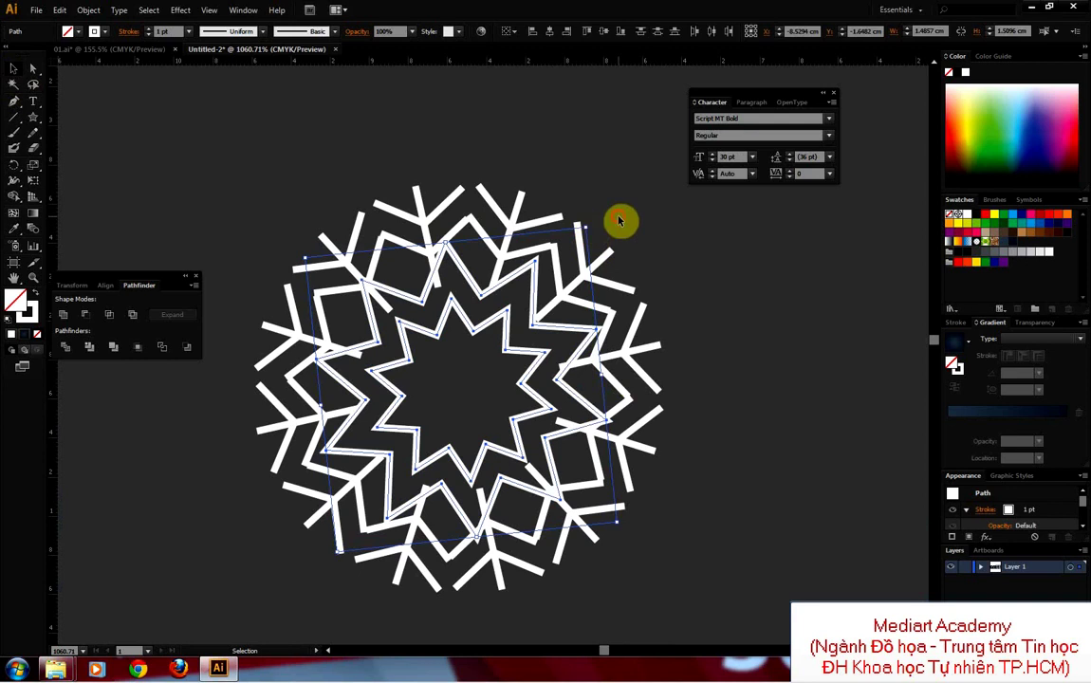
click(390, 305)
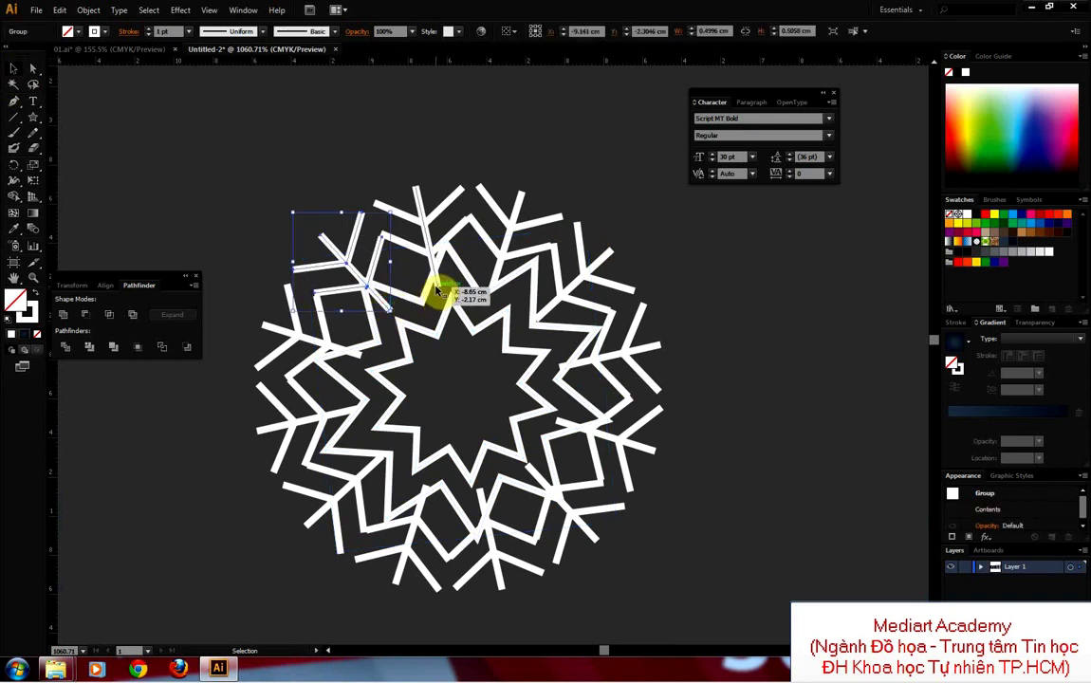
drag(436, 292, 444, 291)
click(570, 334)
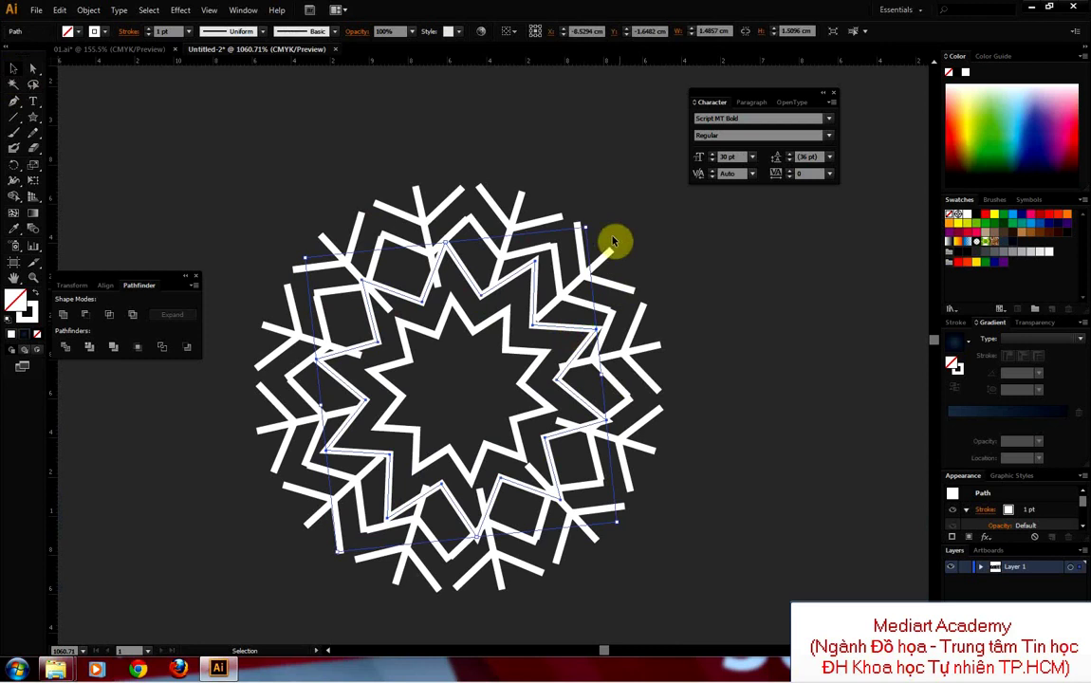
drag(592, 226, 524, 287)
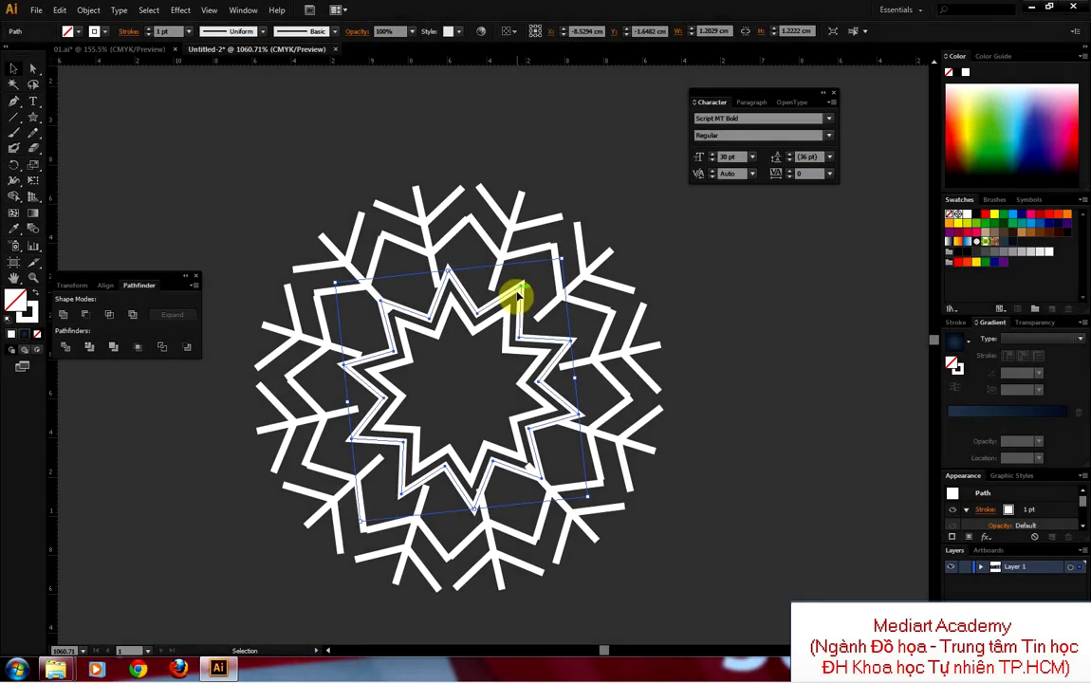
key(ctrl+minus)
key(ctrl+minus)
key(ctrl+minus)
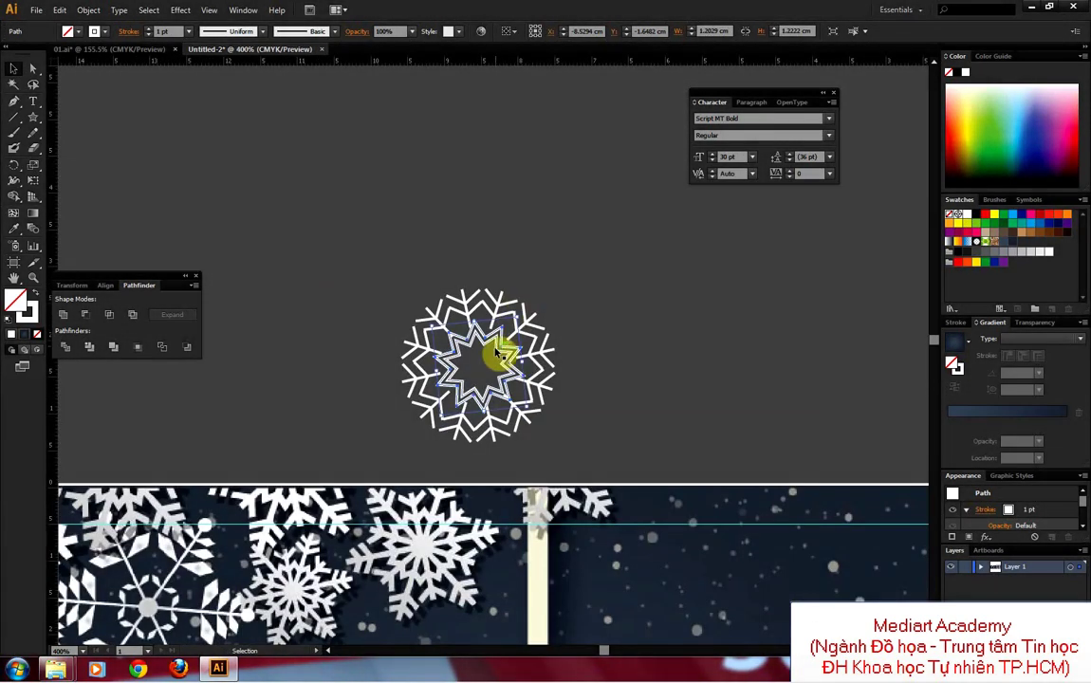
click(503, 355)
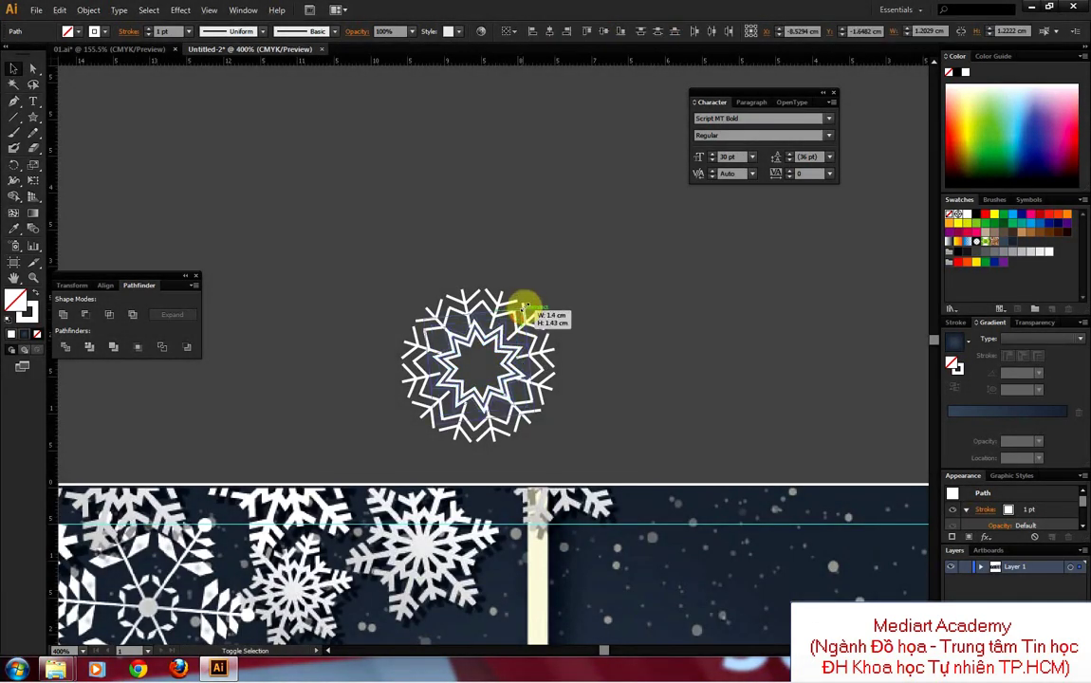
drag(518, 320, 525, 309)
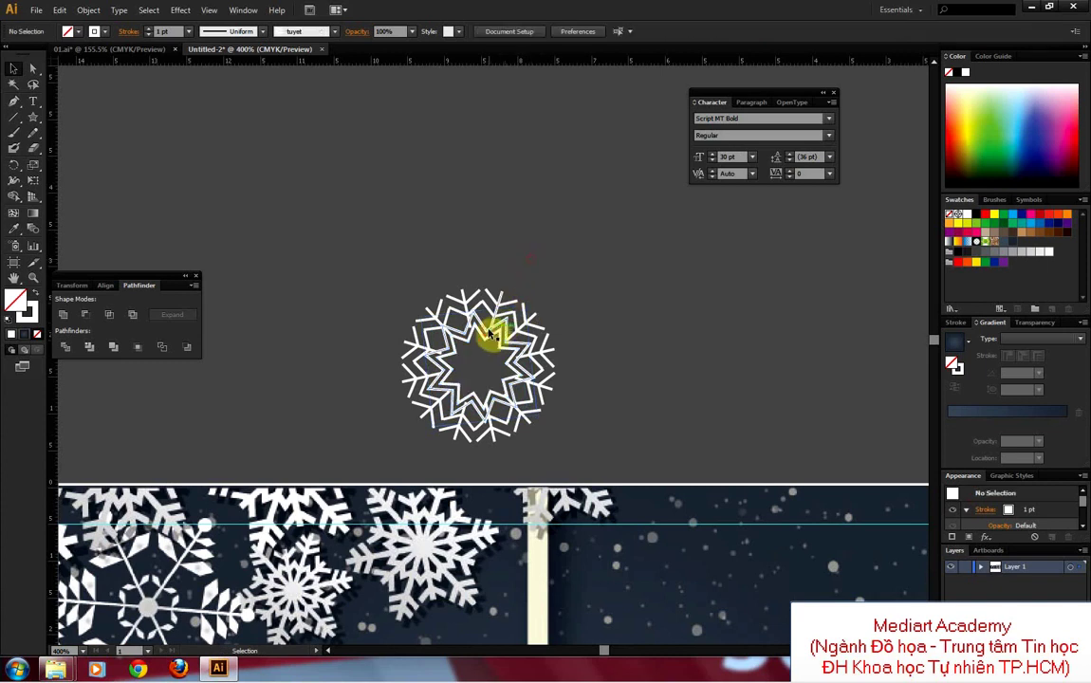
Step: Set the snowflake's stroke weight to 2 pt after trying 10, 5 and 3 pt
click(494, 329)
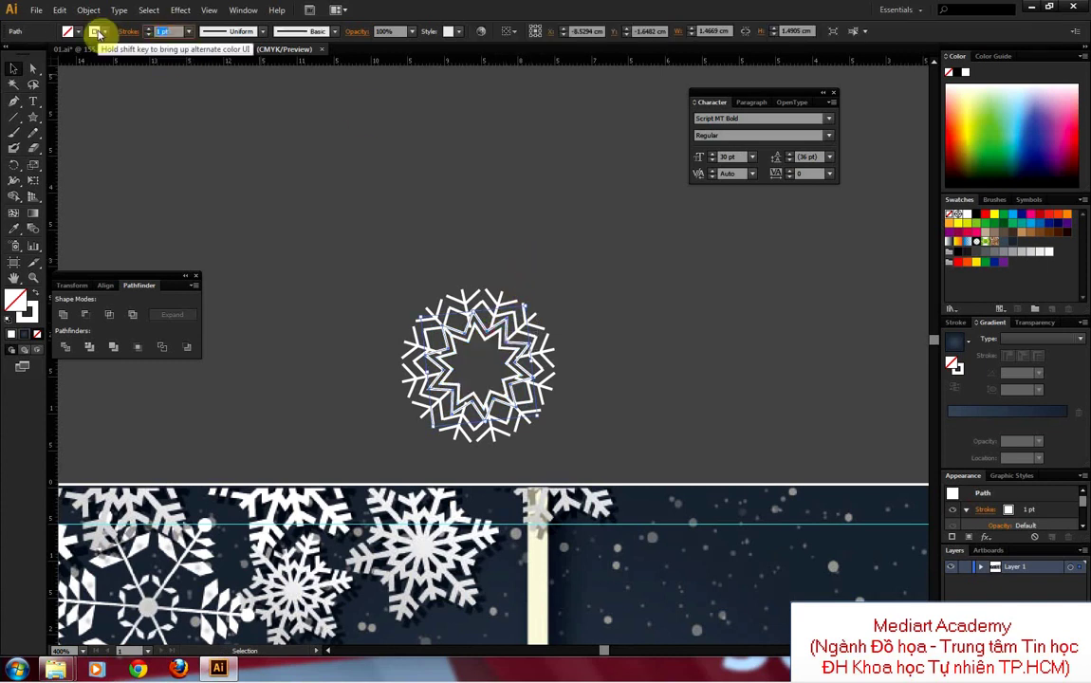
text(10)
key(Return)
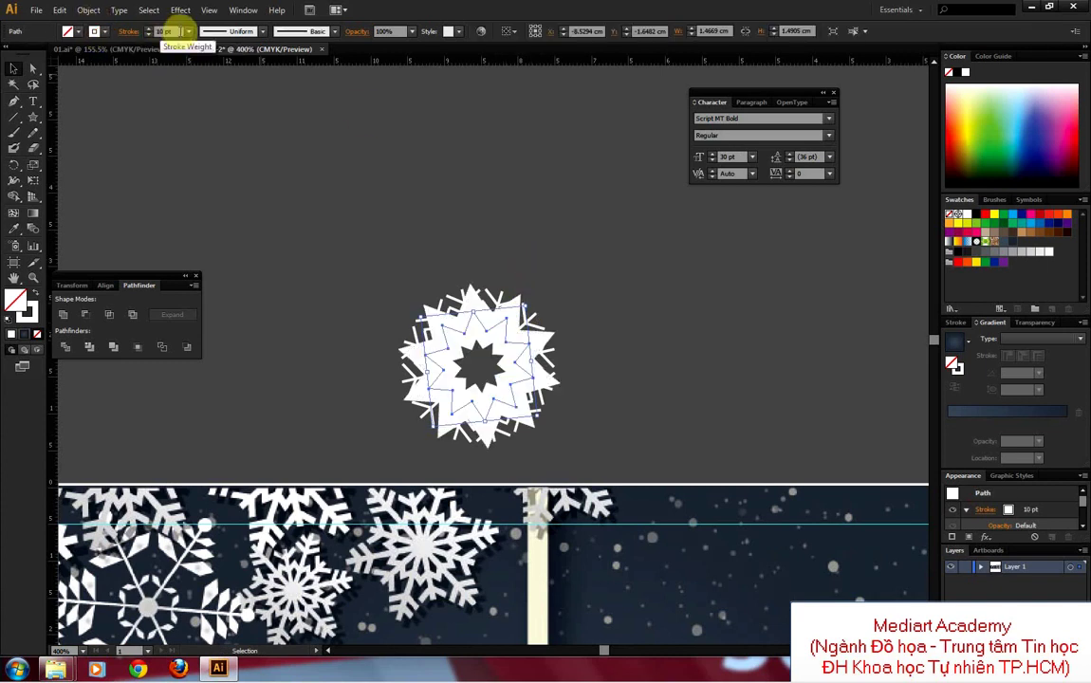
text(5)
key(Return)
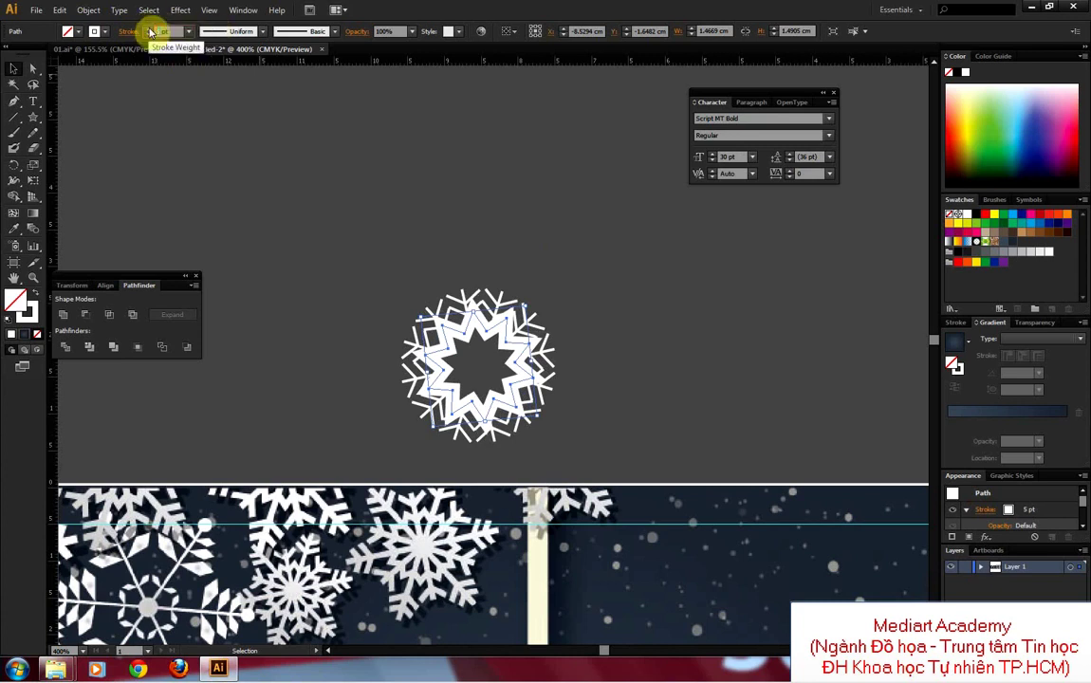
text(3)
key(Return)
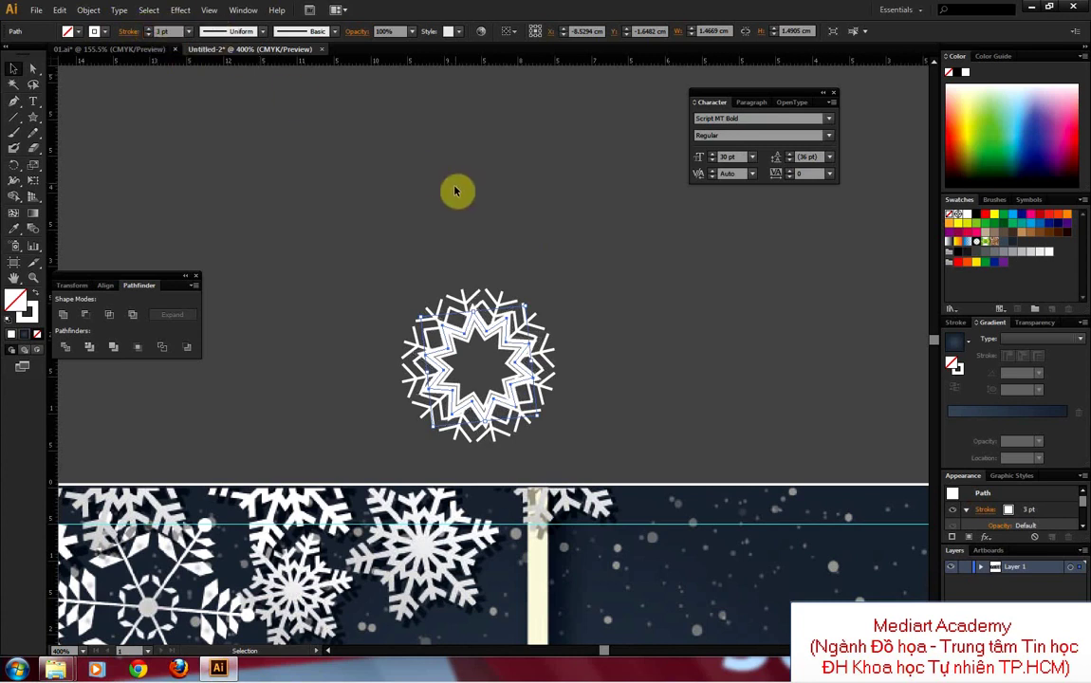
double_click(161, 31)
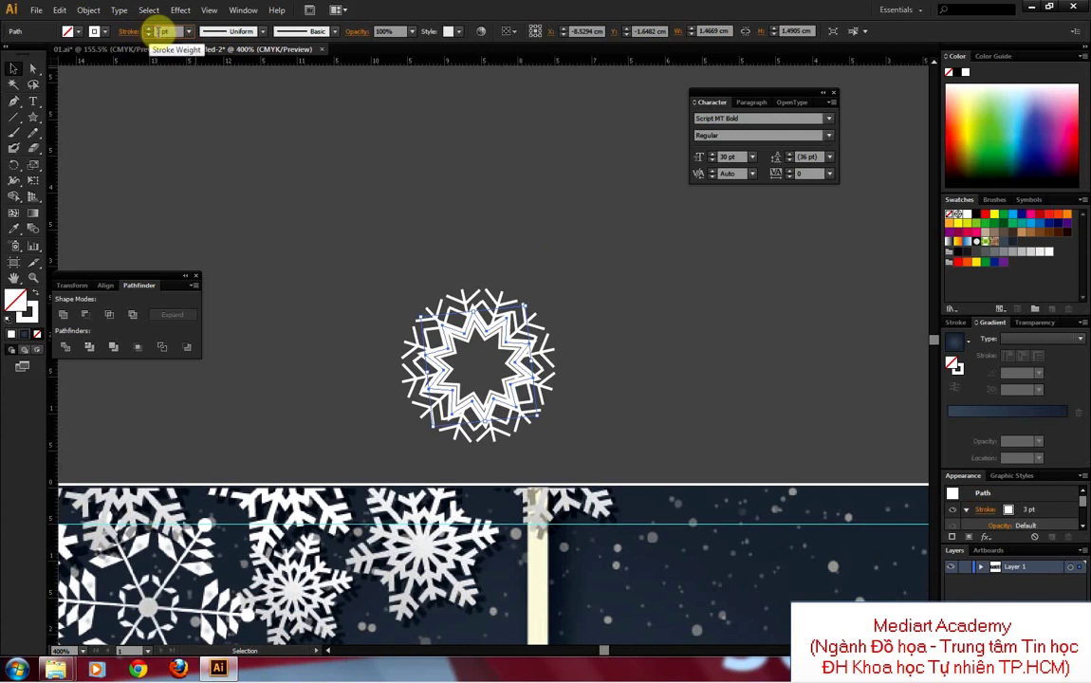
text(2)
key(Return)
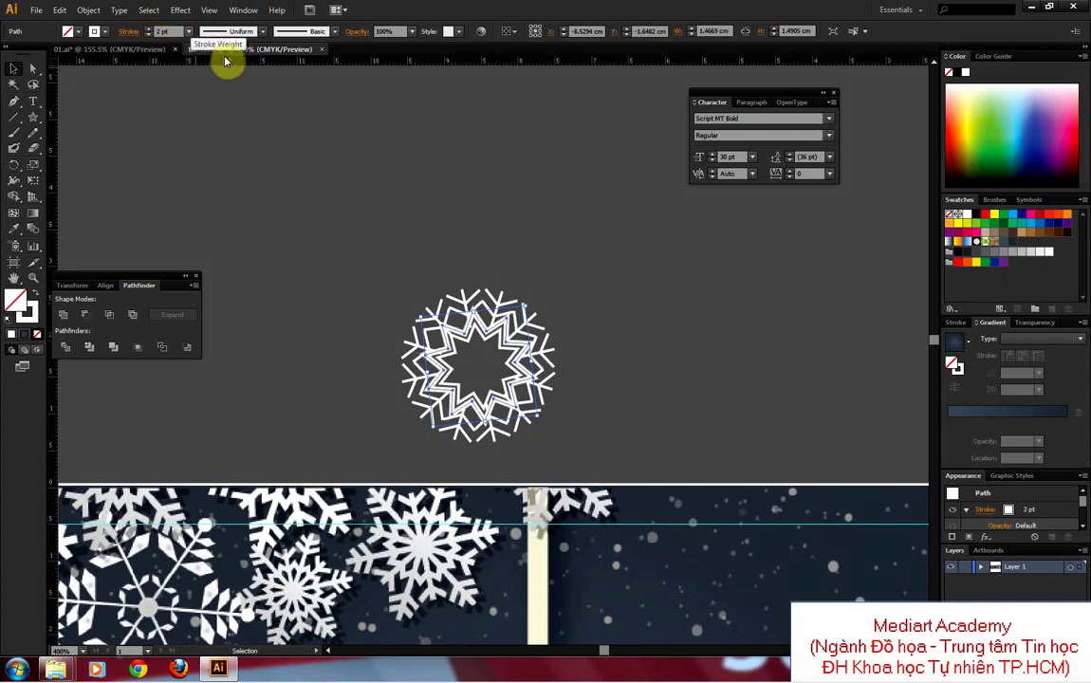
click(474, 189)
Step: Rotate the inner zigzag path straight and nudge one branch slightly left and down
key(z)
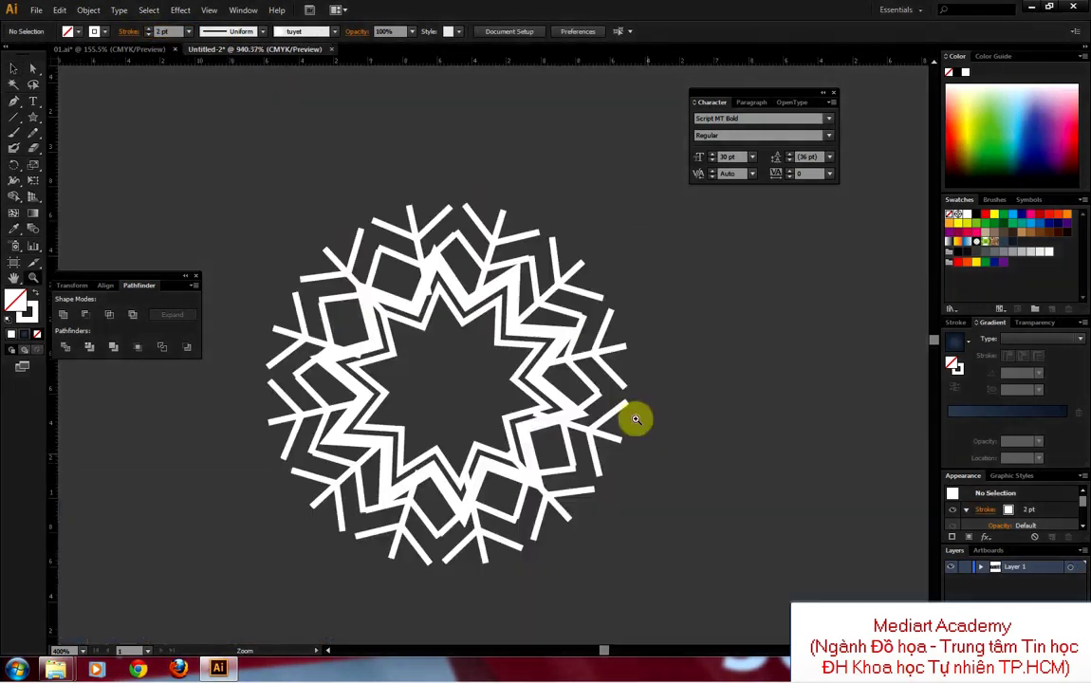
drag(341, 231, 584, 428)
click(13, 68)
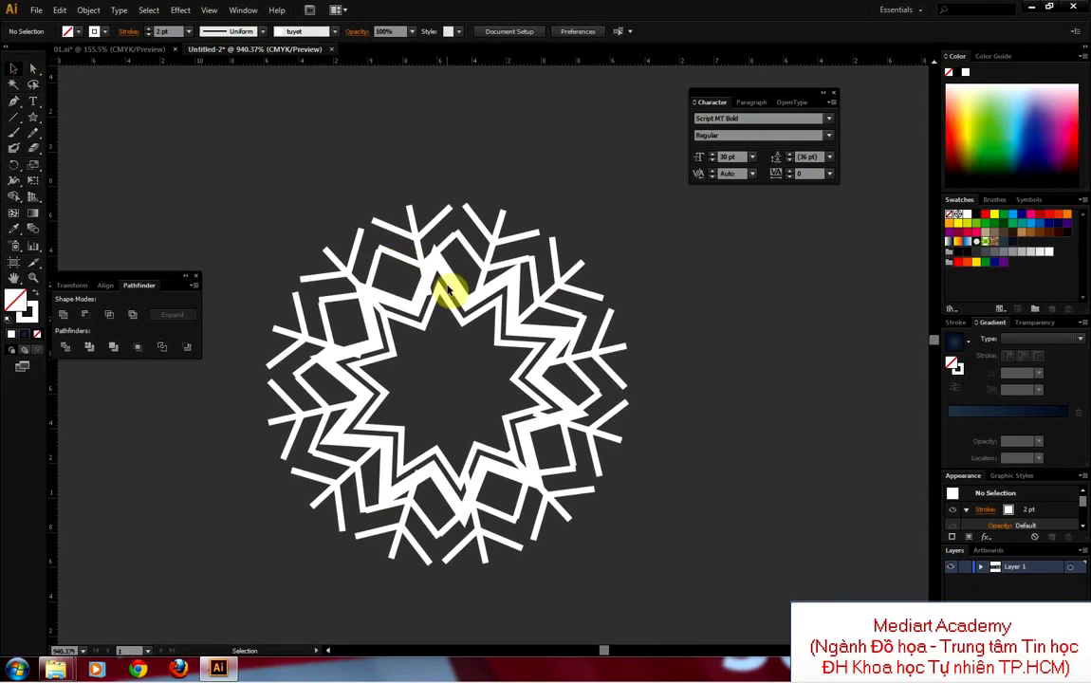
click(406, 268)
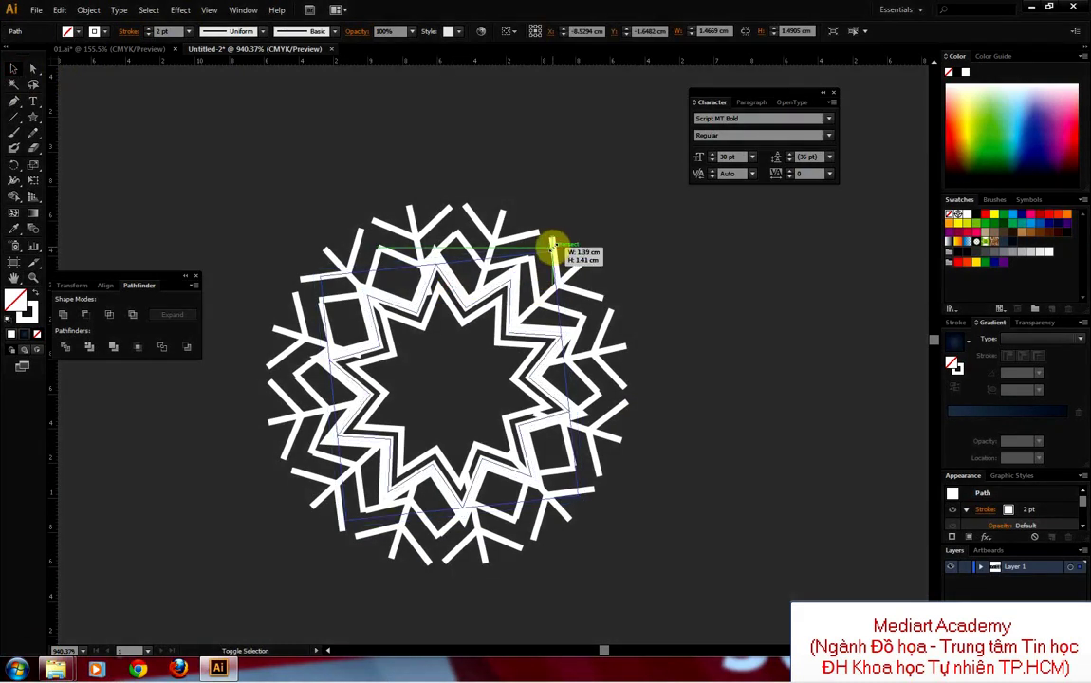
drag(556, 245, 539, 218)
click(601, 233)
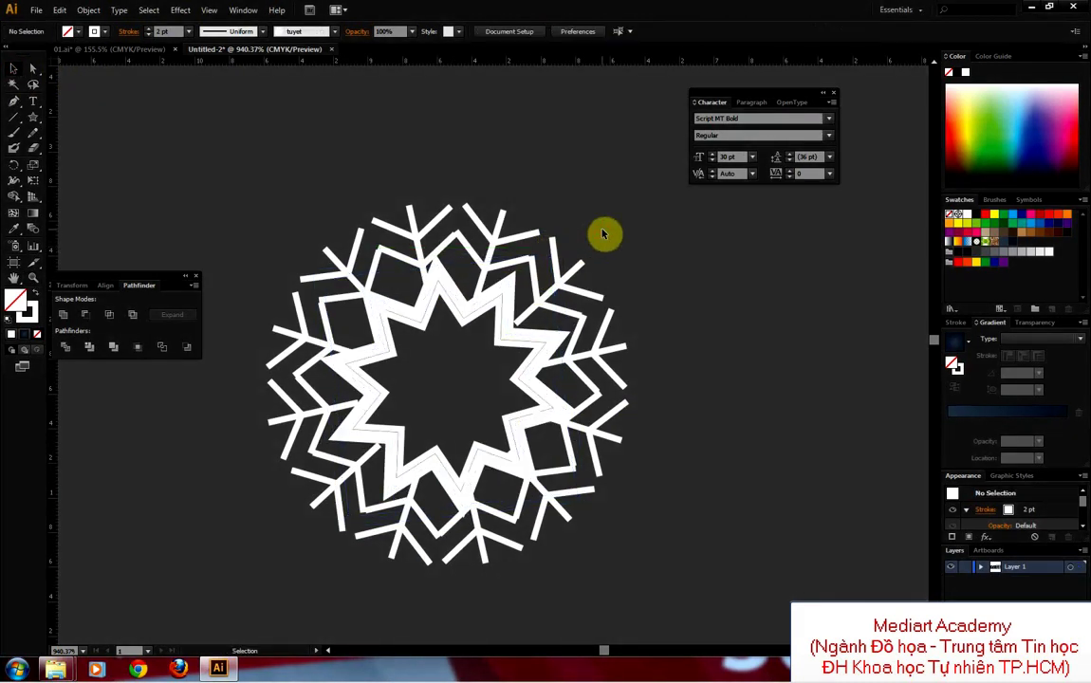
click(554, 295)
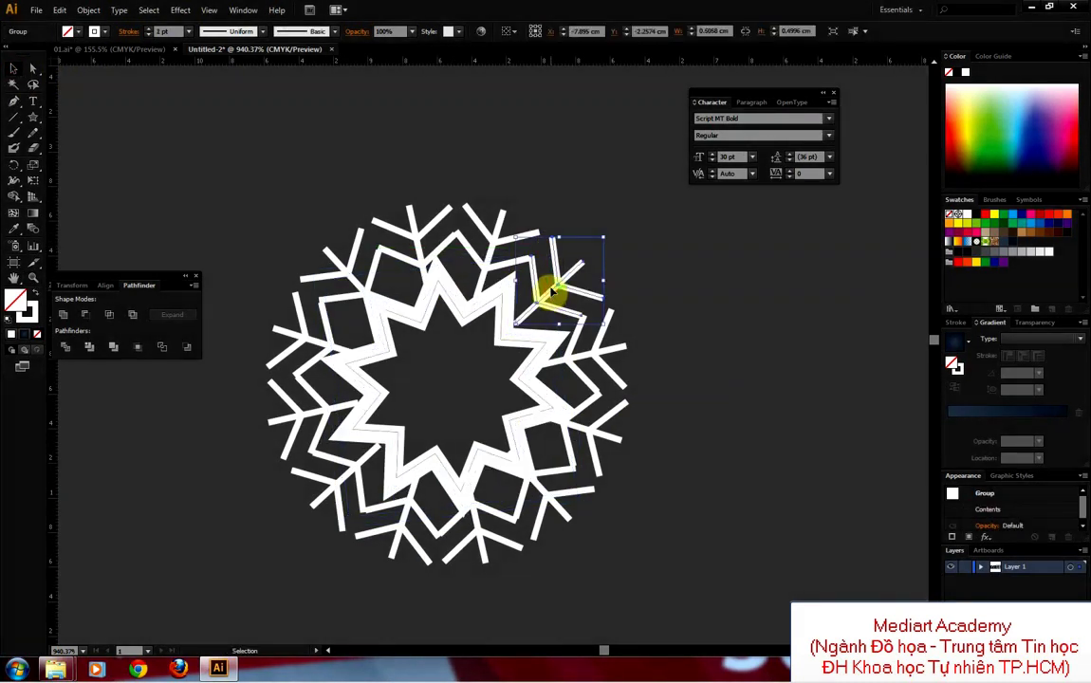
drag(552, 292, 546, 298)
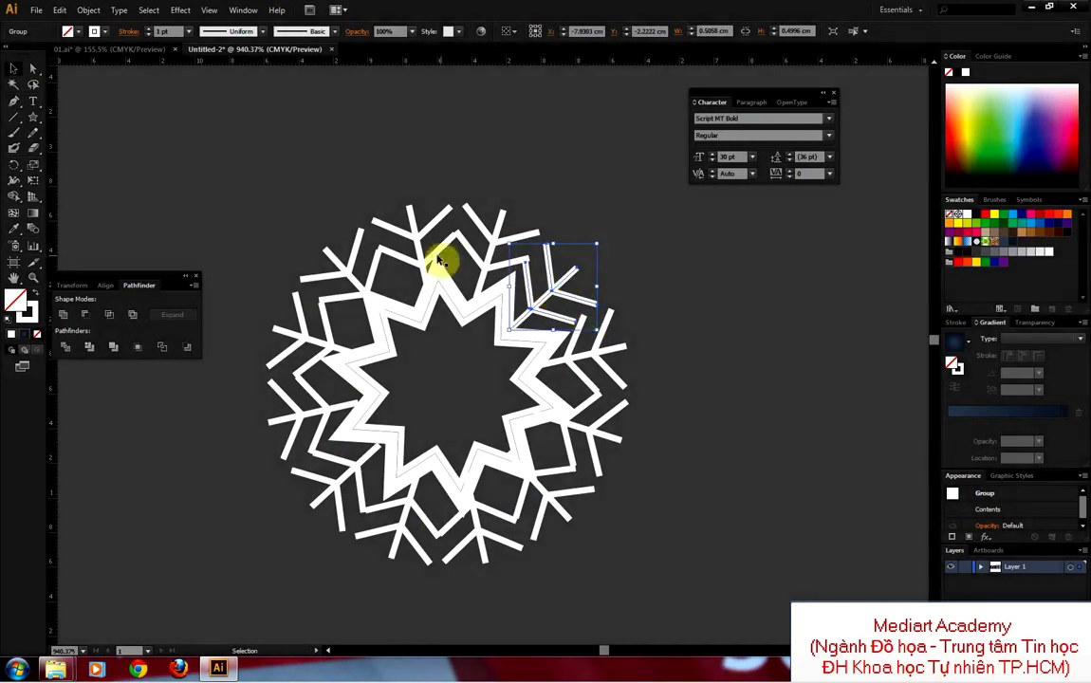
Step: Group the snowflake parts, then resize the inner star path with Direct Selection
key(ctrl+minus)
key(ctrl+minus)
key(ctrl+minus)
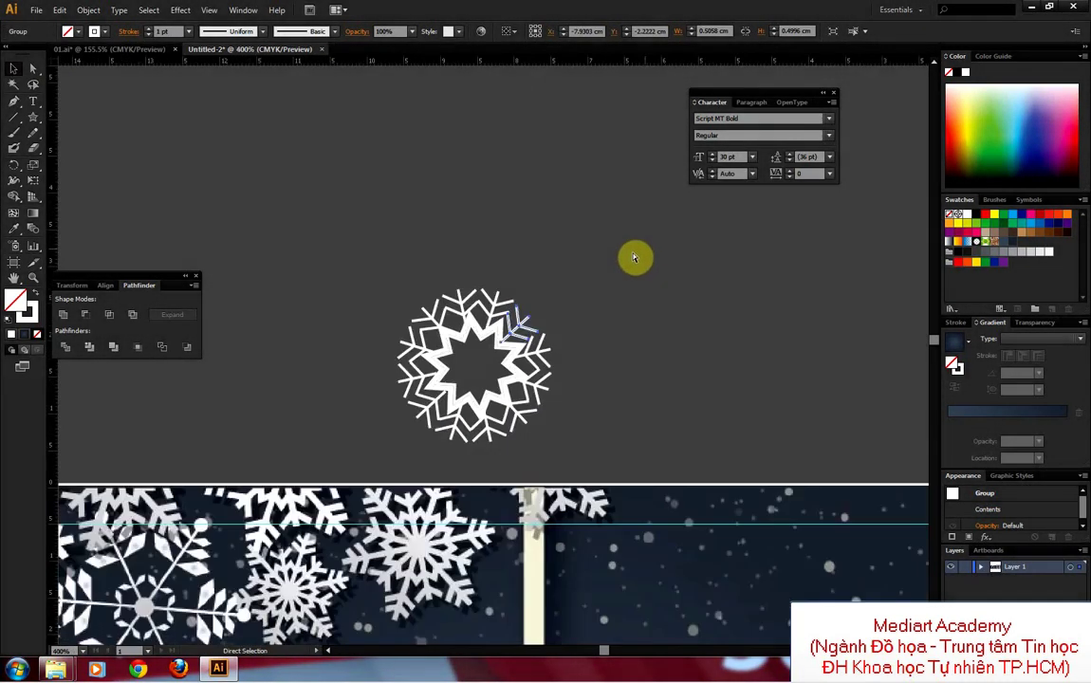
key(ctrl+minus)
key(ctrl+a)
right_click(519, 346)
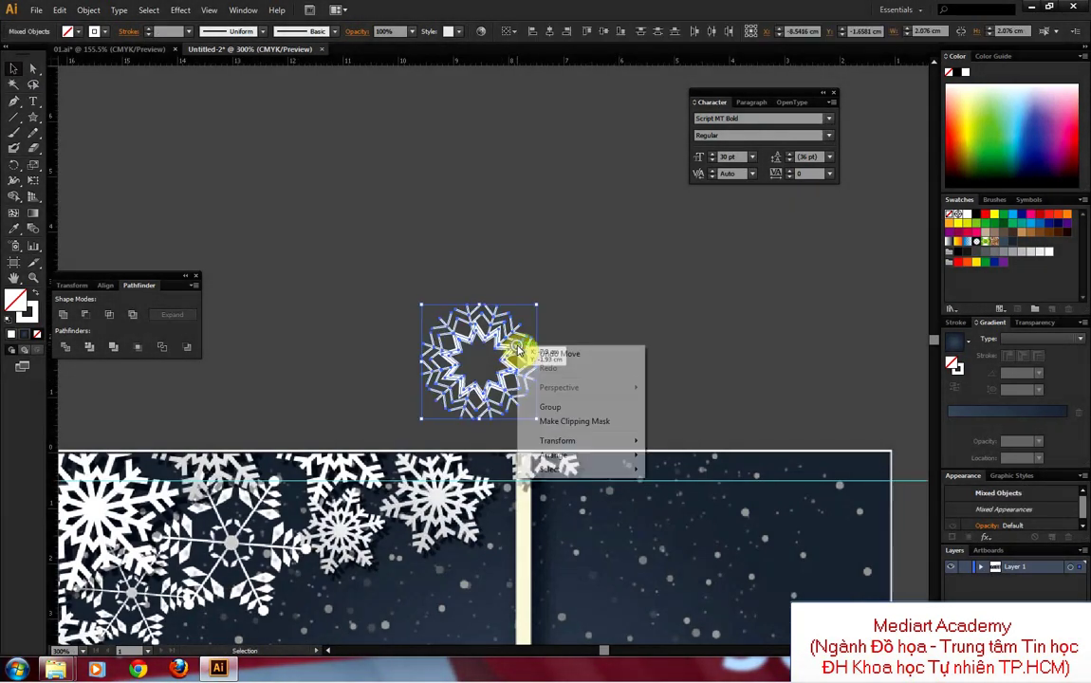
click(550, 407)
key(a)
click(504, 354)
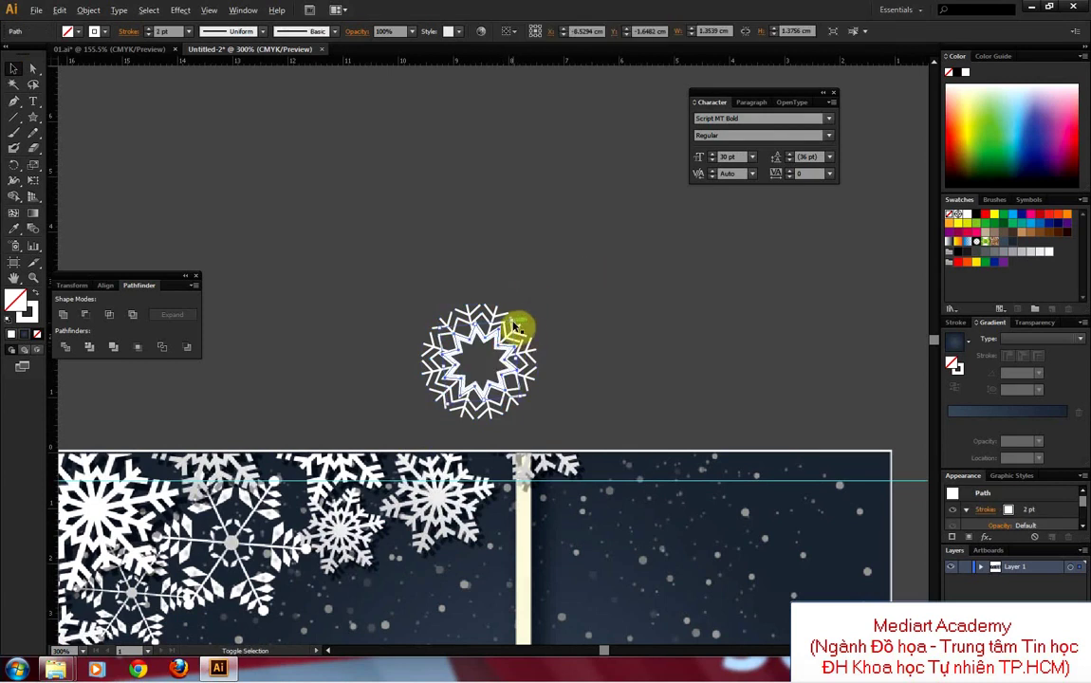
drag(519, 324, 492, 338)
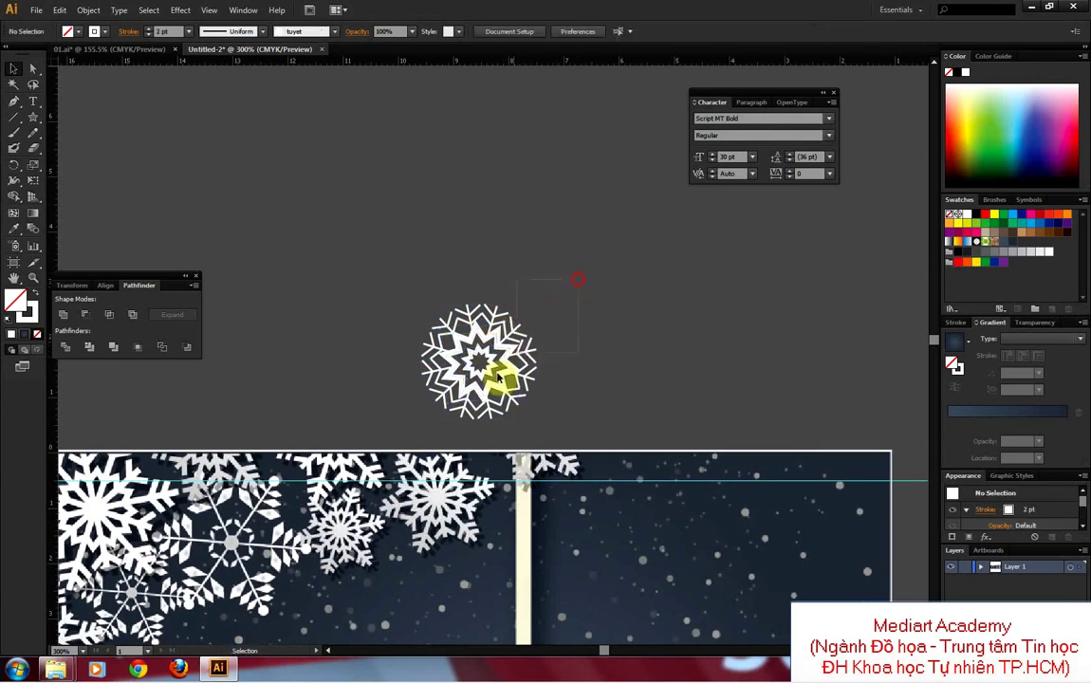
Step: Marquee-select the whole snowflake and group it into a single object
drag(577, 275, 424, 418)
right_click(482, 351)
click(529, 409)
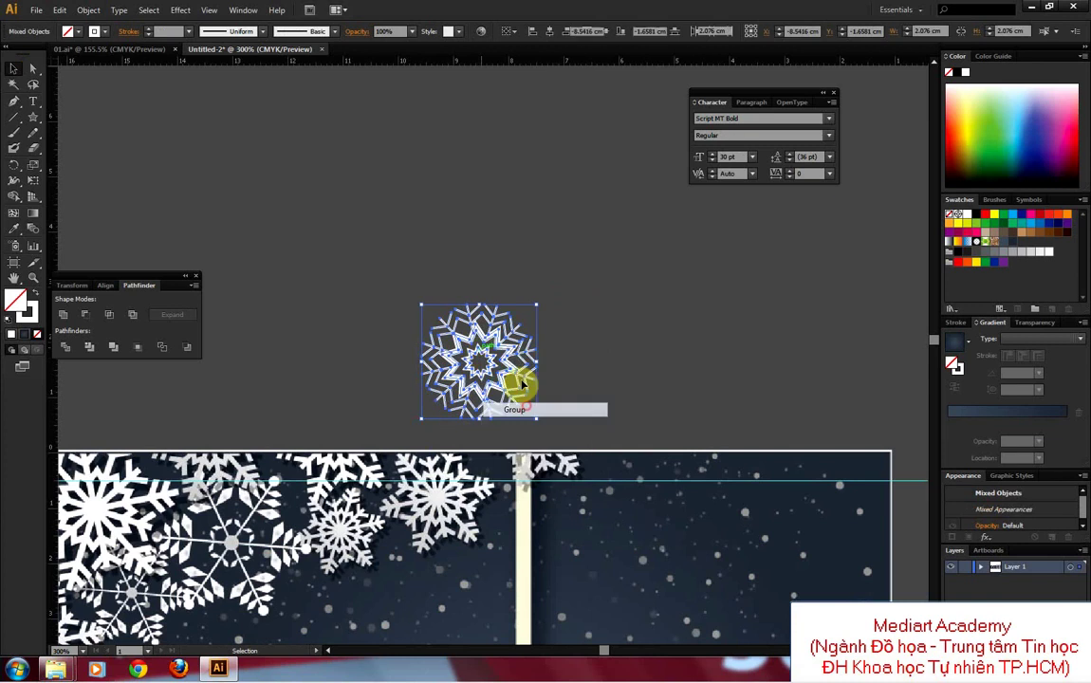
key(ctrl+minus)
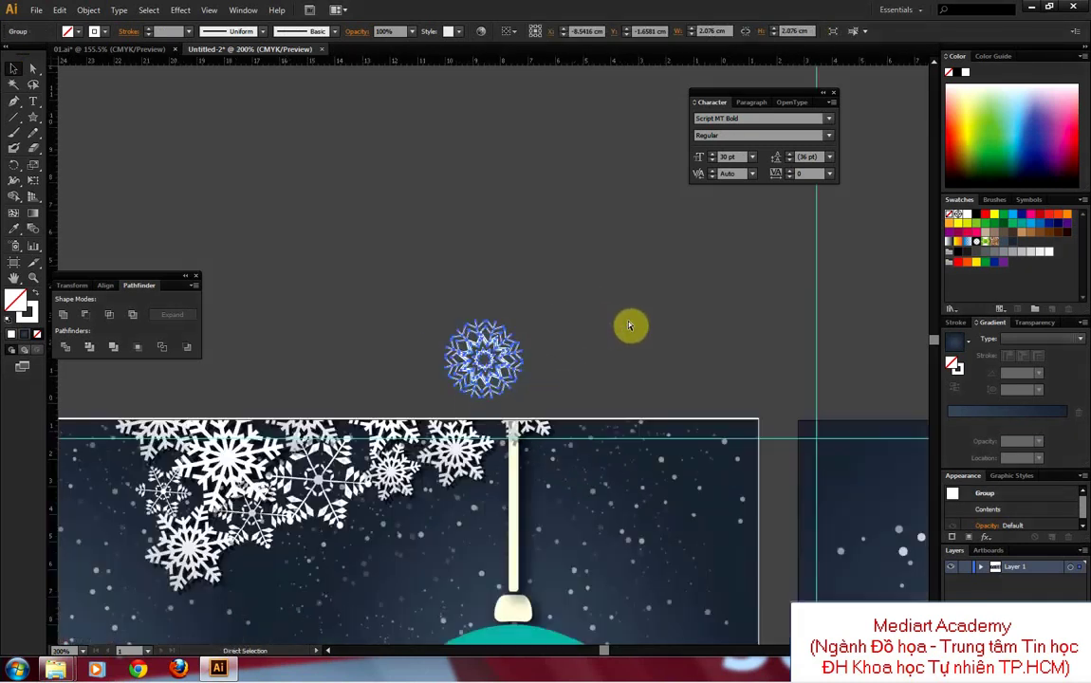
key(ctrl+minus)
drag(648, 355, 389, 157)
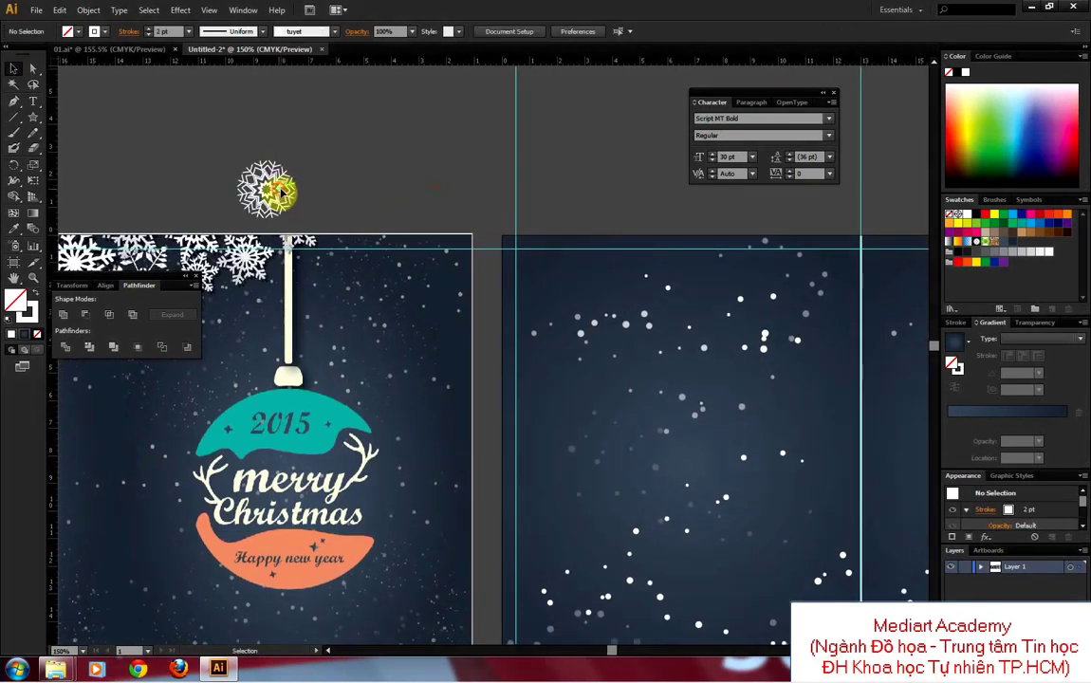
Step: Place the snowflake on the second card's top edge and Alt-drag a copy above it
drag(272, 185, 896, 251)
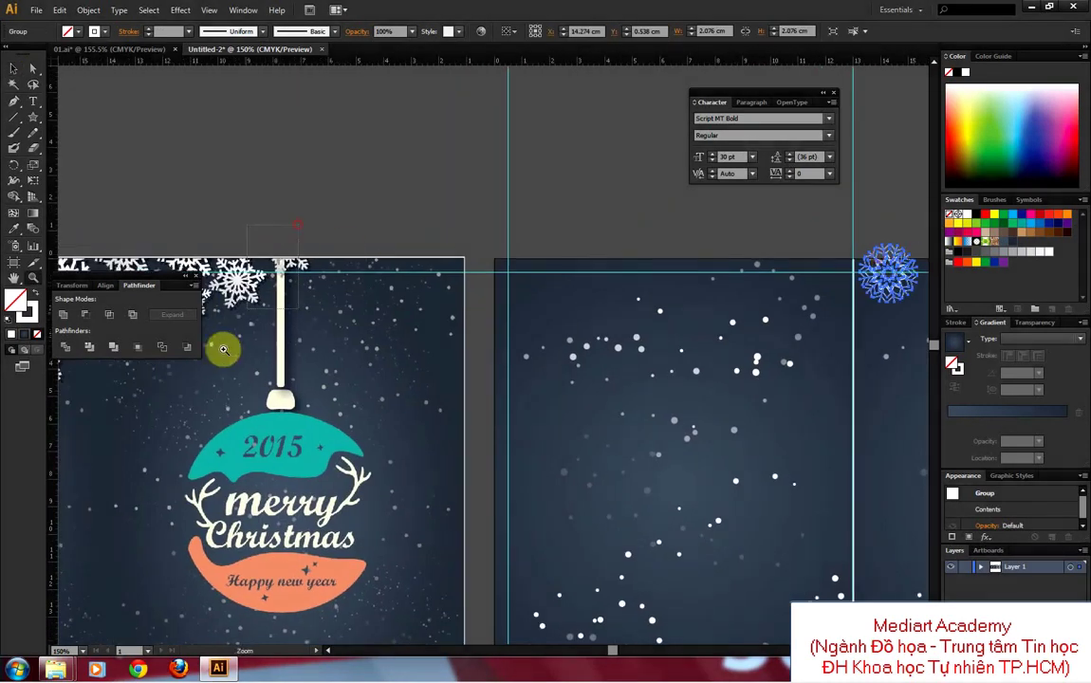
drag(224, 346, 361, 351)
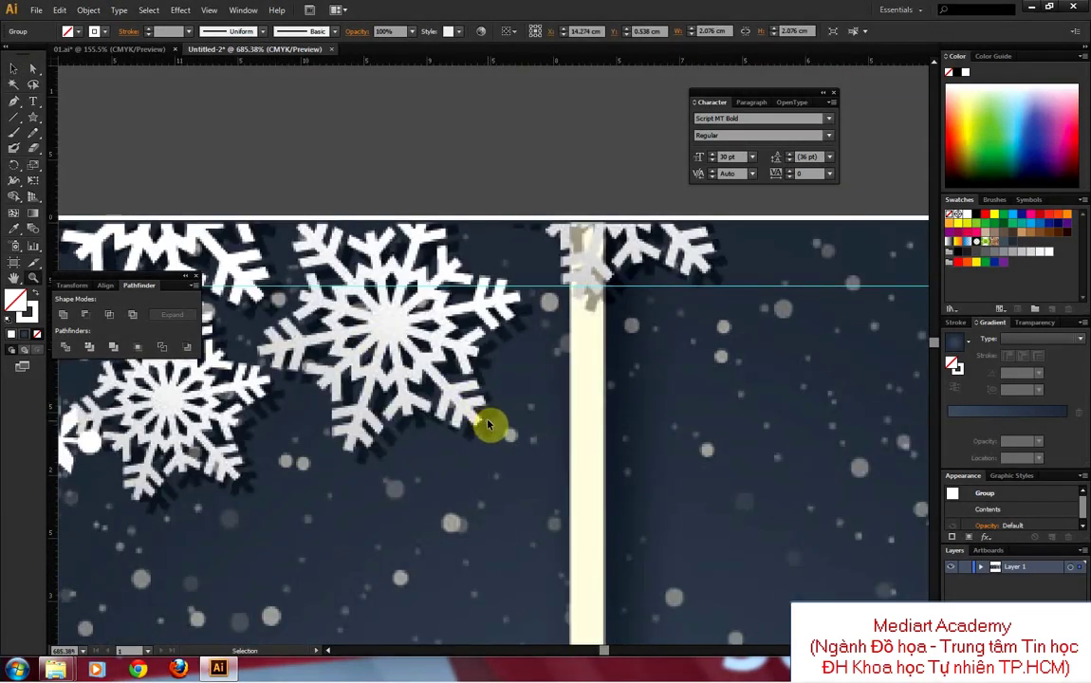
key(ctrl+minus)
key(ctrl+minus)
key(ctrl+minus)
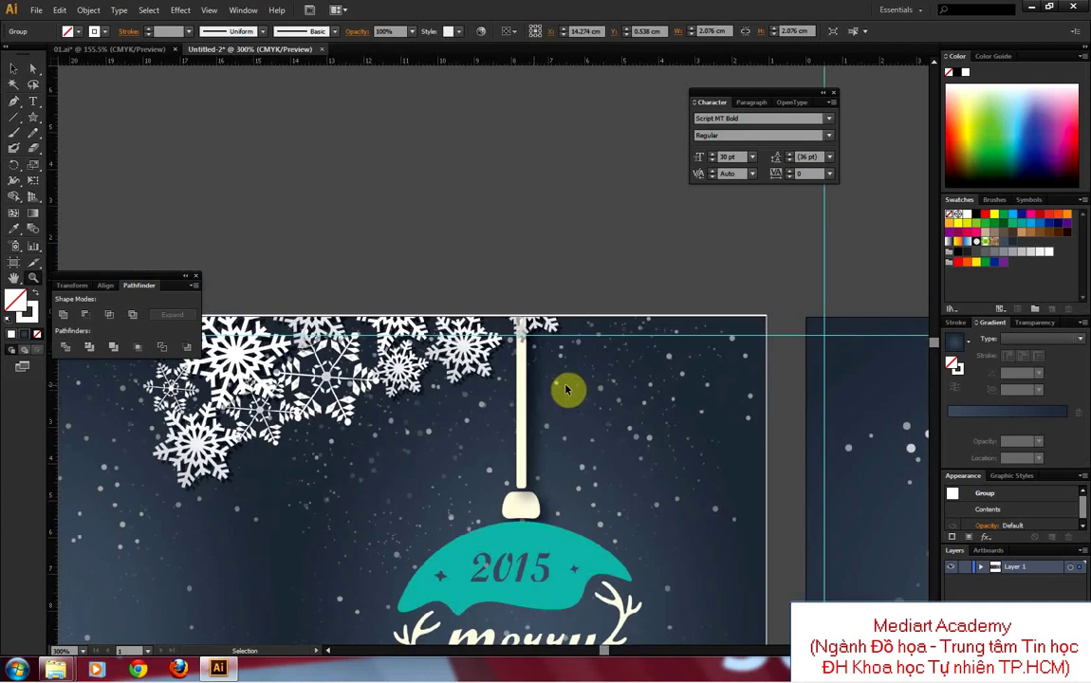
key(ctrl+minus)
key(ctrl+minus)
drag(567, 320, 203, 205)
drag(592, 292, 438, 293)
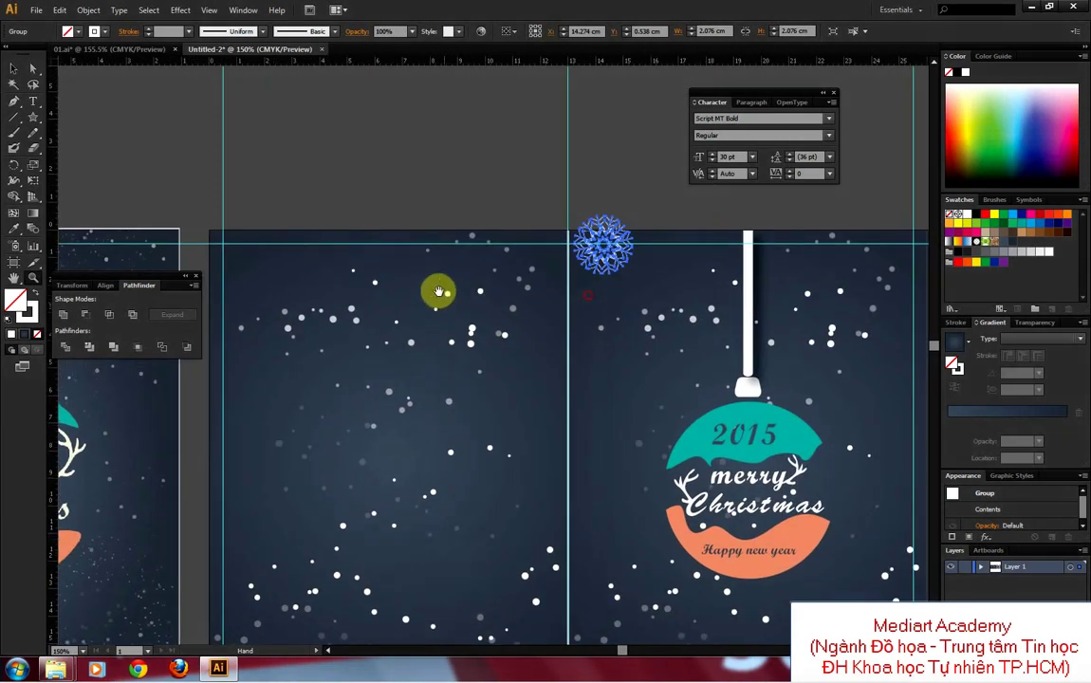
click(12, 69)
click(645, 197)
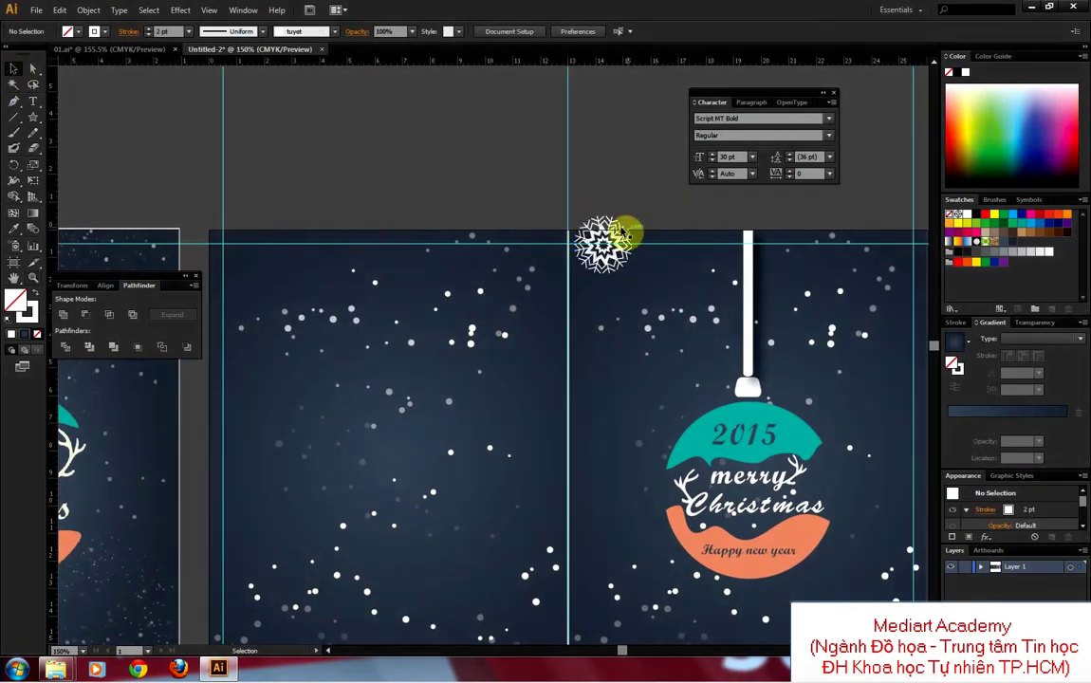
drag(621, 231, 598, 229)
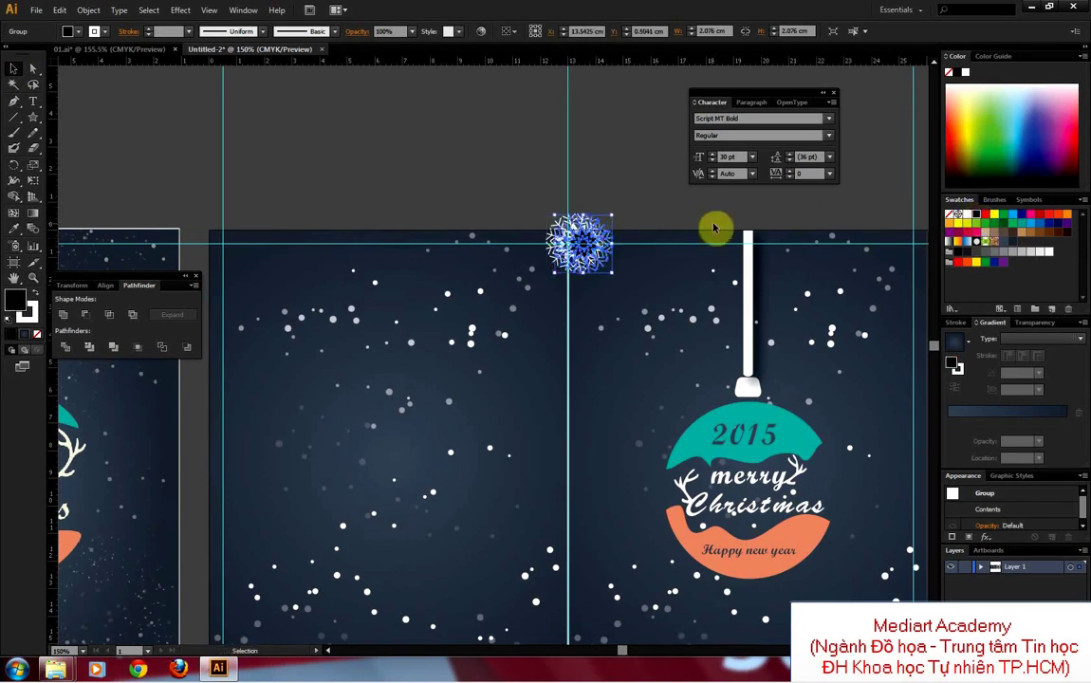
click(596, 231)
drag(595, 230, 469, 163)
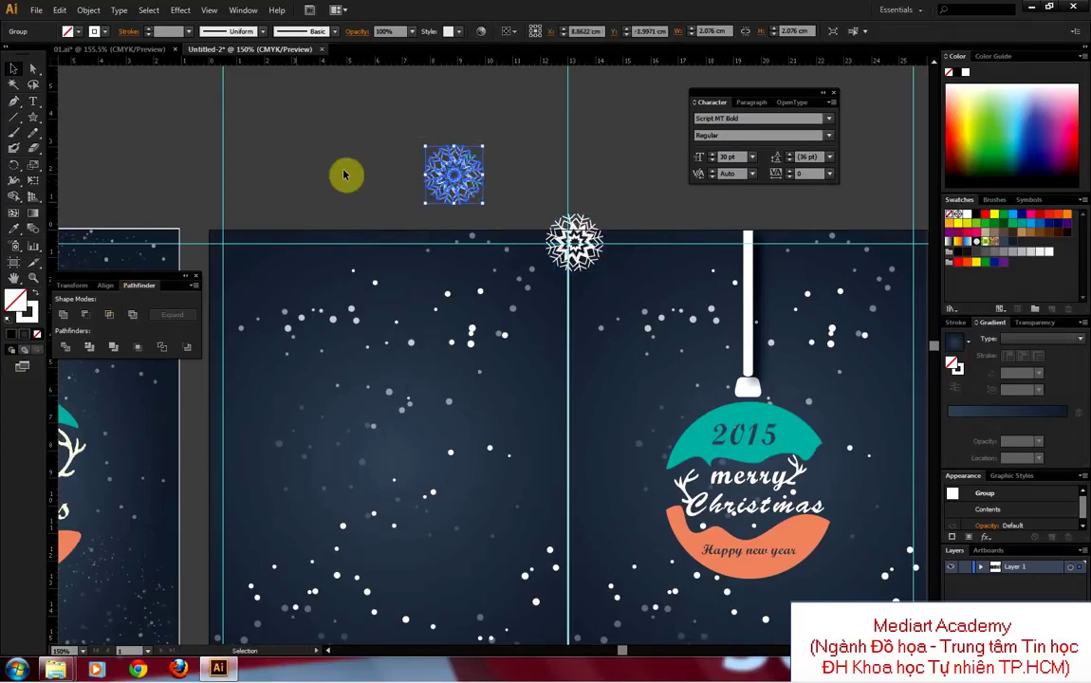
Step: Expand the spare snowflake's fill and stroke into plain shapes
click(91, 10)
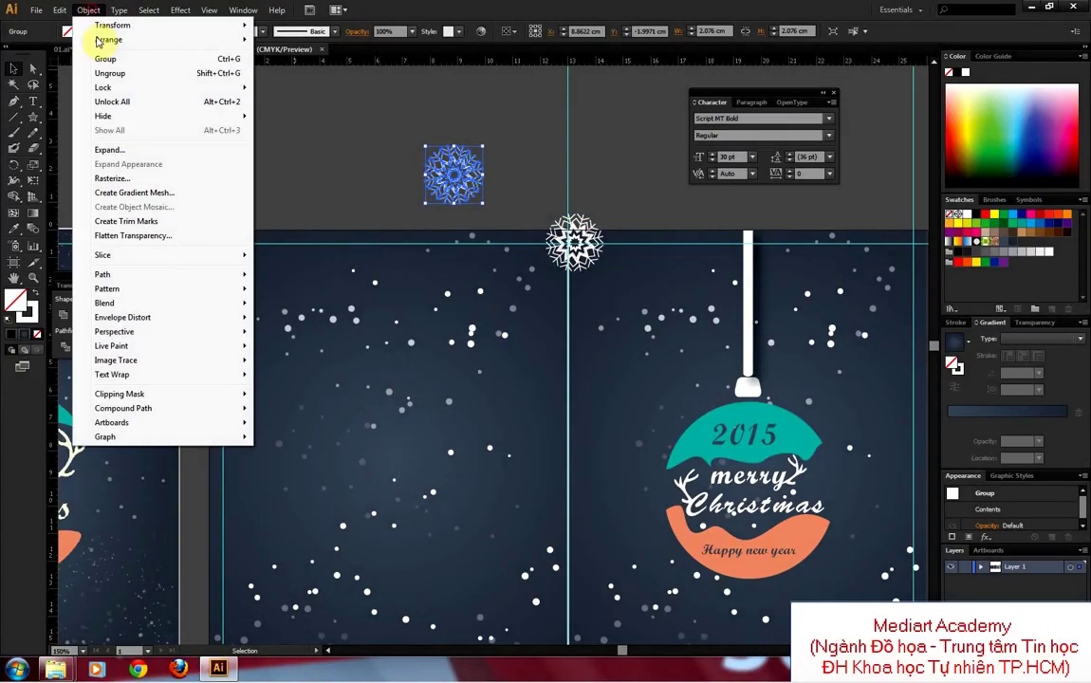
click(120, 153)
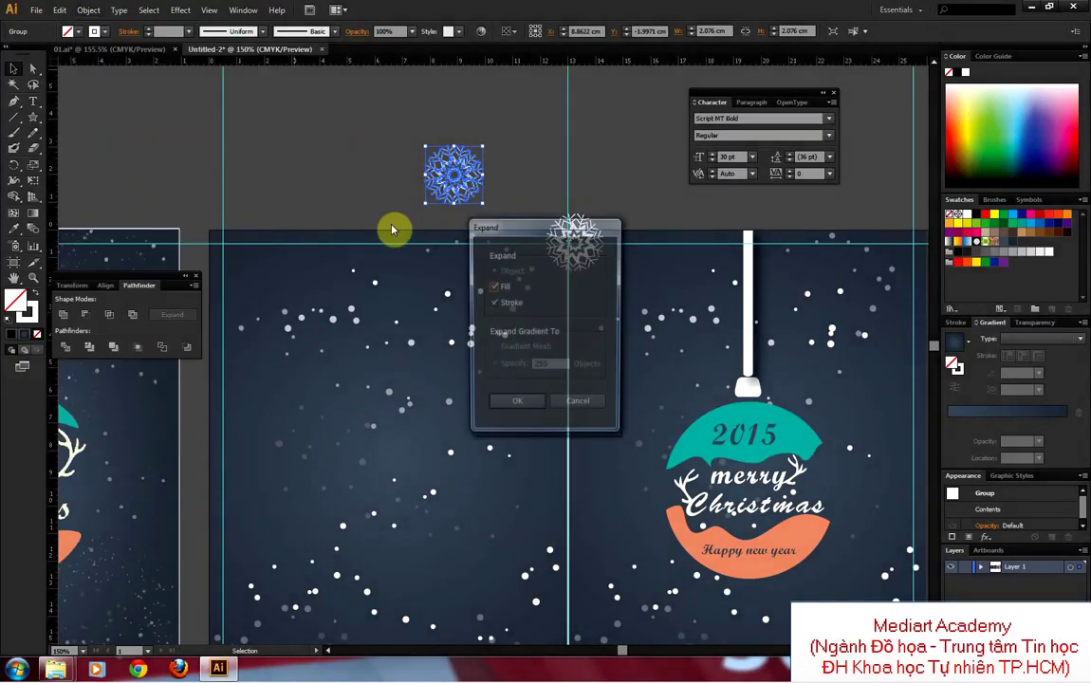
click(511, 405)
Step: Fill the expanded snowflake near-black, #0F0F0F
click(502, 166)
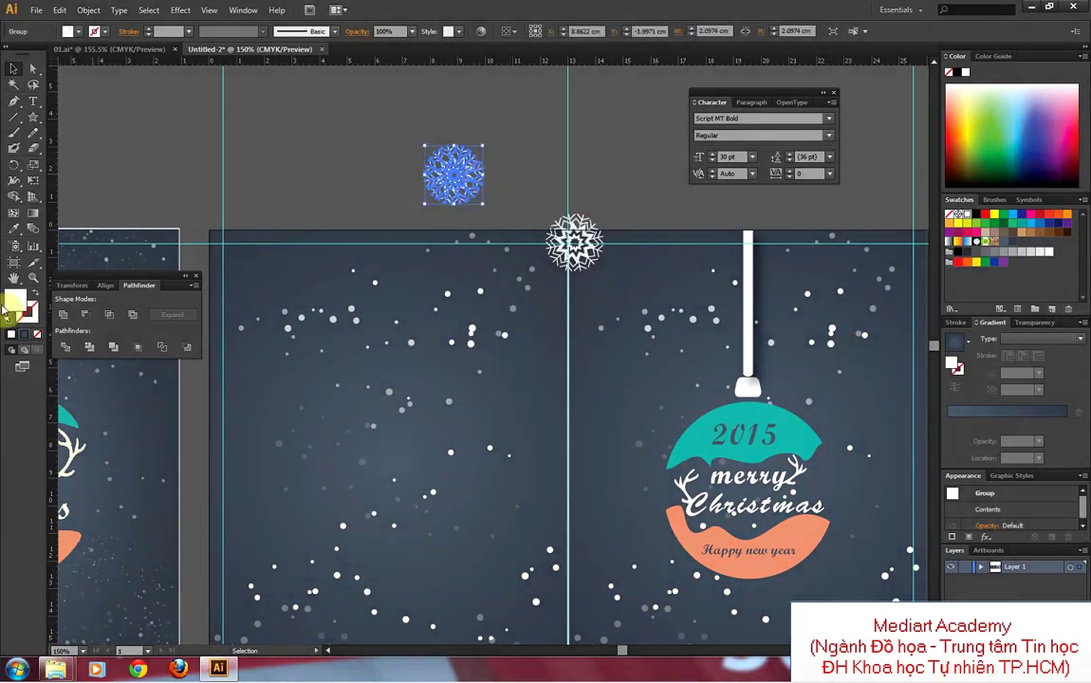
double_click(15, 302)
click(375, 405)
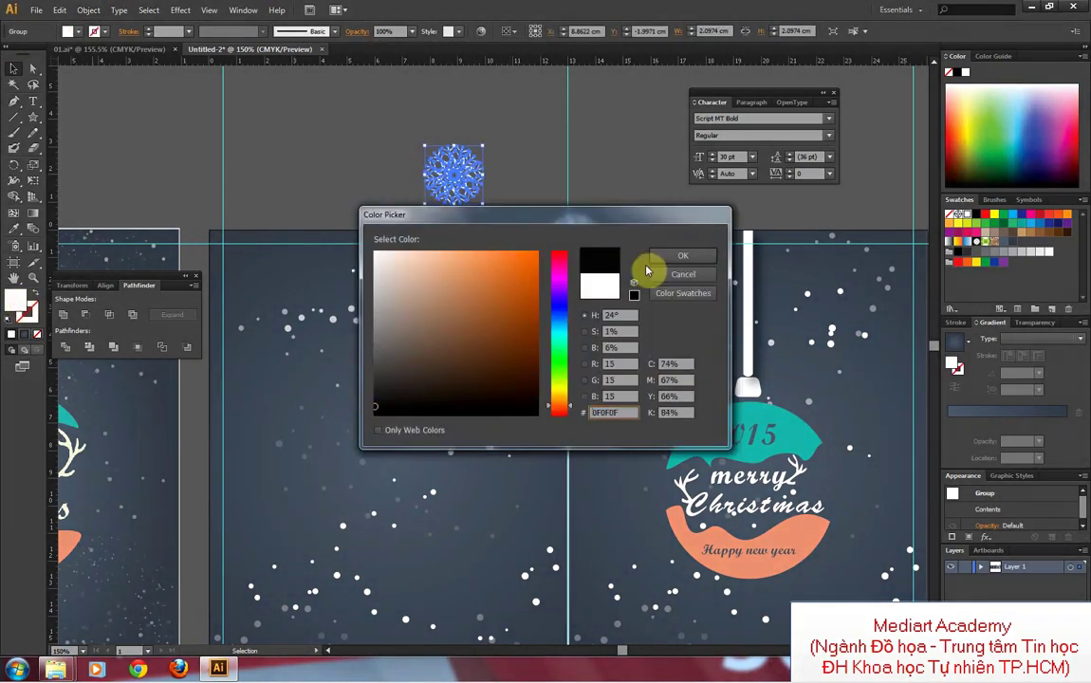
key(Return)
Step: Set the dark snowflake to 20% opacity and lay it over the white snowflake as a shadow
click(503, 139)
click(445, 194)
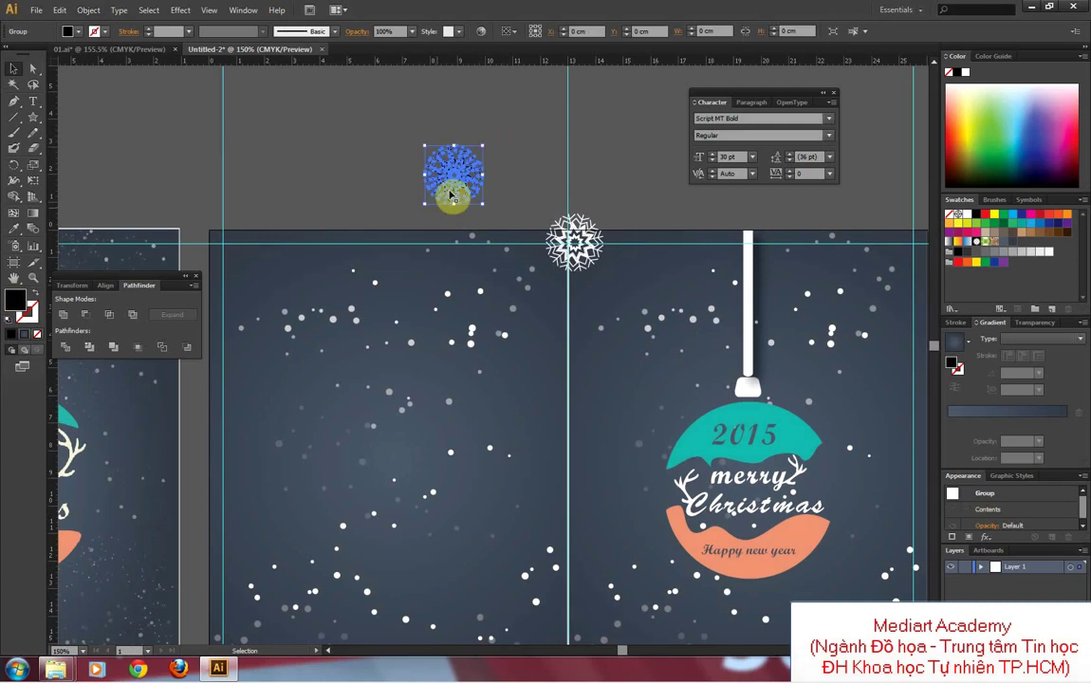
click(394, 30)
text(20)
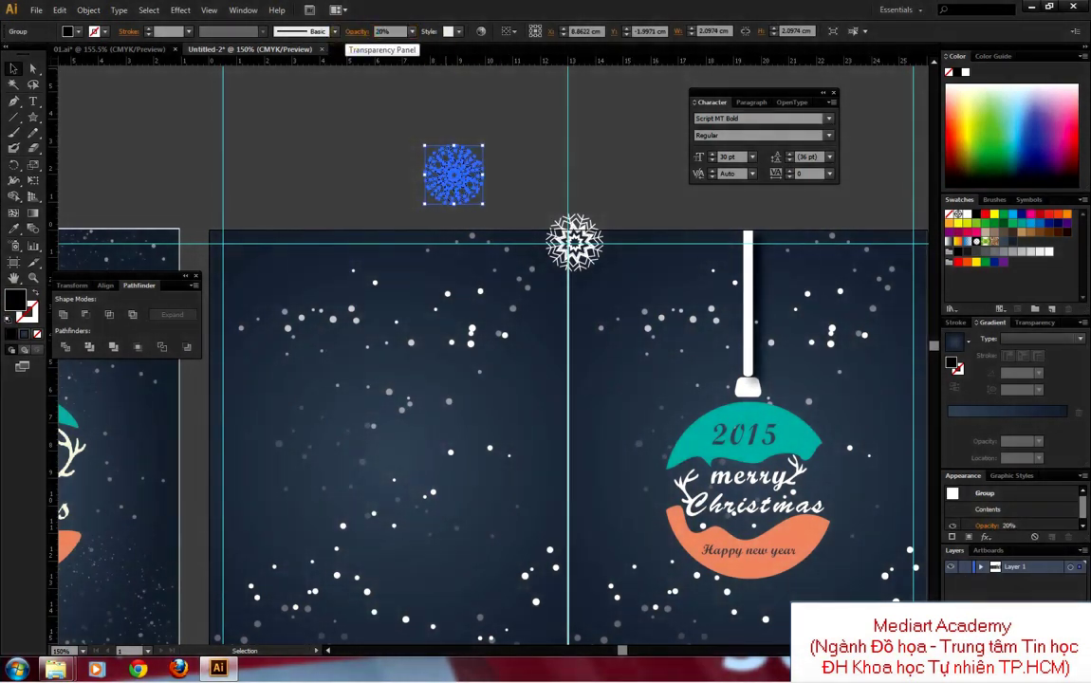
drag(468, 178, 581, 242)
Step: Zoom in, offset the dark snowflake slightly and duplicate it
key(z)
drag(638, 195, 545, 282)
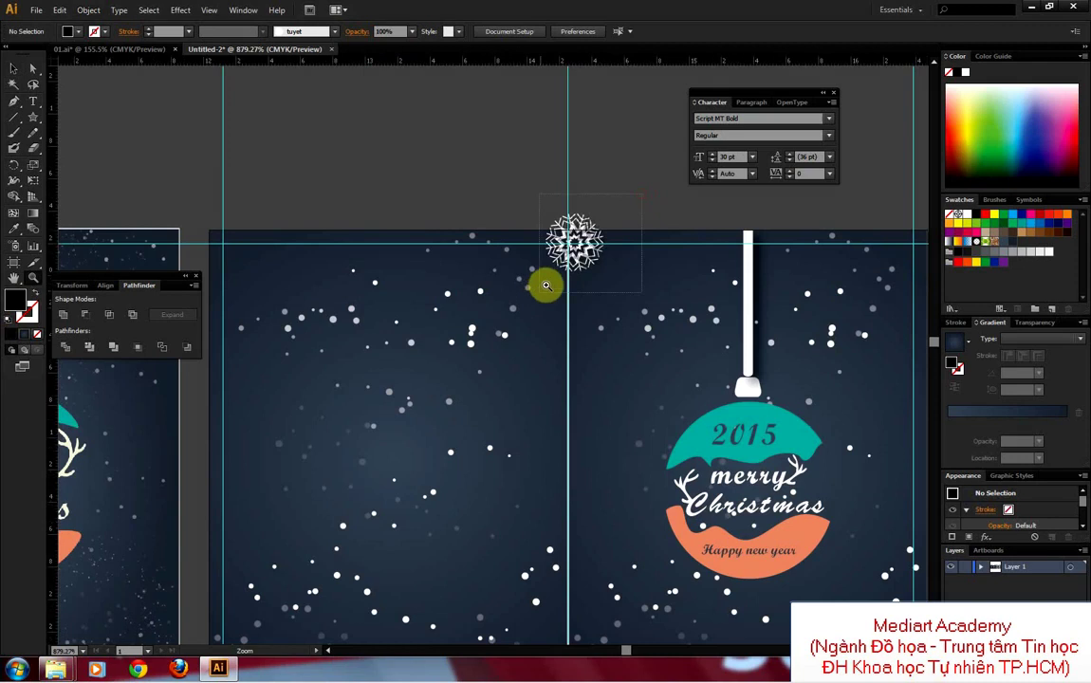
click(23, 65)
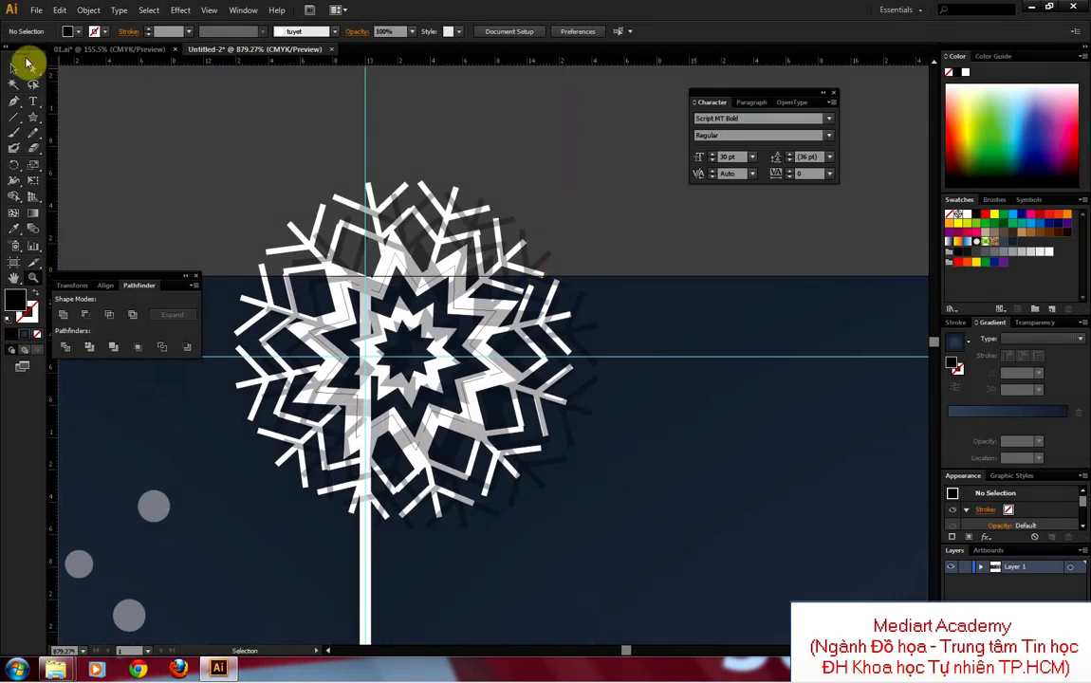
click(342, 200)
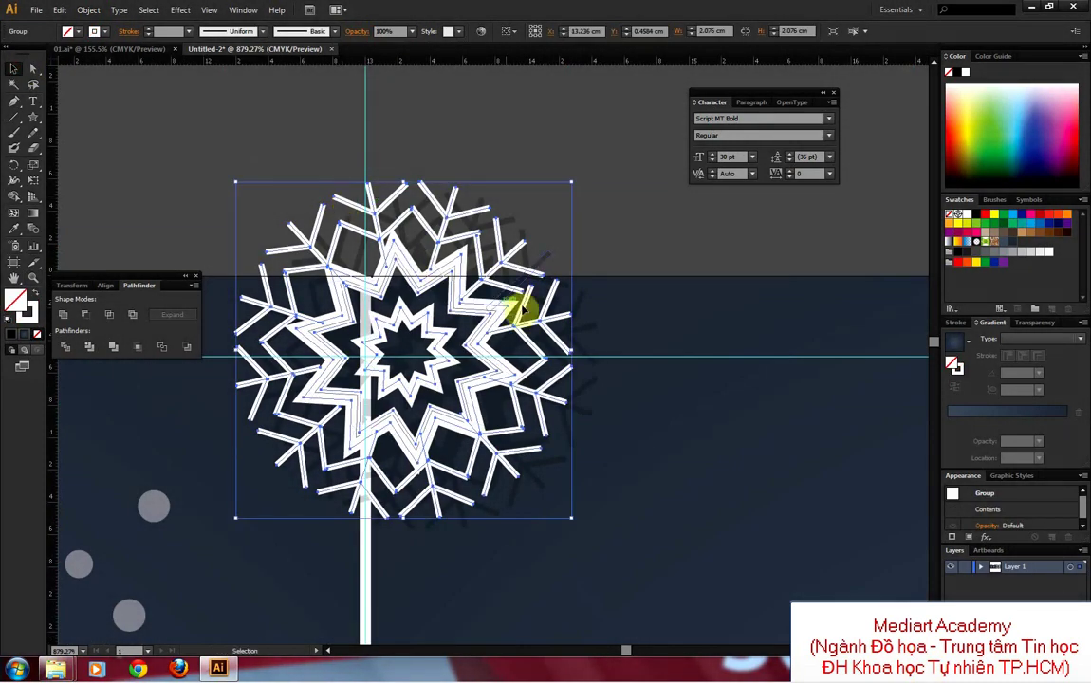
drag(508, 268, 527, 275)
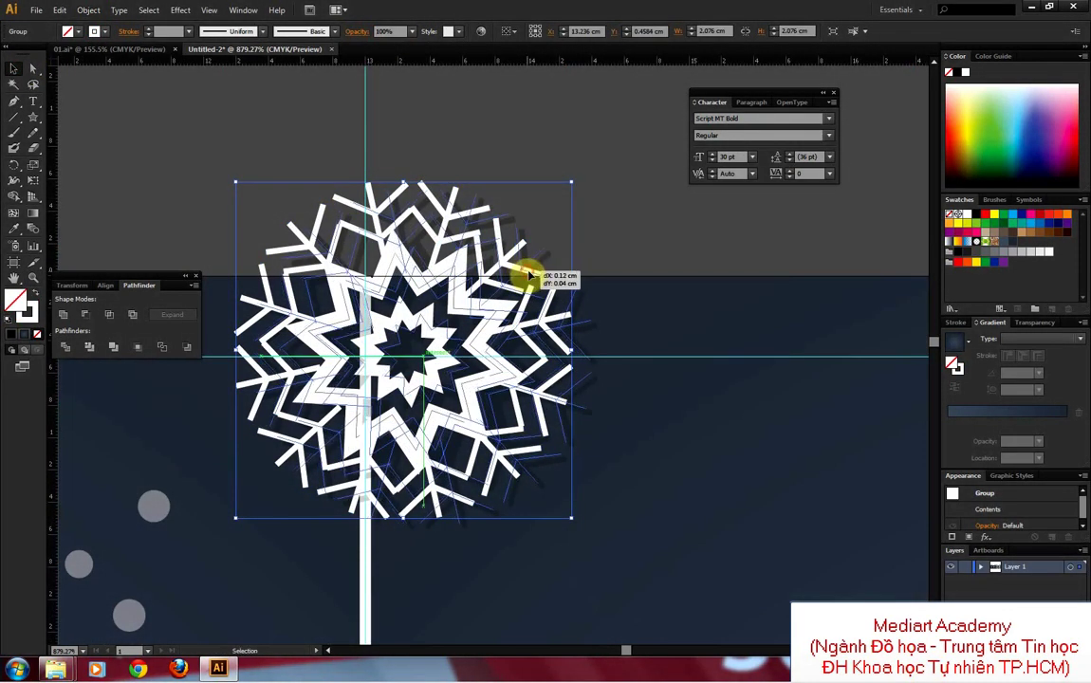
drag(427, 244, 435, 252)
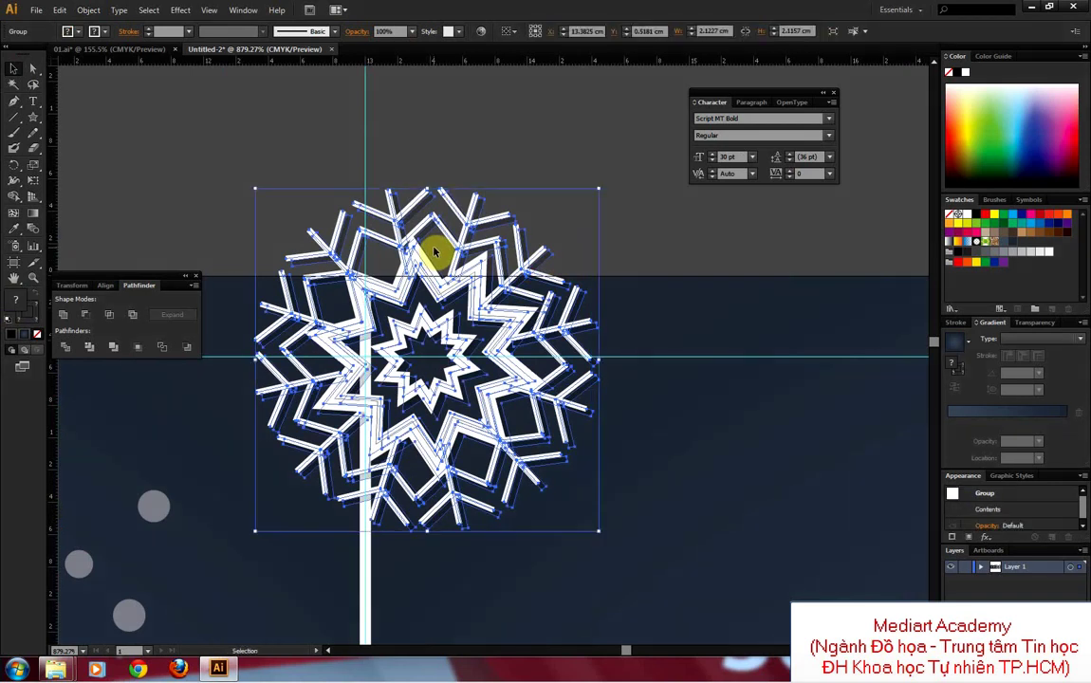
Step: Place another snowflake copy near the card's top edge
key(ctrl+minus)
key(ctrl+minus)
key(ctrl+minus)
key(ctrl+minus)
key(ctrl+minus)
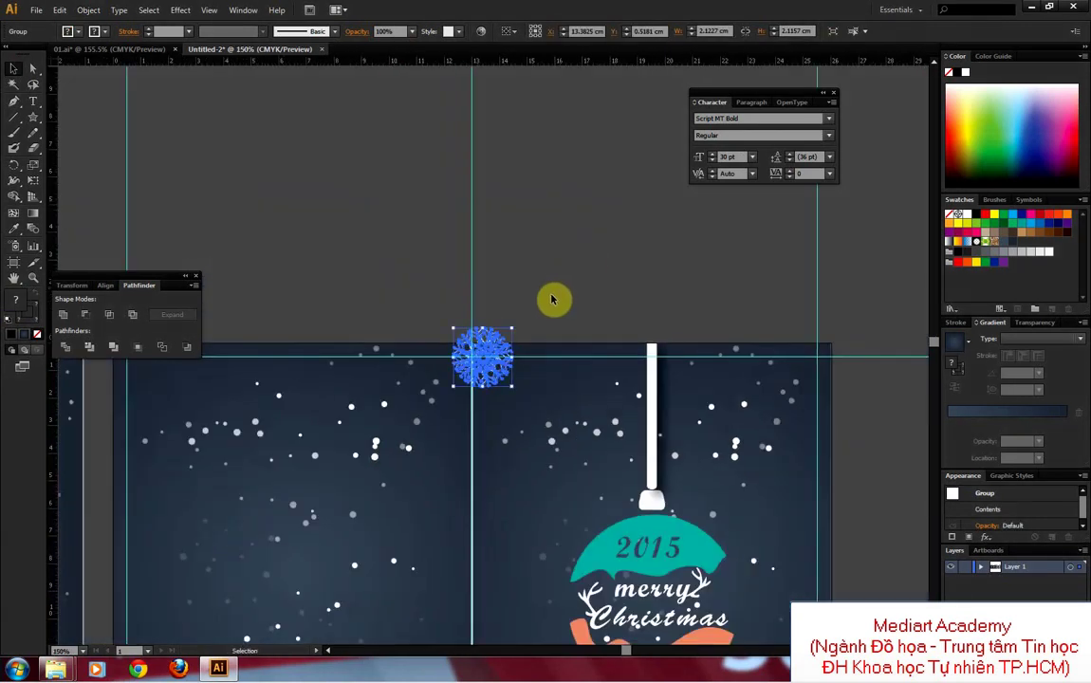
drag(553, 297, 625, 120)
mouse_move(544, 200)
mouse_down()
mouse_move(498, 258)
mouse_move(570, 247)
mouse_move(631, 220)
mouse_move(630, 204)
mouse_move(607, 216)
mouse_move(645, 219)
mouse_move(634, 239)
mouse_move(488, 332)
mouse_up()
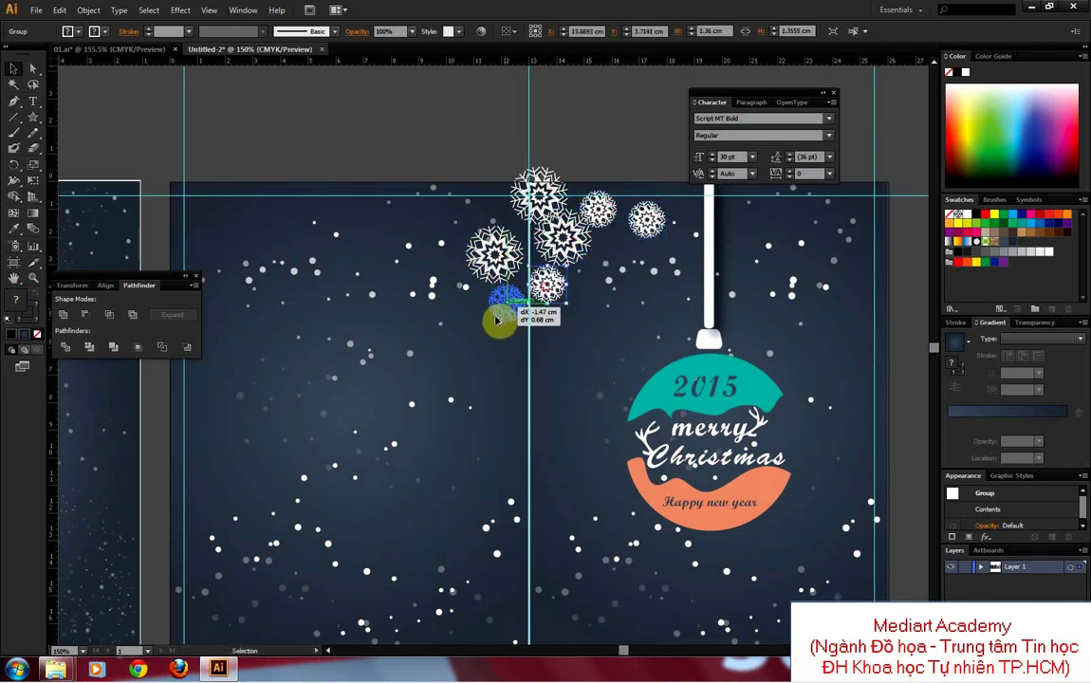
click(583, 154)
Step: Remove the trial snowflake cluster from the second card's top edge
key(ctrl+minus)
key(ctrl+minus)
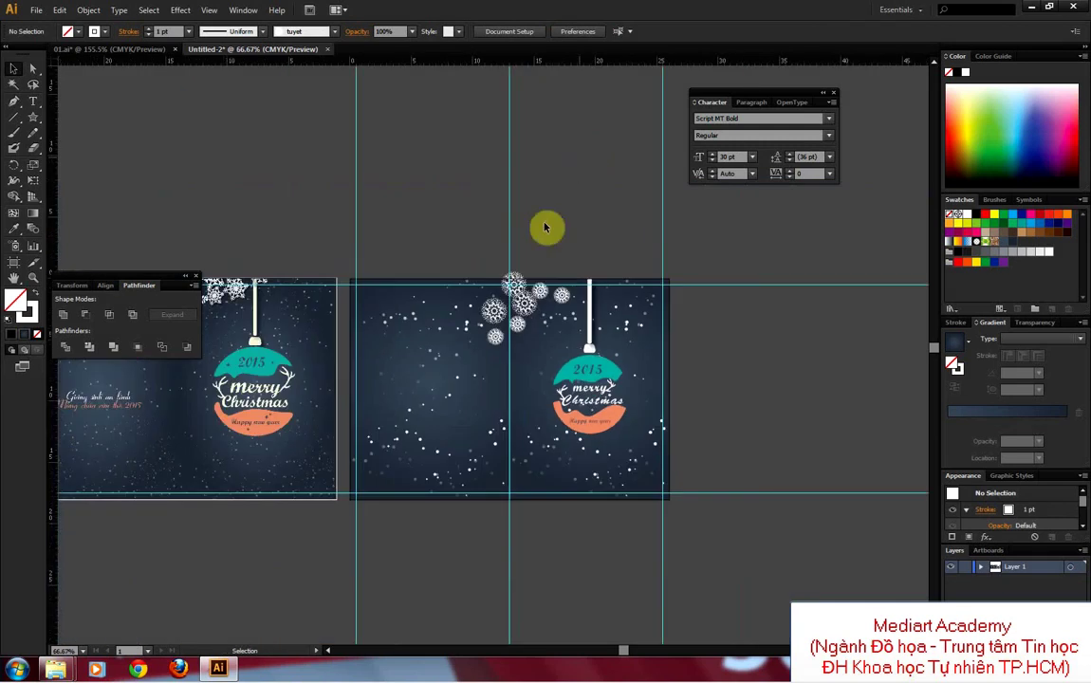
drag(383, 242, 444, 243)
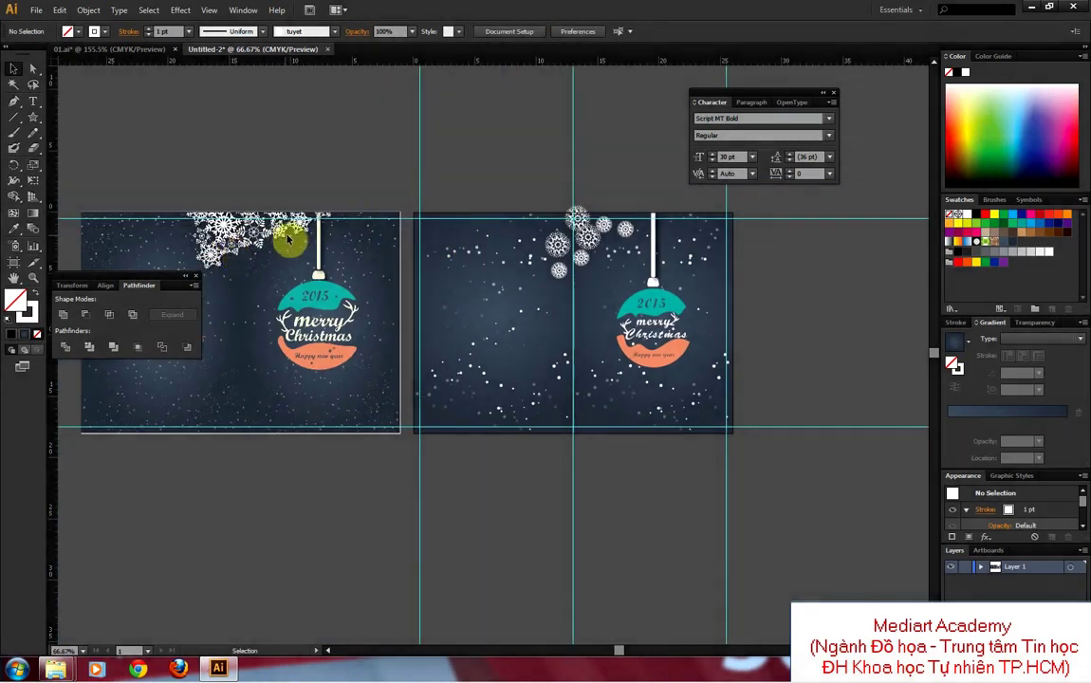
mouse_move(531, 281)
mouse_down()
mouse_move(604, 228)
mouse_move(584, 215)
mouse_up()
key(ctrl+z)
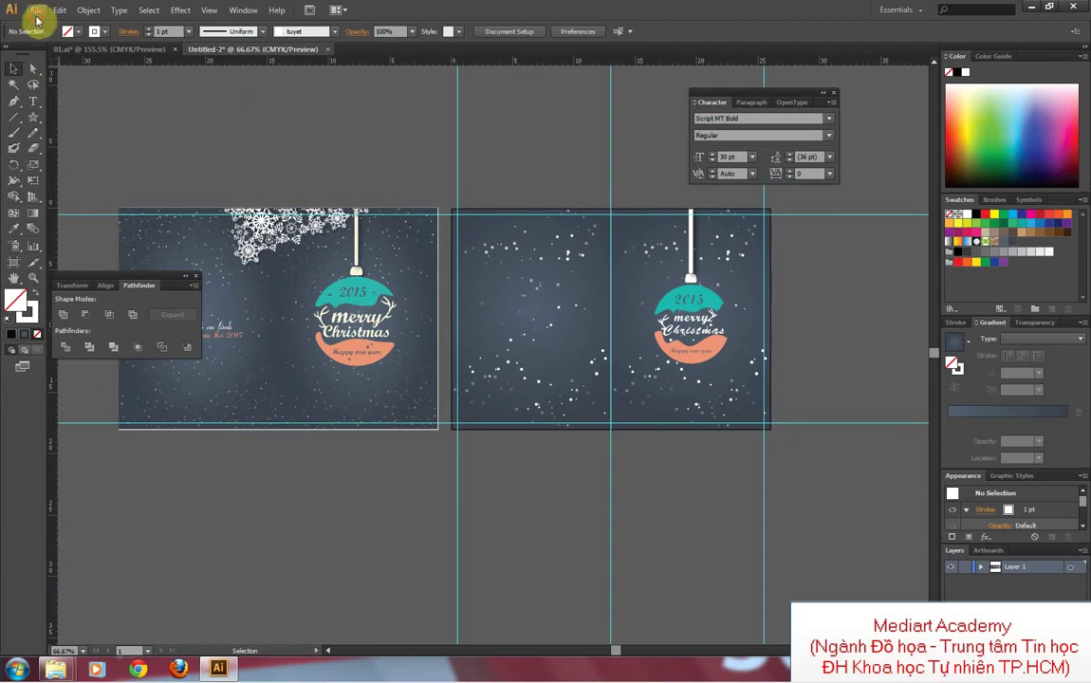
Step: Open the tuyet.ai snowflake file
click(36, 10)
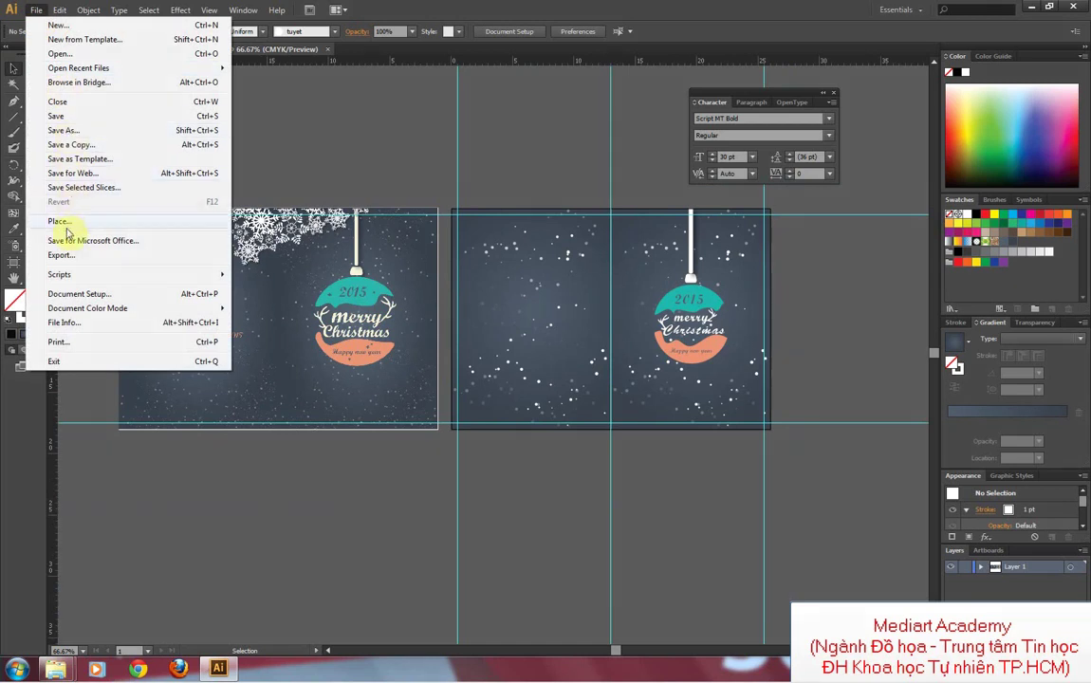
click(69, 55)
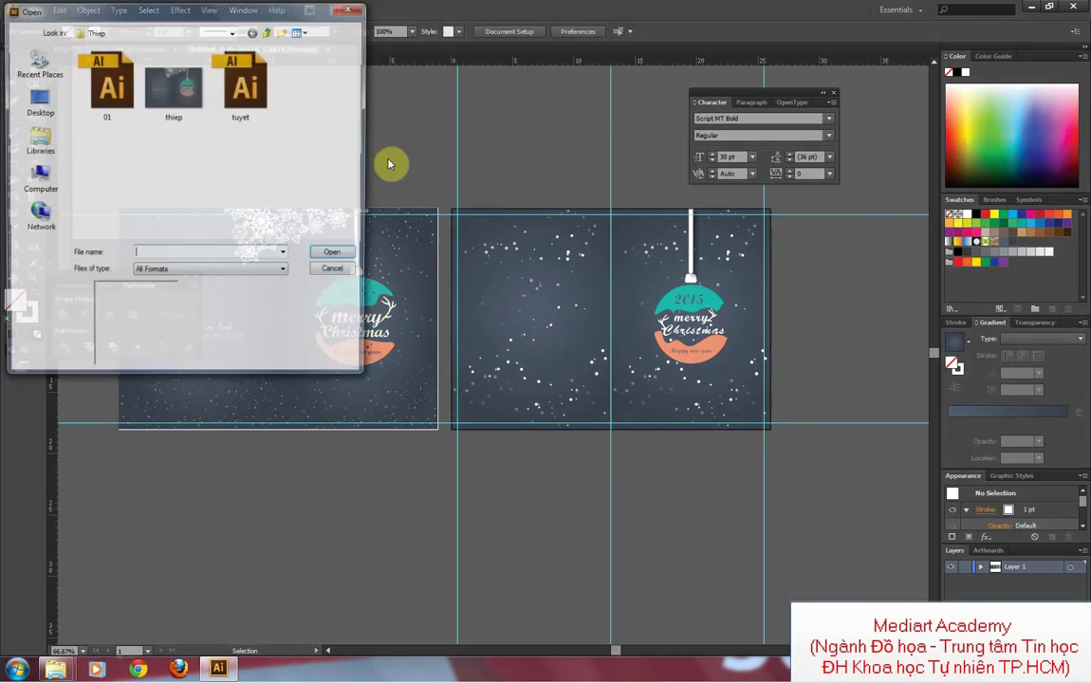
click(244, 83)
double_click(245, 87)
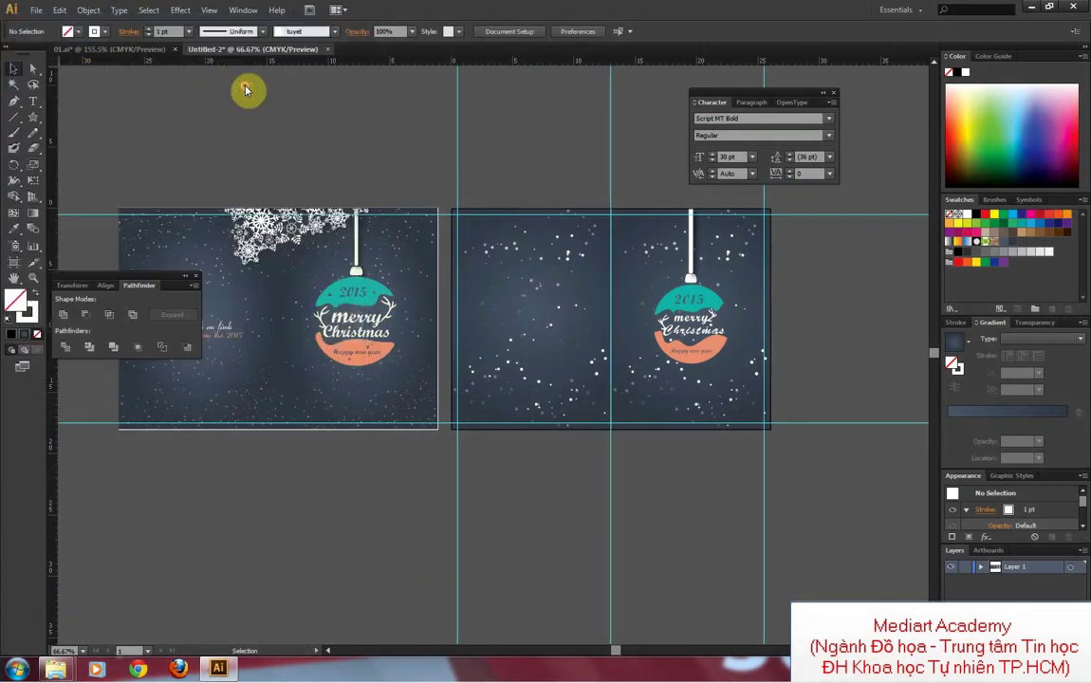
Step: Delete the black background rectangle behind the snowflakes
click(318, 173)
key(a)
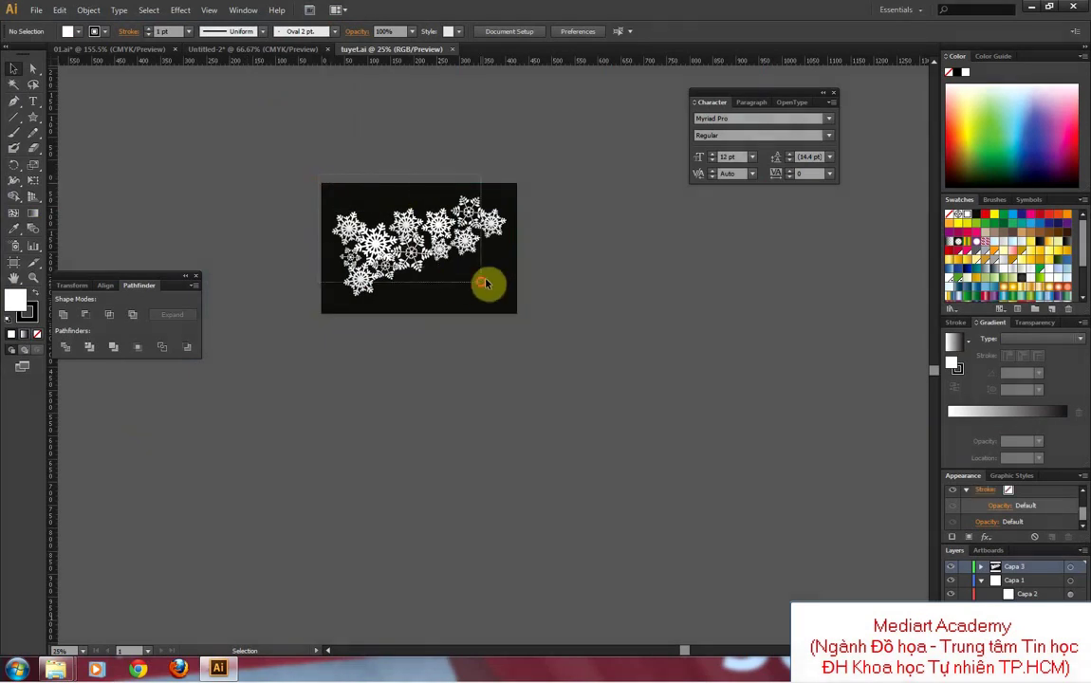
key(ctrl+a)
click(516, 199)
key(v)
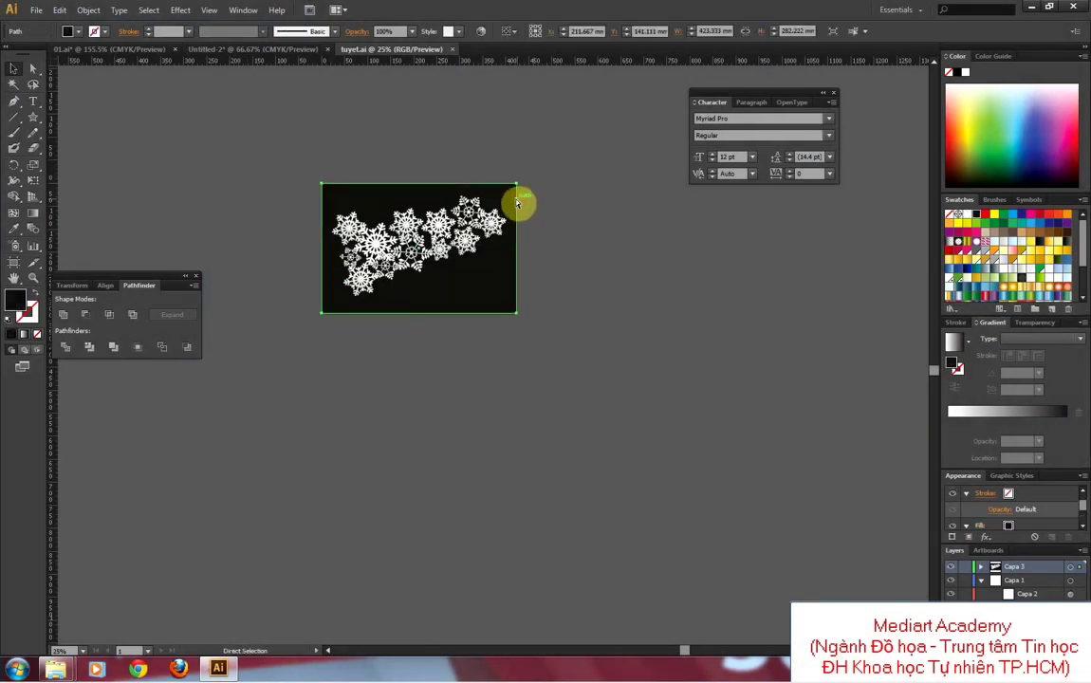
drag(433, 223, 434, 224)
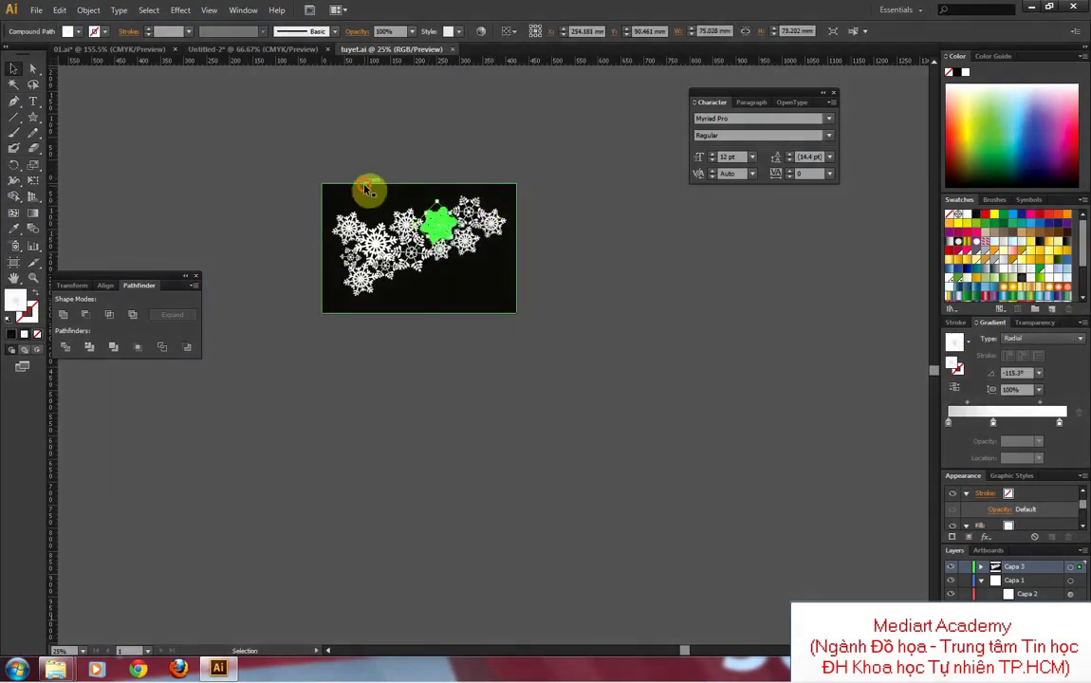
click(368, 186)
key(Delete)
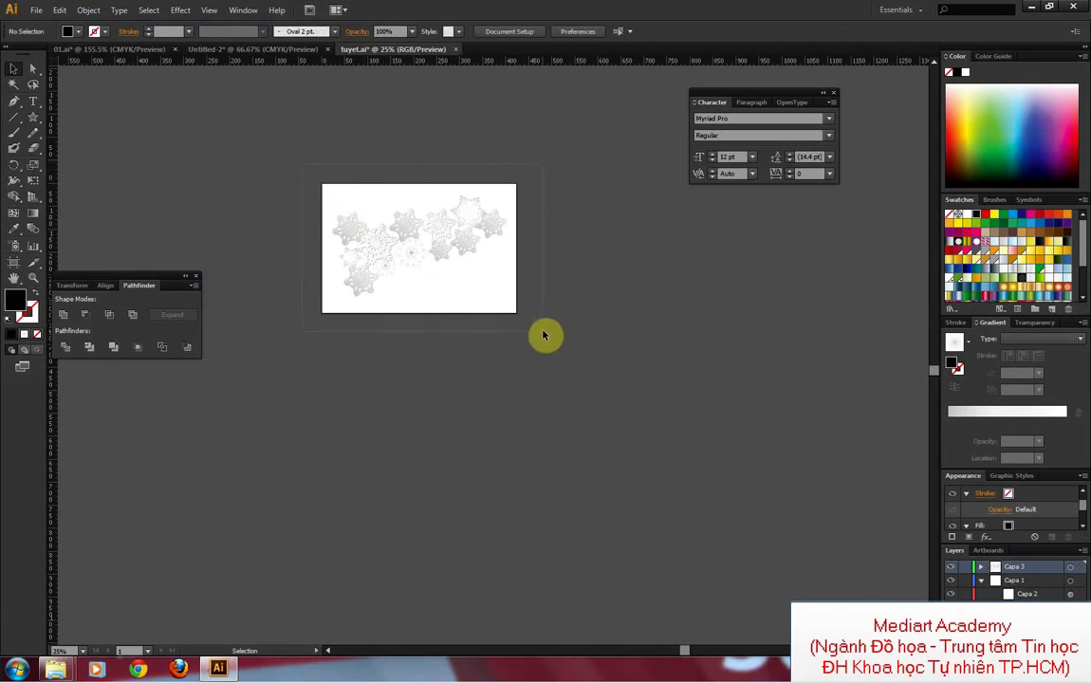
Step: Select all the snowflakes and group them
key(ctrl+a)
right_click(472, 233)
click(509, 296)
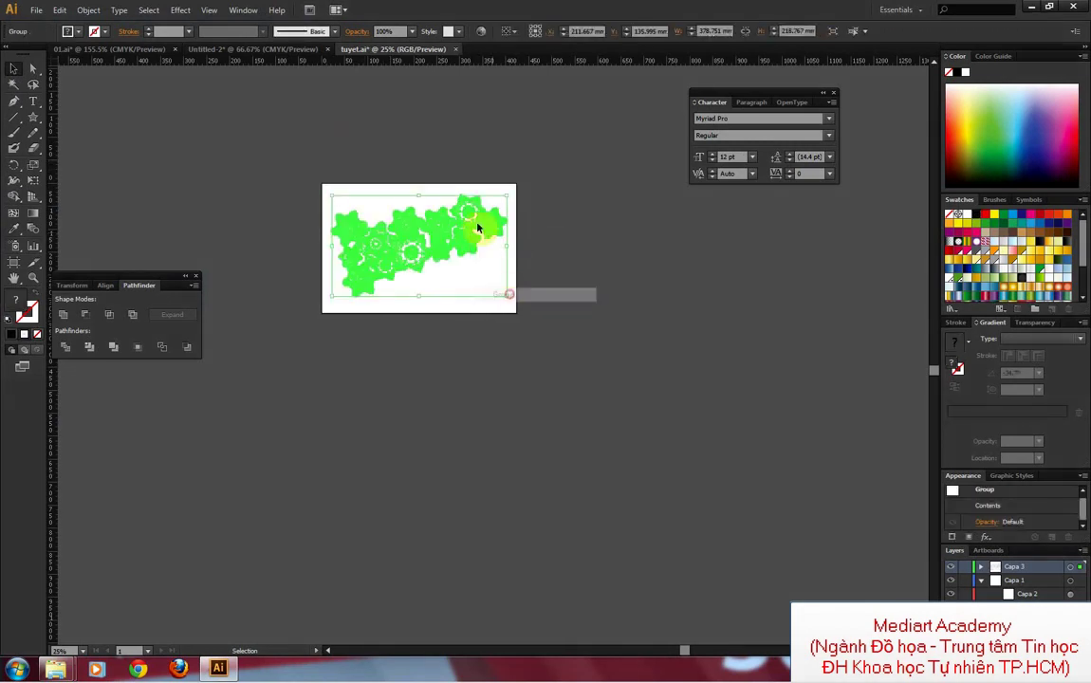
Step: Copy the snowflake group from the tuyet file
click(272, 50)
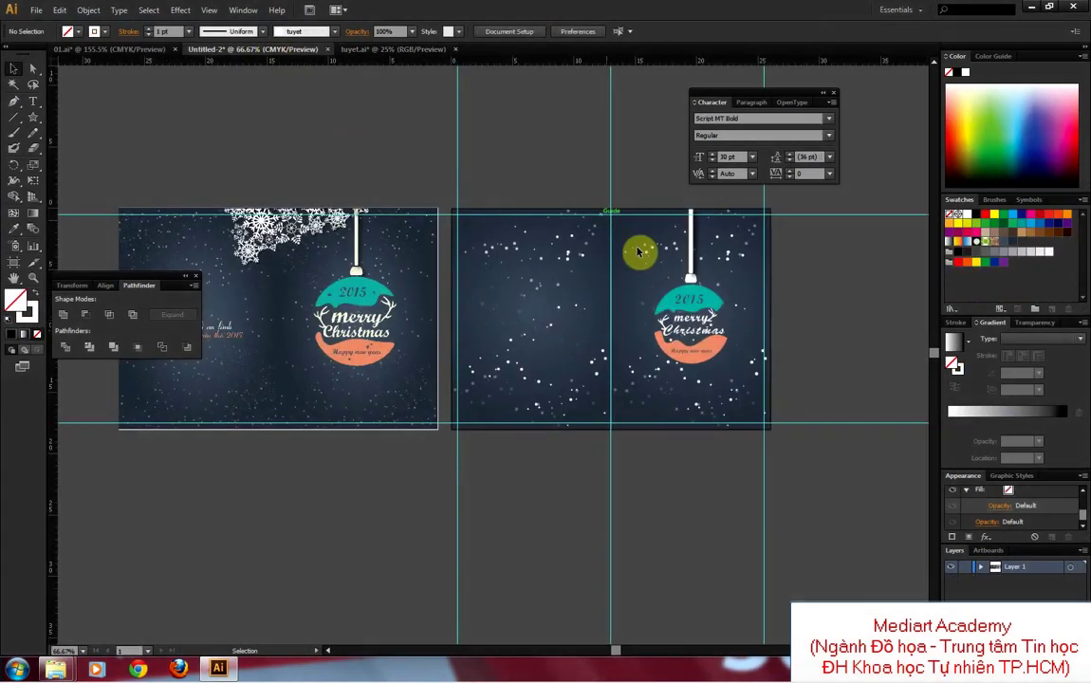
drag(619, 222, 587, 378)
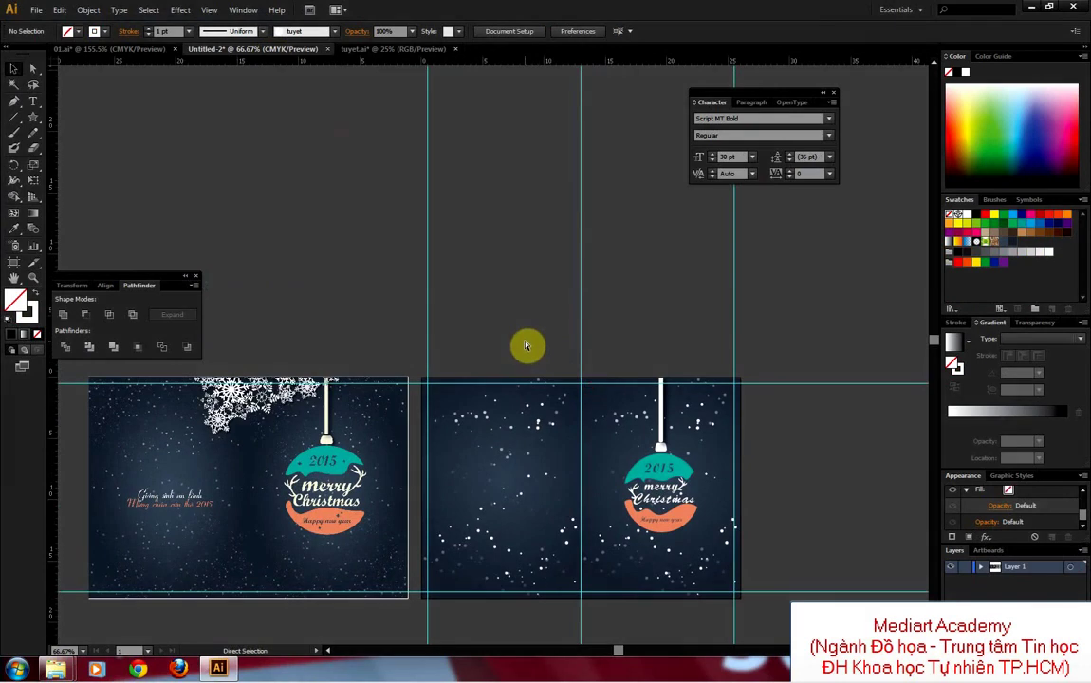
key(v)
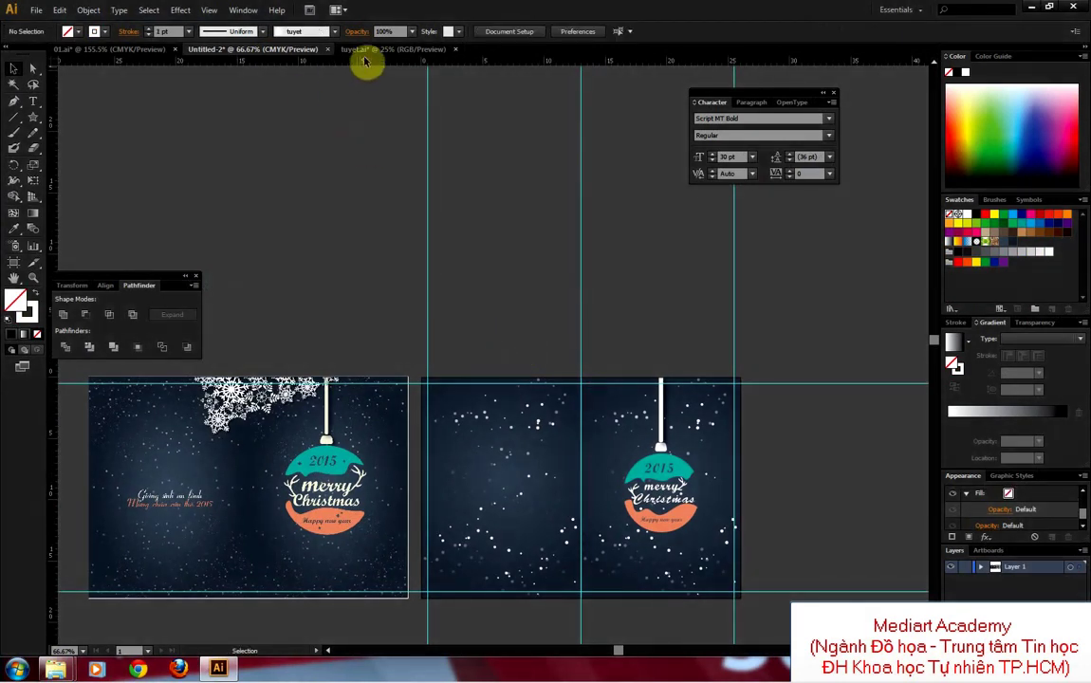
click(368, 50)
click(419, 236)
right_click(408, 233)
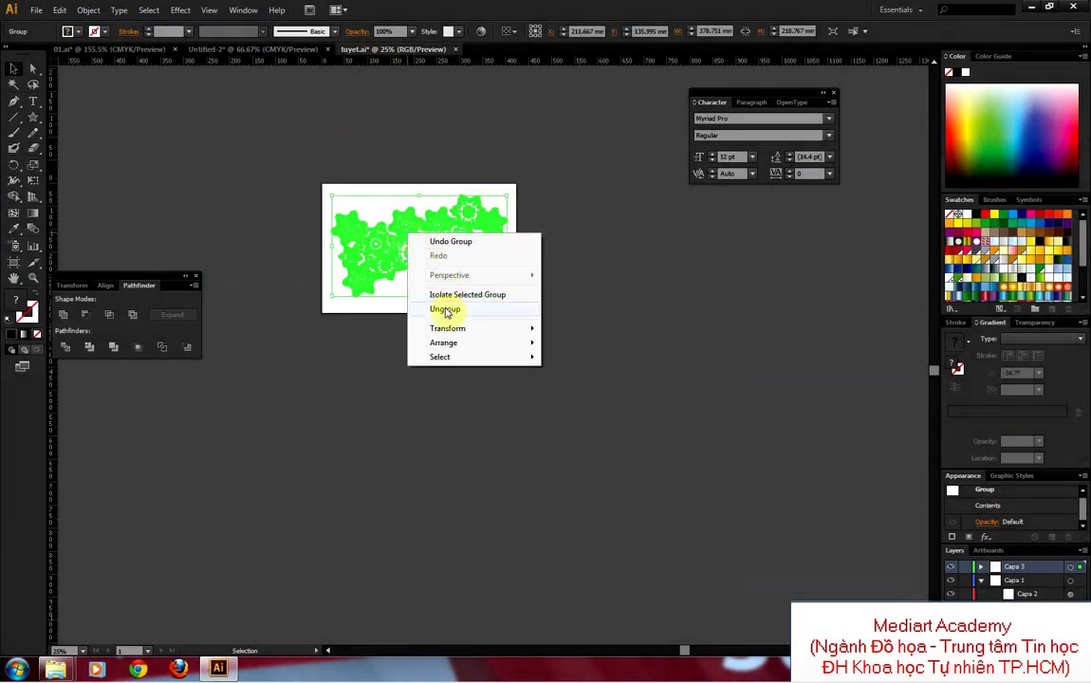
click(59, 9)
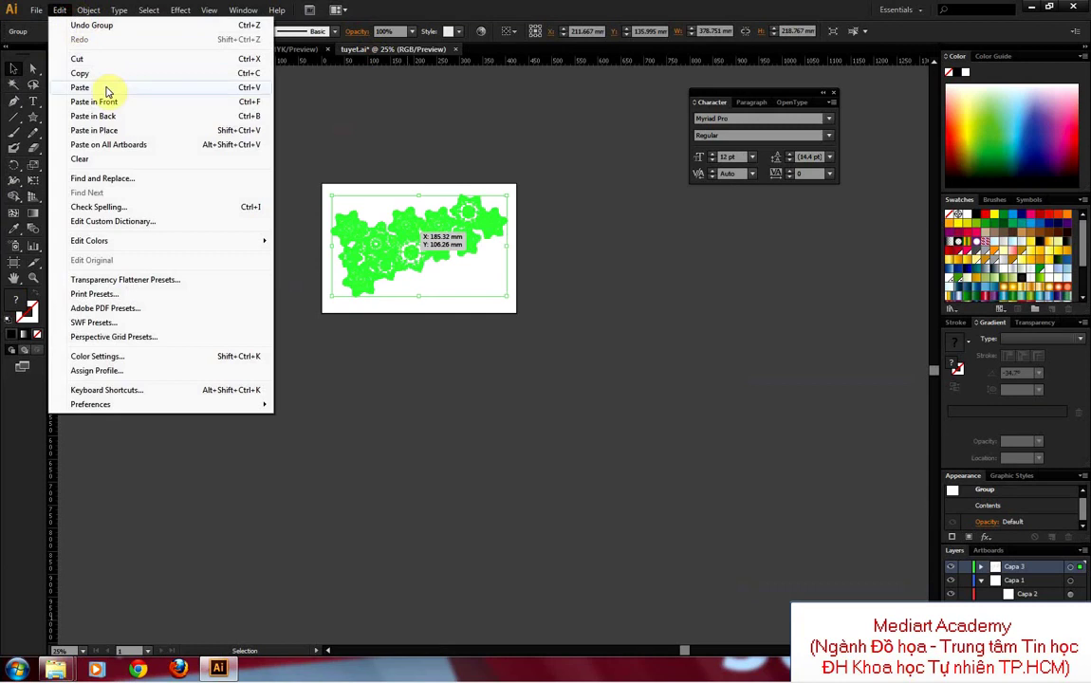
click(109, 76)
Step: Paste the tuyet snowflake group into the card, scale it down, and set it on the right card's top edge
click(262, 50)
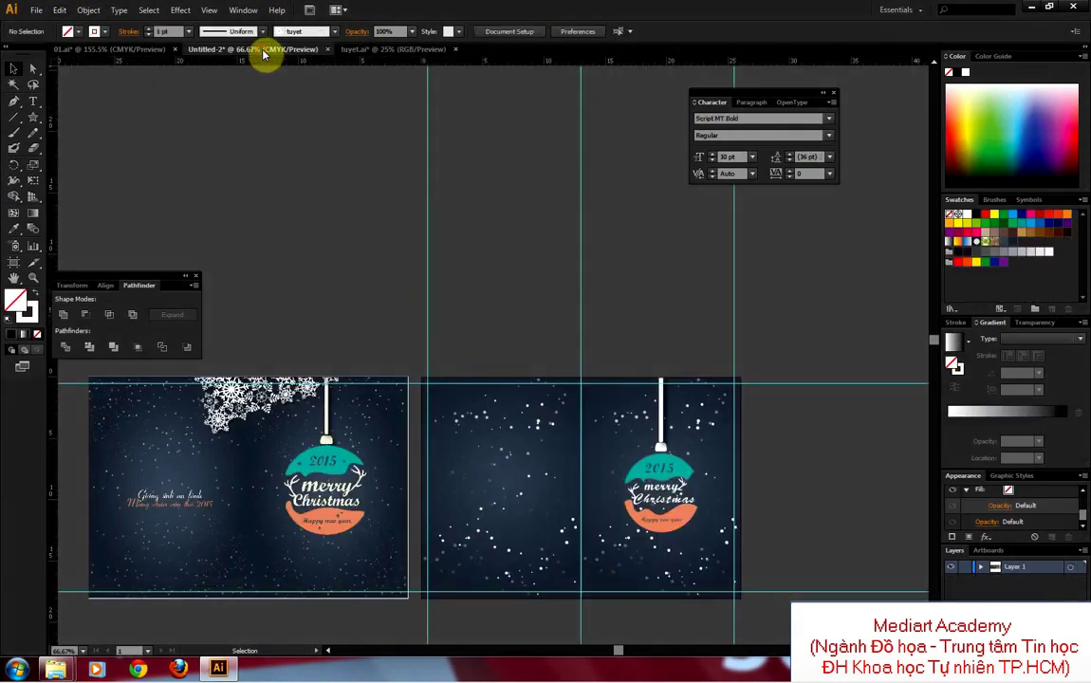
key(ctrl+v)
drag(548, 252, 363, 112)
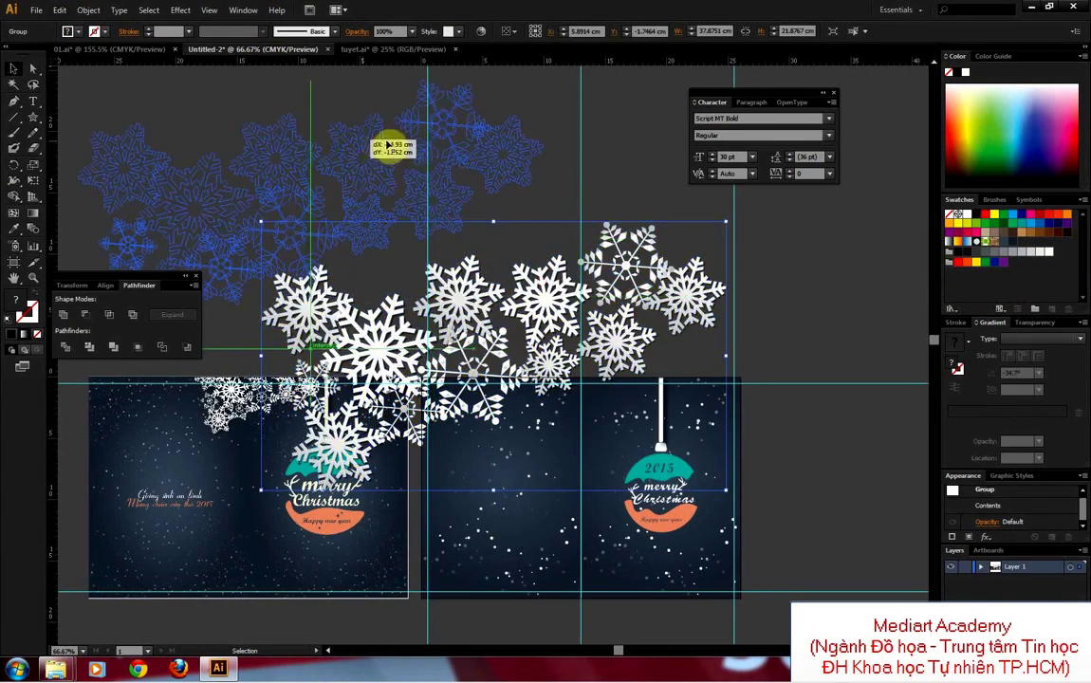
drag(542, 82, 359, 262)
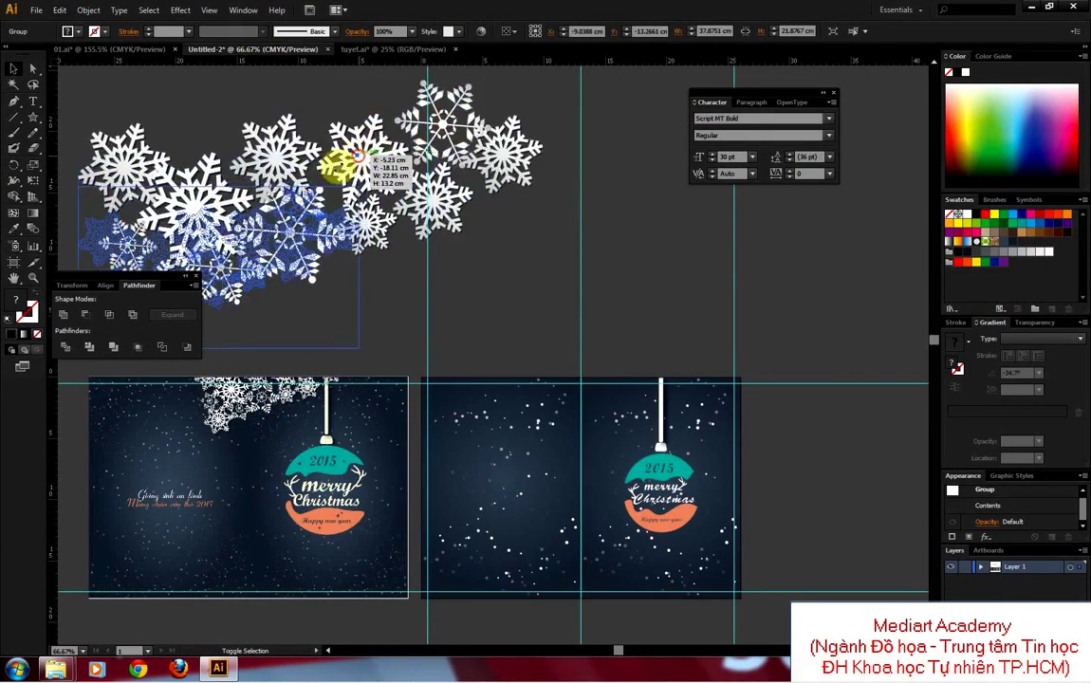
mouse_move(352, 197)
mouse_down()
mouse_move(778, 313)
mouse_move(629, 381)
mouse_move(633, 256)
mouse_up()
click(633, 295)
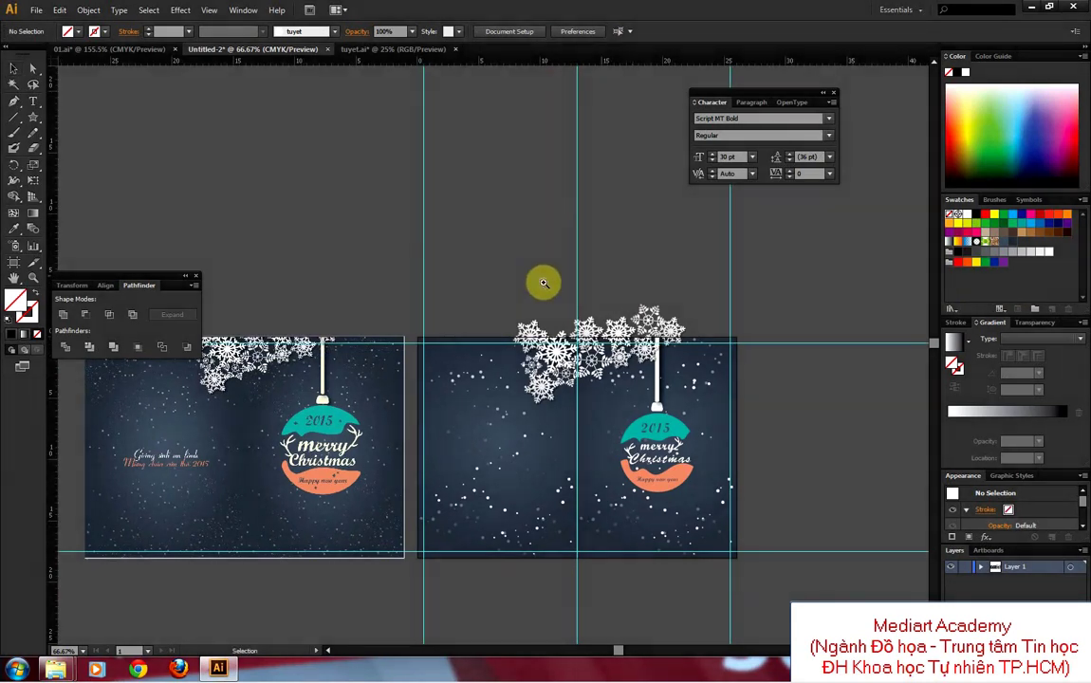
scroll(721, 546, up, 3)
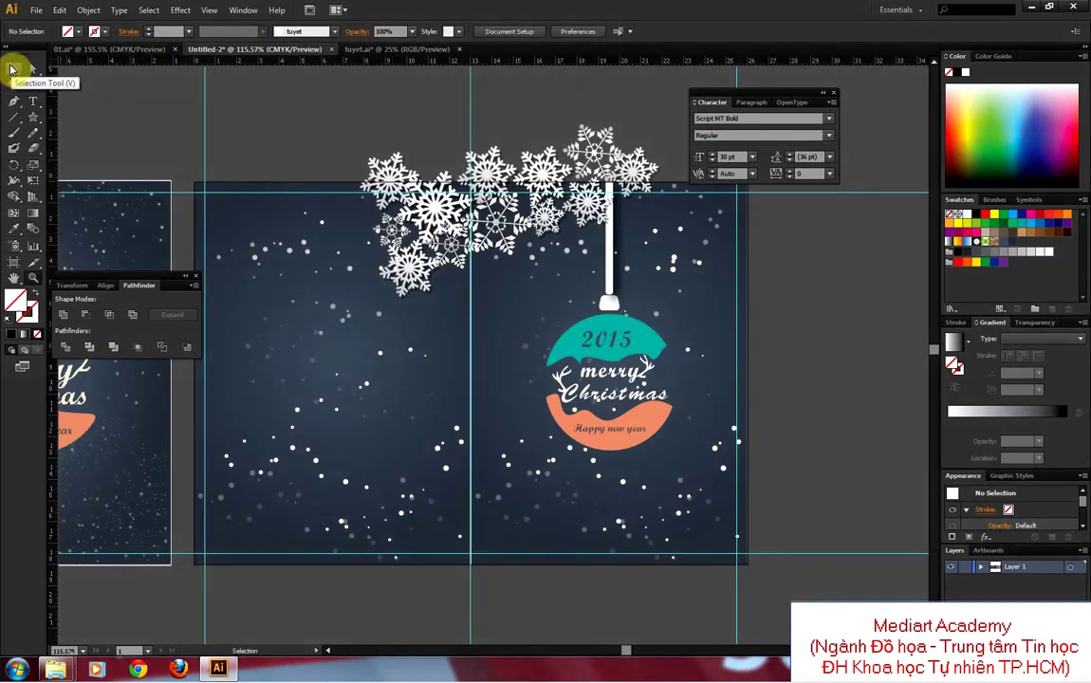
Step: Draw a green-filled rectangle across the right card's top area
click(13, 68)
click(613, 167)
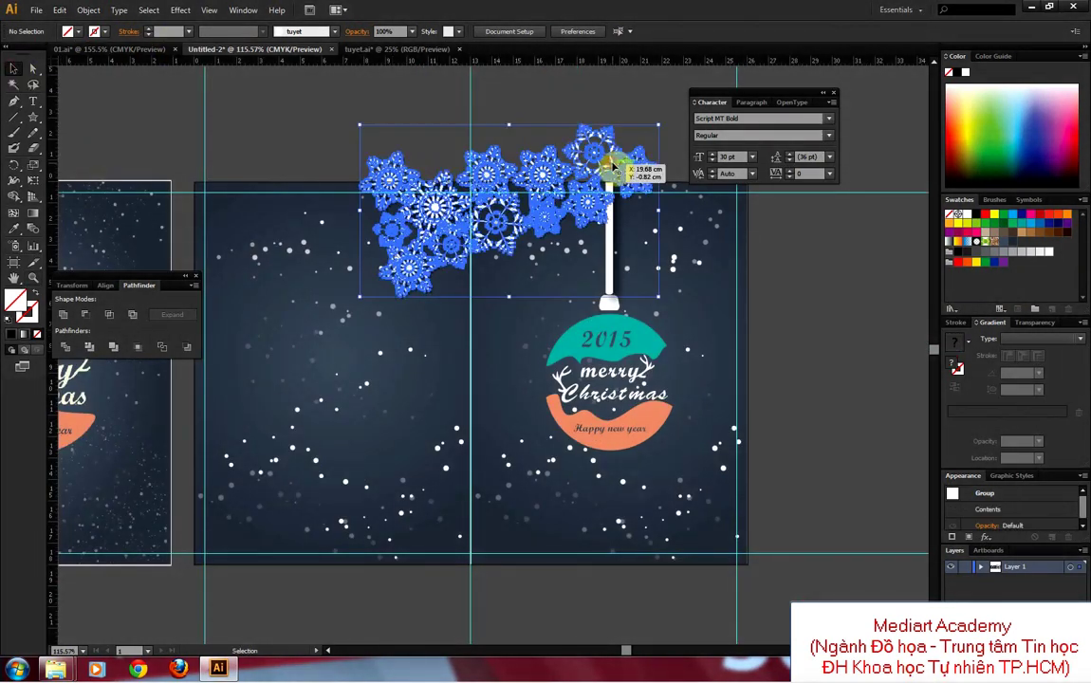
click(287, 127)
click(33, 118)
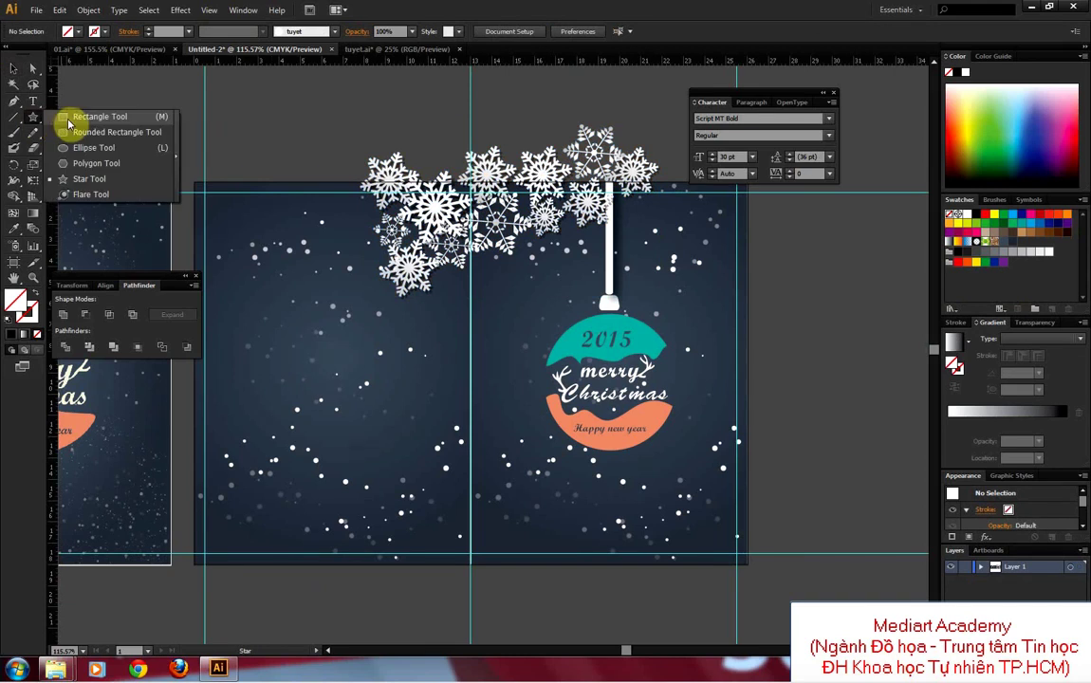
click(86, 114)
drag(336, 181, 689, 313)
click(19, 73)
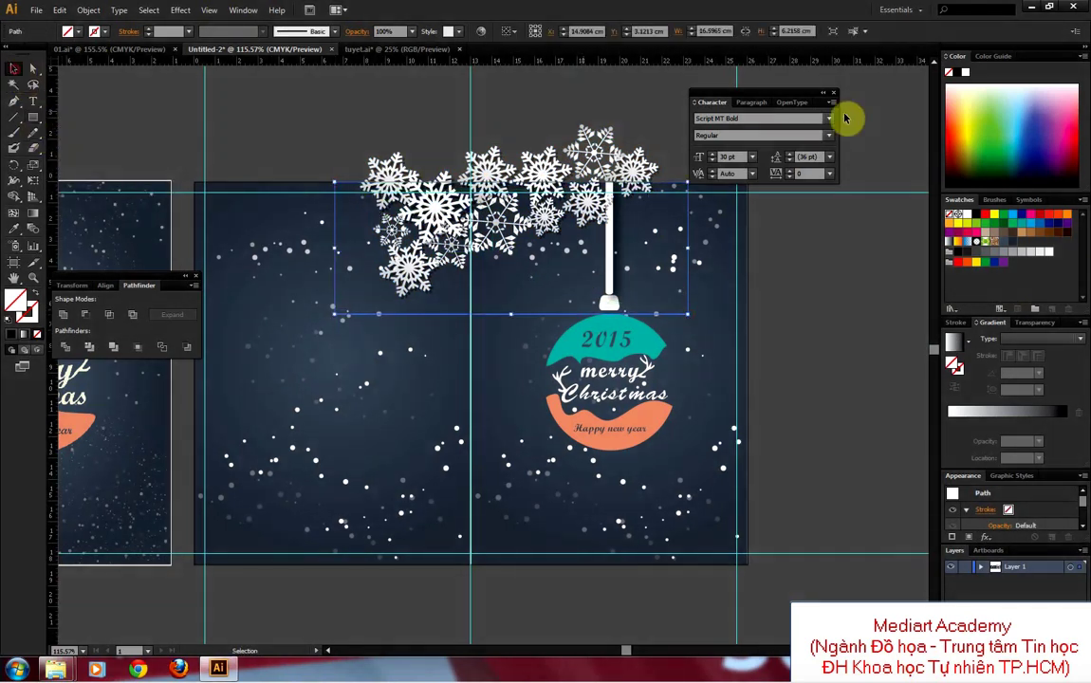
click(989, 116)
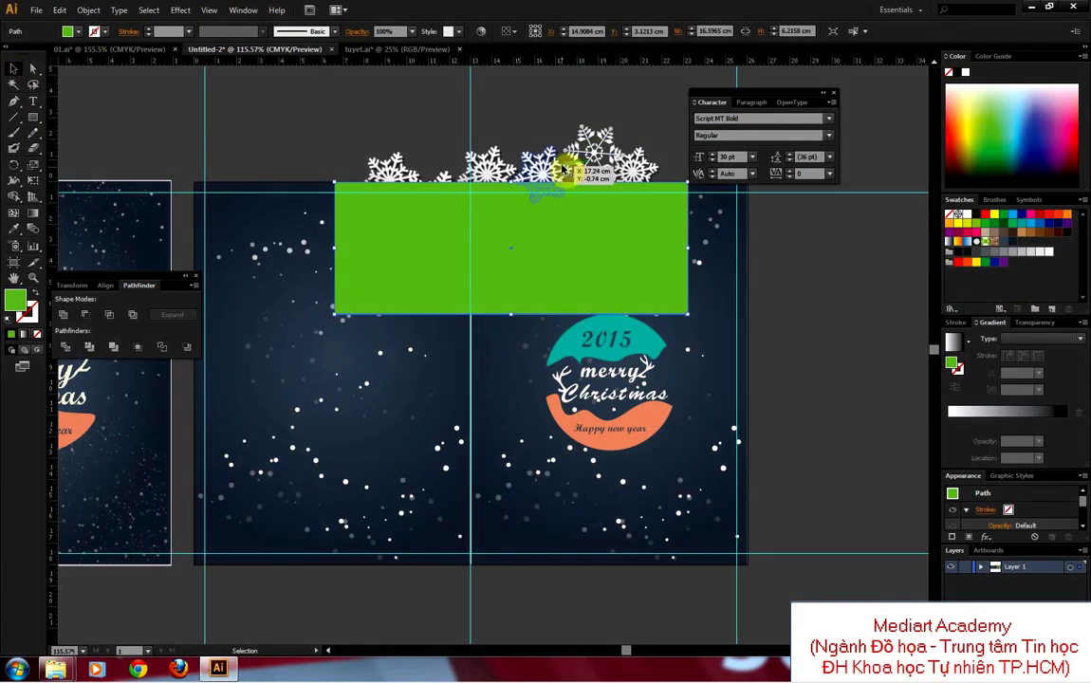
Step: Make a clipping mask from the rectangle and snowflakes
shift+click(603, 154)
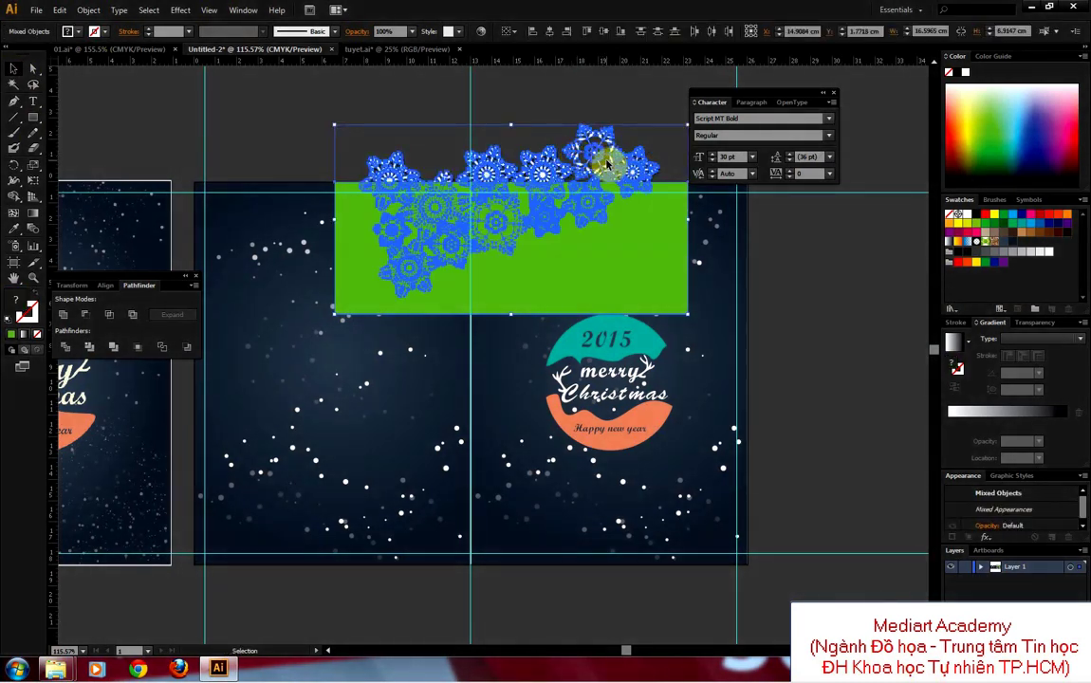
click(88, 9)
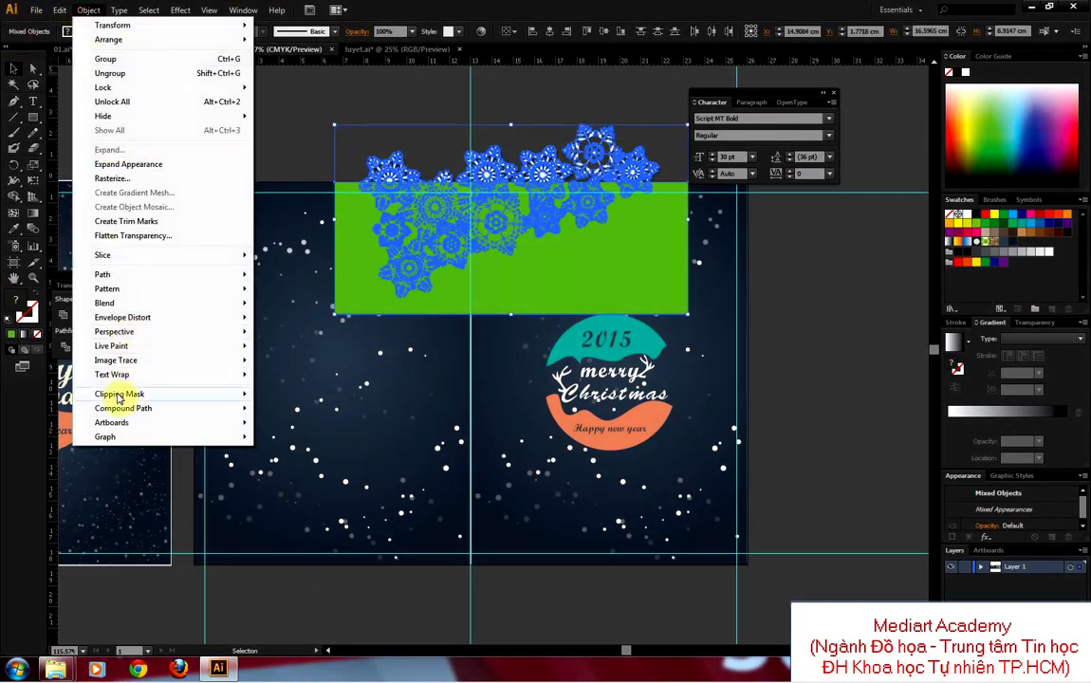
mouse_move(120, 394)
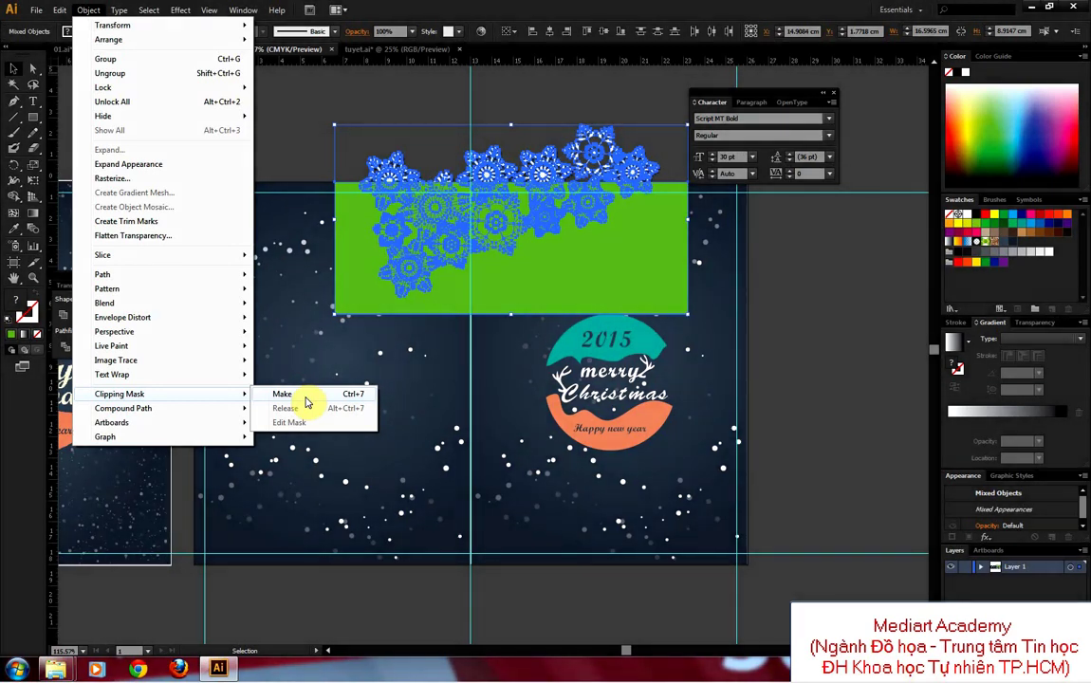
click(306, 402)
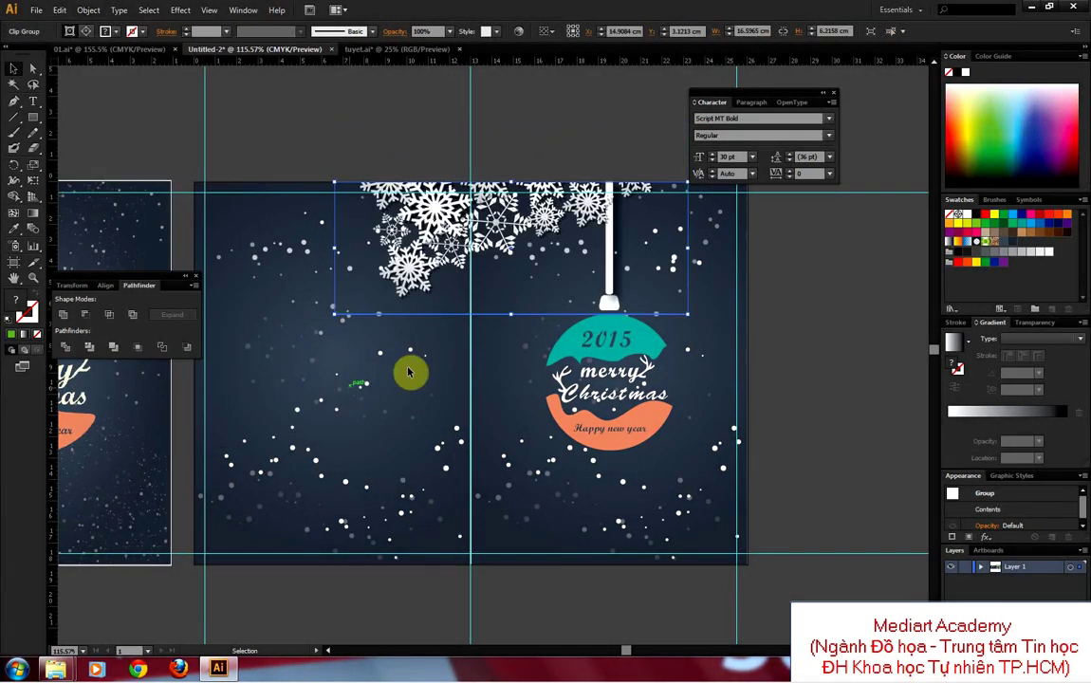
click(581, 123)
Step: Unlock all artwork and delete the old reference card
drag(358, 348, 615, 334)
drag(254, 317, 488, 284)
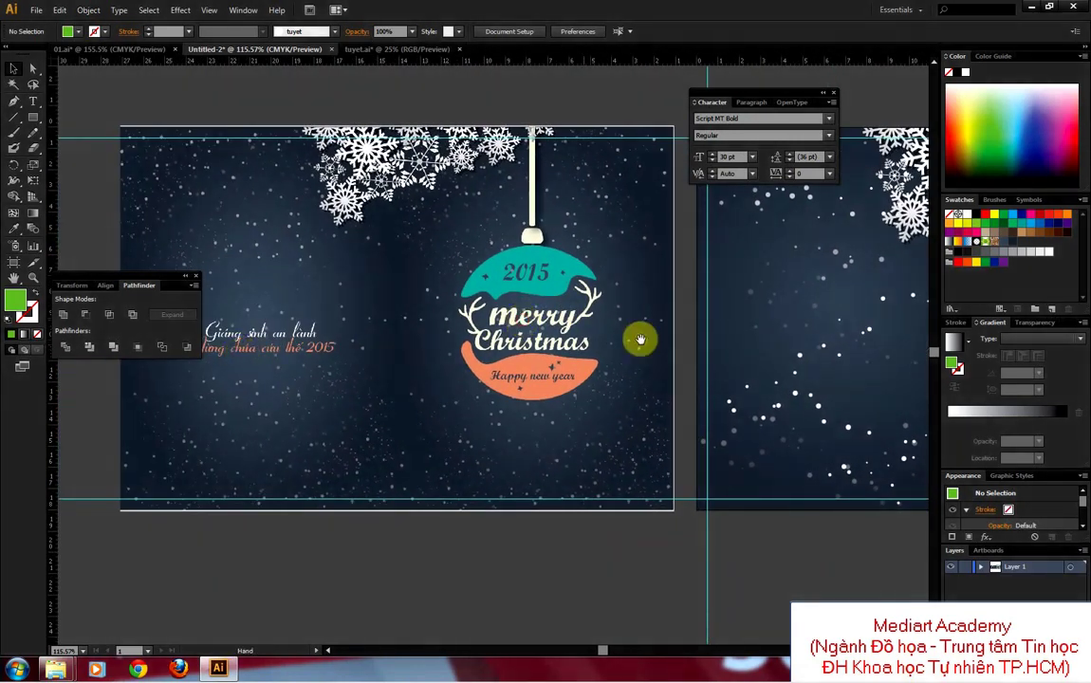
drag(639, 335, 511, 349)
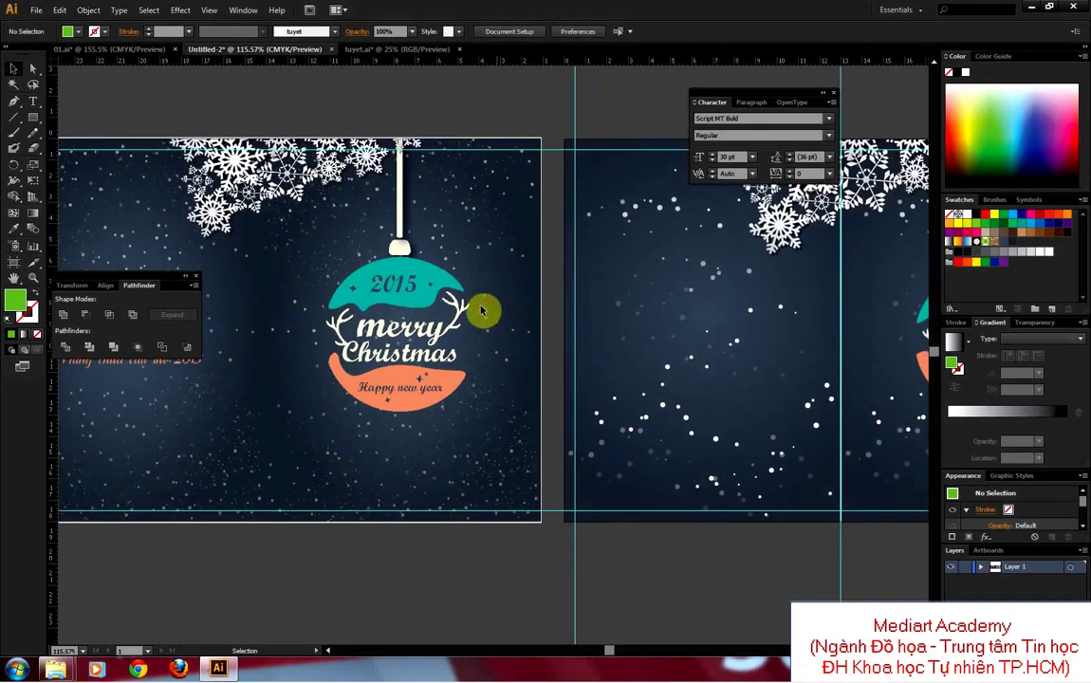
click(89, 10)
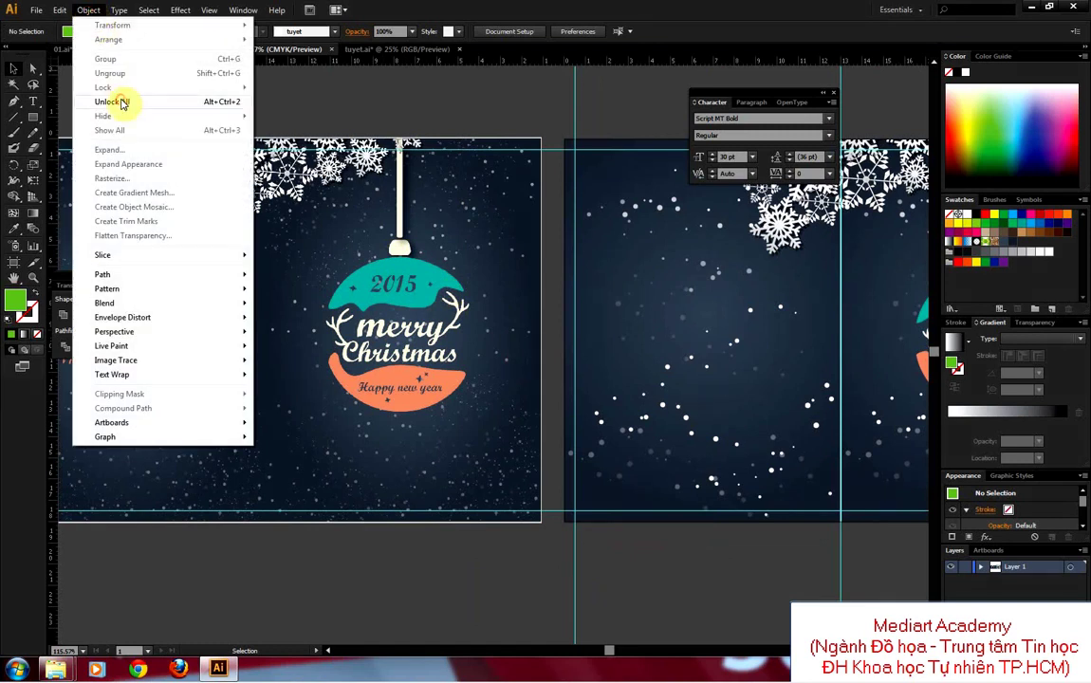
click(121, 102)
click(280, 127)
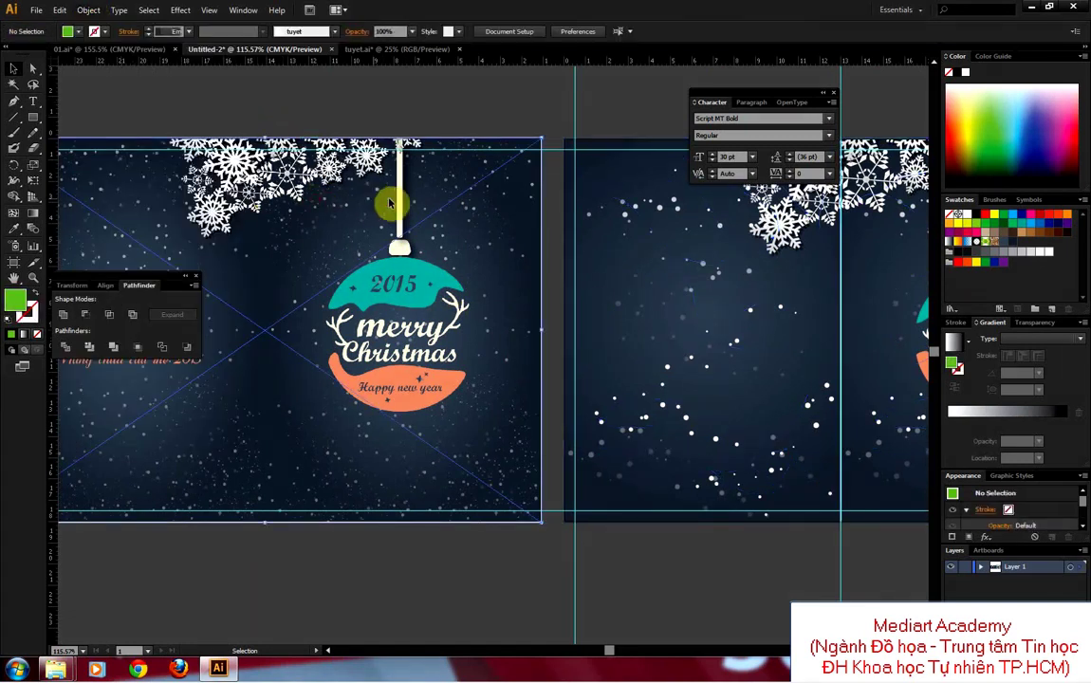
key(Delete)
Step: Fit the card in the window and hide the guides
key(ctrl+1)
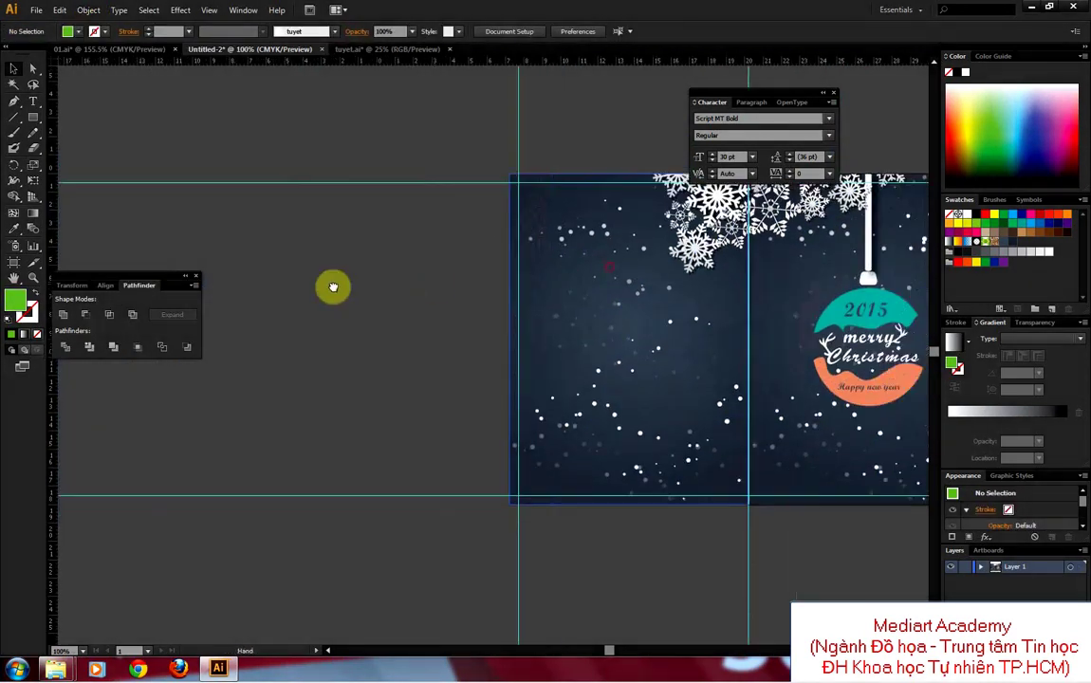
key(ctrl+semicolon)
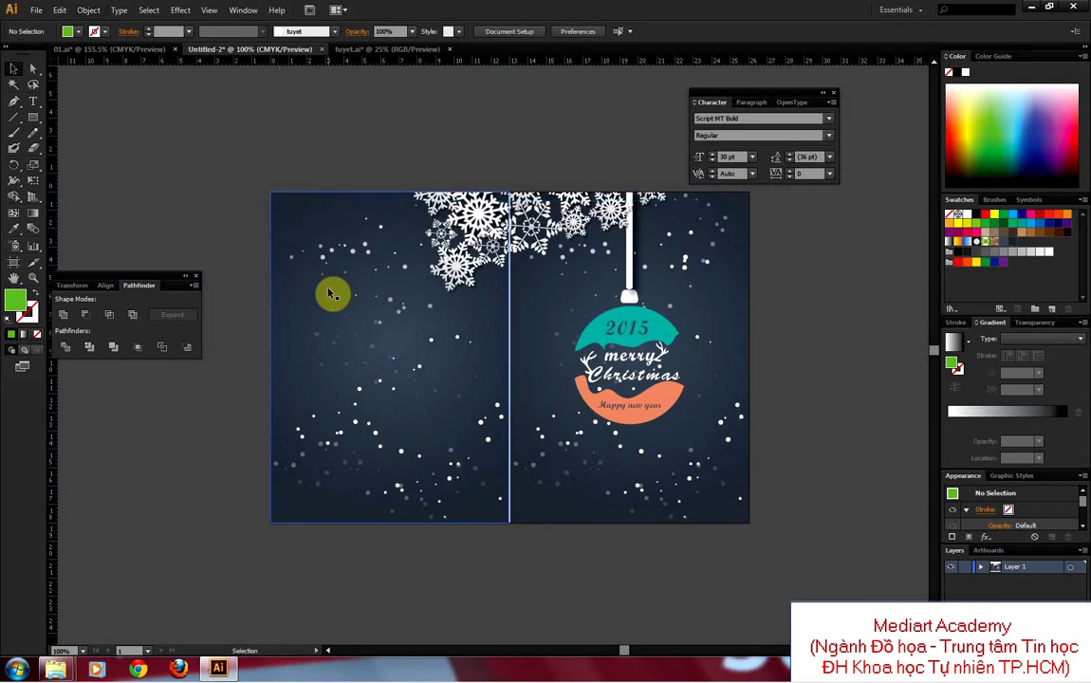
click(519, 333)
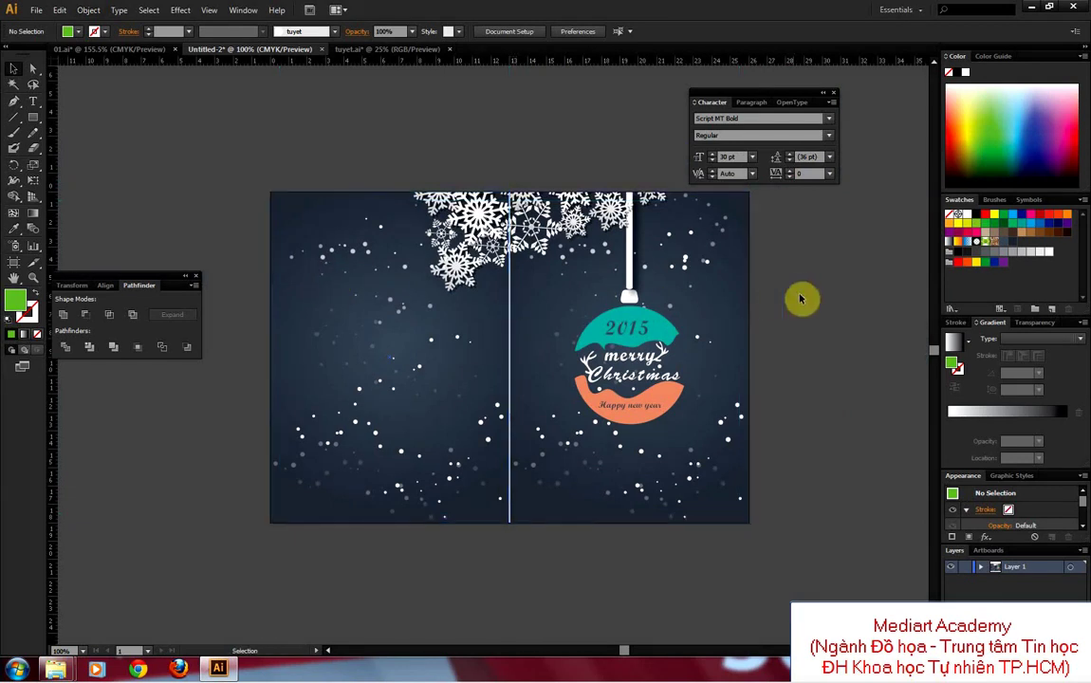
drag(804, 297, 761, 292)
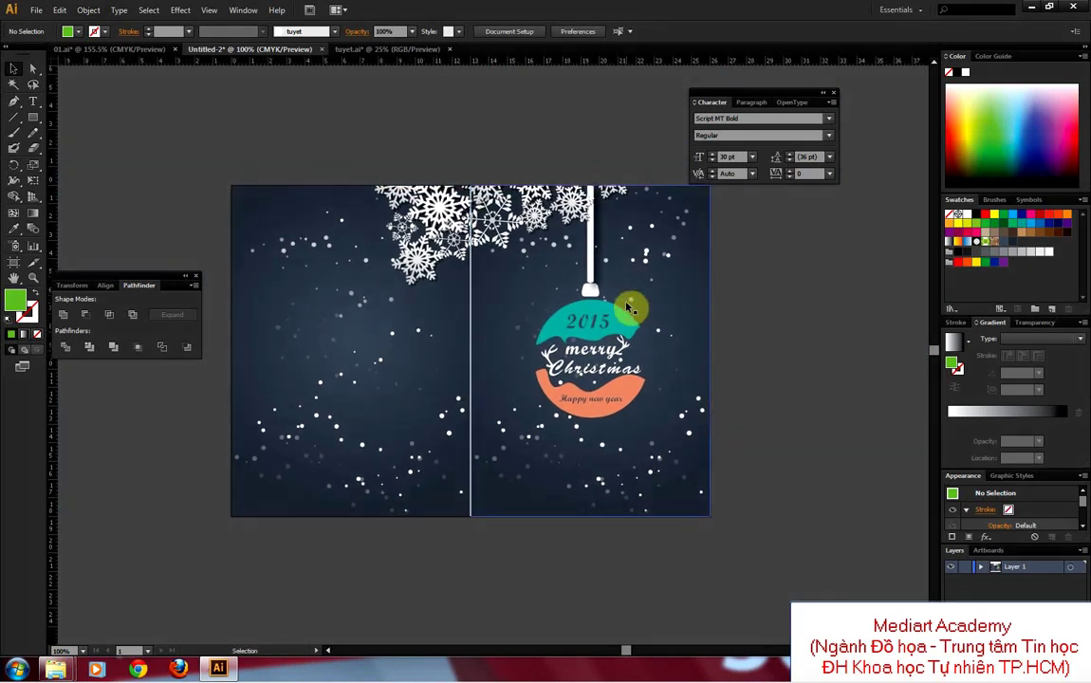
scroll(522, 493, up, 1)
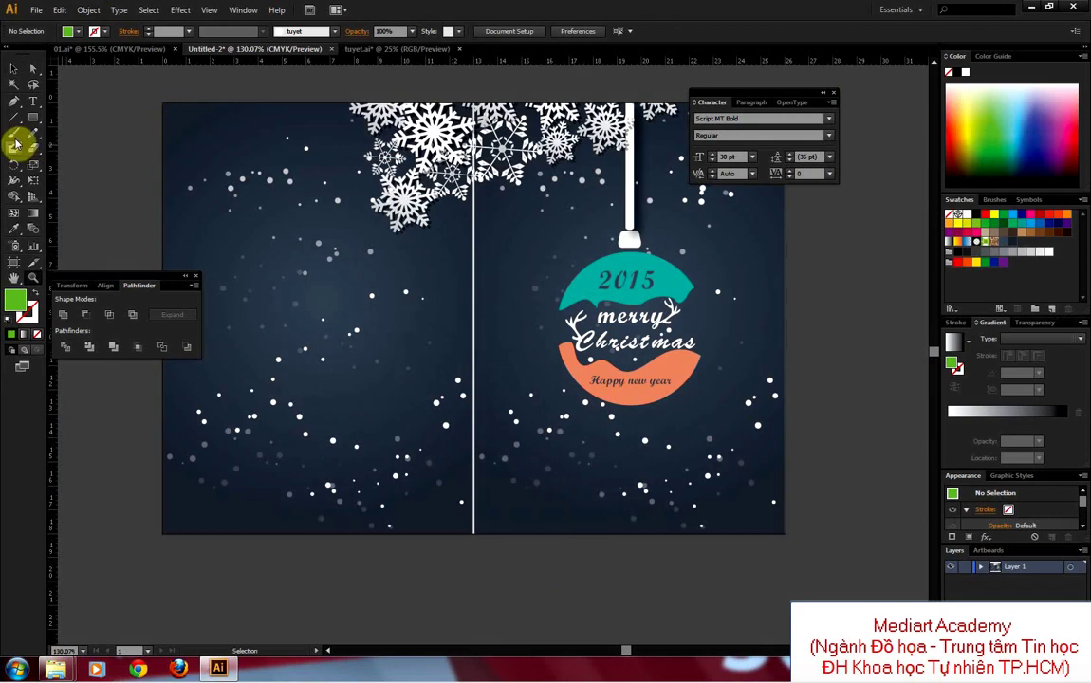
Step: Resize the snow-path lines on the left panel to 13 cm wide
click(13, 70)
click(408, 299)
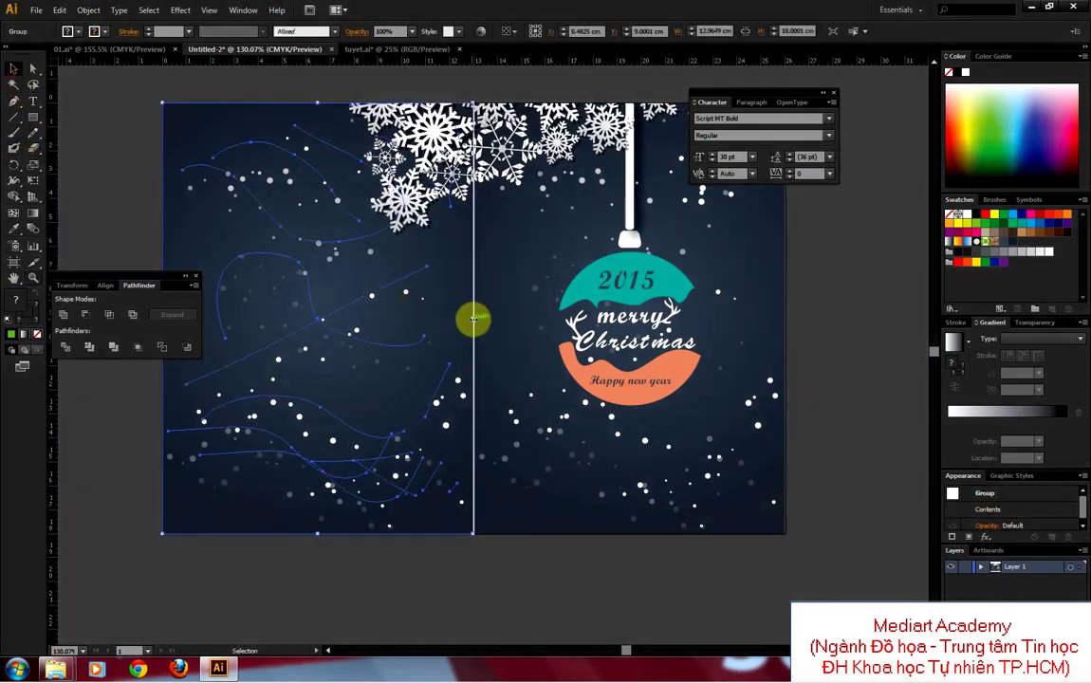
drag(473, 319, 474, 320)
click(838, 270)
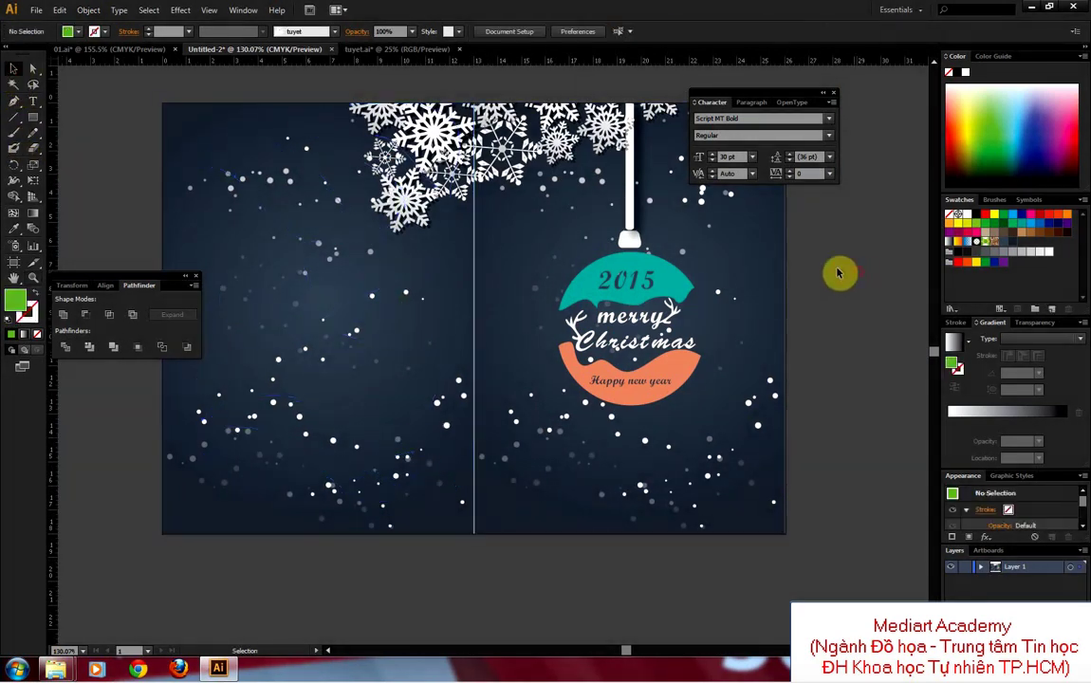
drag(837, 270, 794, 301)
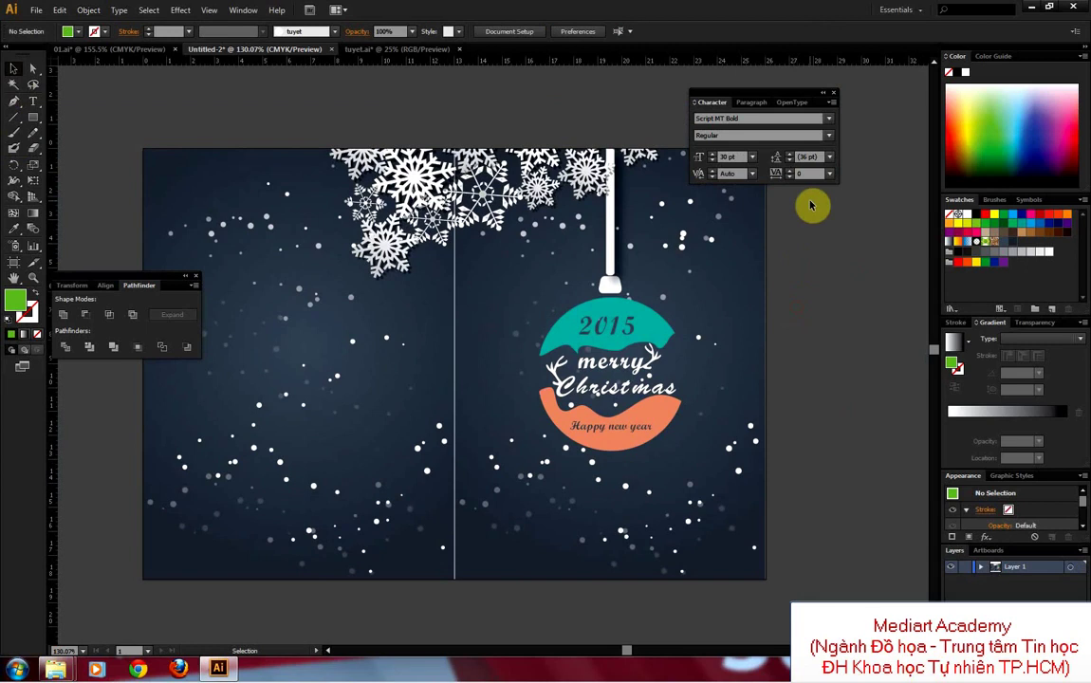
key(Tab)
Step: Leave the full-screen preview and close the Character panel over the finished card
drag(769, 205, 859, 261)
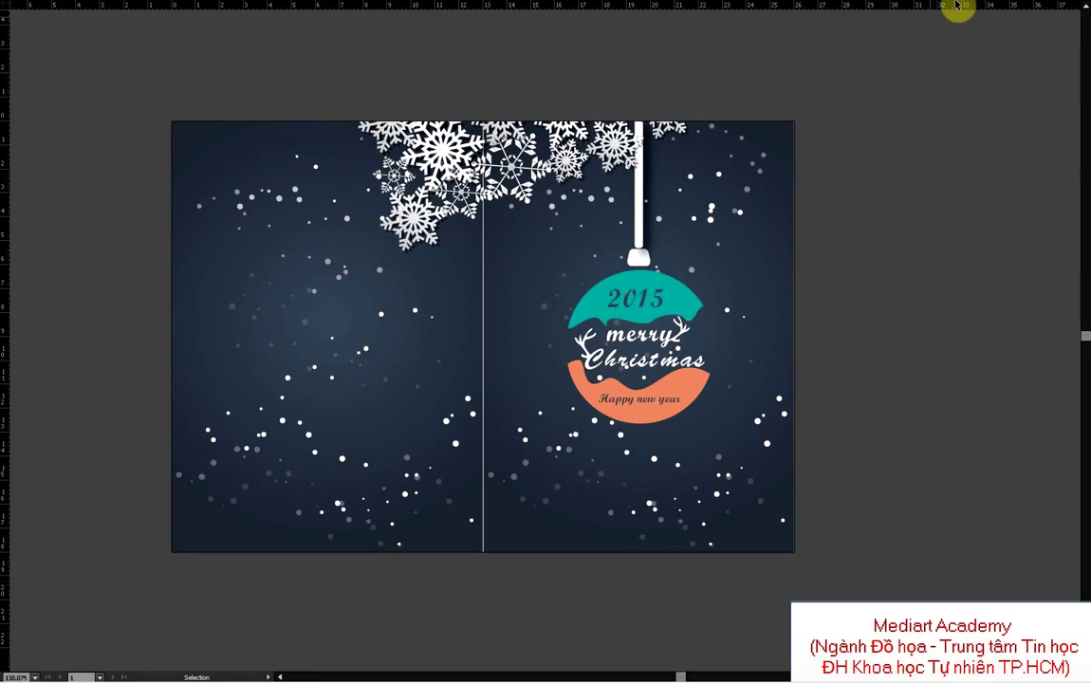
key(f)
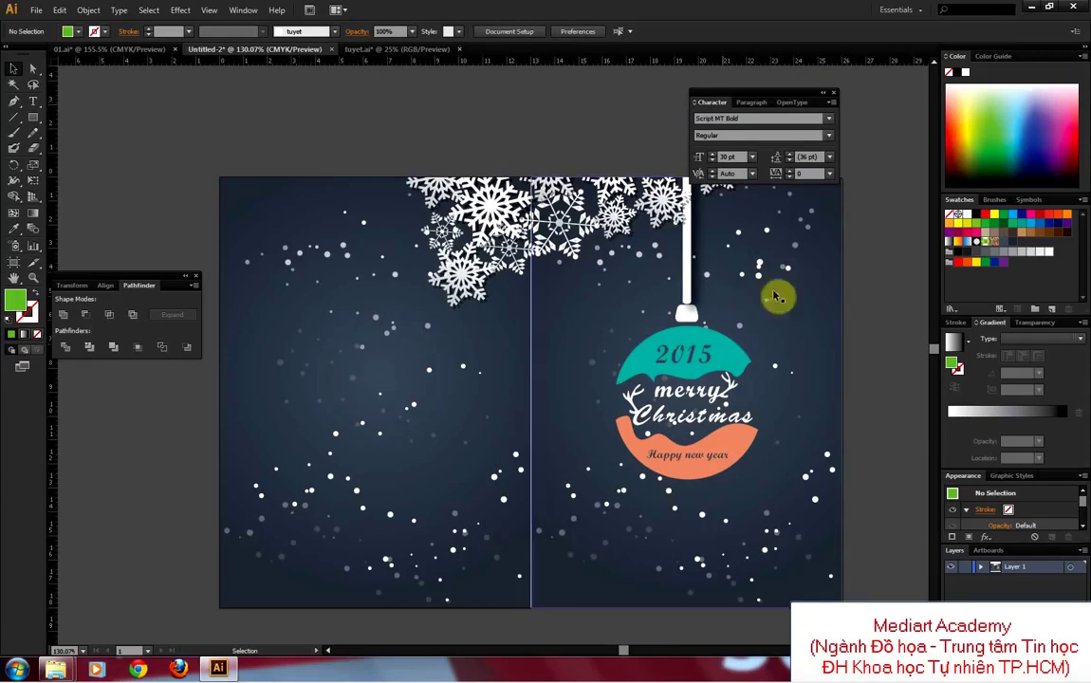
click(833, 98)
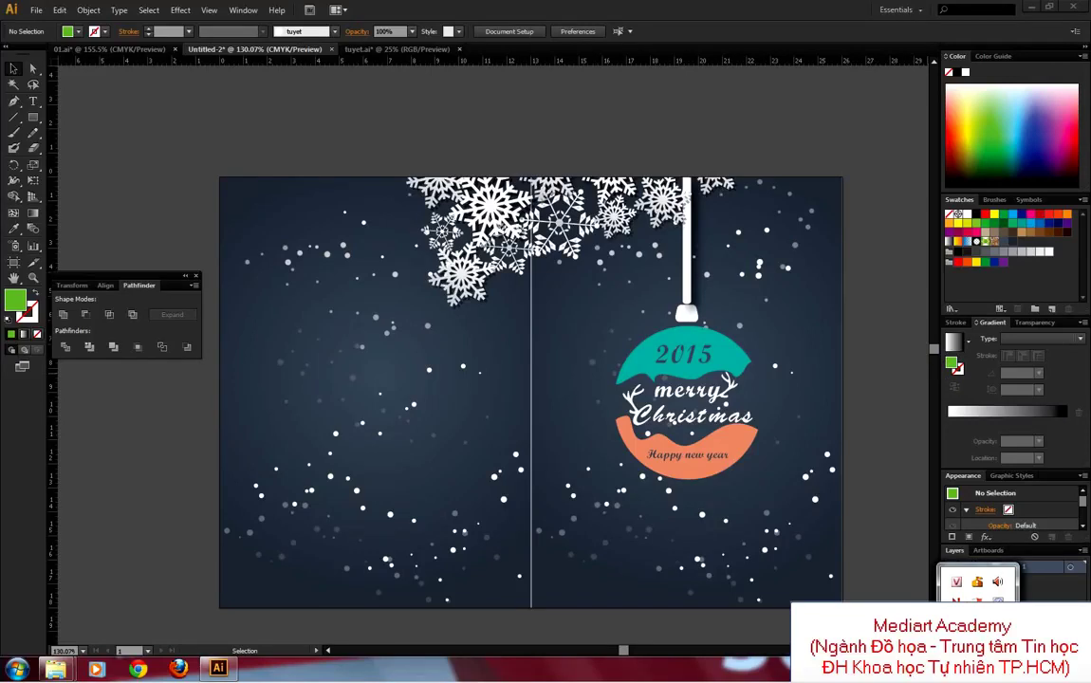